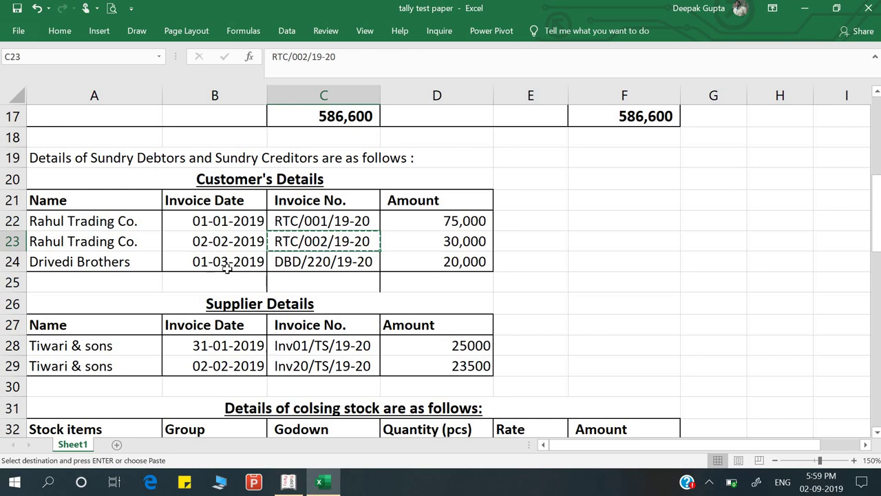
Enter 20,000.00 Dr as Divedi Brothers' opening balance with bill date 1/3/2019
key("alt+Tab")
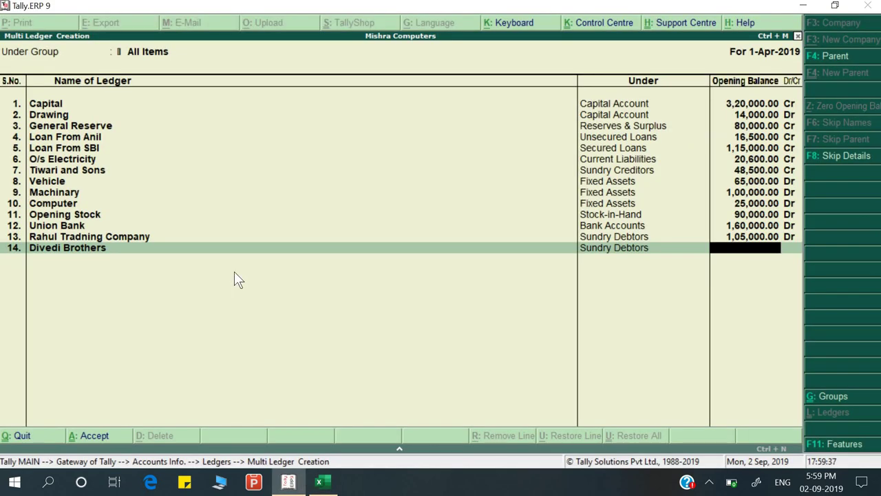
key("alt+Tab")
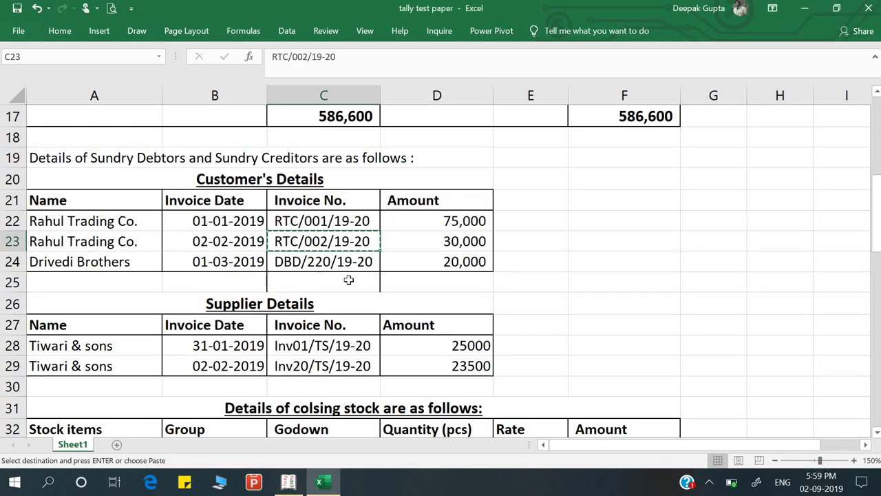
key("alt+Tab")
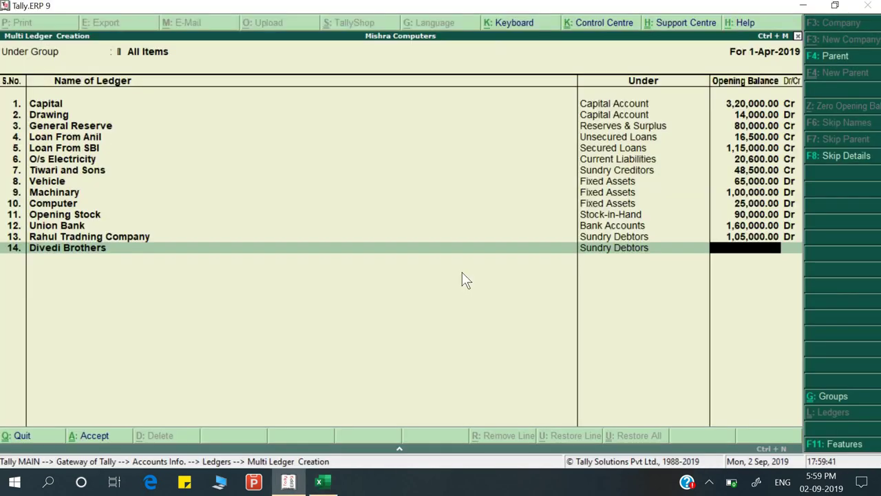
type("20000")
key("Return")
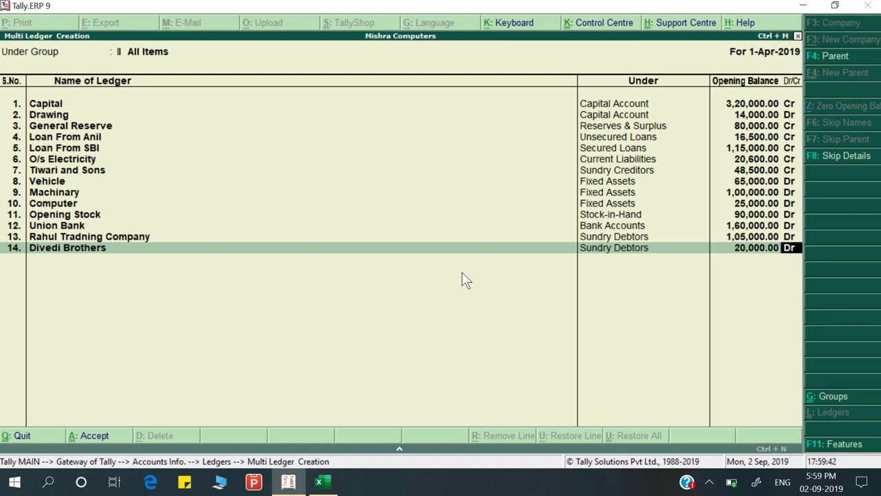
key("Return")
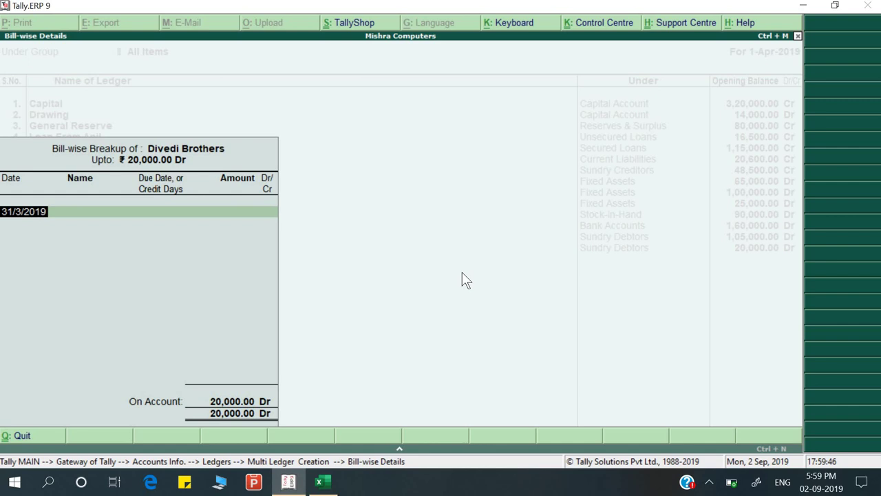
type("1 3")
key("Return")
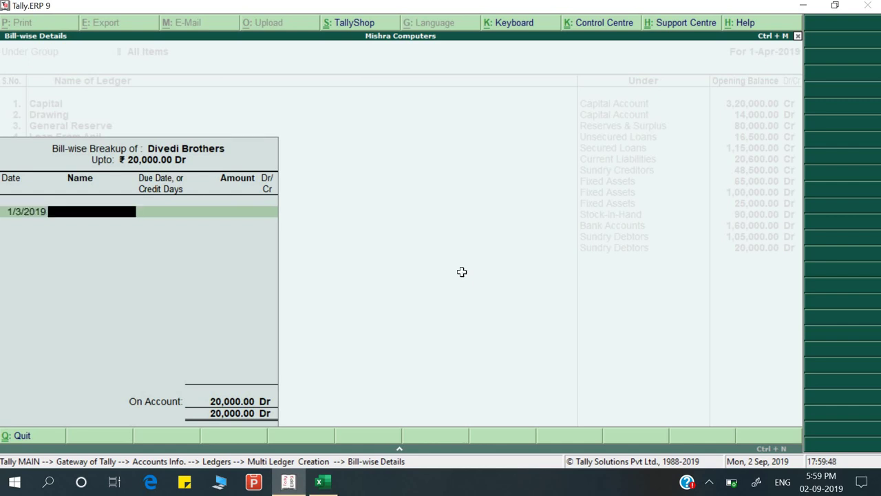
Name the bill DBD/220/19-20 from the sheet and accept its due date and 20,000.00 Dr amount
key("alt+Tab")
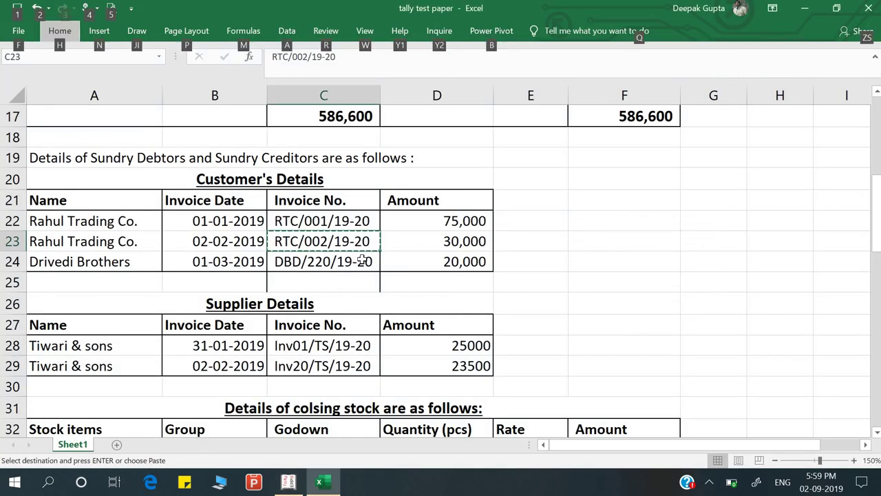
left_click(363, 262)
key("ctrl+c")
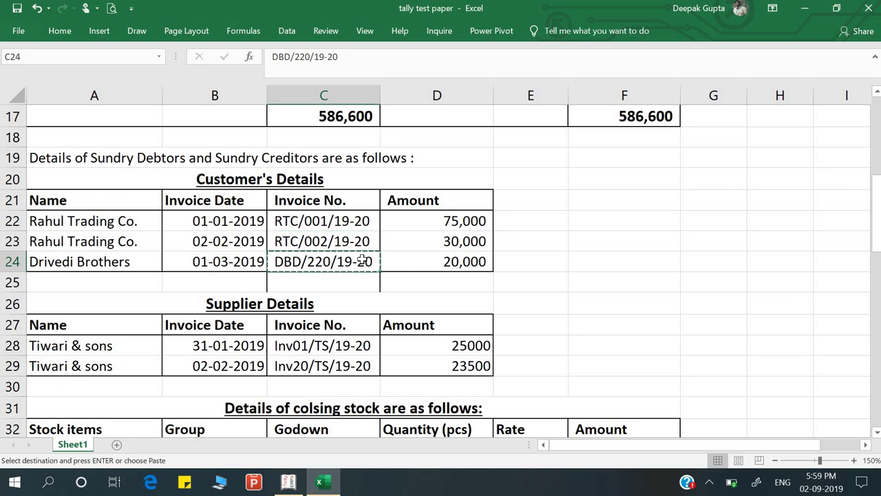
key("alt+Tab")
key("ctrl+v")
key("Return")
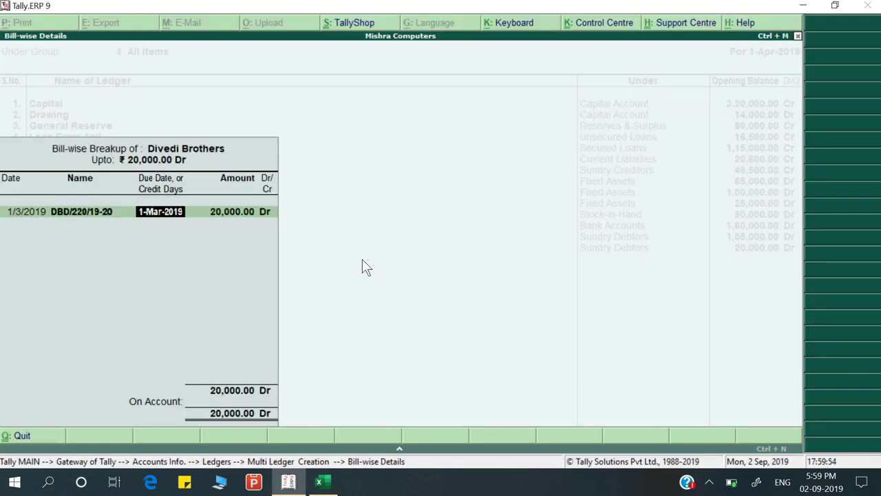
key("Return")
key("Return")
key("Return")
key("Return")
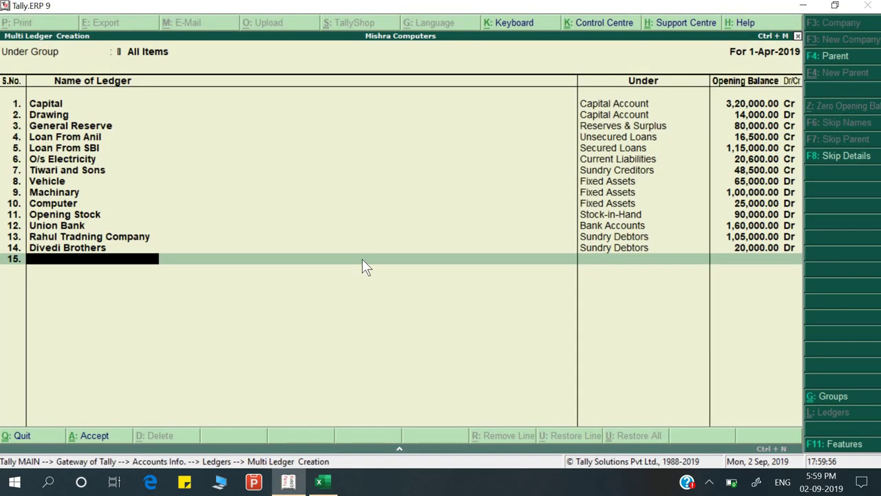
Save the new ledgers and open the Cash ledger for alteration
key("Return")
key("Return")
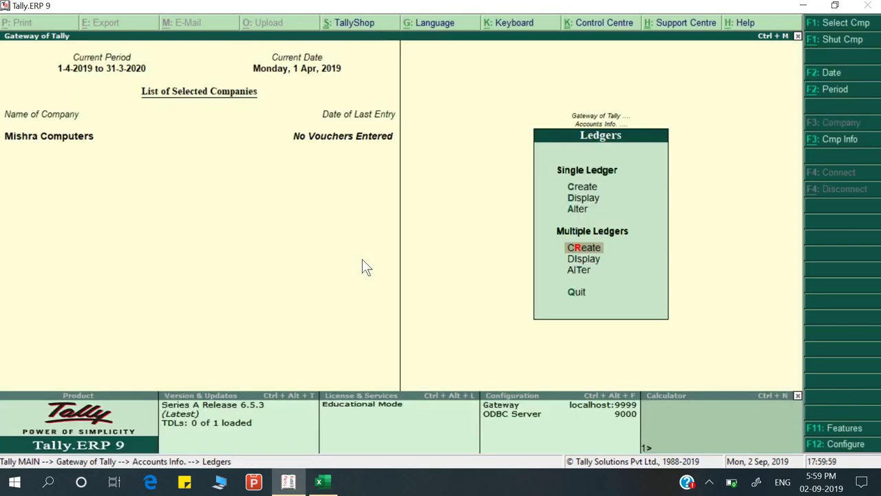
key("Escape")
key("Return")
key("Down")
key("Down")
key("Return")
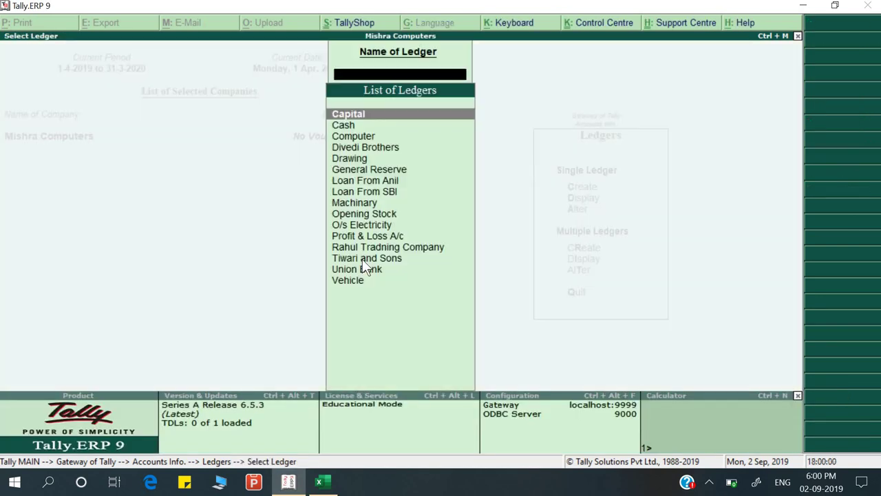
type("Cash")
key("Return")
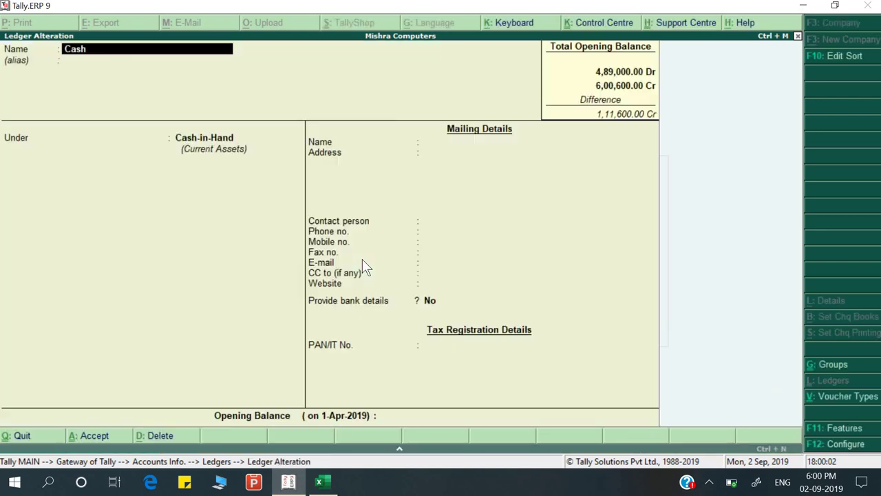
key("Return")
key("Return")
key("Return")
key("Return")
Set the Cash ledger's opening balance to 21,600.00 Dr and save it
key("alt+Tab")
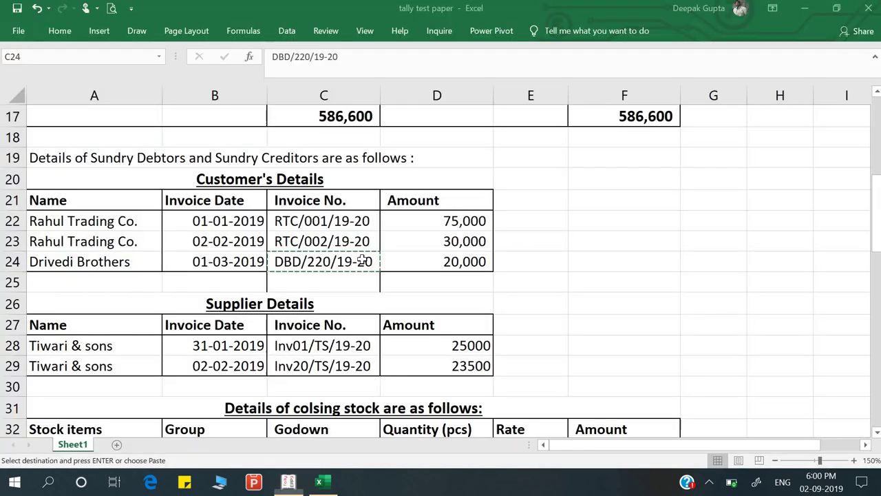
scroll(509, 254, "up", 1)
scroll(509, 255, "up", 2)
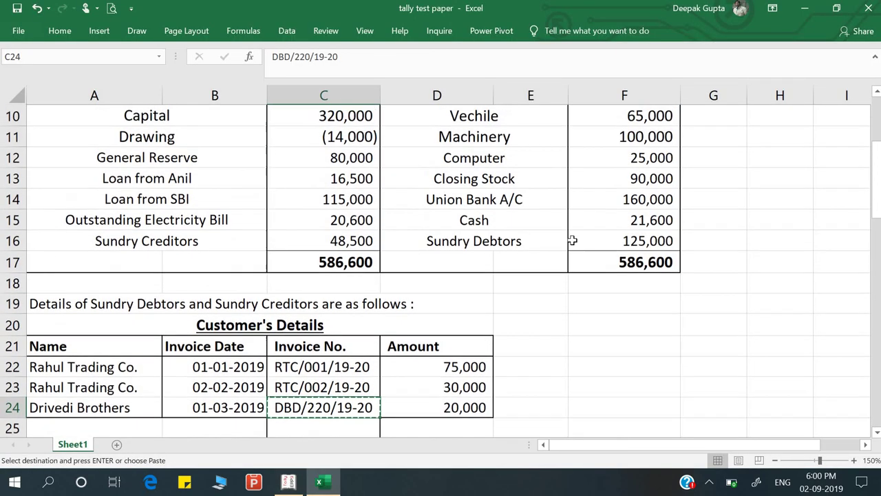
key("alt+Tab")
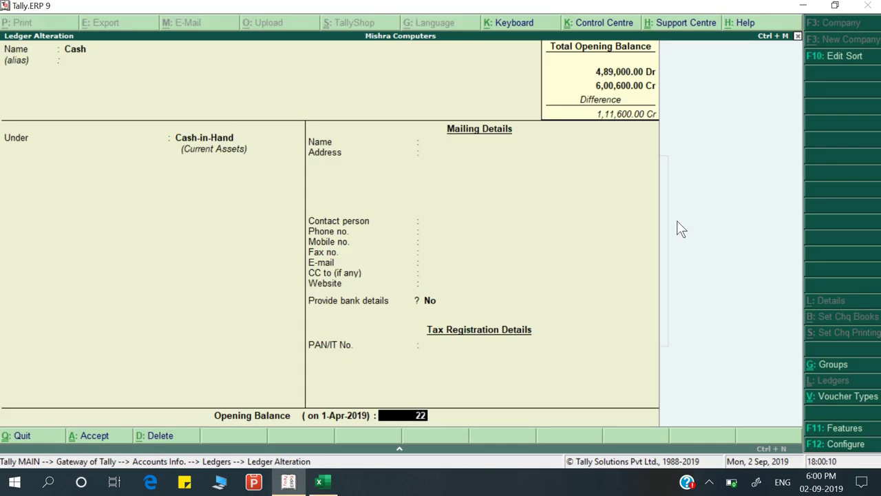
type("21600")
key("Return")
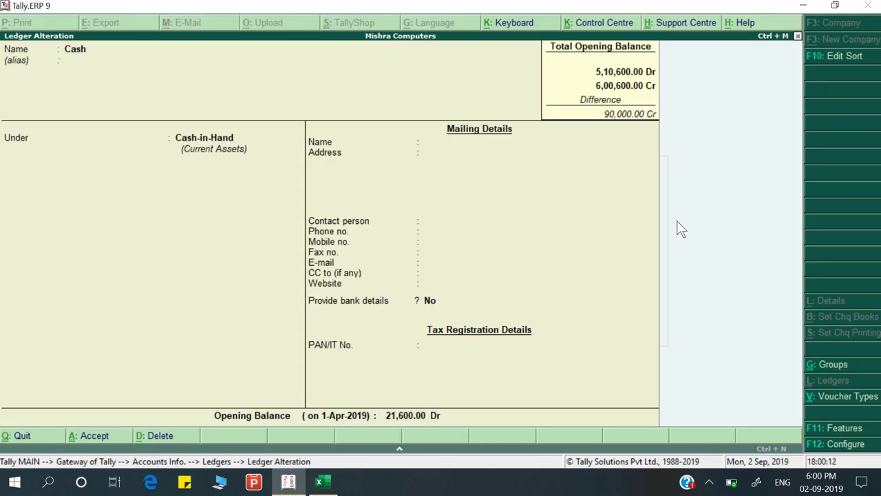
key("Return")
key("Return")
key("Escape")
Open the detailed Balance Sheet and compare its 5,86,600.00 totals against the question sheet
key("Escape")
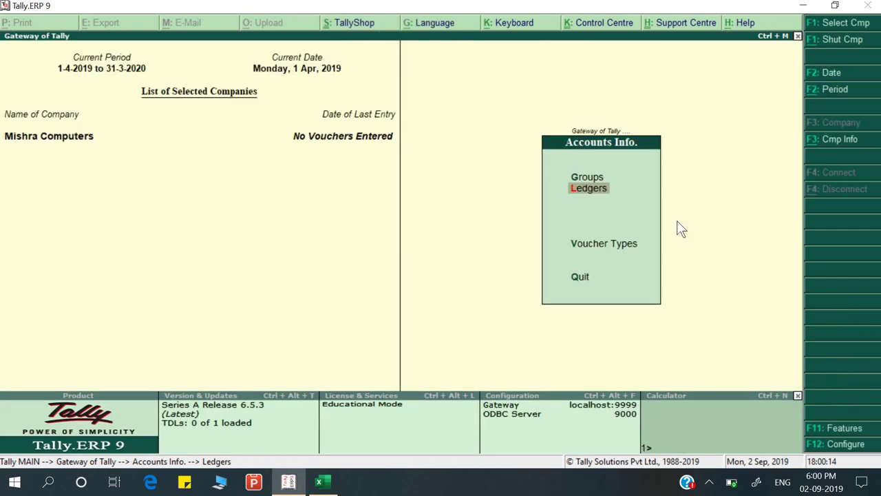
key("Escape")
key("Escape")
key("n")
key("b")
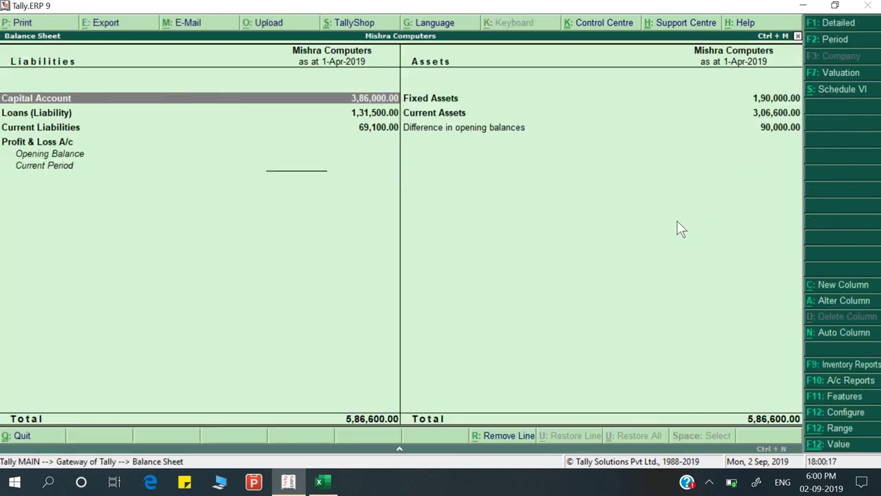
key("alt+F1")
key("Right")
key("Down")
key("Down")
key("Down")
key("Down")
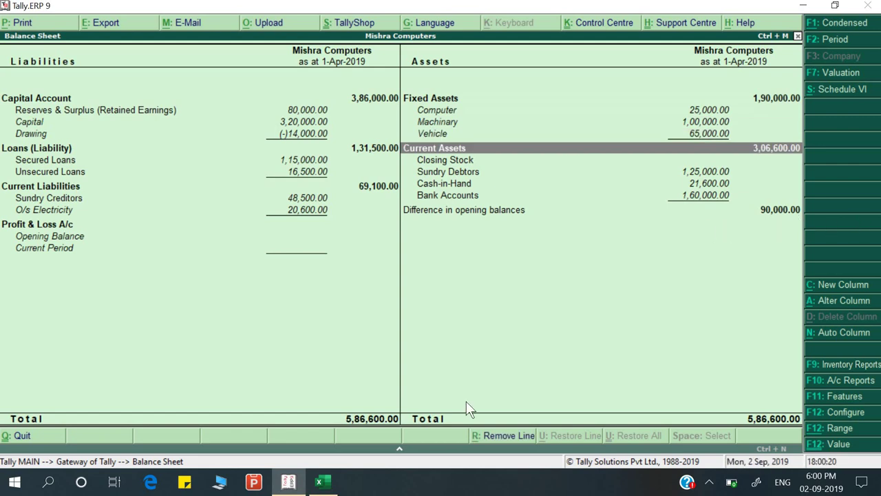
key("alt+Tab")
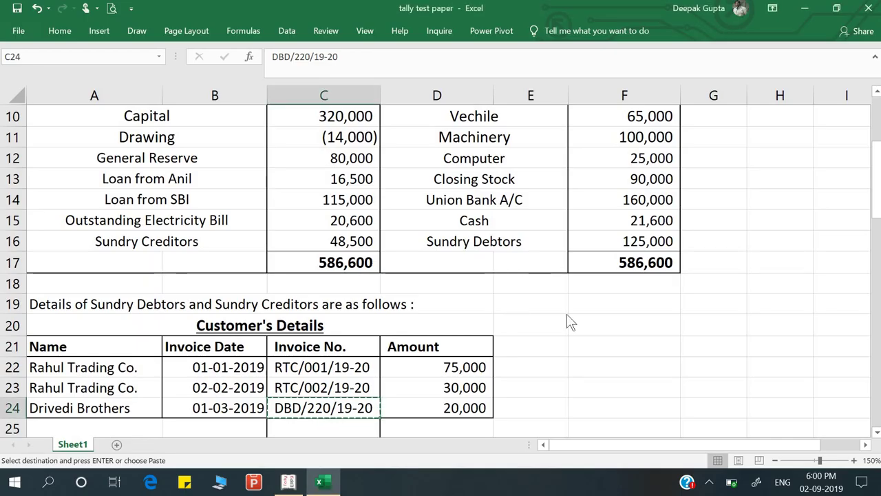
key("alt+Tab")
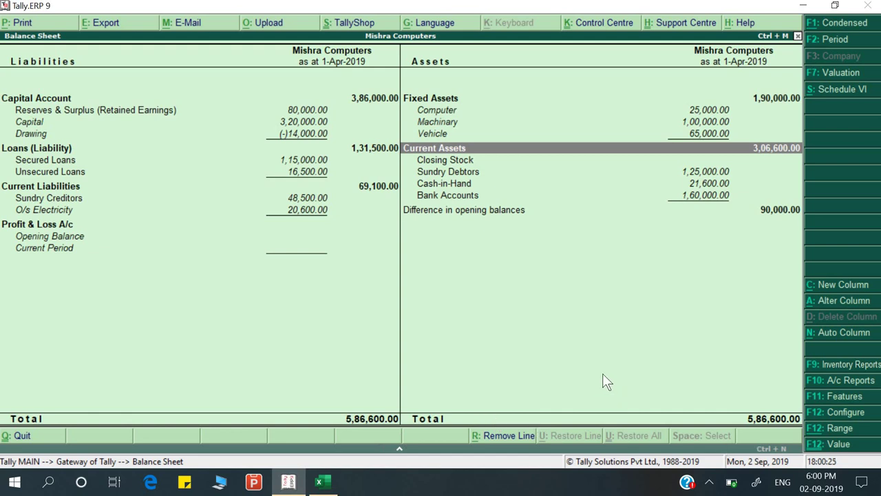
key("alt+Tab")
Move to the closing stock table in A31 and fix the heading's misspelling 'colsing' to 'closing'
key("Down")
key("Down")
key("Down")
key("Down")
key("Down")
key("Down")
key("Down")
key("Down")
key("Down")
key("Down")
key("Down")
key("Down")
key("Down")
key("Down")
key("Down")
key("Down")
key("Down")
key("Down")
key("Down")
key("Down")
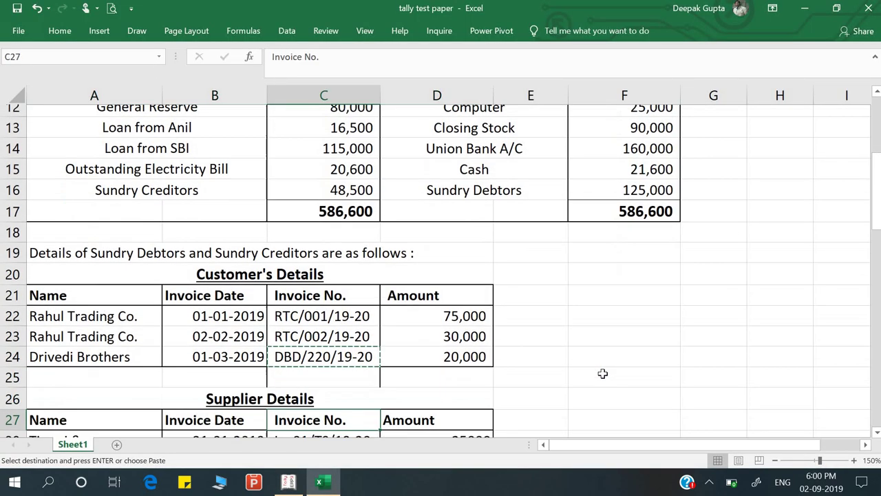
key("Up")
key("Up")
key("Up")
key("Up")
key("Up")
key("Up")
key("Up")
key("Up")
key("Up")
key("Up")
key("Up")
key("Up")
key("Up")
key("Up")
key("Up")
key("Up")
key("Up")
key("Up")
key("Up")
key("Up")
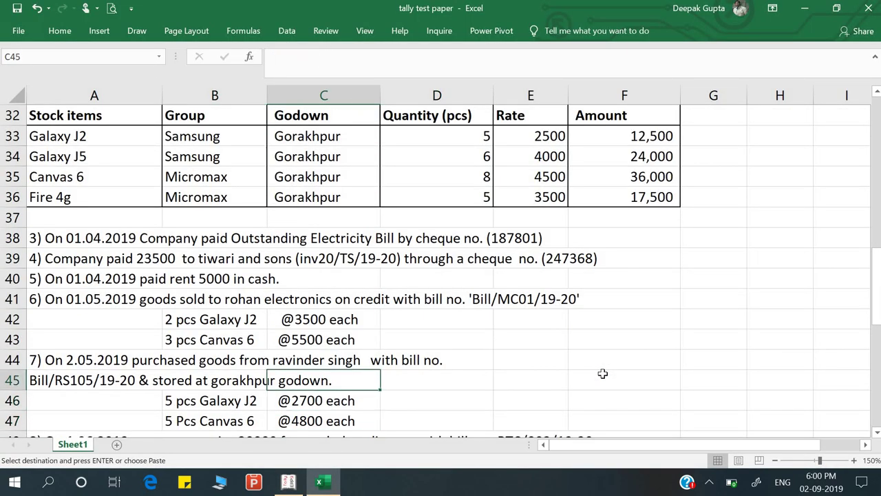
key("Up")
key("Up")
key("Up")
key("Down")
key("Down")
key("Down")
key("Down")
key("Down")
key("Down")
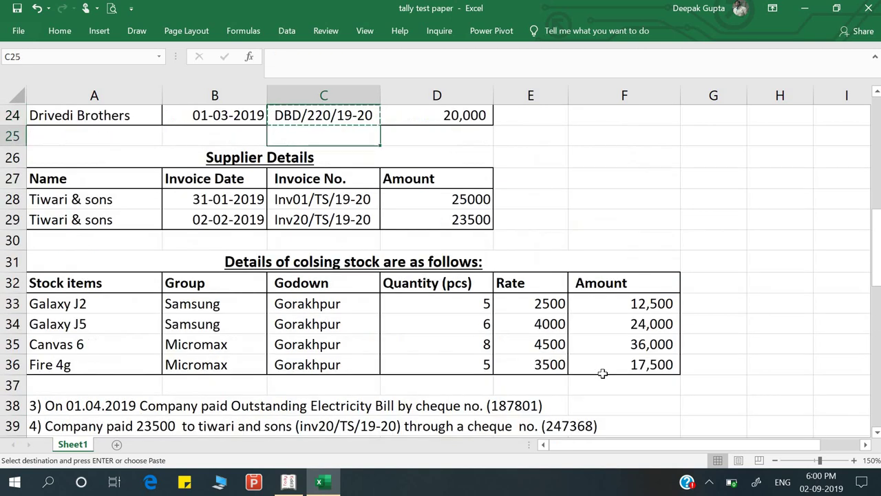
key("Down")
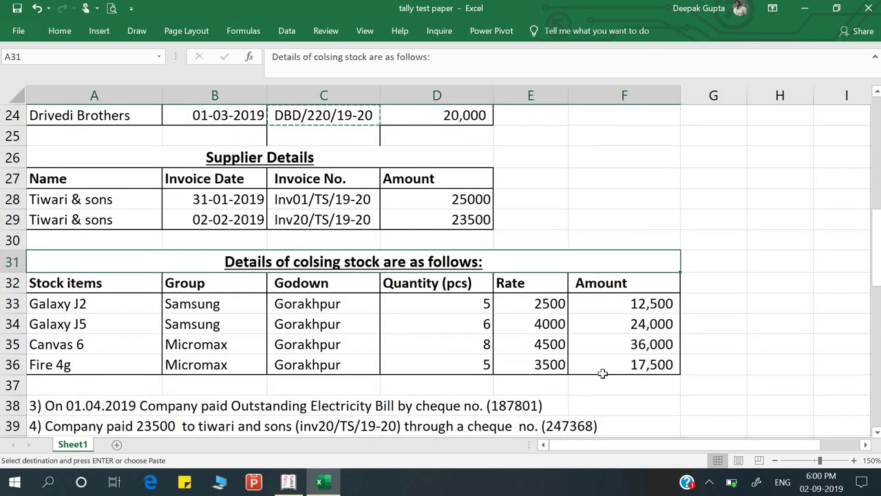
double_click(313, 262)
key("BackSpace")
key("BackSpace")
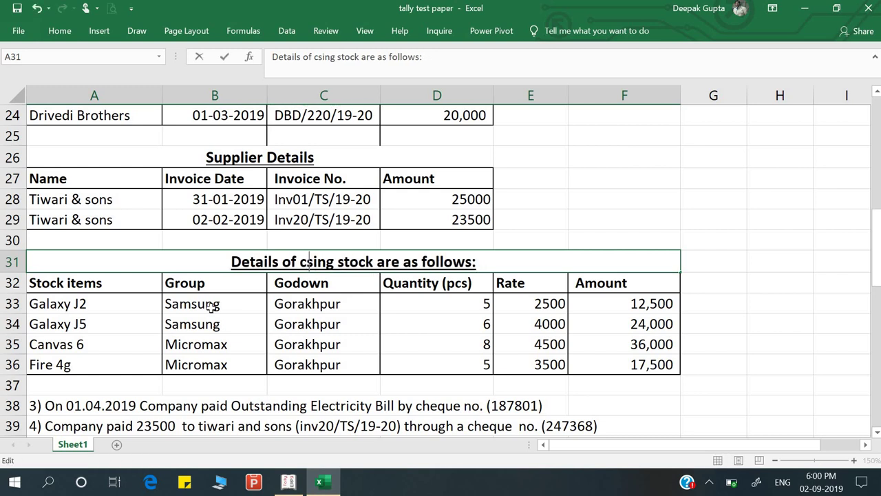
type("lo")
key("Return")
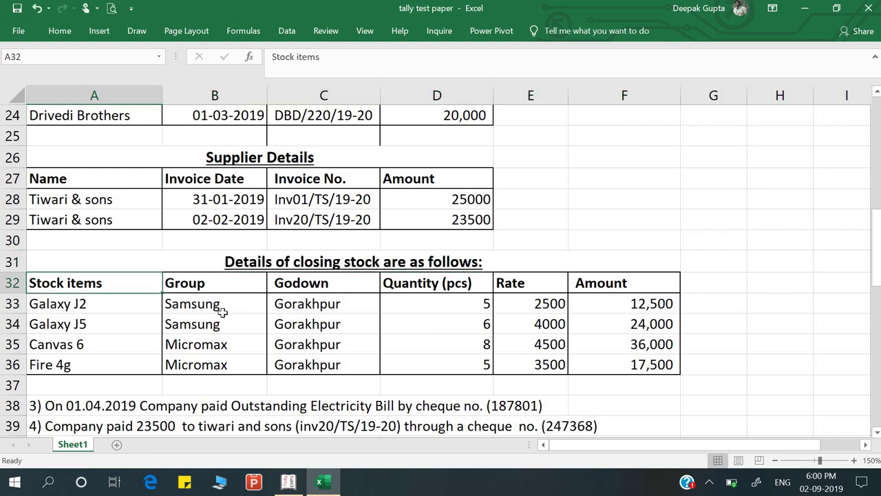
left_click(541, 305)
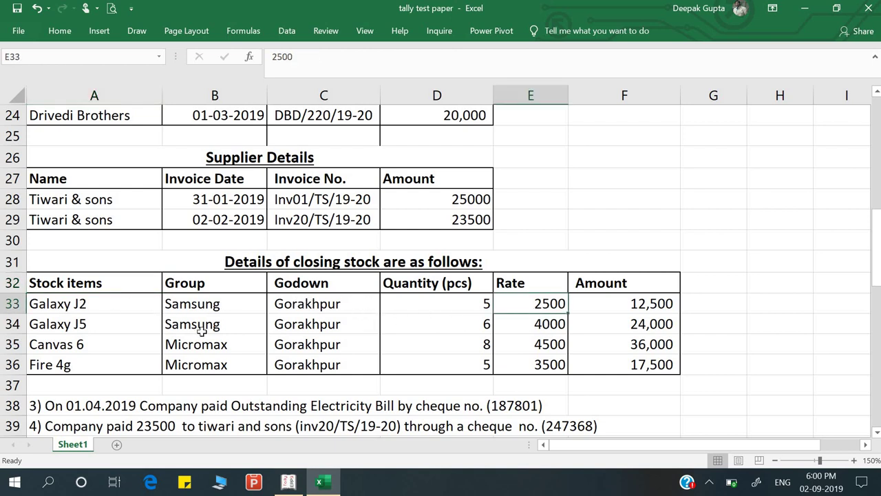
Leave the Balance Sheet and go to Inventory Info > Stock Items > Create for a single item
key("alt+Tab")
key("Escape")
key("Up")
key("Up")
key("Up")
key("Up")
key("Up")
key("Up")
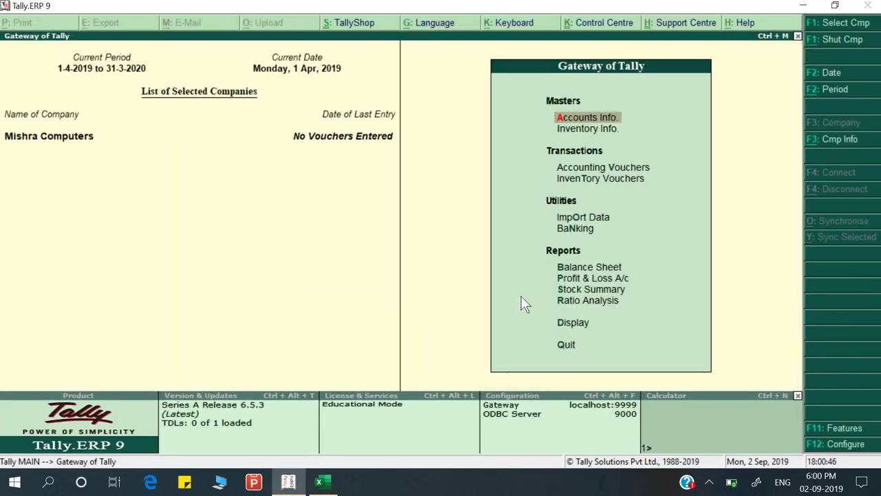
key("Down")
key("Return")
key("Down")
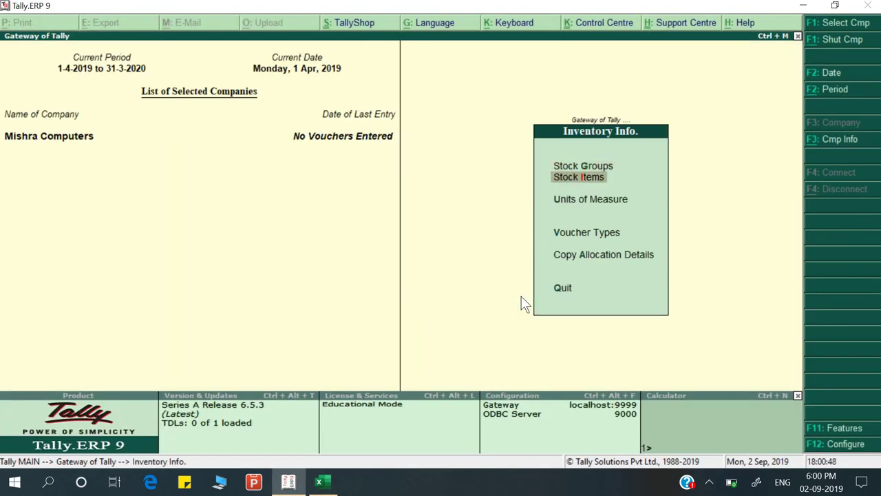
key("Return")
key("Return")
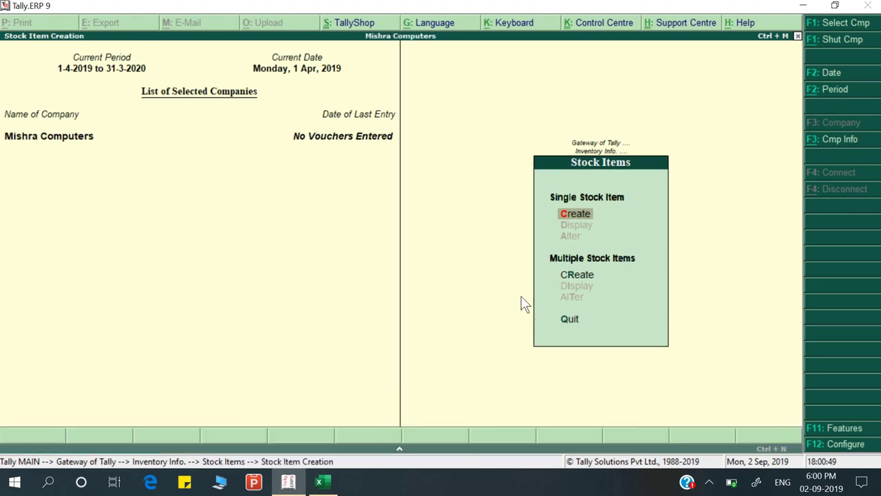
key("alt+Tab")
key("alt+Tab")
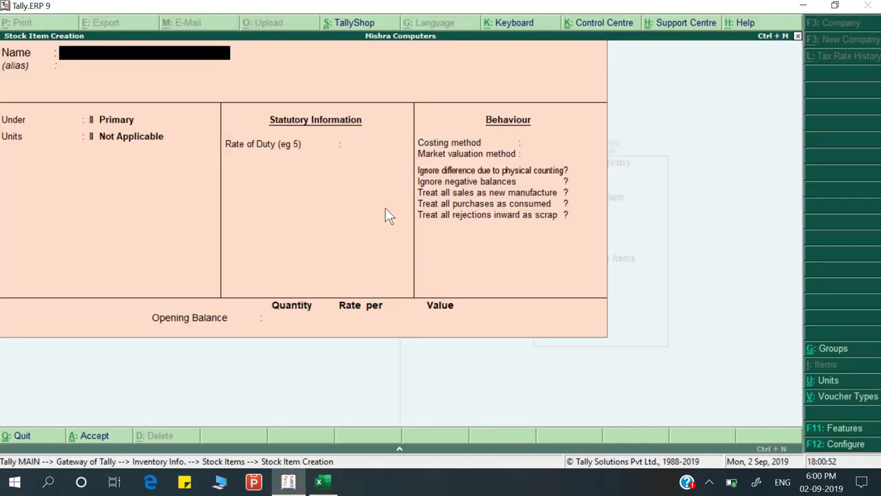
key("alt+Tab")
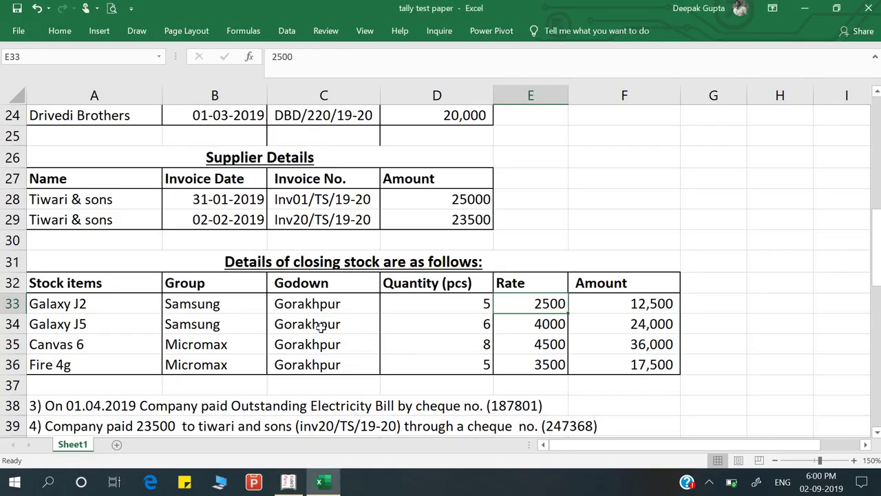
key("alt+Tab")
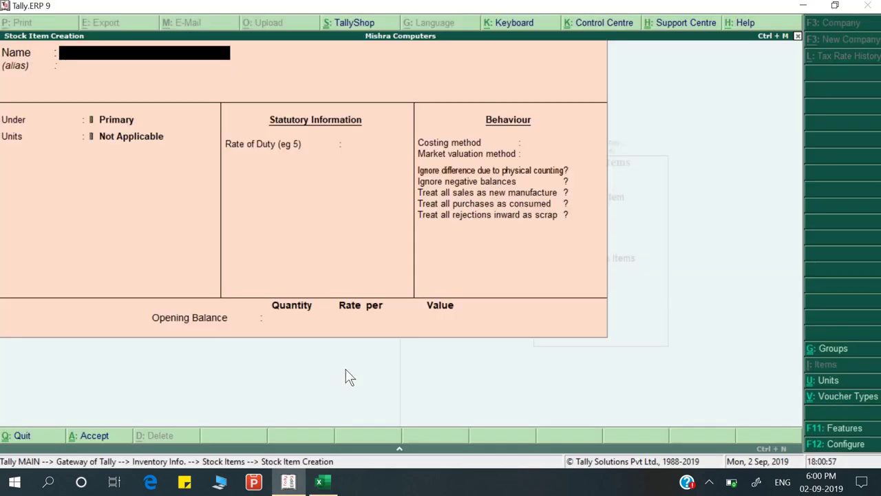
Turn on 'Maintain multiple Godowns' in the F11 inventory features and save
key("F11")
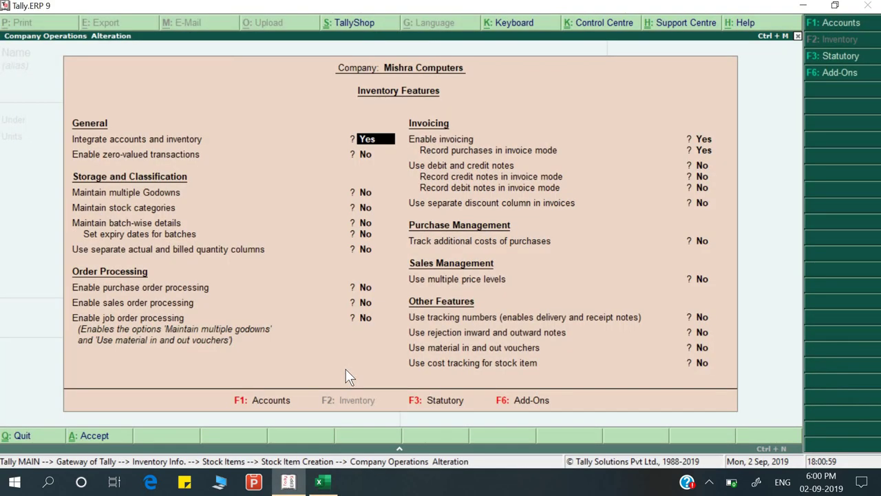
key("Return")
key("Return")
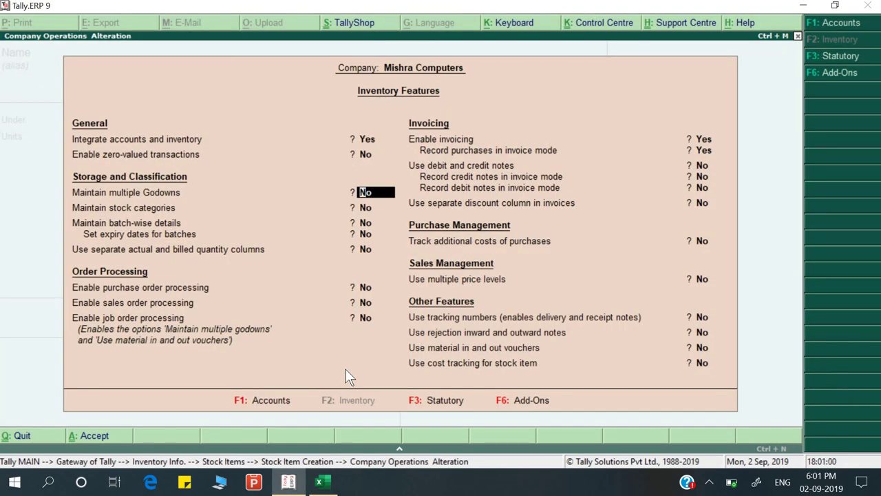
key("Return")
key("Return")
key("Return")
key("Return")
key("Return")
key("Return")
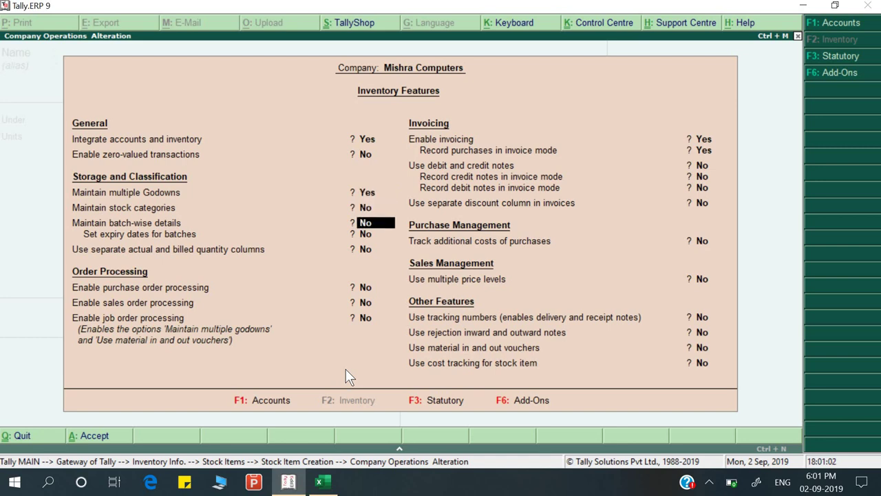
key("Return")
key("Return")
key("Return")
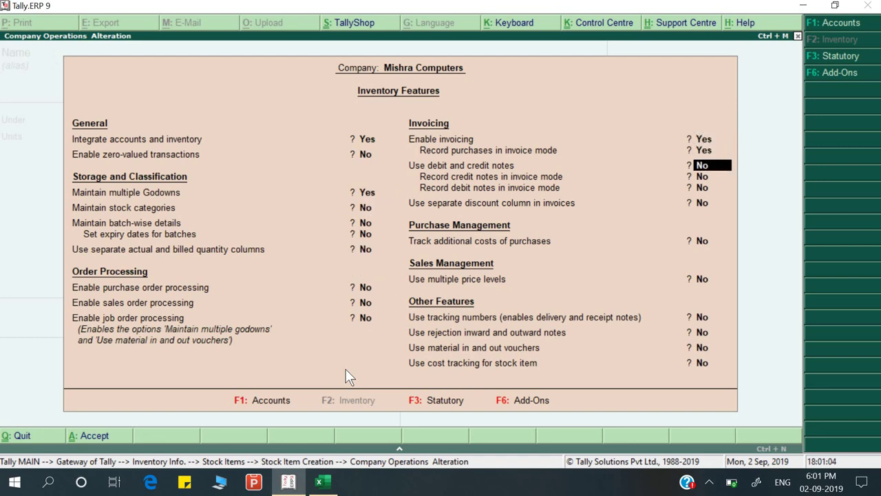
key("Return")
key("Return")
key("Return")
key("Return")
key("Return")
key("Return")
key("Return")
key("Return")
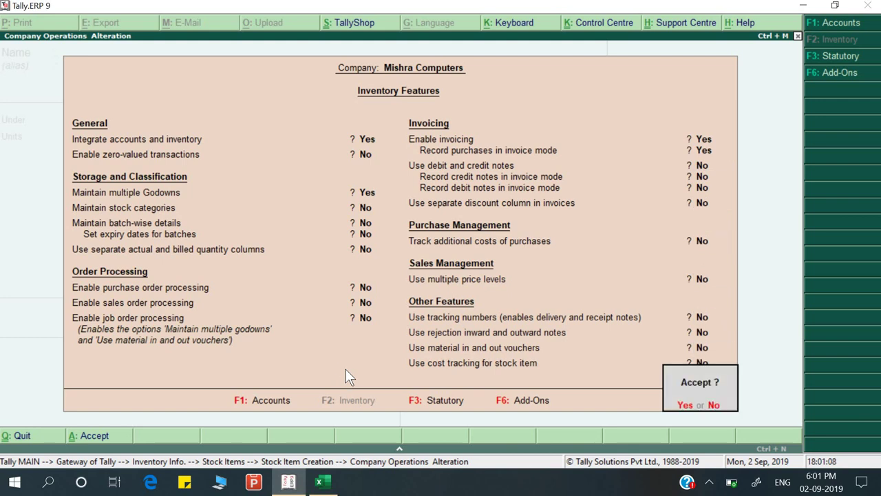
key("Return")
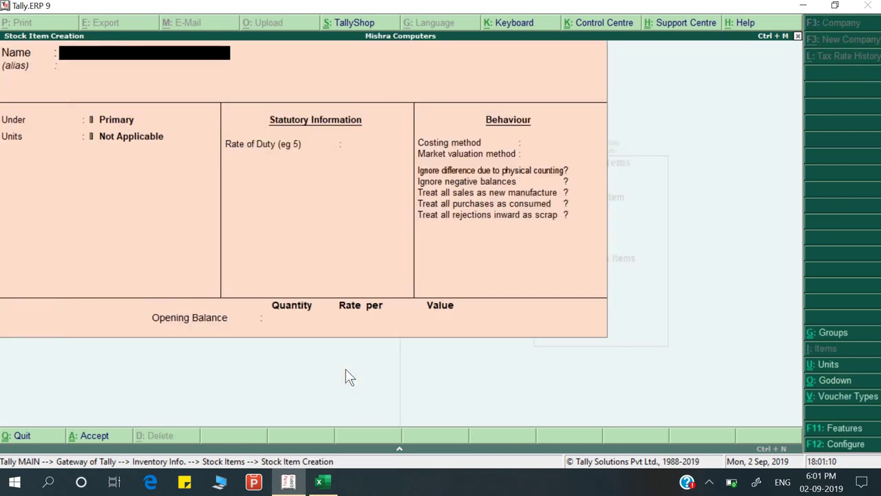
Enter Galaxy J2, copied from the sheet, as the stock item name
key("alt+Tab")
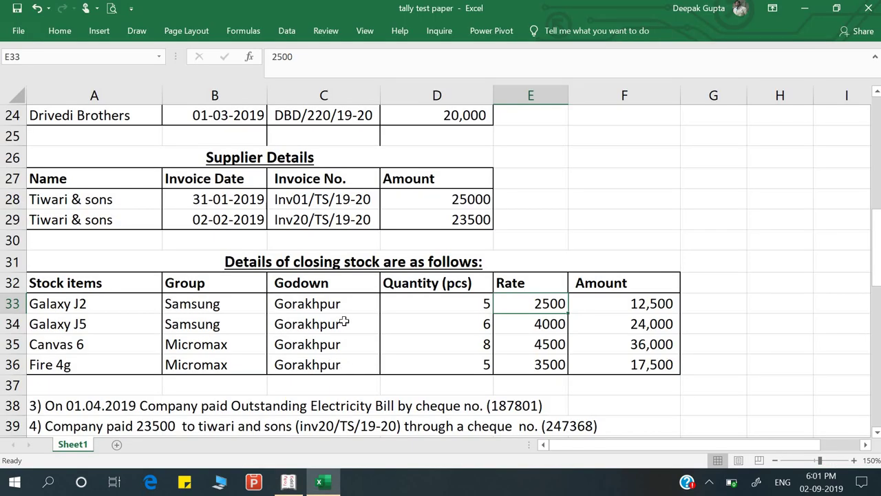
left_click(95, 310)
key("ctrl+c")
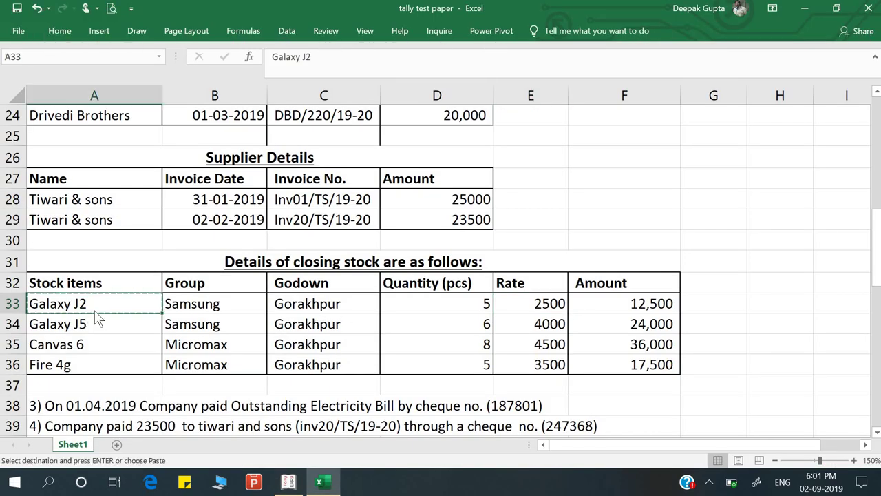
key("alt+Tab")
key("ctrl+alt+v")
key("Return")
key("Return")
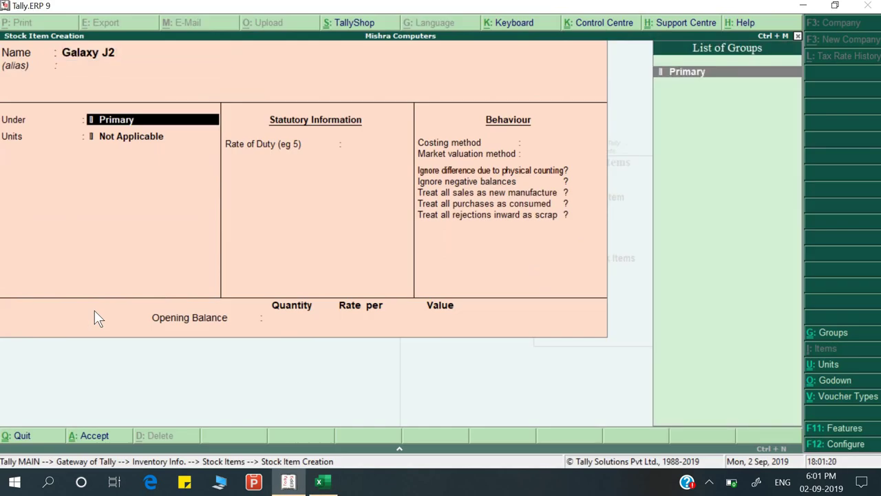
Create the stock group Samsung for the item
key("alt+c")
key("alt+Tab")
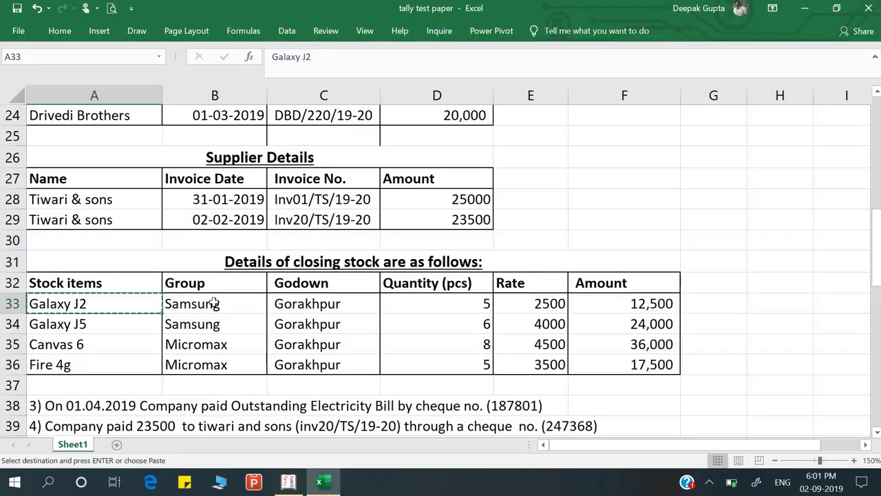
left_click(213, 304)
key("ctrl+c")
key("alt+Tab")
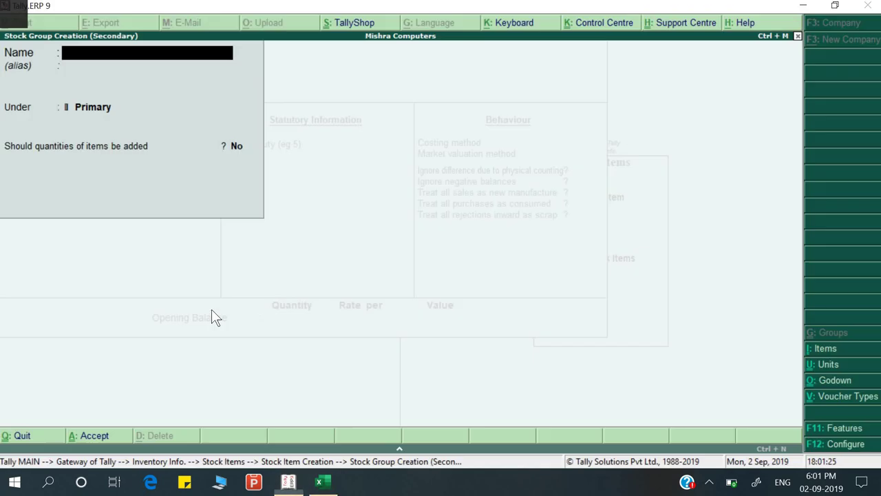
key("ctrl+alt+v")
key("Return")
key("Return")
key("Return")
key("Return")
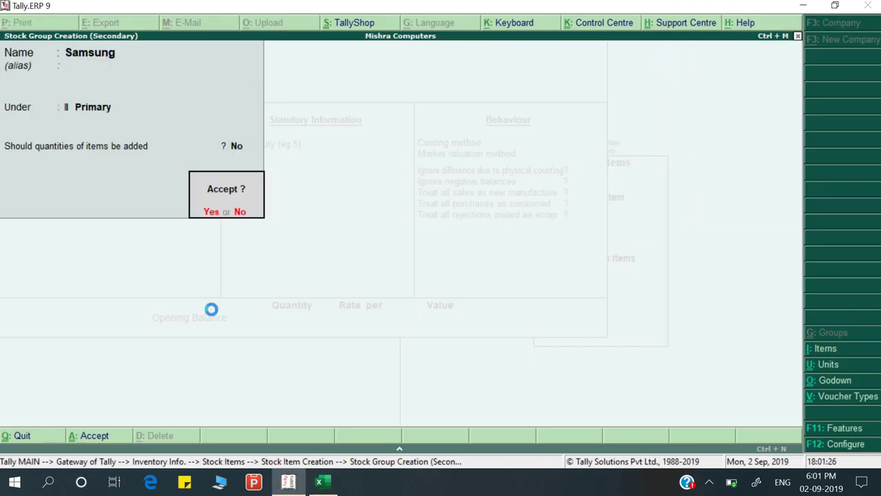
key("Return")
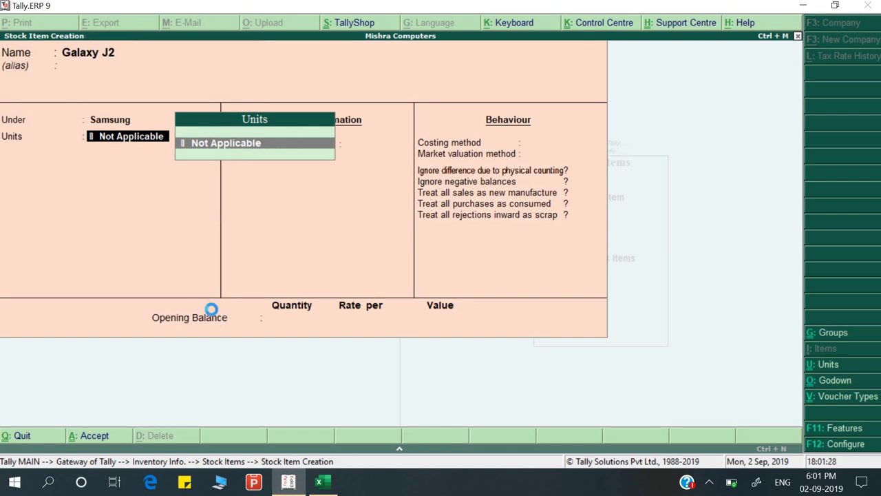
Create the unit of measure 'pcs' for the item
key("alt+c")
type("pcs")
key("Return")
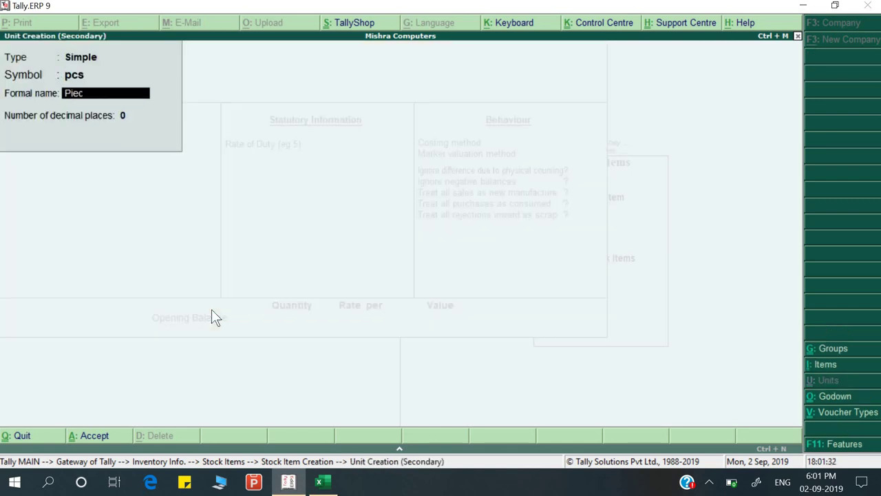
key("Return")
key("Return")
key("Return")
key("alt+Tab")
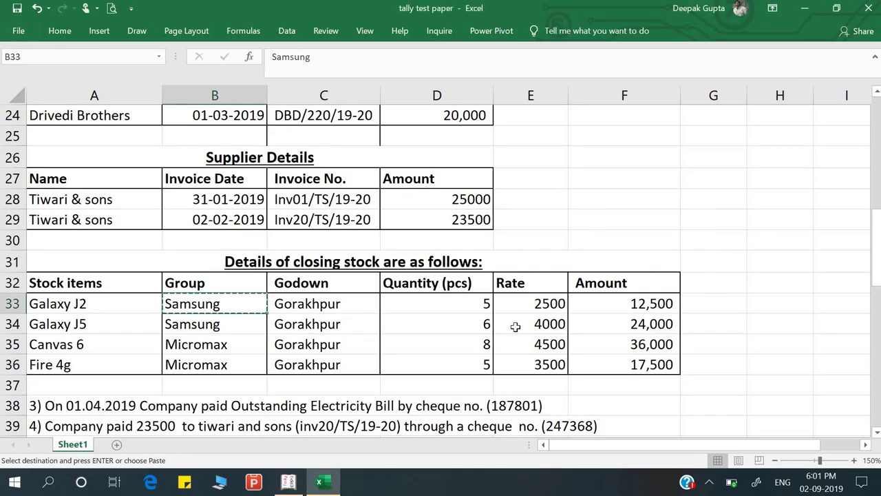
key("alt+Tab")
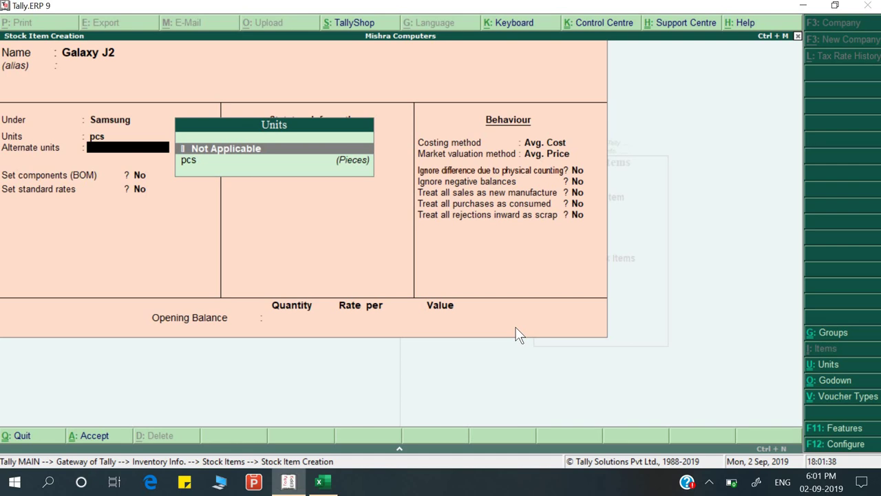
Leave alternate units off, set duty rate 0 and enter an opening quantity of 5 pcs
key("Return")
key("Return")
key("Return")
key("Return")
key("Return")
key("Return")
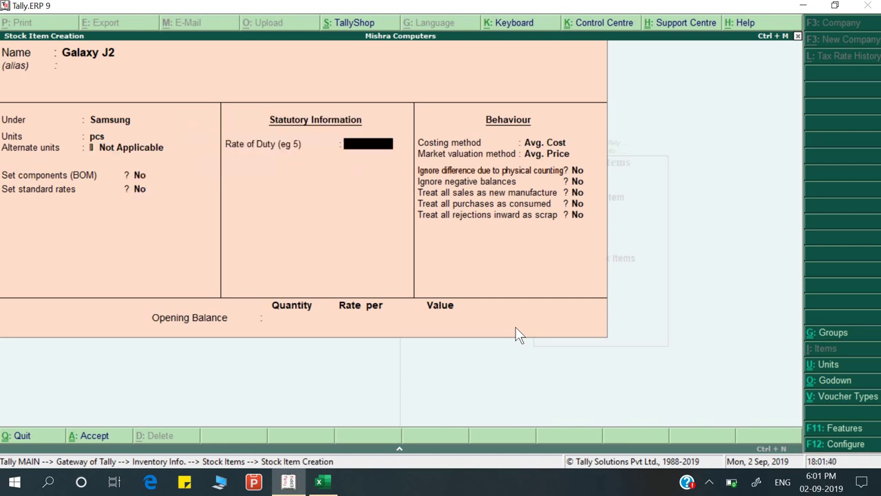
key("Return")
key("Return")
key("Return")
key("Return")
key("Return")
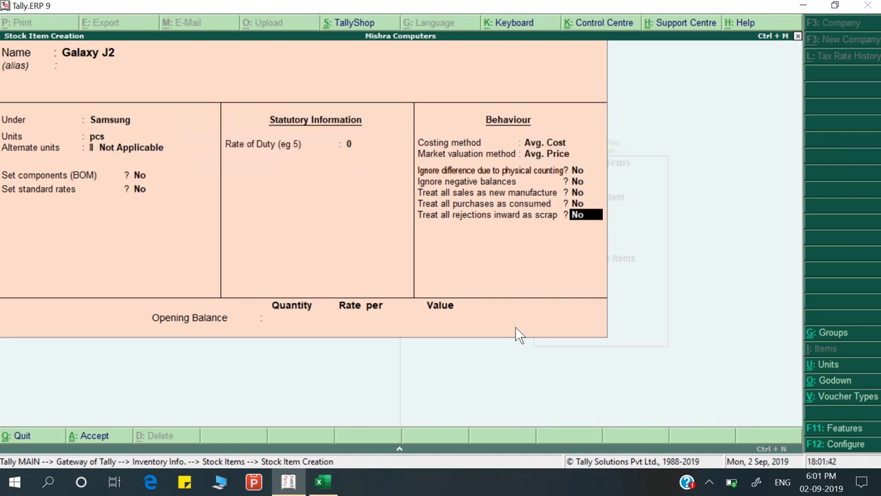
key("alt+Tab")
key("alt+Tab")
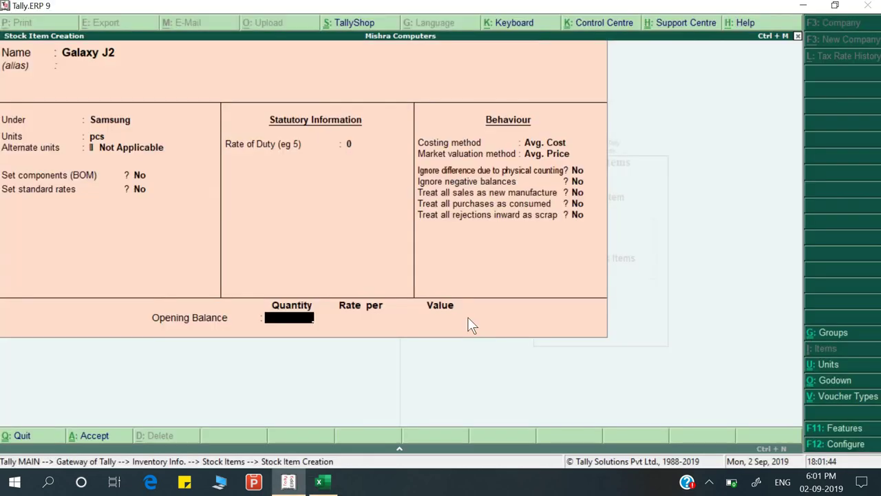
key("Return")
key("alt+Tab")
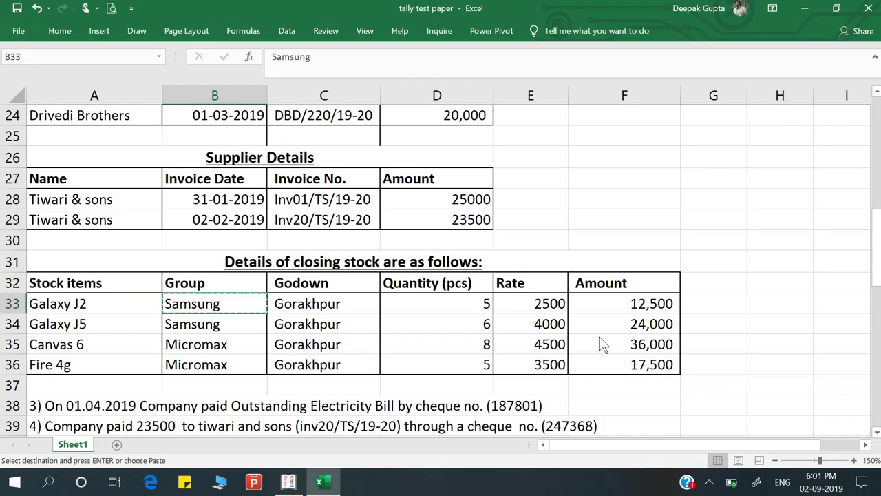
key("alt+Tab")
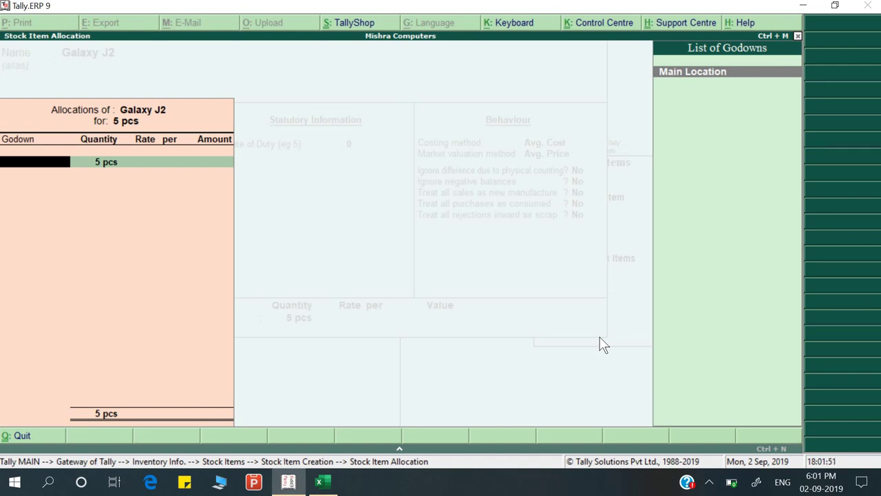
Create the godown Gorakhpur under Primary for the opening stock
key("alt+c")
key("alt+Tab")
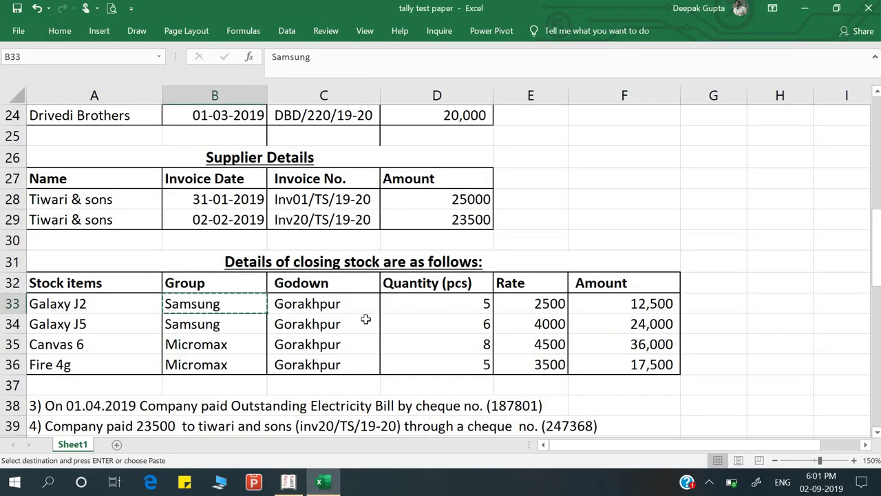
key("alt+Tab")
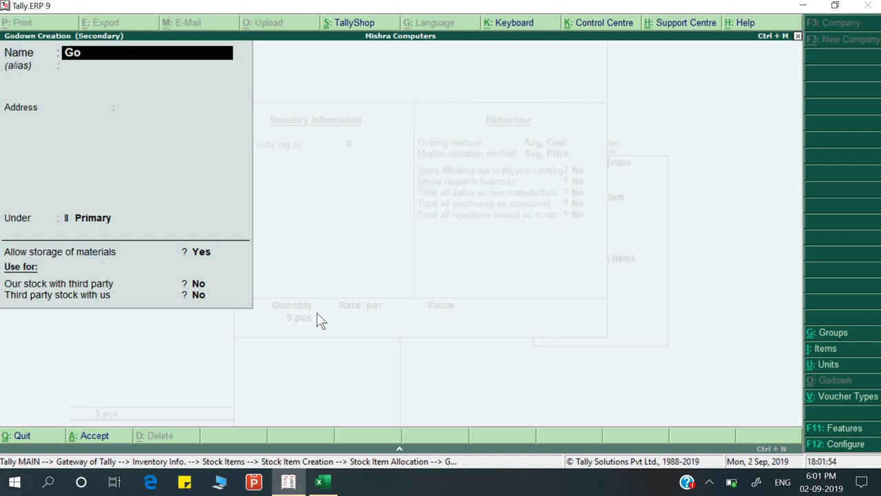
type("Gorakhpur")
key("Return")
key("Return")
key("Return")
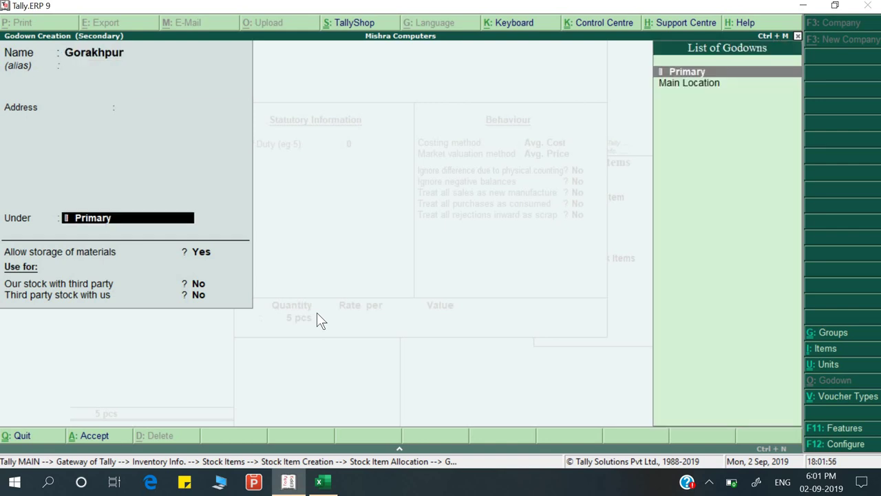
key("ctrl+a")
Allocate the 5 pcs at a rate of 2,500 in Gorakhpur and accept Galaxy J2
key("Return")
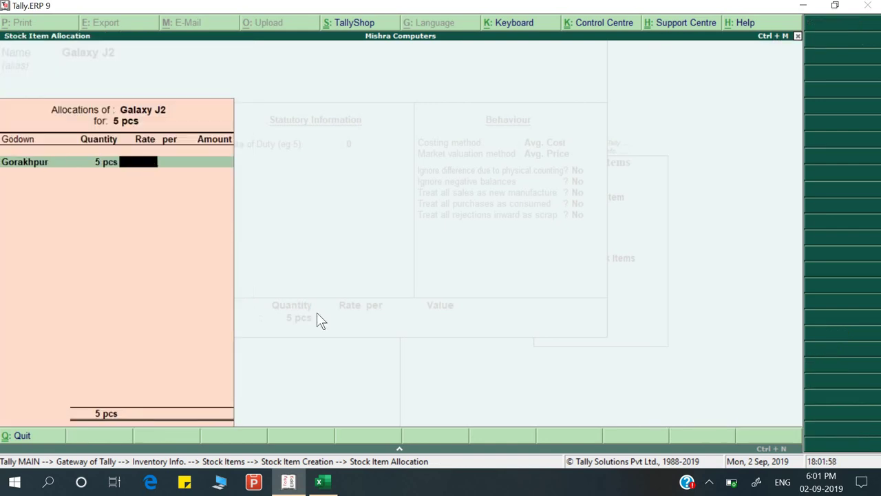
key("alt+Tab")
key("alt+Tab")
type("2,500")
key("Return")
key("Return")
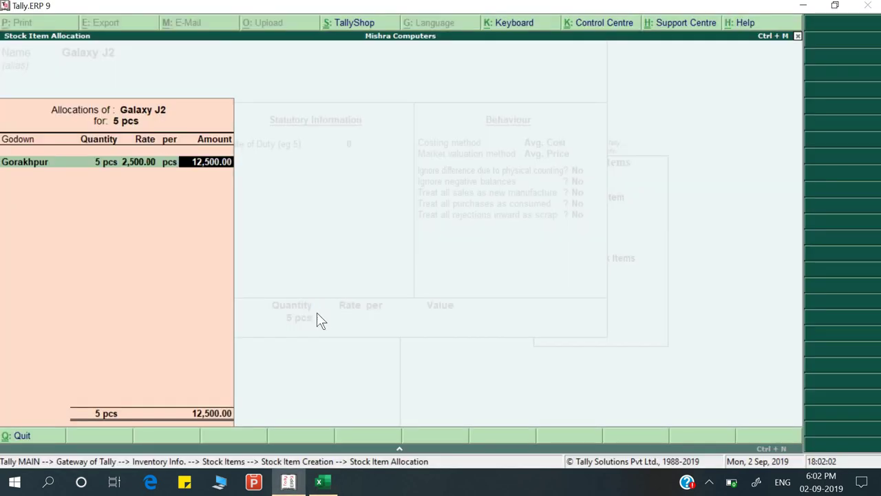
key("Return")
key("Return")
key("Return")
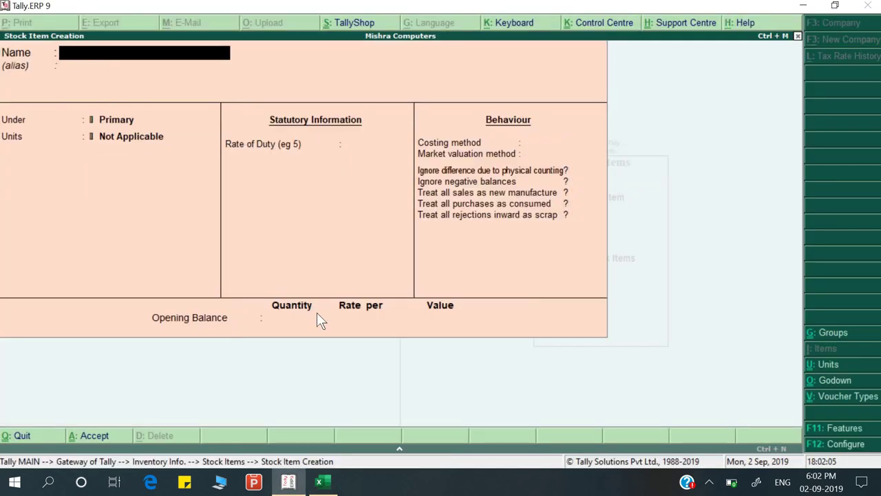
Enter Galaxy J5, copied from the sheet, as the next stock item name
key("alt+Tab")
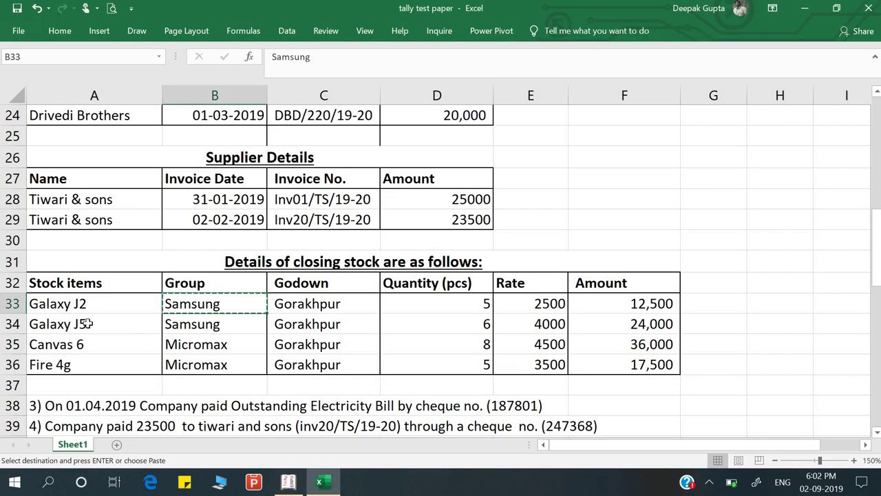
left_click(86, 324)
key("ctrl+c")
key("alt+Tab")
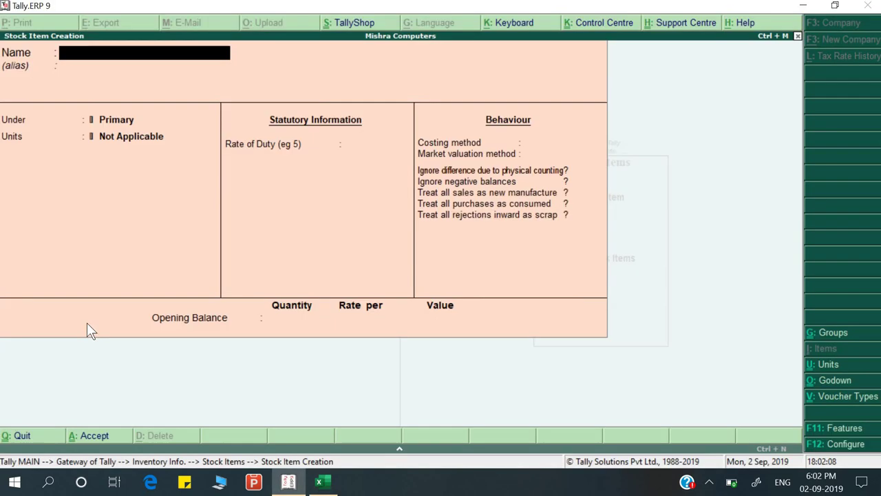
key("ctrl+alt+v")
key("Return")
Put Galaxy J5 under the Samsung group with unit pcs and default settings
key("alt+Tab")
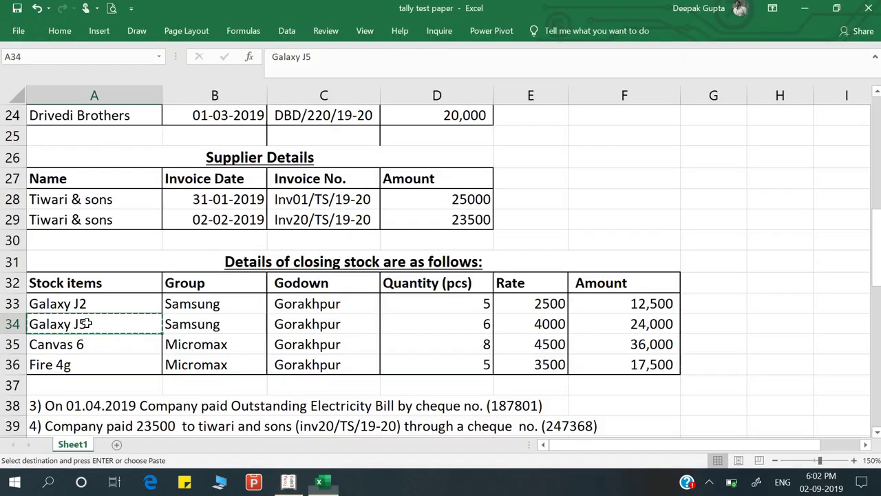
key("alt+Tab")
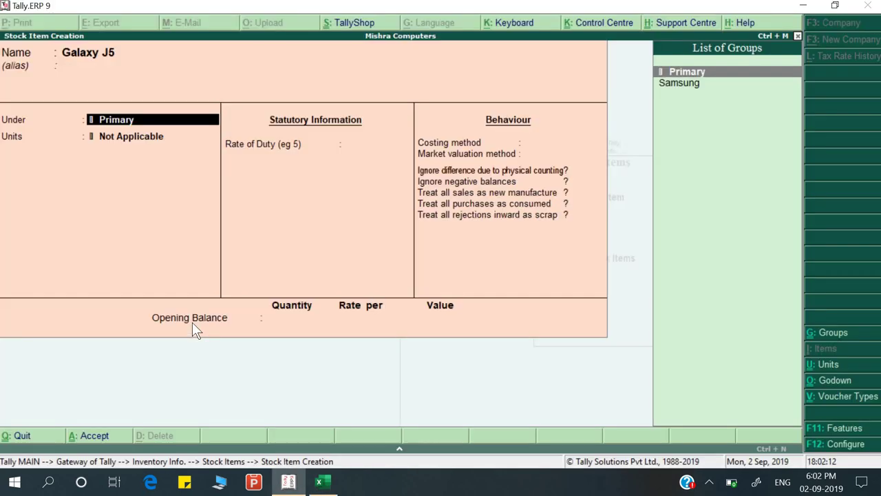
key("Down")
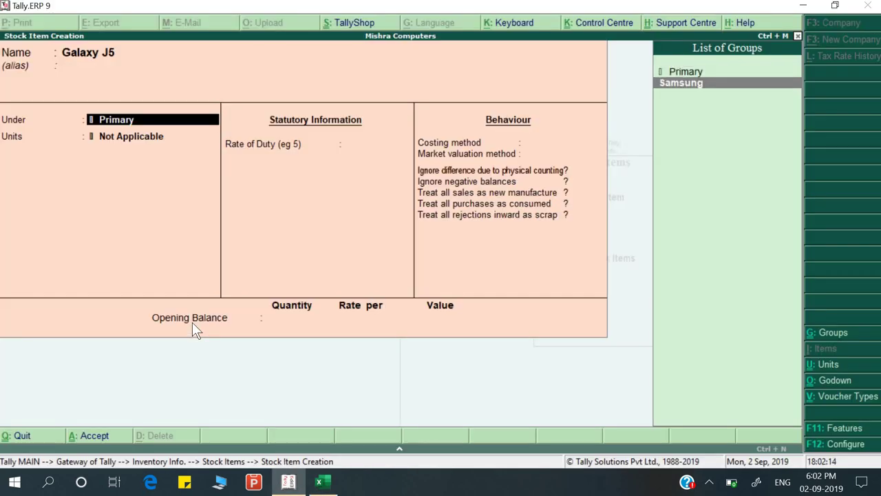
key("Return")
key("Down")
key("Return")
key("Return")
key("Return")
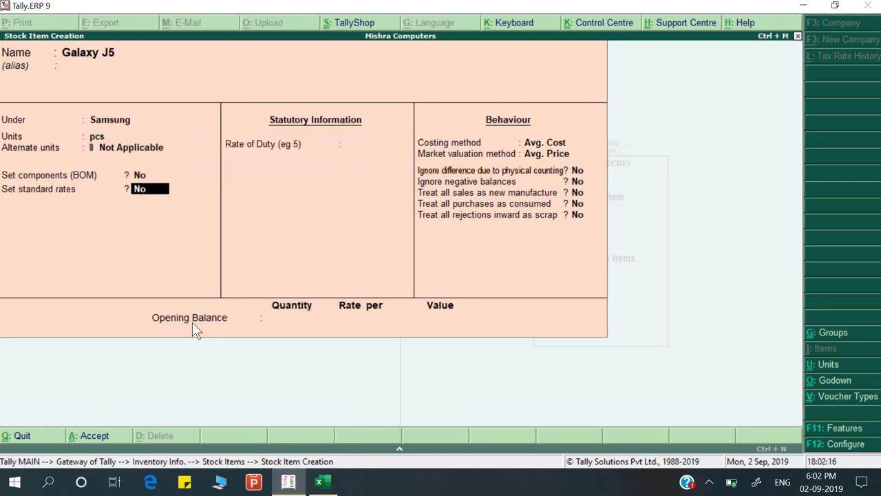
key("Return")
key("Return")
key("Return")
key("Return")
key("Return")
key("Return")
key("Return")
key("Return")
key("Return")
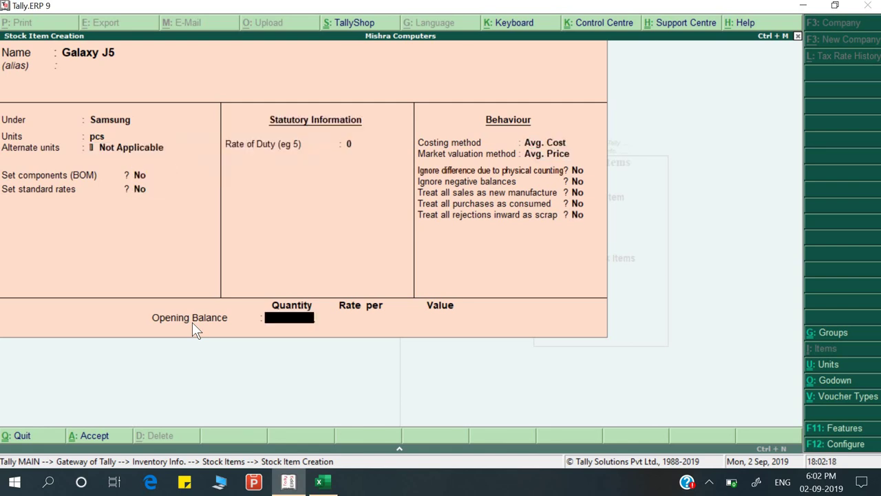
Allocate an opening stock of 6 pcs at 4,000 to Gorakhpur and accept Galaxy J5
key("alt+Tab")
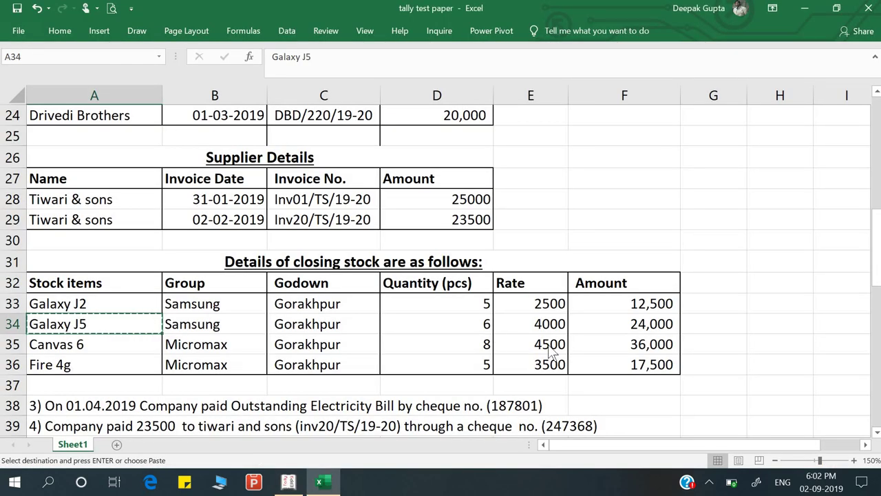
key("alt+Tab")
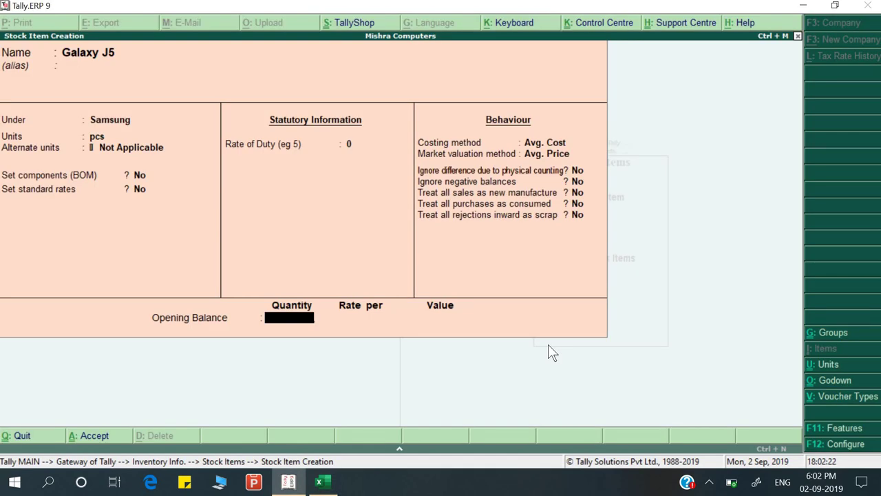
key("Return")
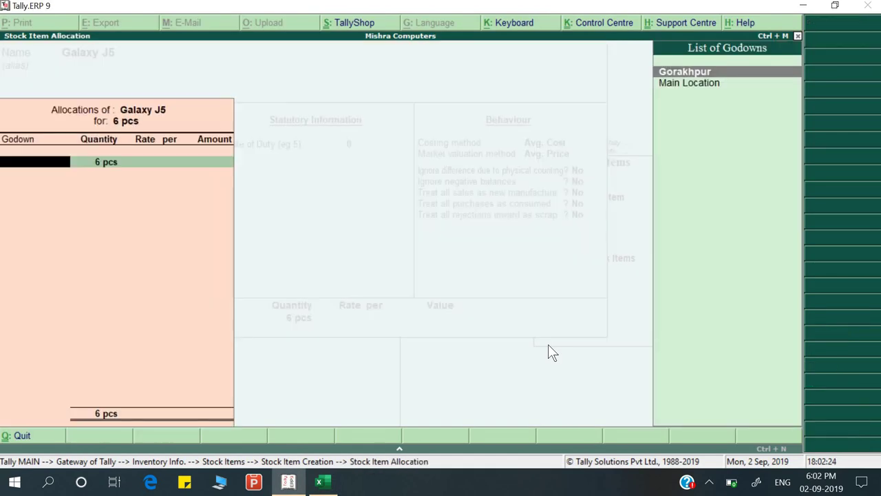
key("Down")
key("Up")
key("Return")
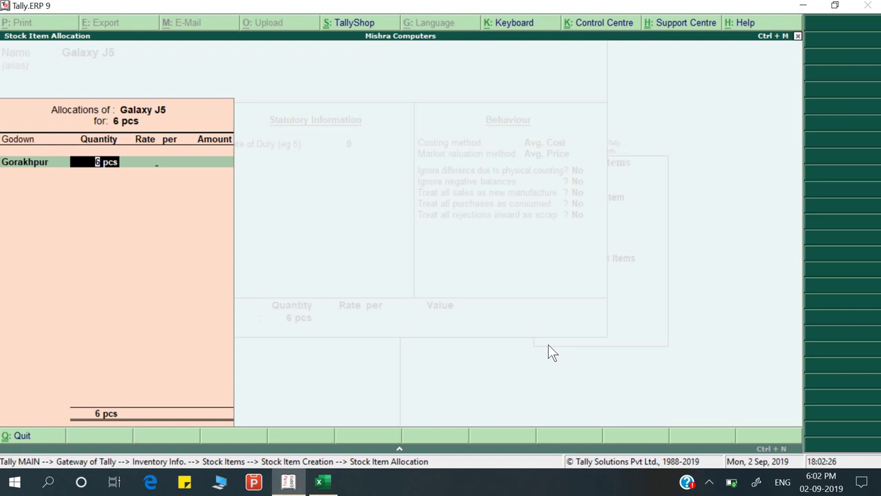
key("Return")
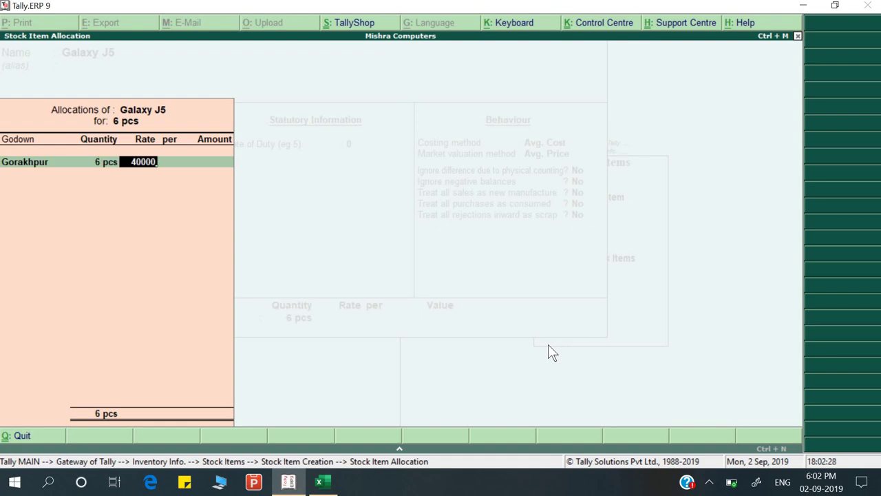
type("4000")
key("Return")
key("Return")
key("Return")
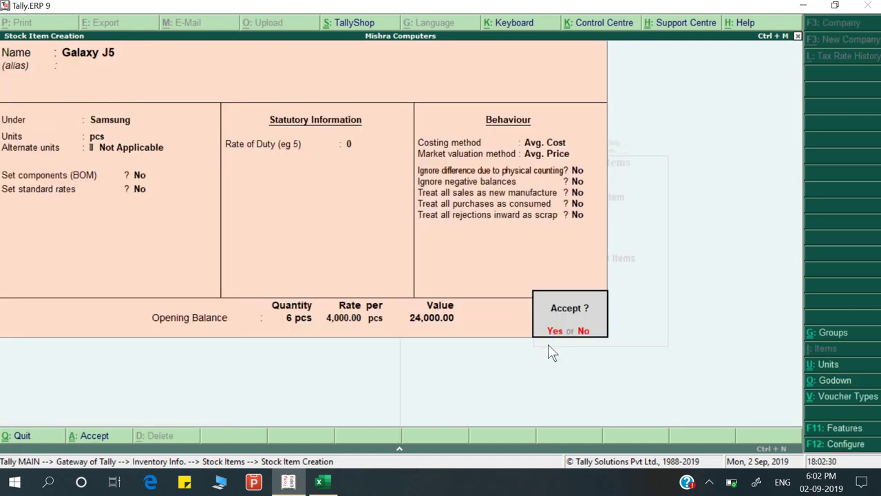
key("alt+Tab")
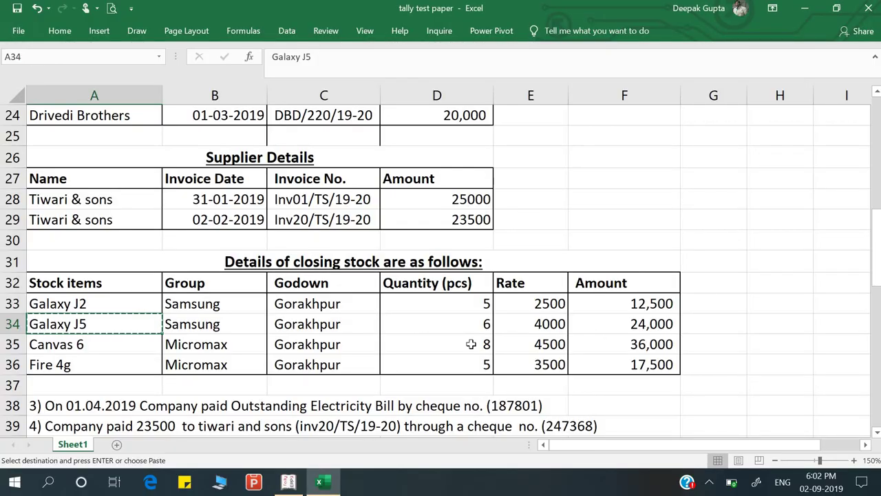
left_click(152, 344)
Enter Canvas 6 as the new stock item name, checking its group in the Excel sheet
key("ctrl+c")
key("alt+Tab")
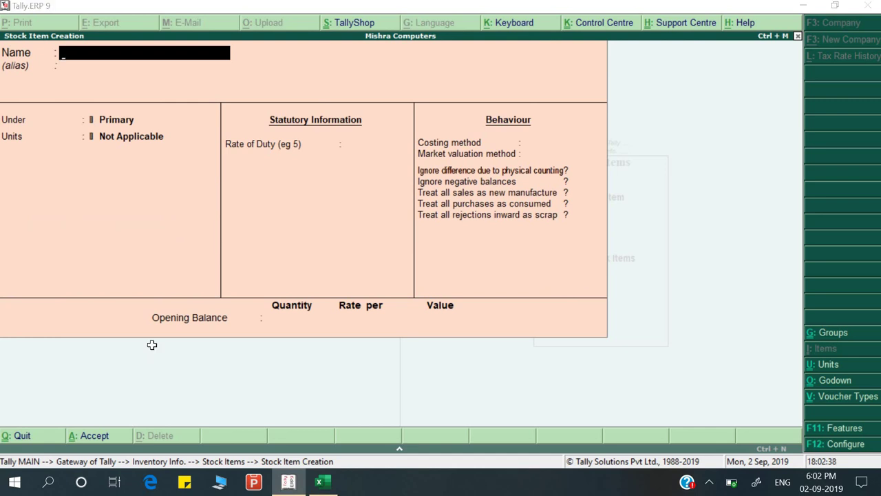
key("alt+Tab")
key("ctrl+c")
key("alt+Tab")
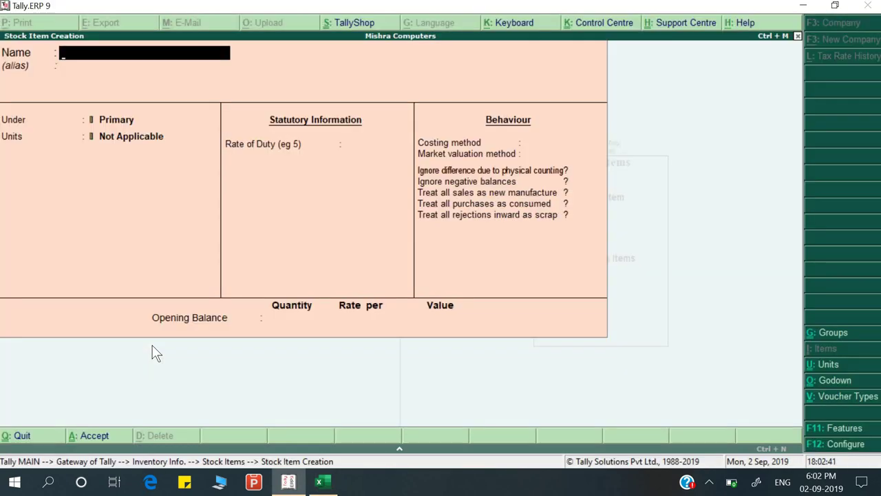
key("ctrl+alt+v")
key("Return")
key("Return")
key("Down")
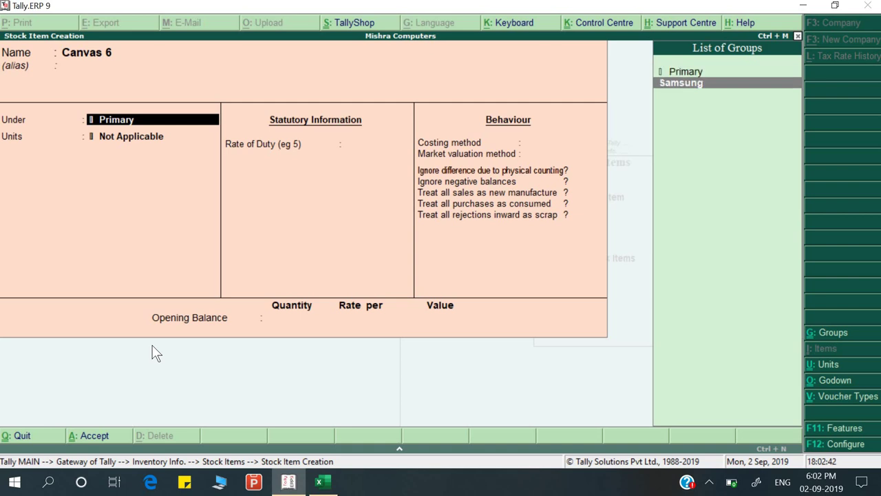
key("alt+Tab")
left_click(229, 345)
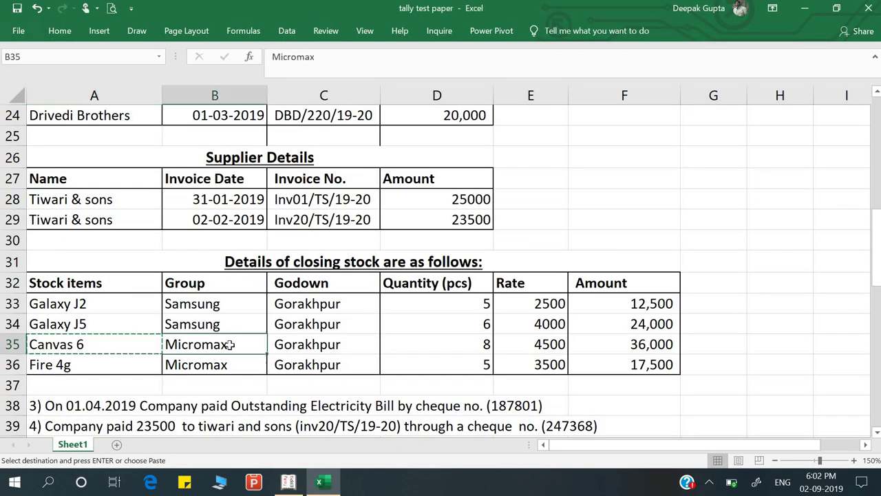
key("alt")
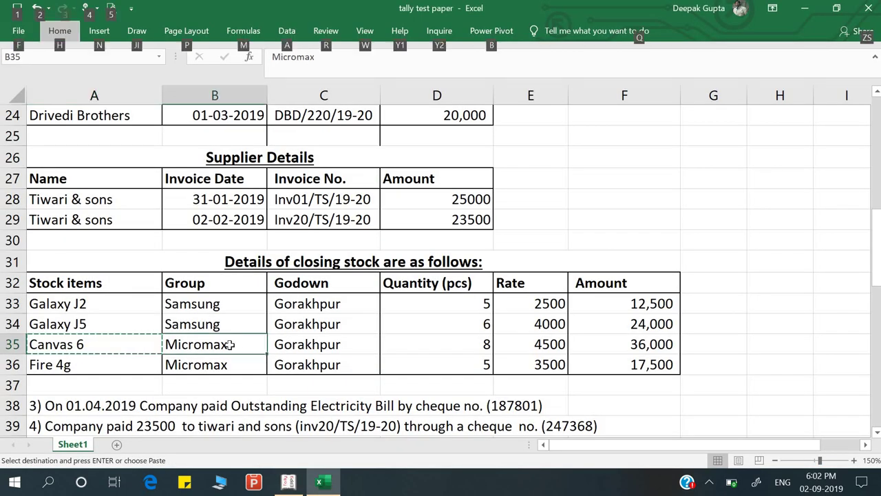
key("Escape")
key("alt+Tab")
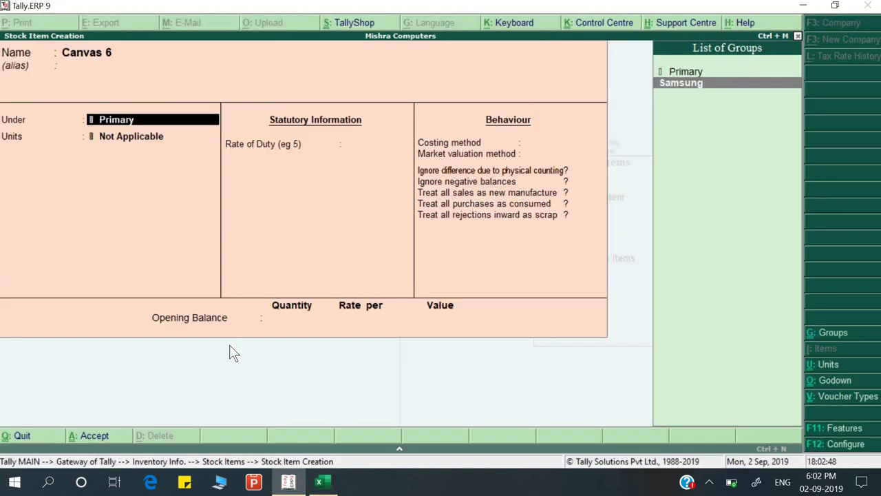
Create the Micromax stock group for Canvas 6 and set its unit to pcs
key("alt+c")
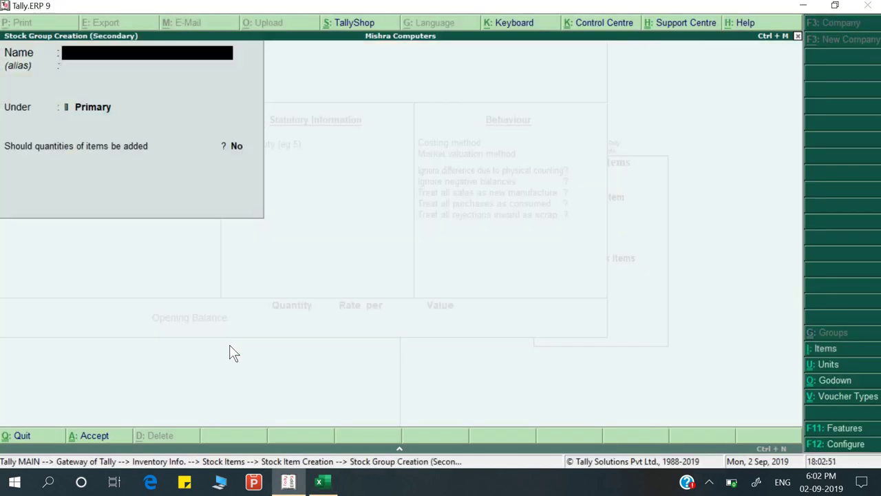
type("Micromax")
key("Return")
key("Return")
key("Return")
key("Return")
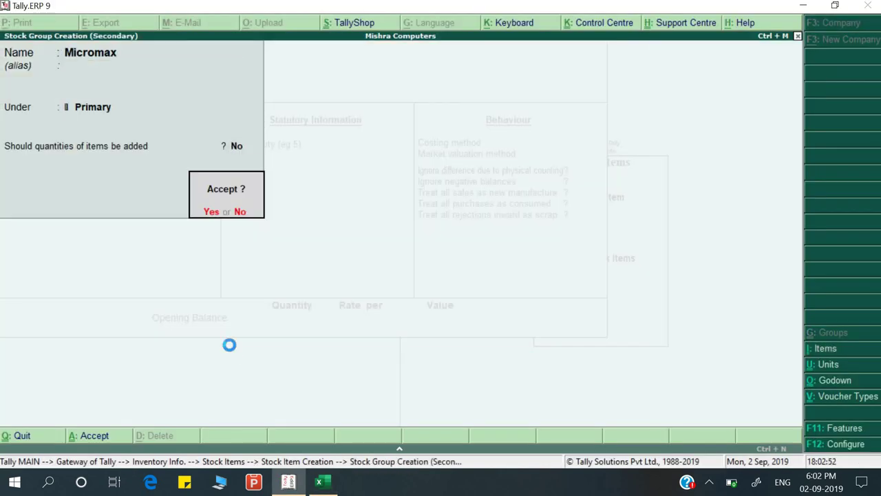
key("y")
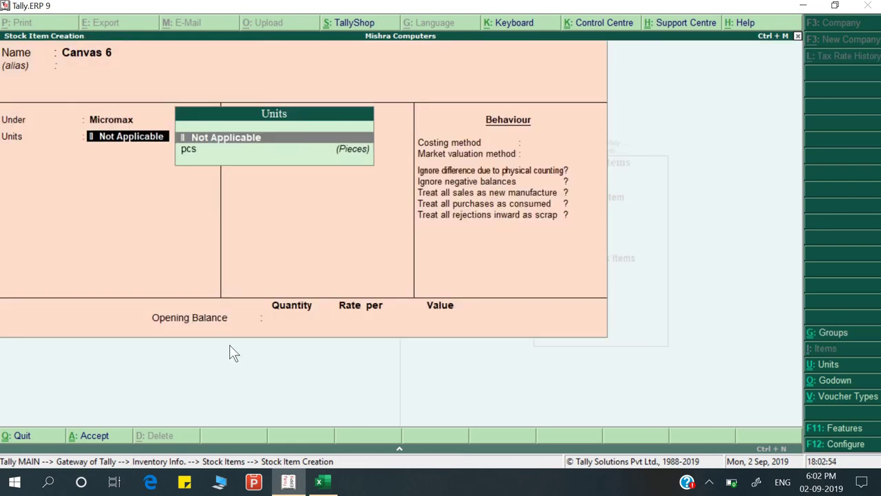
key("Down")
key("Return")
key("Return")
key("Return")
key("Return")
key("Return")
key("Return")
key("Return")
key("Return")
key("Return")
key("Return")
key("Return")
key("Return")
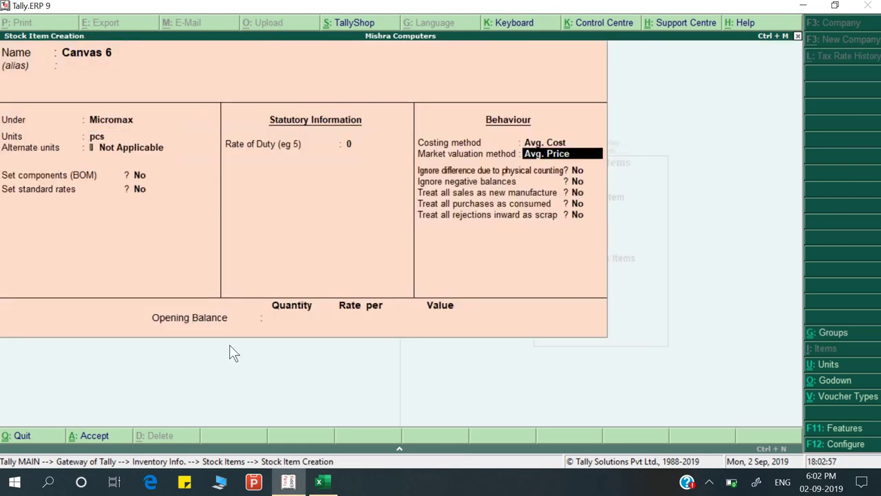
Give Canvas 6 an opening balance of 8 pcs at 4,500 in Gorakhpur and save it
key("alt+Tab")
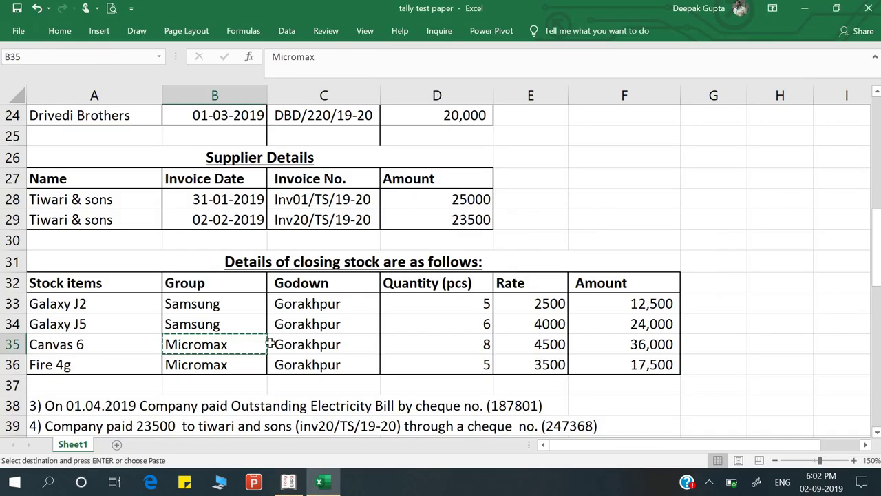
key("alt+Tab")
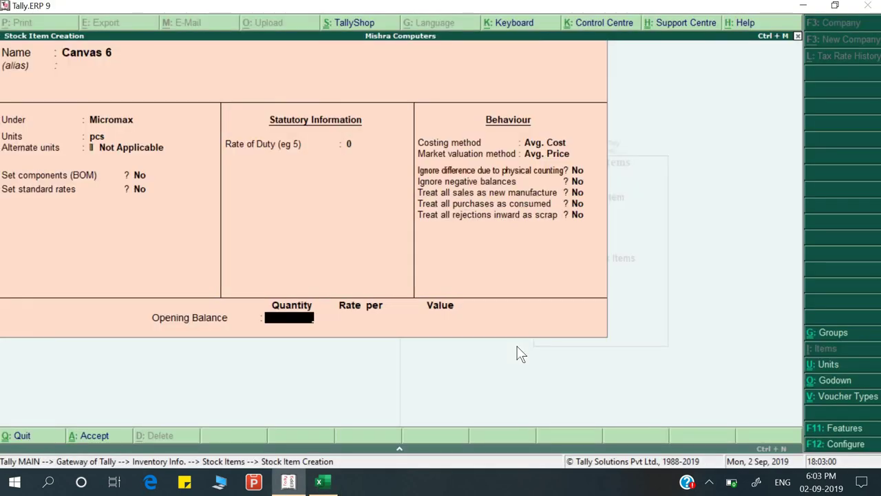
key("Return")
key("Down")
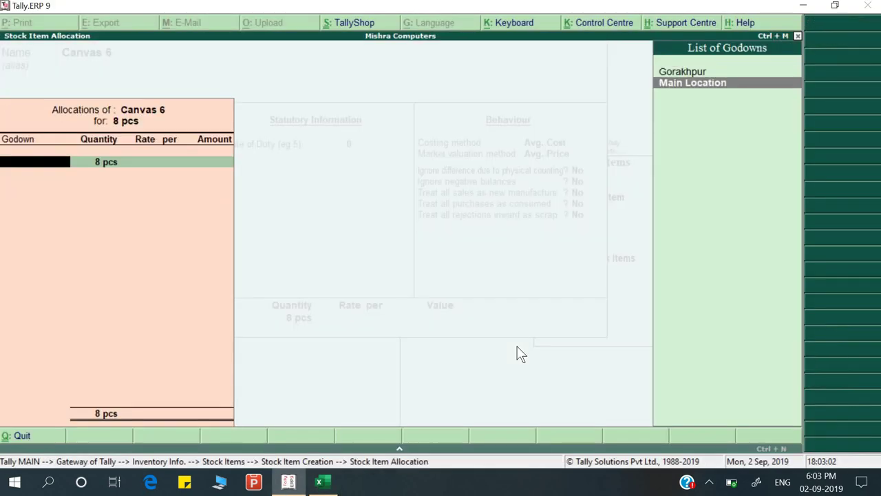
key("Up")
key("Return")
key("Return")
type("4,5")
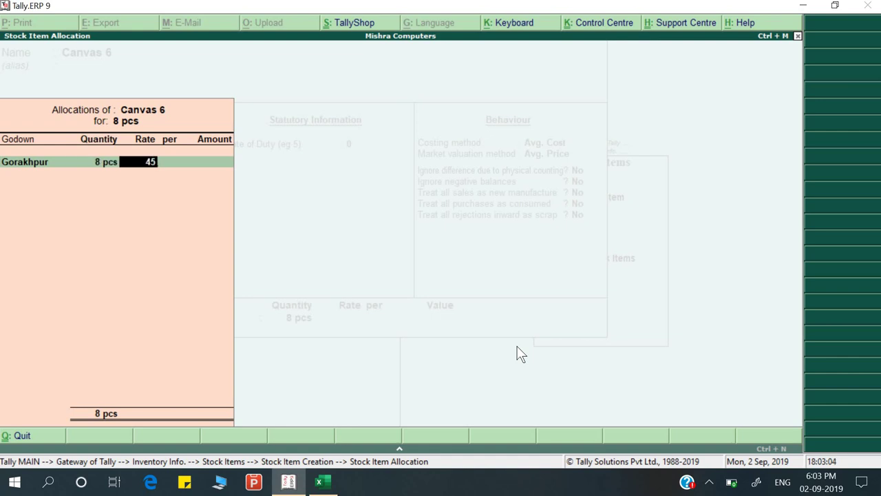
type("00")
key("Return")
key("Return")
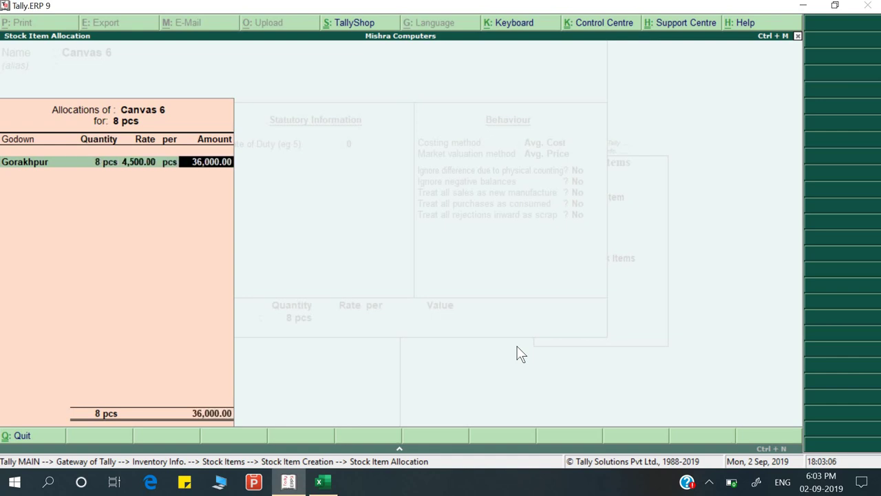
key("Return")
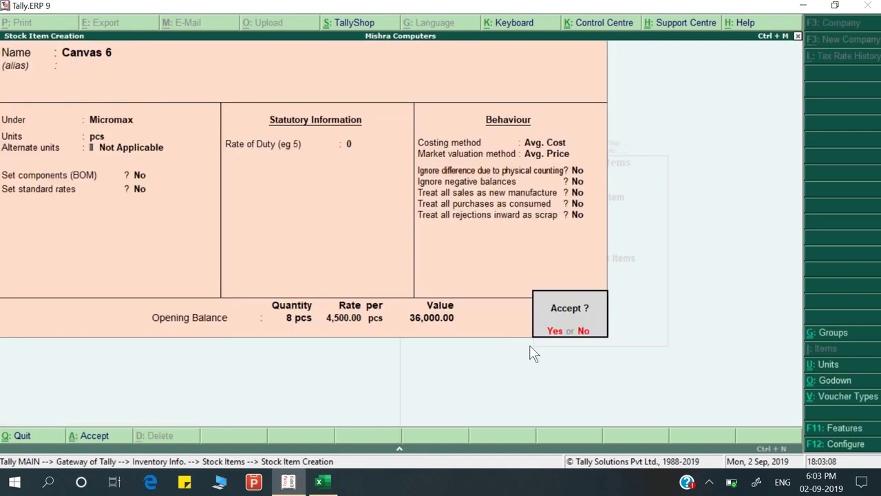
key("Return")
Copy the Fire 4g item name from the Excel stock sheet
key("alt+Tab")
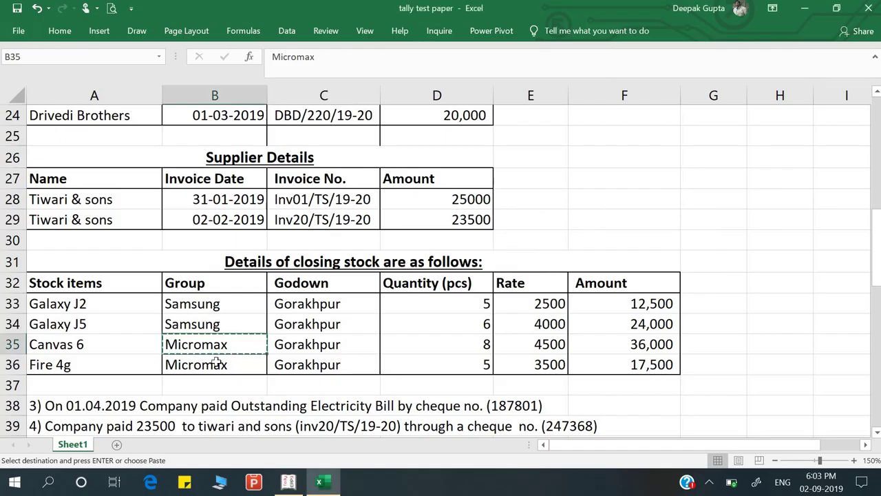
left_click(216, 363)
left_click(133, 368)
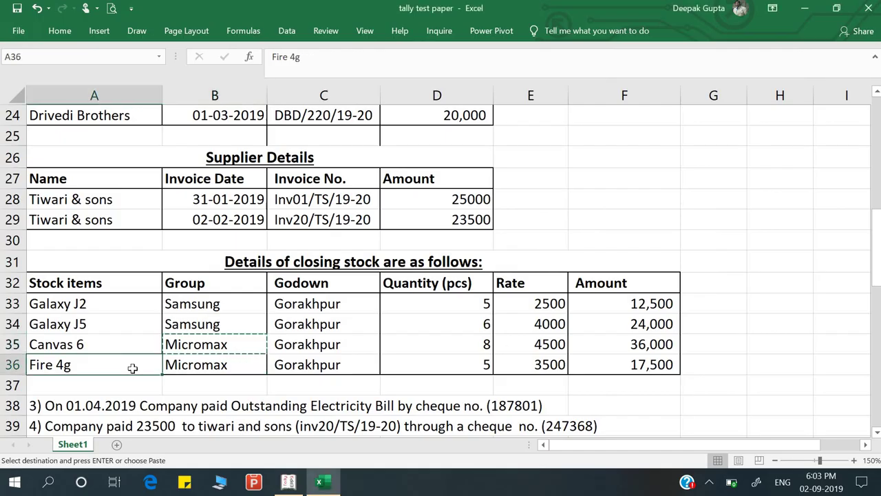
key("ctrl+c")
Name the new stock item Fire 4g and place it under the Micromax group
key("alt+Tab")
key("ctrl+alt+v")
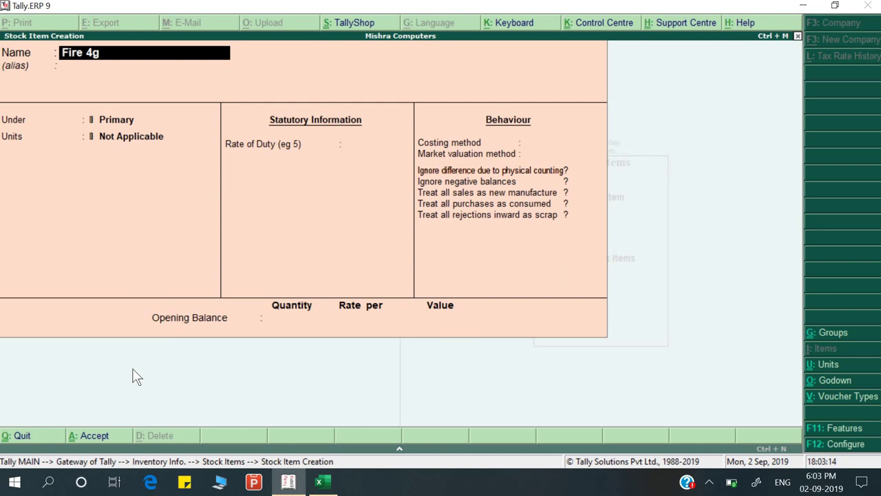
key("Return")
key("Return")
key("Down")
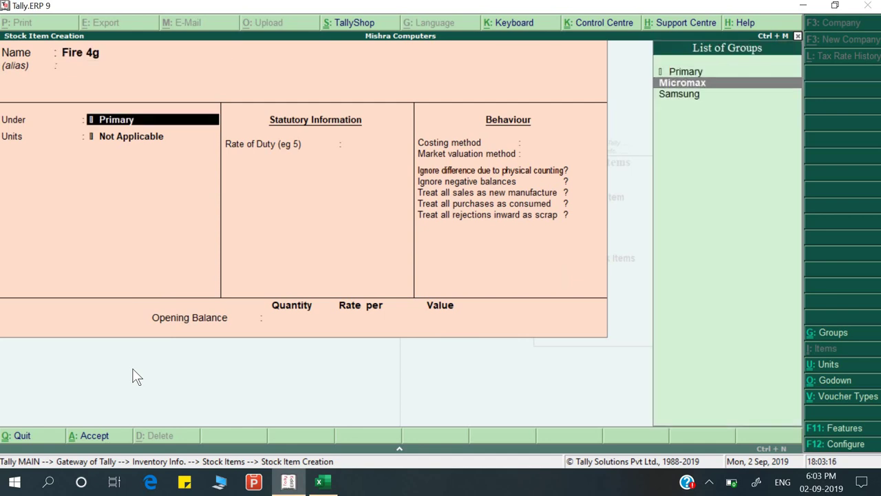
key("Return")
key("Return")
key("Return")
key("Return")
key("Return")
key("Return")
key("Return")
key("Return")
key("Return")
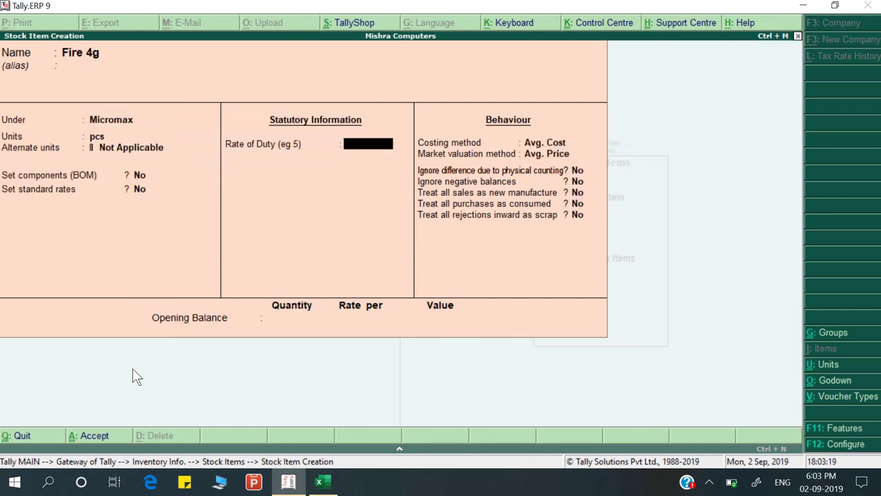
key("Return")
key("Return")
key("Return")
key("Return")
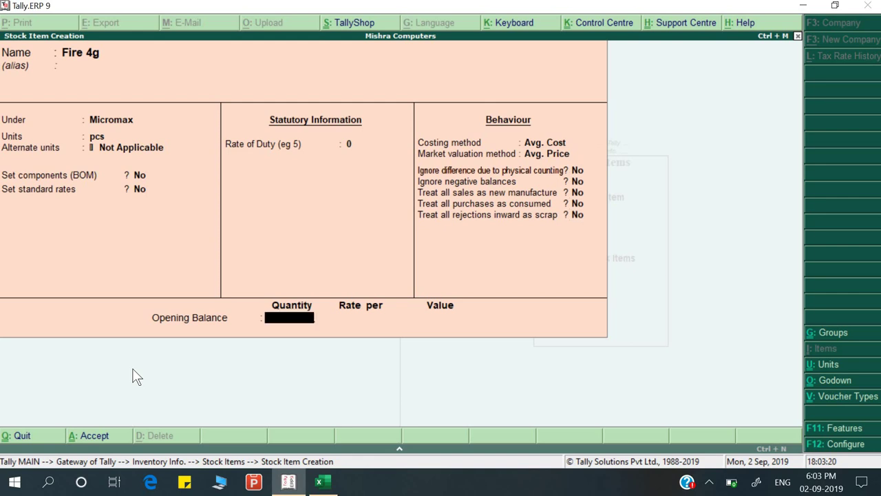
Give Fire 4g an opening balance of 5 pcs at 3,500 in Gorakhpur and save it
key("alt+Tab")
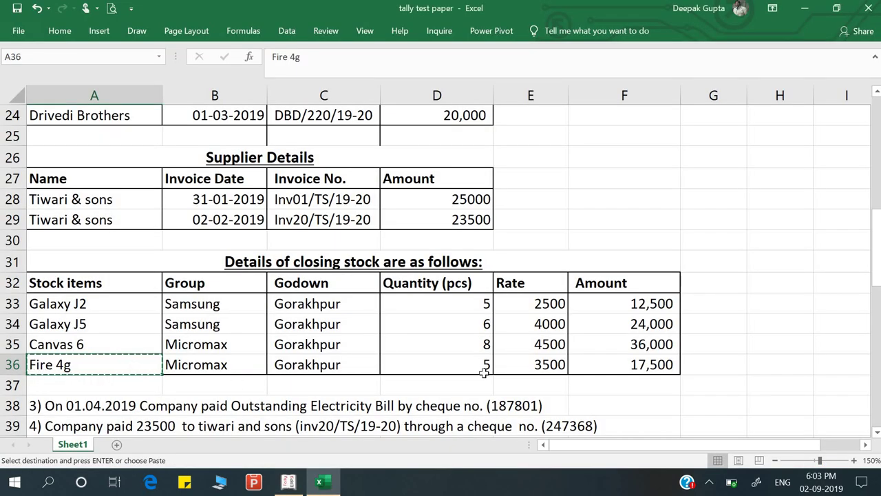
key("alt+Tab")
type("5")
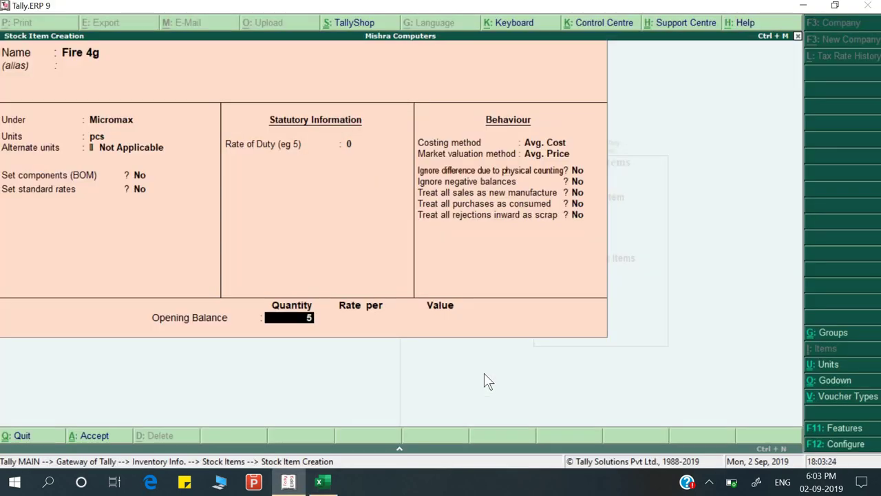
key("Return")
key("Return")
key("alt+Tab")
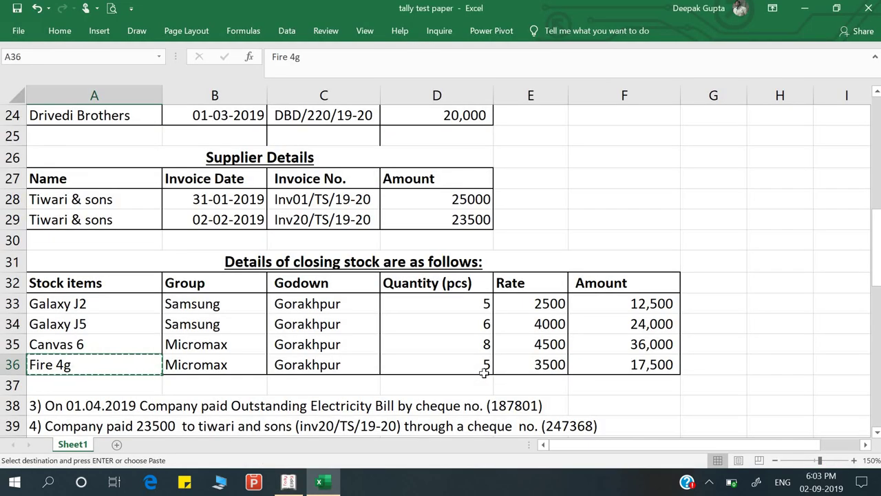
key("alt+Tab")
key("Return")
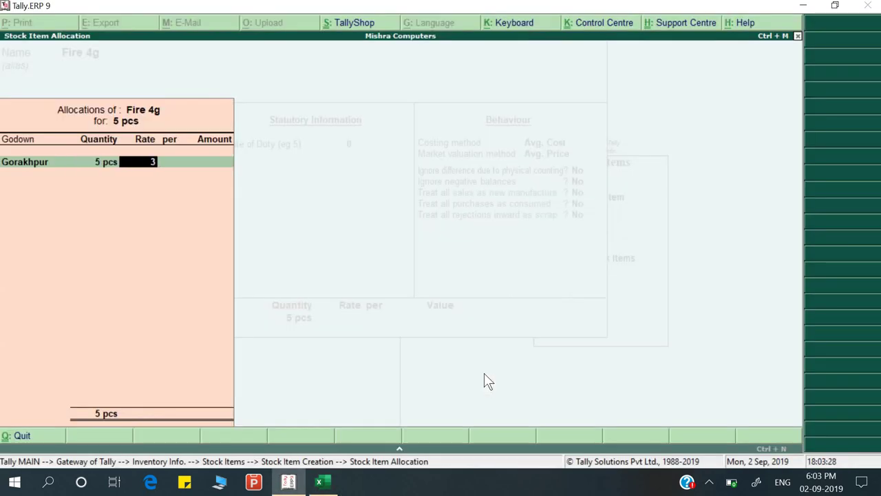
type("3,500")
key("Return")
key("Return")
key("Return")
key("Return")
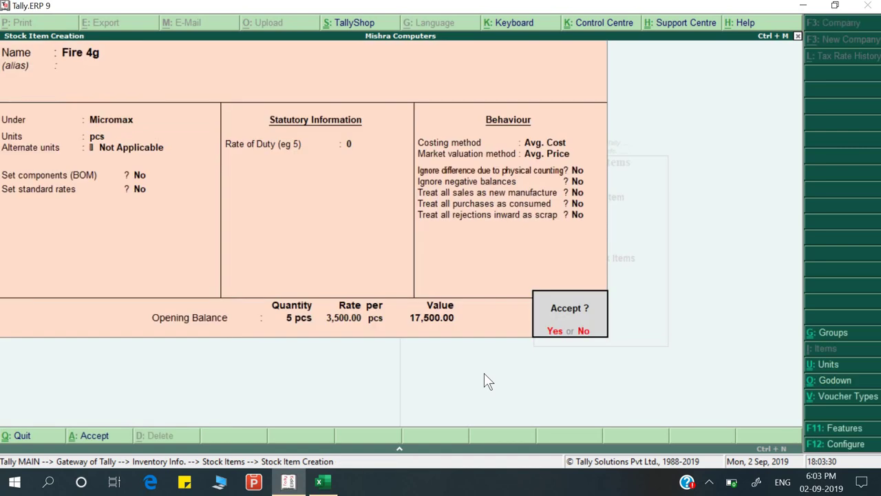
key("Return")
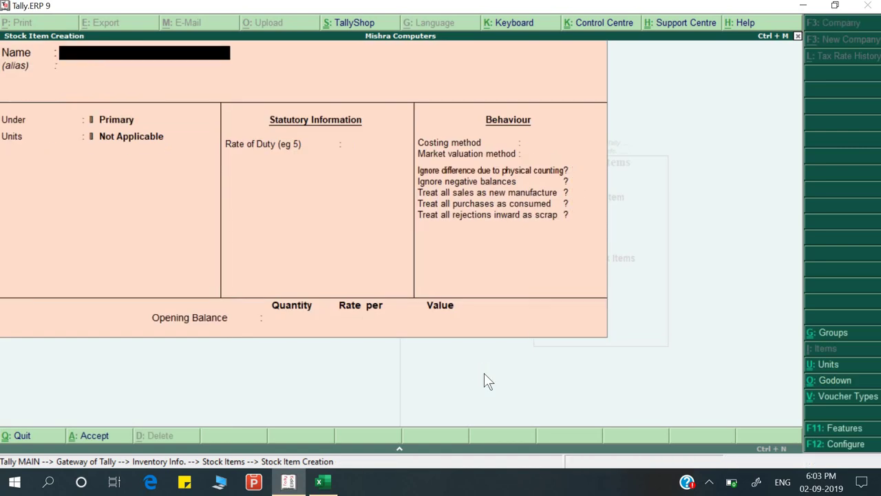
key("Escape")
key("Return")
Return to the Gateway of Tally and open the Balance Sheet totalling 5,86,600.00
key("Escape")
key("Escape")
key("Escape")
key("n")
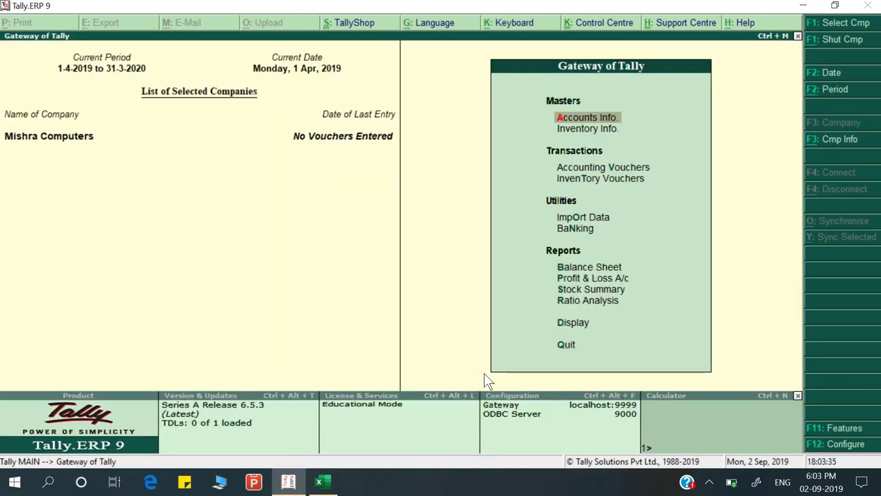
key("b")
key("Right")
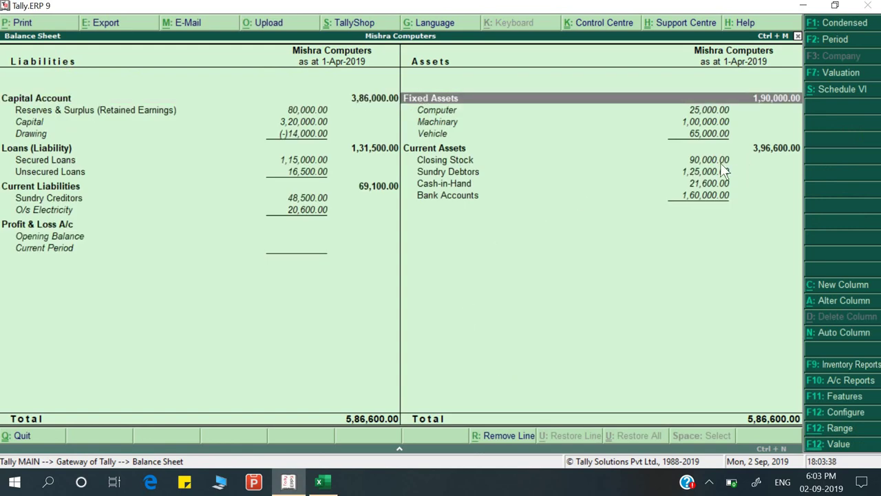
Look up the electricity bill payment in the Excel sheet, then close the Balance Sheet
key("alt+Tab")
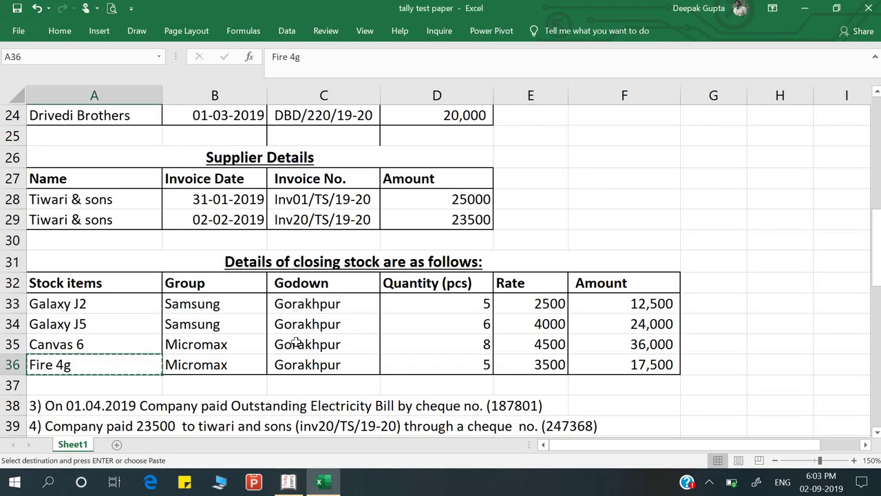
scroll(296, 338, "down", 2)
left_click(89, 282)
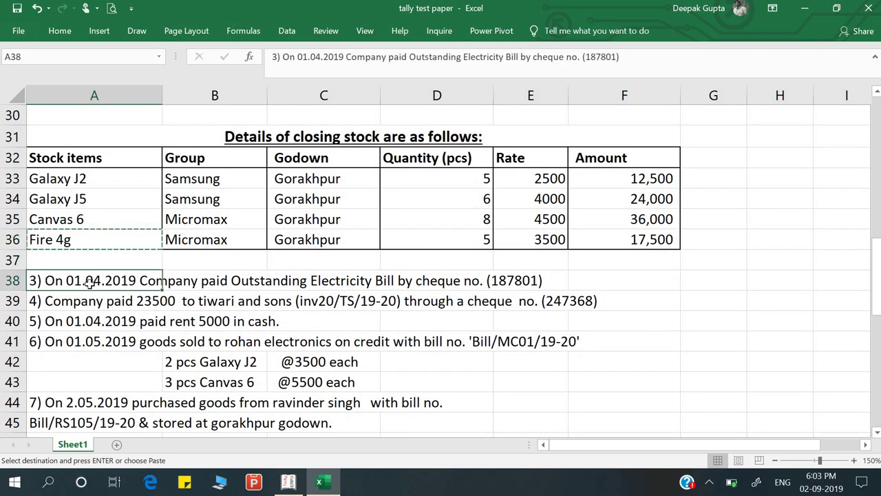
key("Escape")
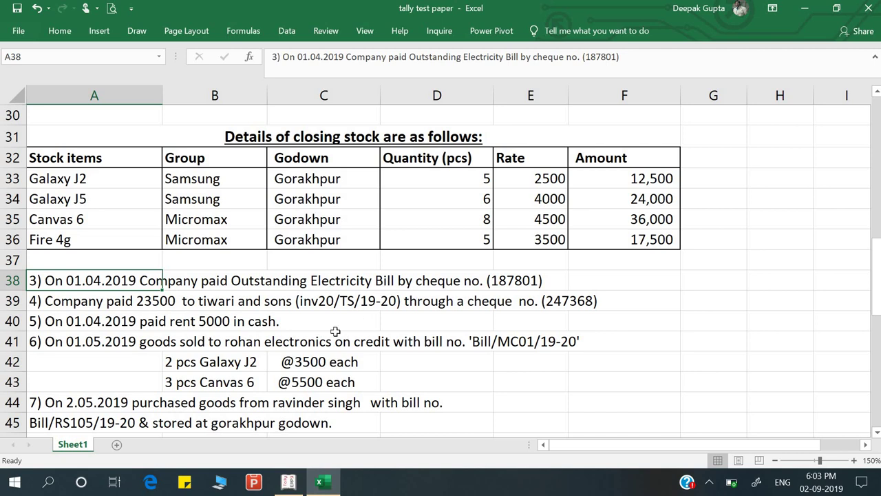
key("alt+Tab")
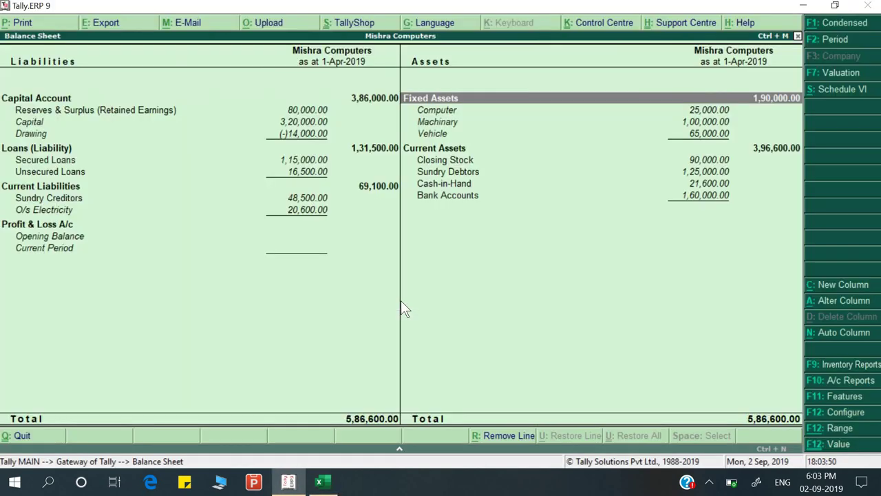
key("Escape")
key("Escape")
key("Escape")
key("Down")
key("Down")
Start a payment voucher debiting O/s Electricity 20,600.00
key("Return")
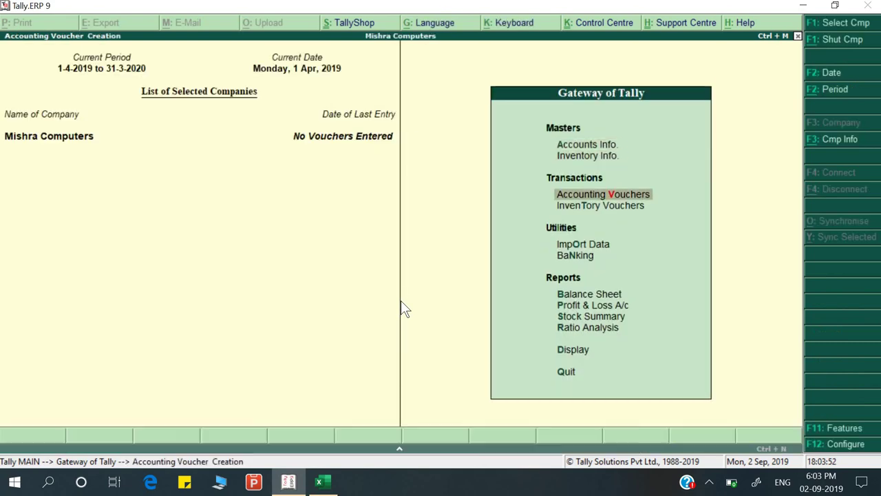
key("alt+Tab")
key("alt+Tab")
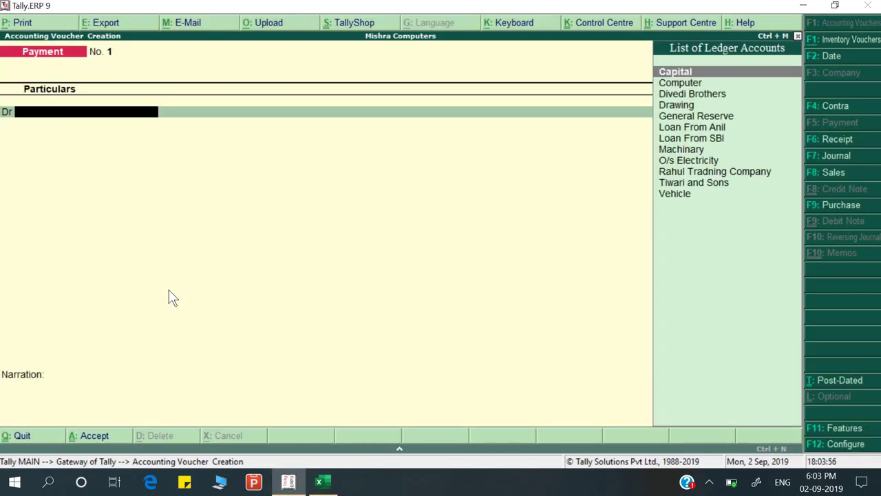
type("o")
key("Return")
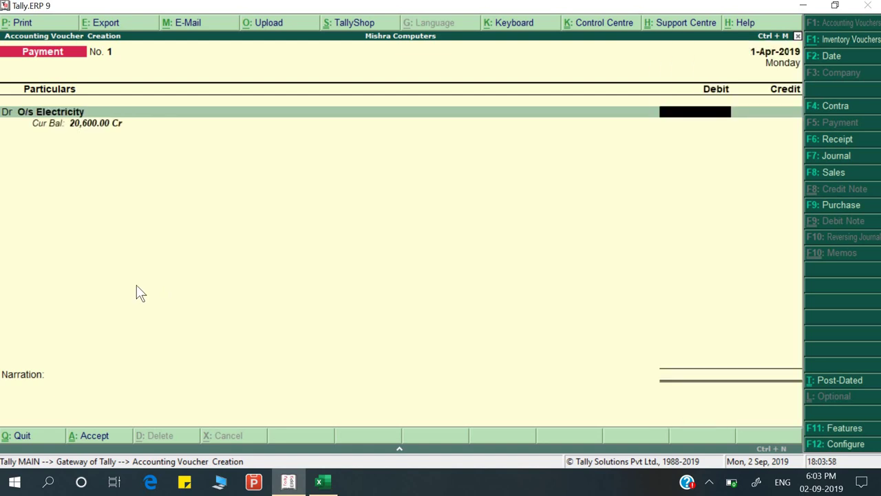
key("alt+Tab")
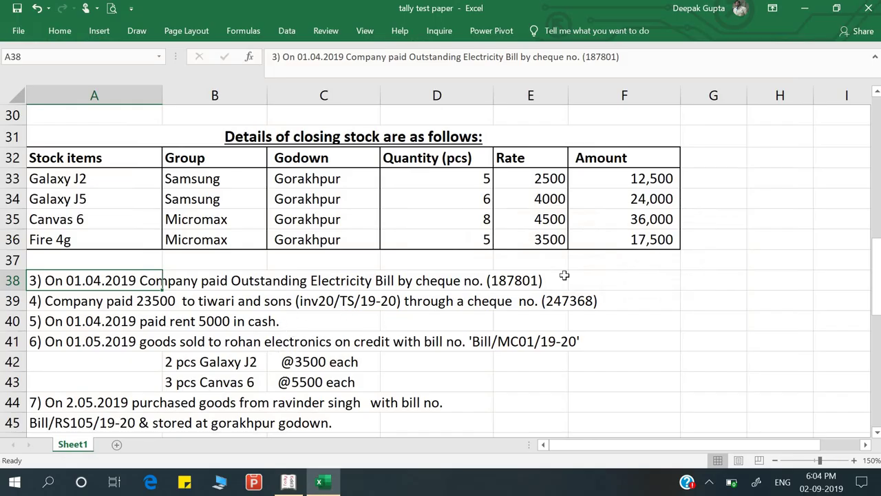
key("alt+Tab")
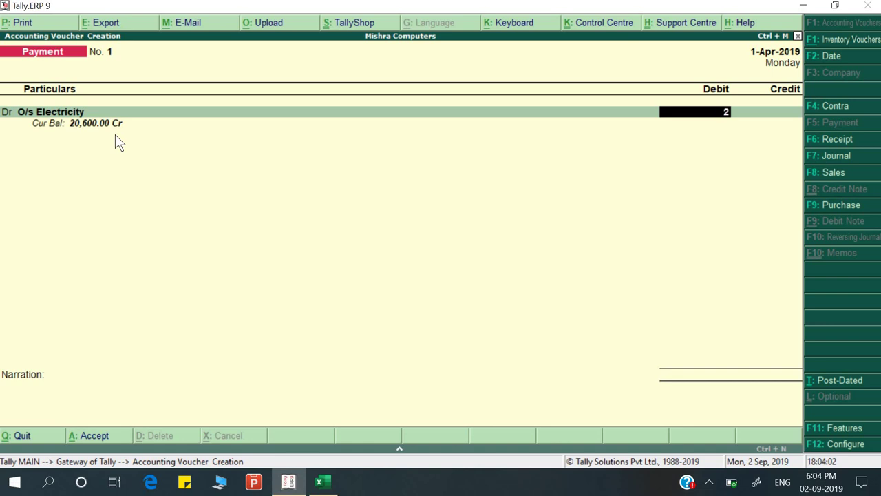
type("20600")
key("Return")
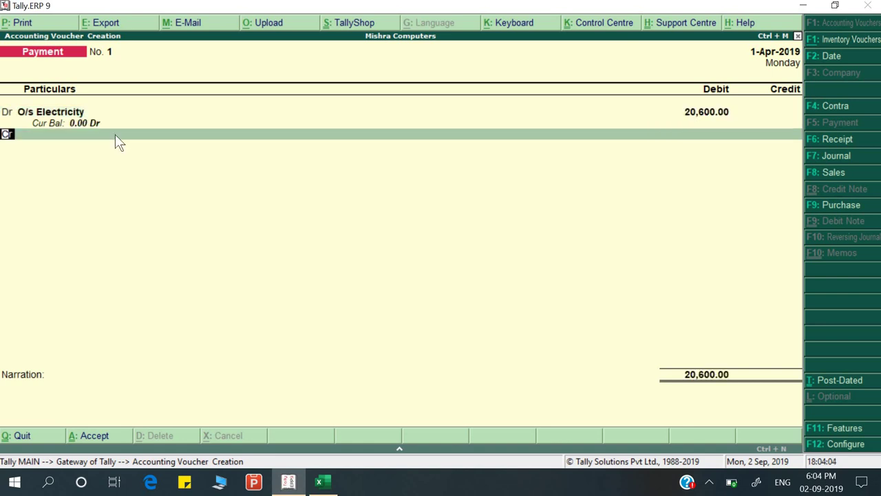
Credit Union Bank for the amount and bring up its bank allocation details
key("Return")
type("H")
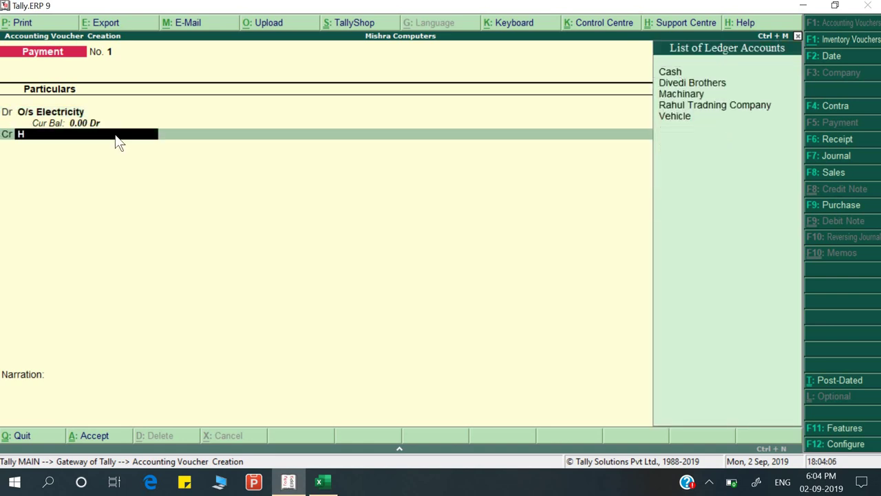
key("BackSpace")
key("alt+Tab")
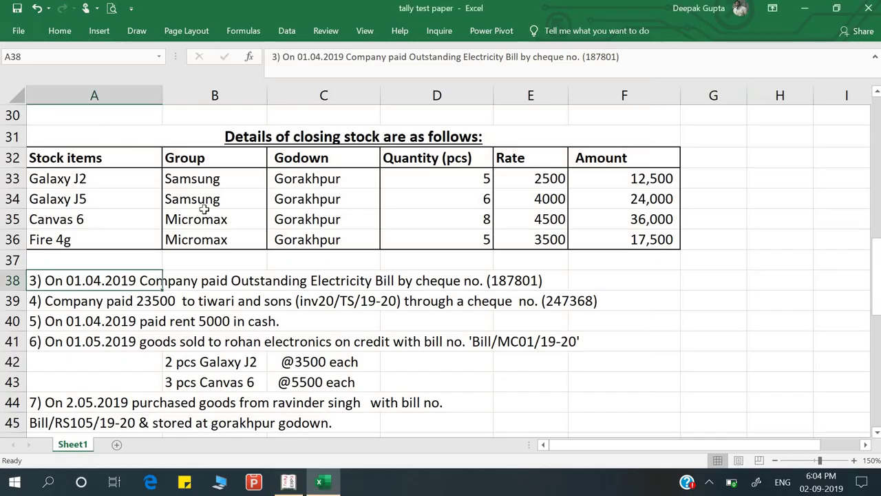
key("alt+Tab")
key("alt+Tab")
scroll(432, 310, "up", 8)
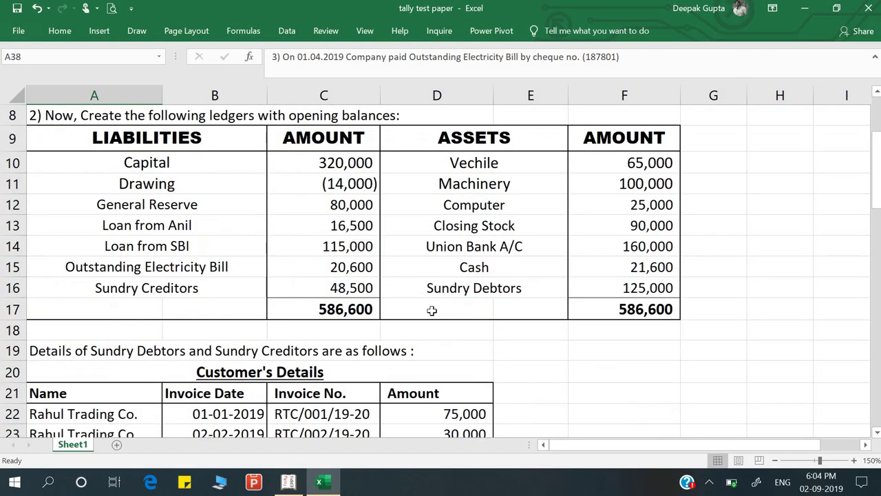
scroll(521, 279, "down", 6)
key("alt+Tab")
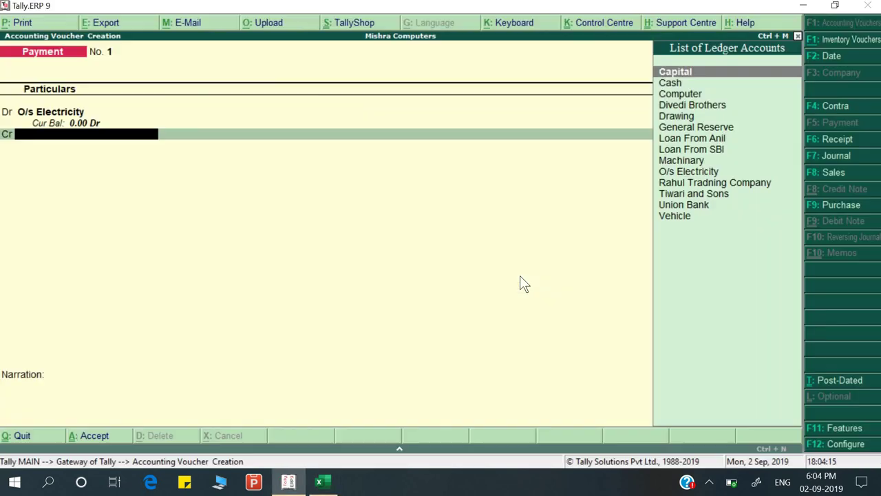
type("u")
key("Return")
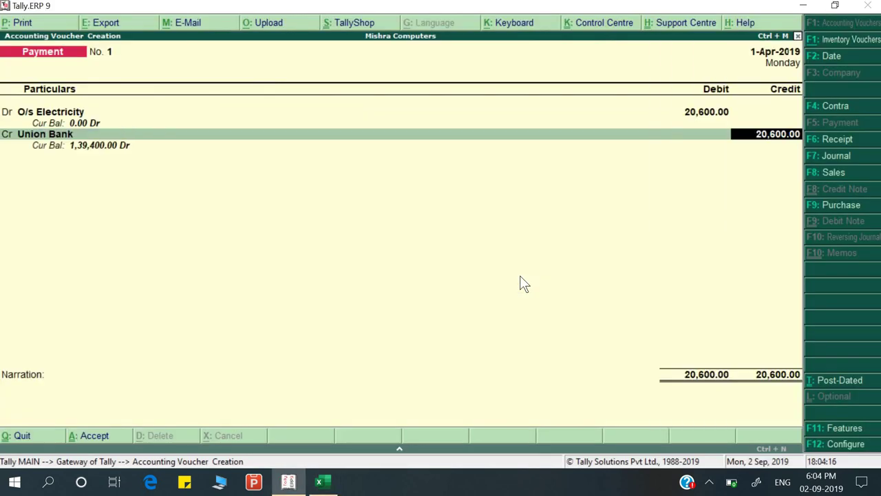
key("Return")
key("Return")
key("Return")
key("Return")
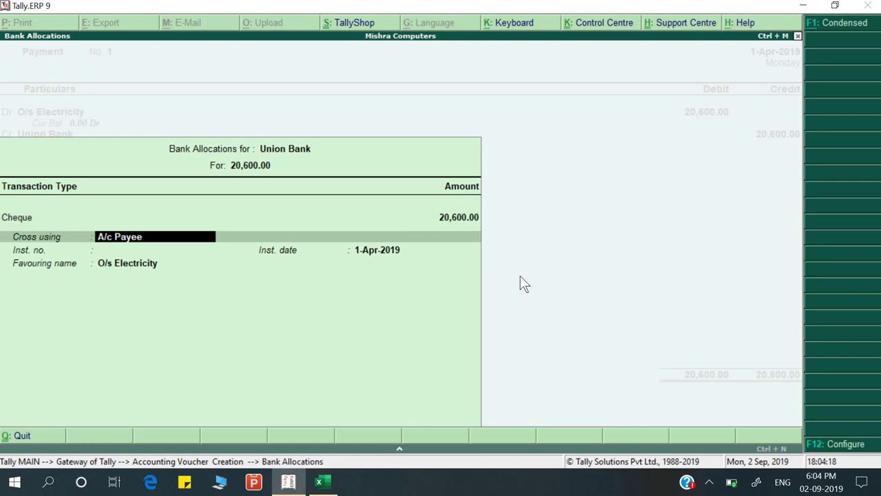
Enter cheque number 187801 with date 1-Apr-2019 in the bank allocation
key("alt+Tab")
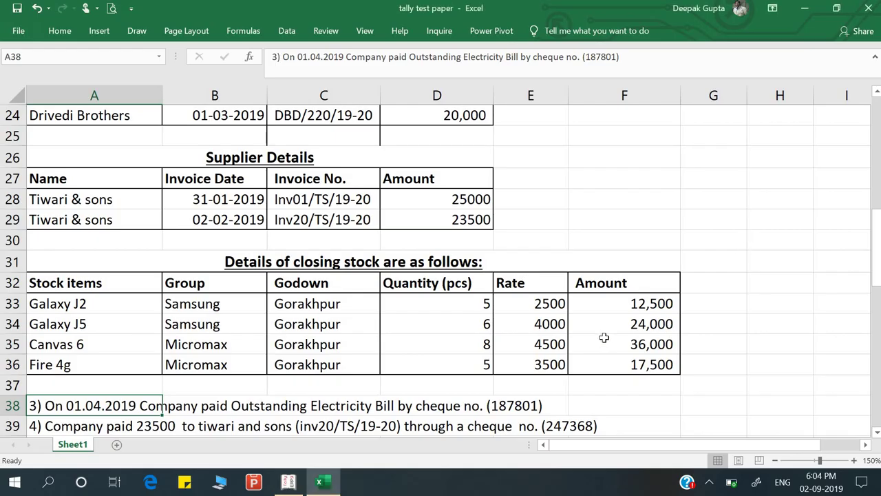
scroll(601, 336, "down", 3)
key("alt+Tab")
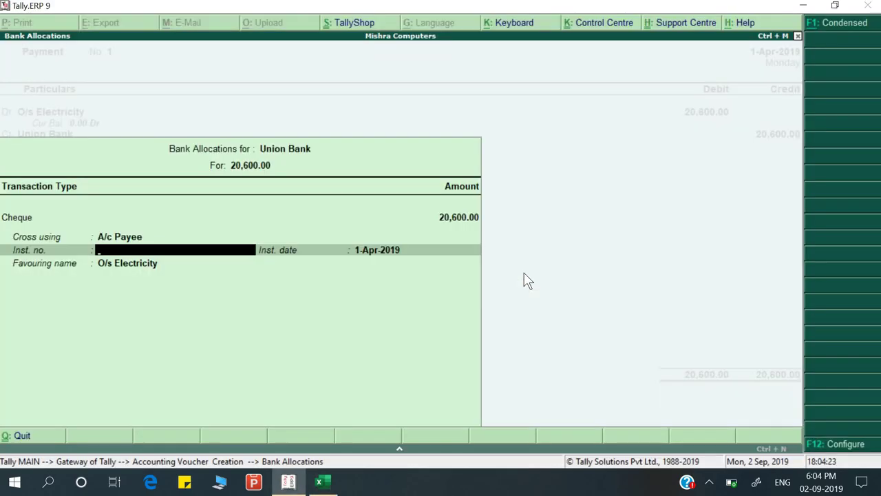
type("187801")
key("Return")
key("Return")
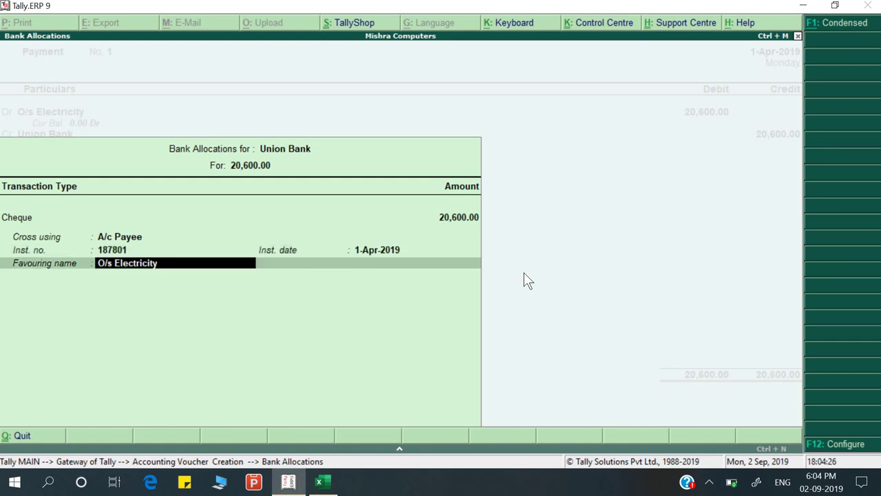
Set the favouring name to Electricity Board and add narration 'Being payment made'
key("alt+Tab")
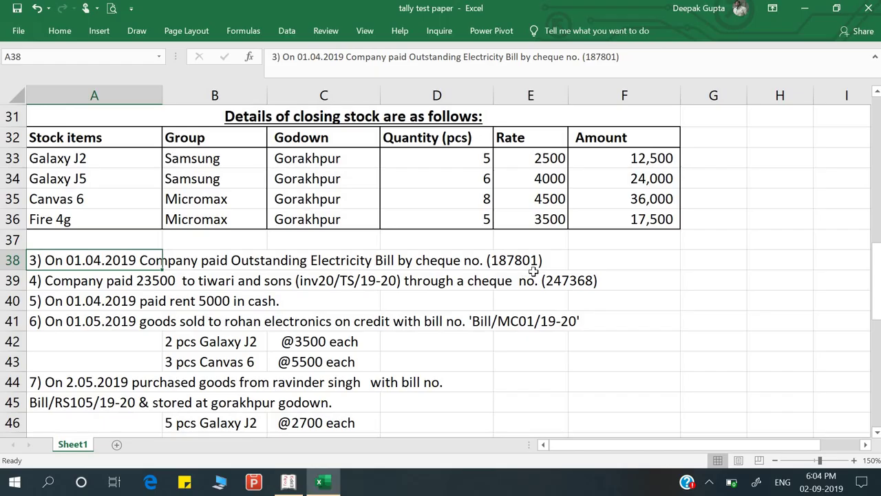
key("alt+Tab")
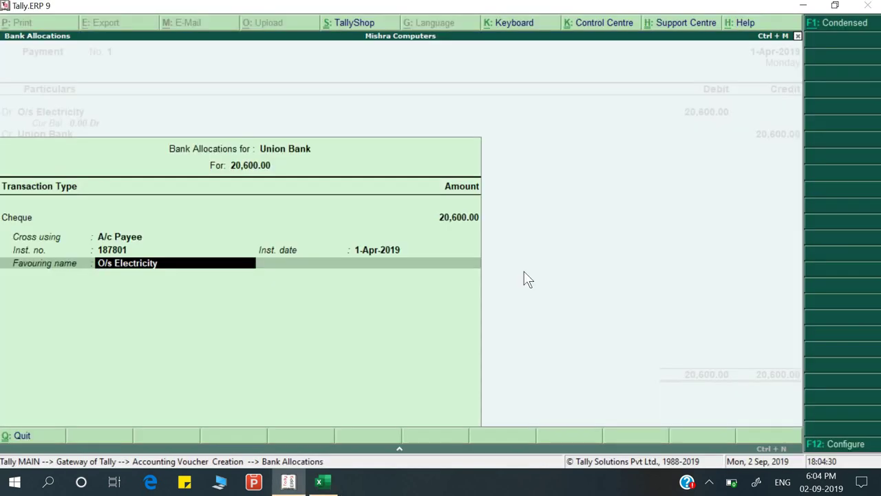
key("Home")
key("Delete")
key("Delete")
key("Delete")
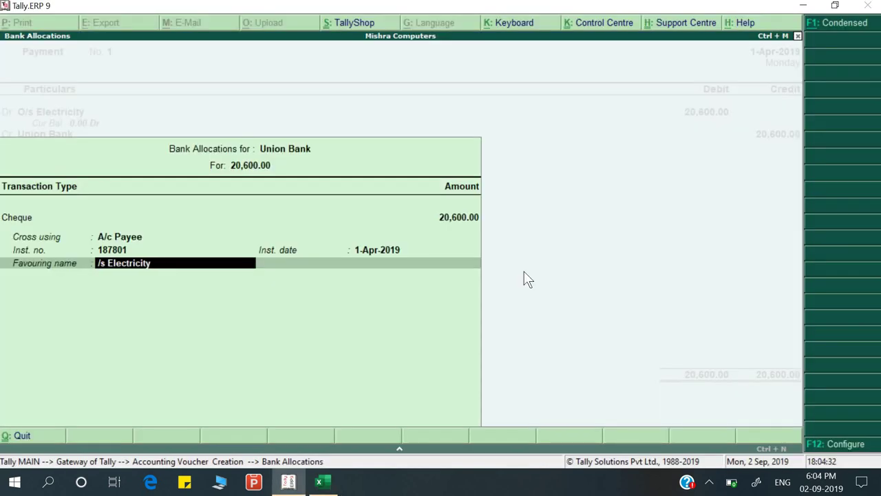
key("Delete")
key("BackSpace")
type("Bo")
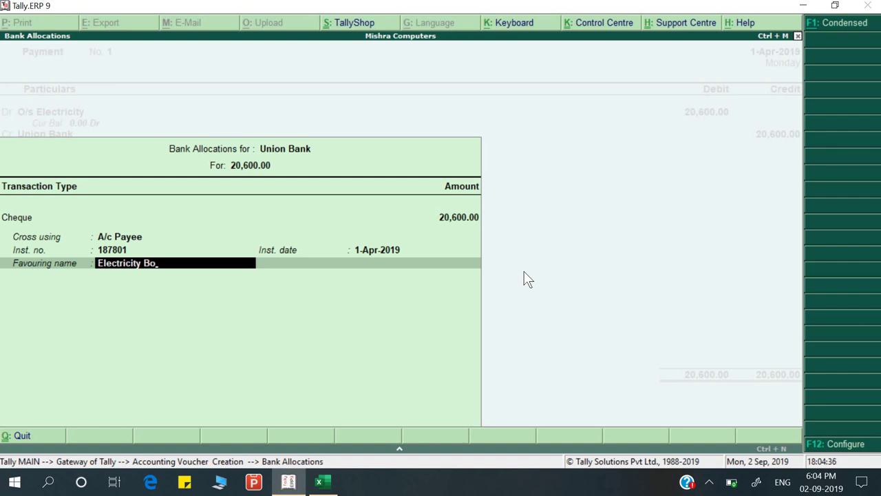
type("ard")
key("Return")
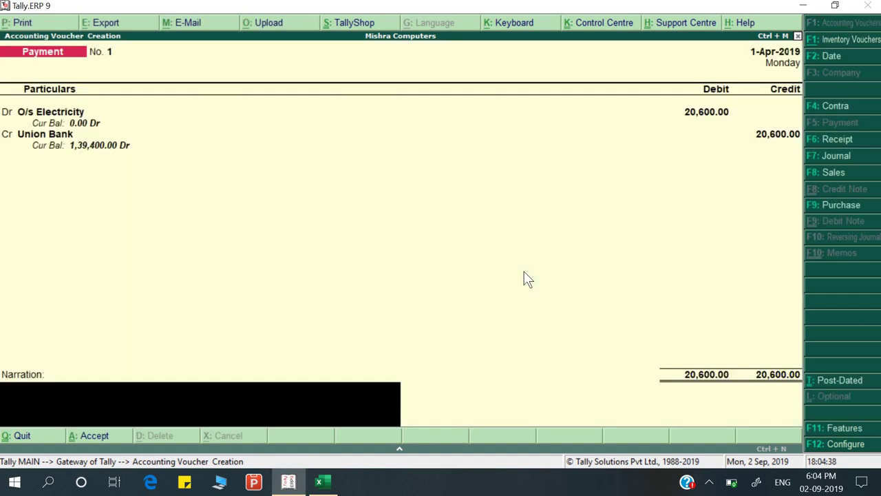
type("Being payment made")
key("Return")
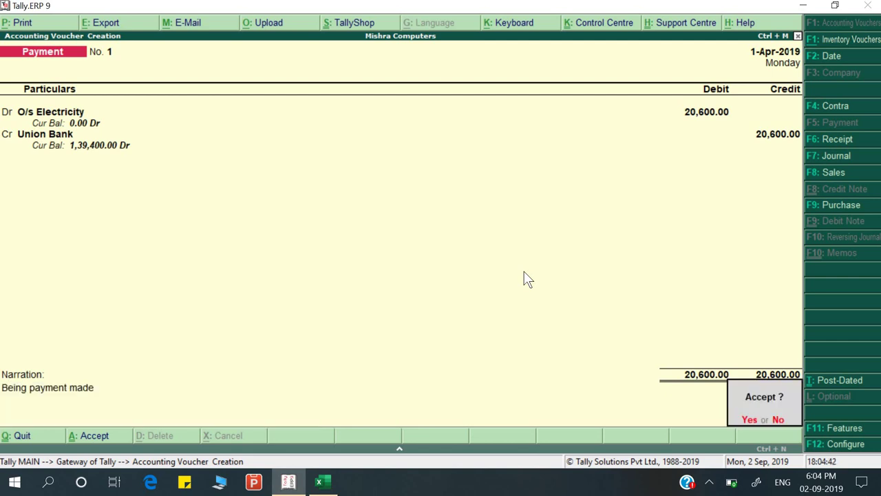
Save the electricity payment and start Payment No. 2 debiting Tiwari and Sons
key("y")
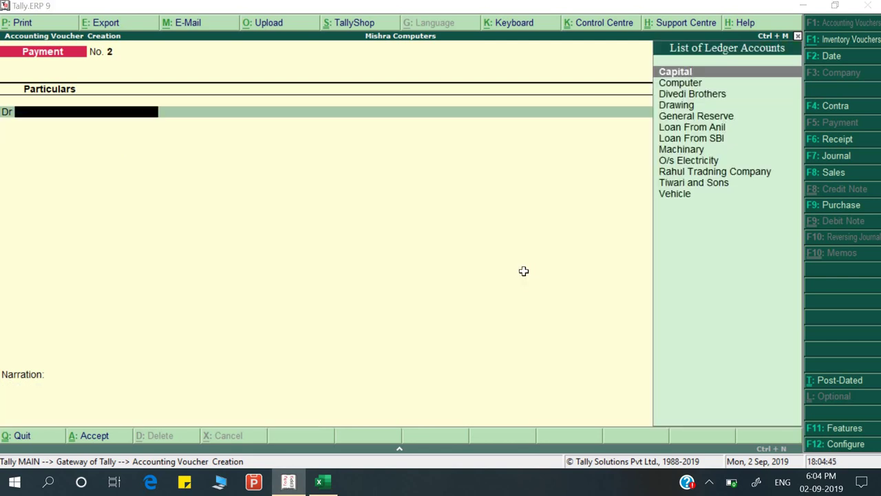
key("alt+Tab")
scroll(220, 291, "down", 1)
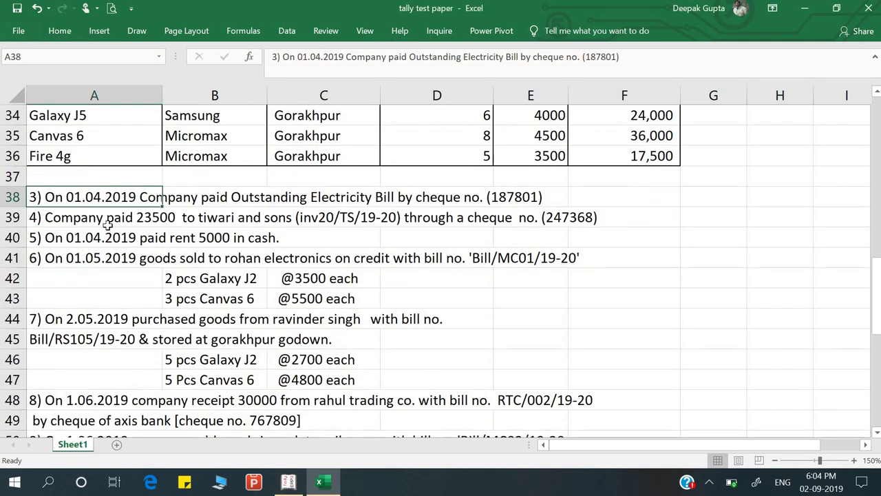
left_click(107, 223)
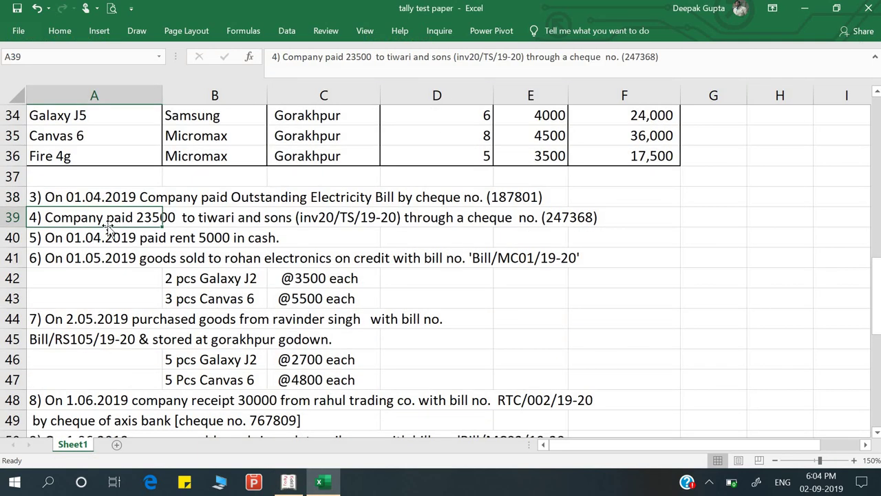
key("Right")
key("Right")
key("Right")
key("Right")
key("Right")
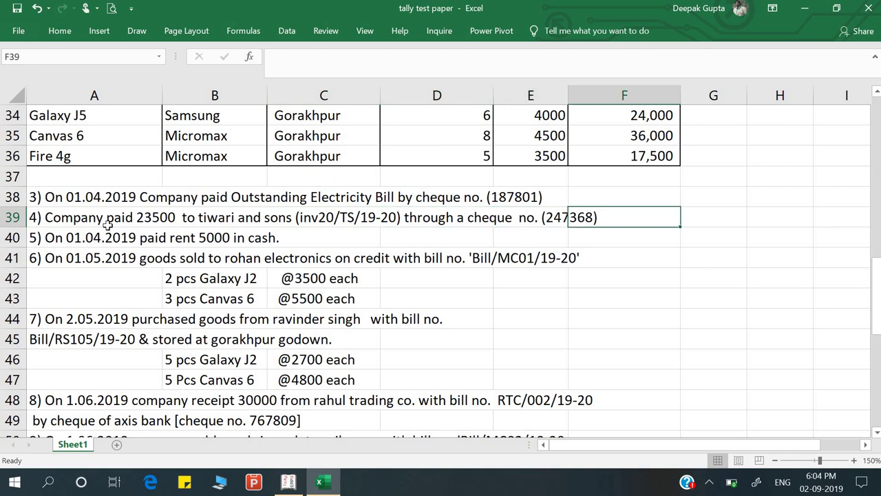
key("Right")
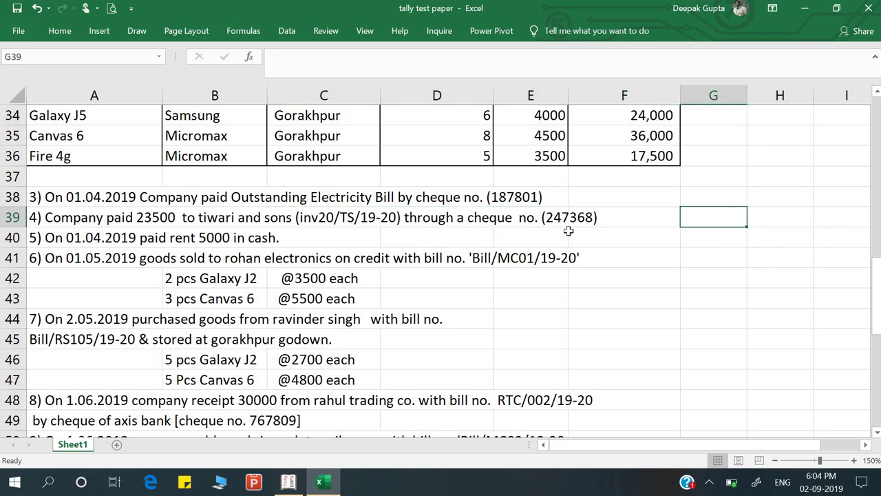
key("alt+Tab")
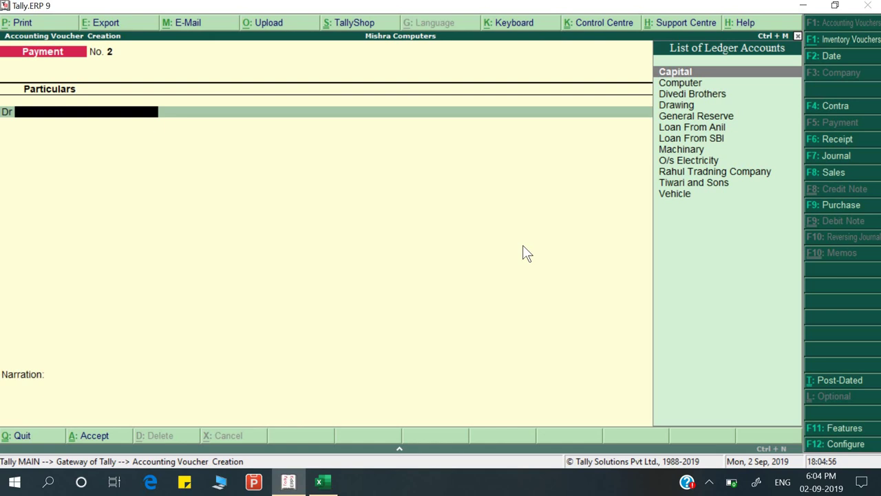
type("Ti")
key("Return")
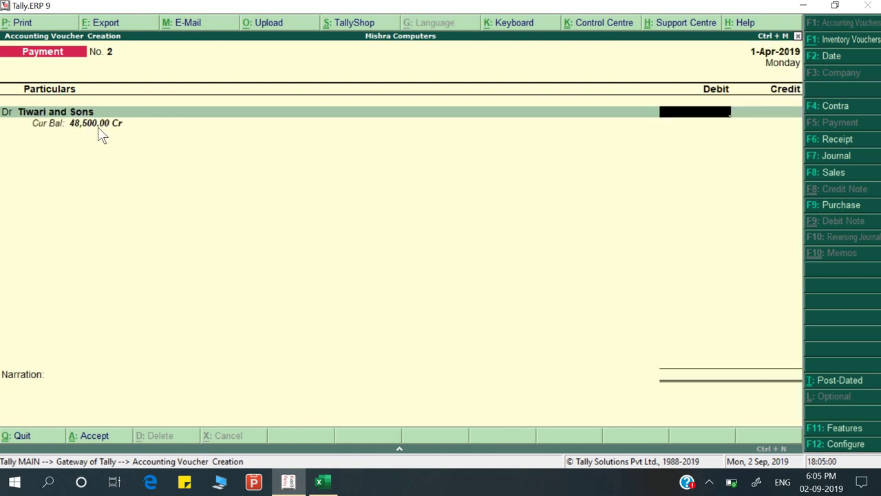
Pay 23,500 to Tiwari and Sons against existing bill Inv20/TS/19-20
key("alt+Tab")
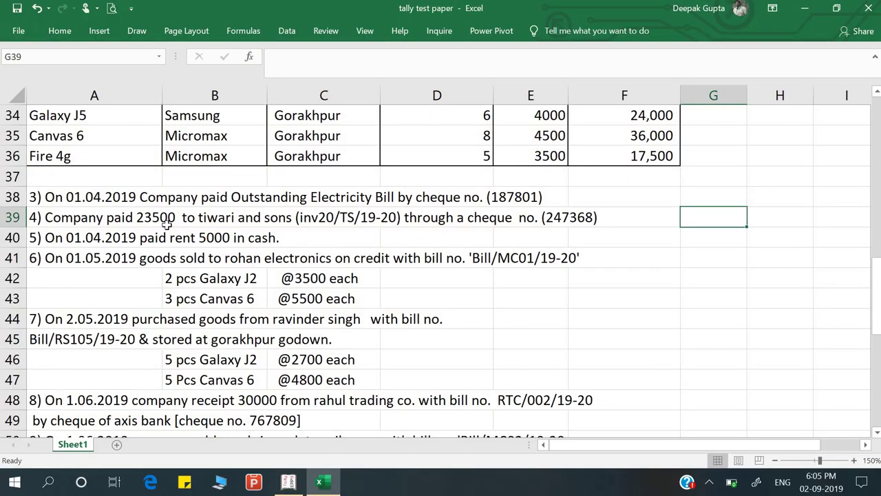
key("alt+Tab")
type("2")
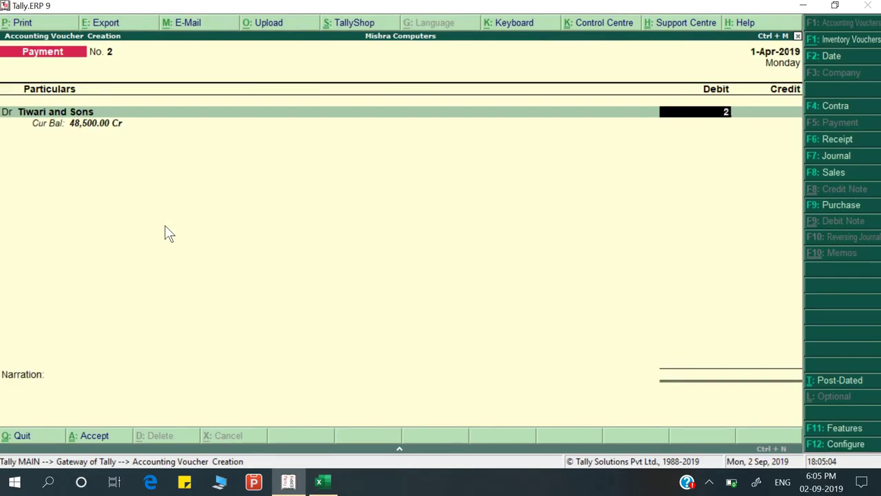
type("3500")
key("Return")
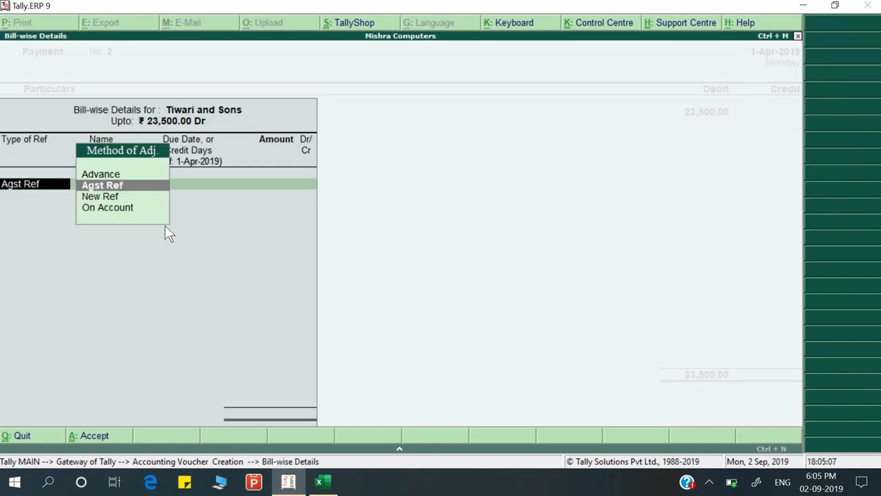
key("Return")
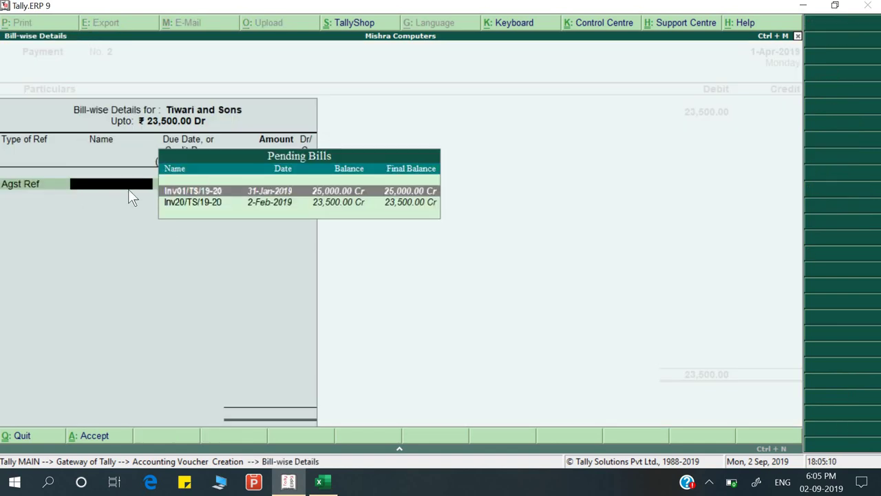
key("alt+Tab")
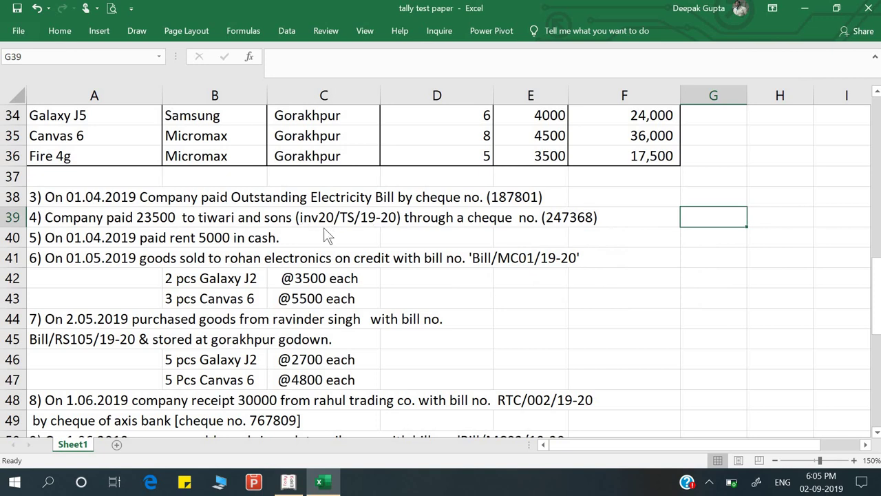
key("alt+Tab")
key("Down")
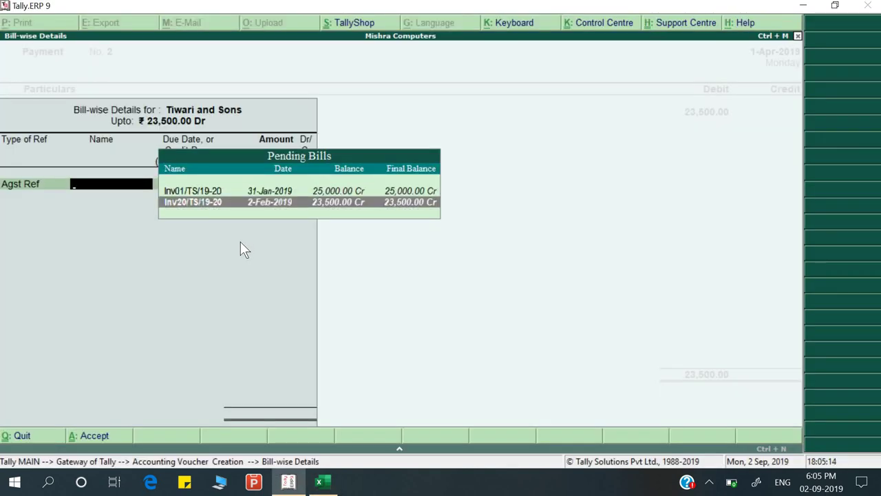
key("Return")
key("Return")
key("Return")
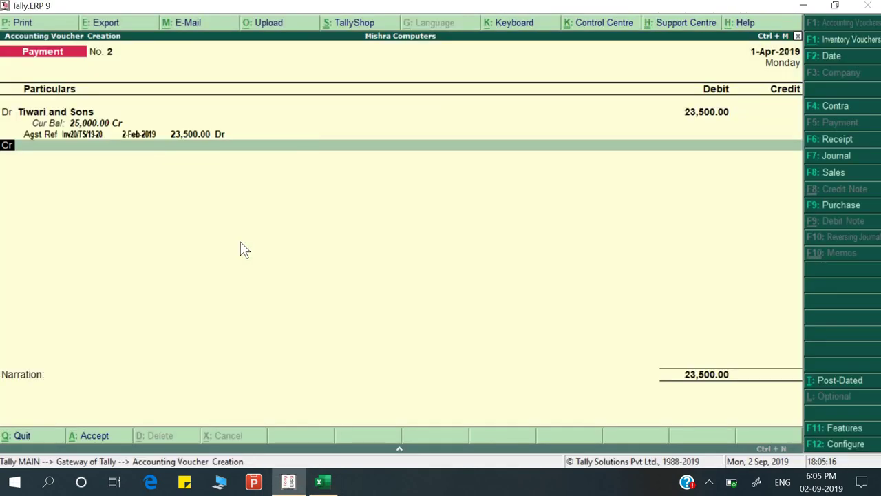
key("Return")
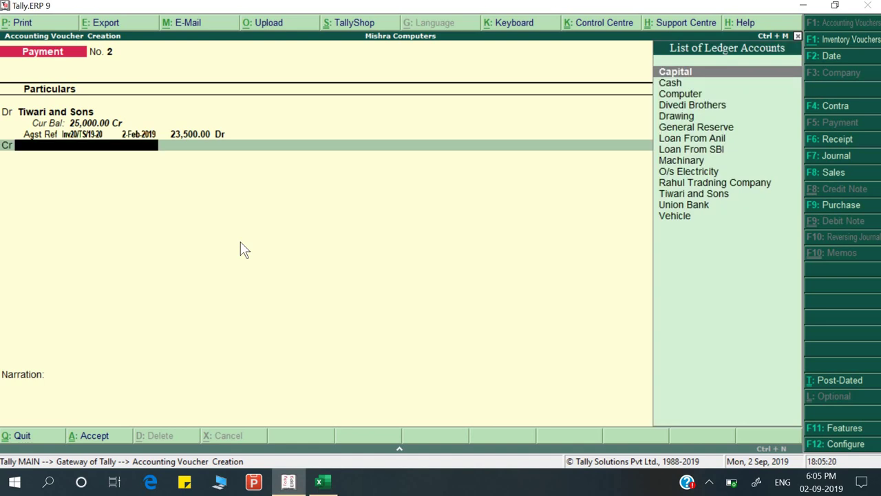
Credit Union Bank with 23,500 and move to the cheque details
type("U")
key("Return")
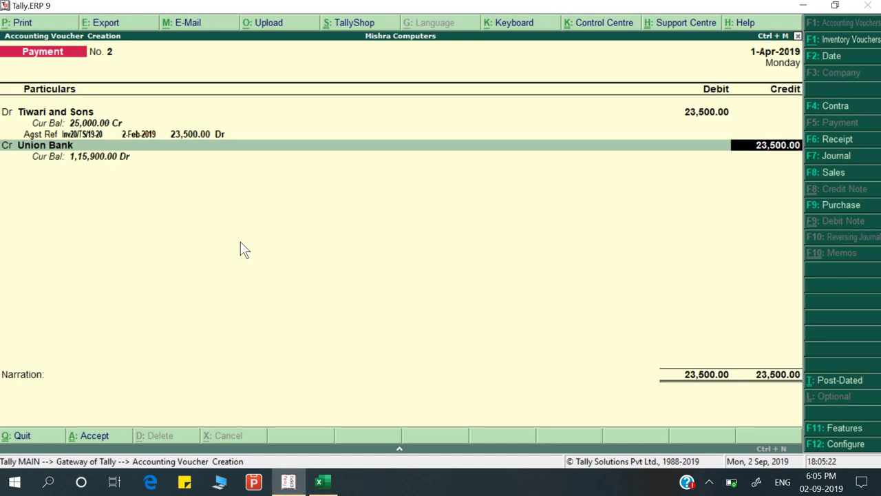
key("Return")
key("Return")
key("Return")
key("alt+Tab")
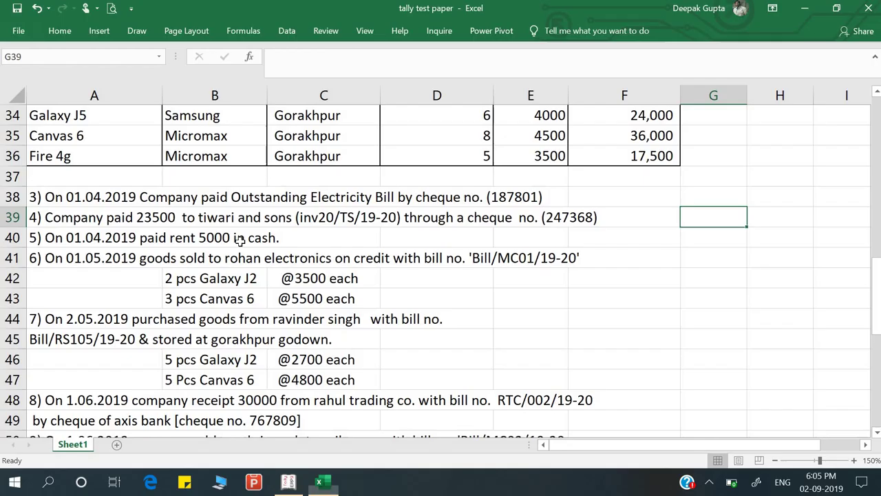
Enter the cheque number, keep date 1-Apr-2019, add narration 'Being payment made' and save
key("alt+Tab")
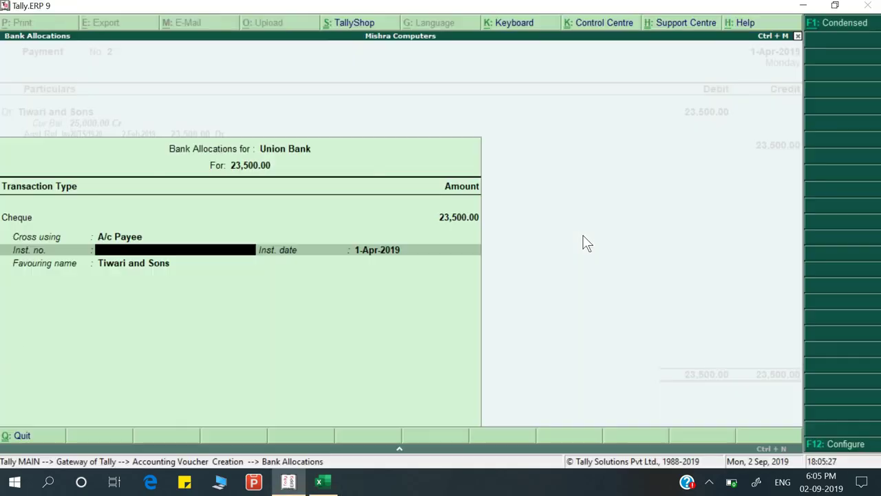
type("247368")
key("Return")
key("Return")
key("alt+Tab")
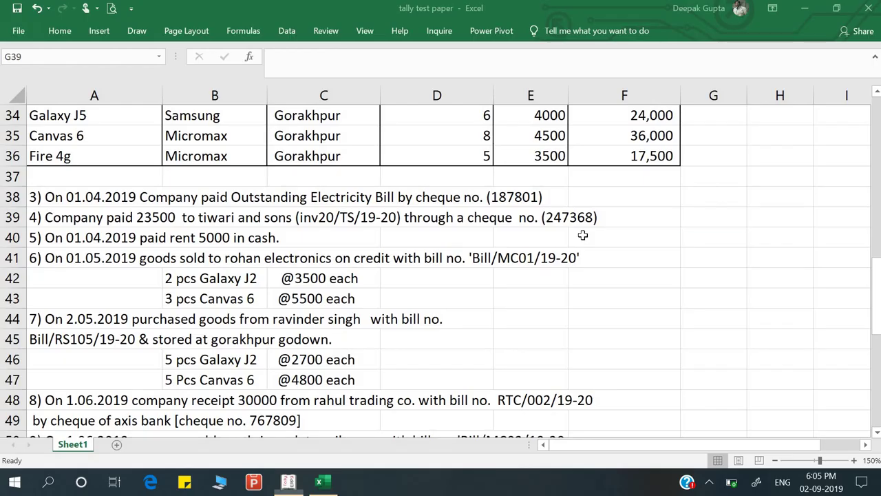
key("alt+Tab")
key("Return")
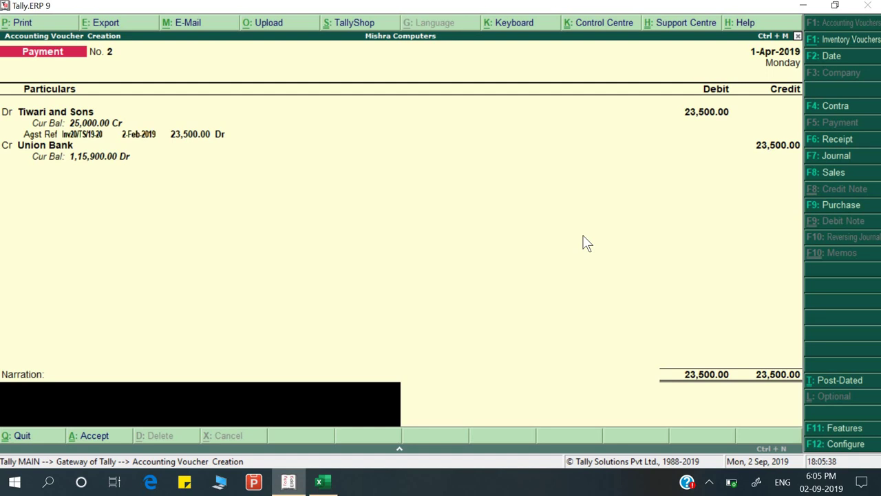
type("Being payment made")
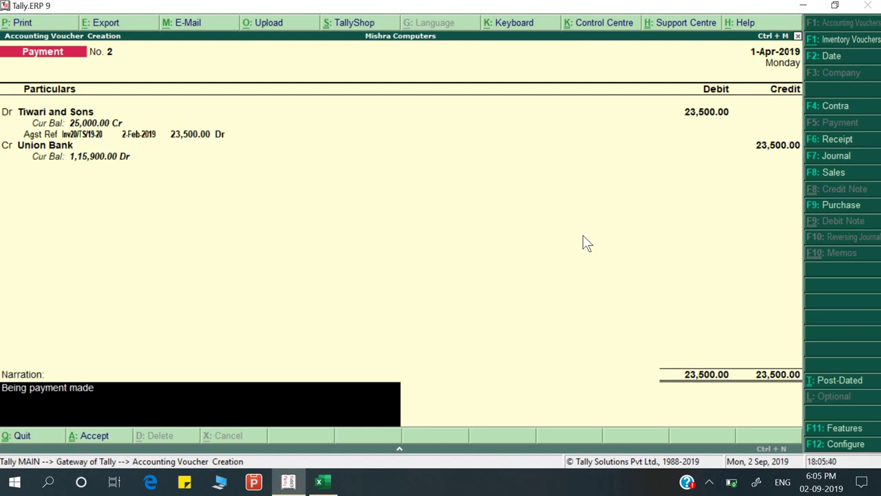
key("Return")
key("Return")
key("alt+Tab")
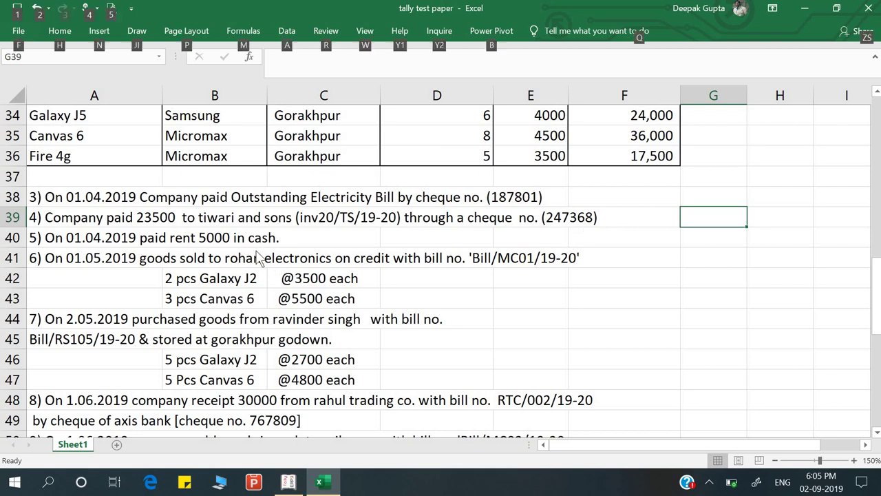
Read the rent-paid-in-cash question on the Excel question sheet
key("alt+Tab")
key("alt+Tab")
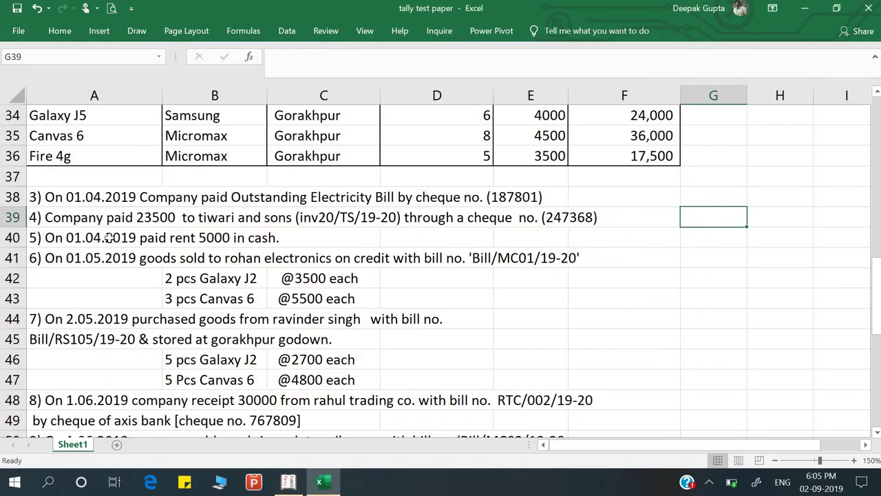
left_click(97, 219)
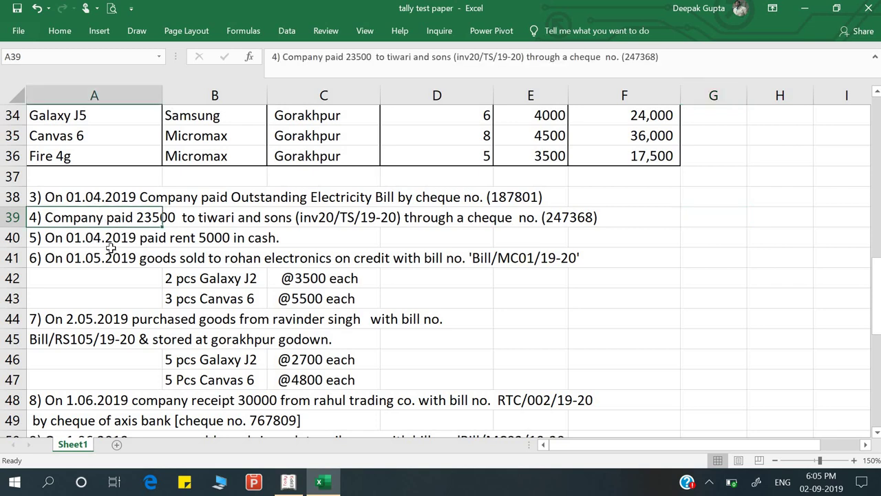
left_click(111, 256)
left_click(117, 238)
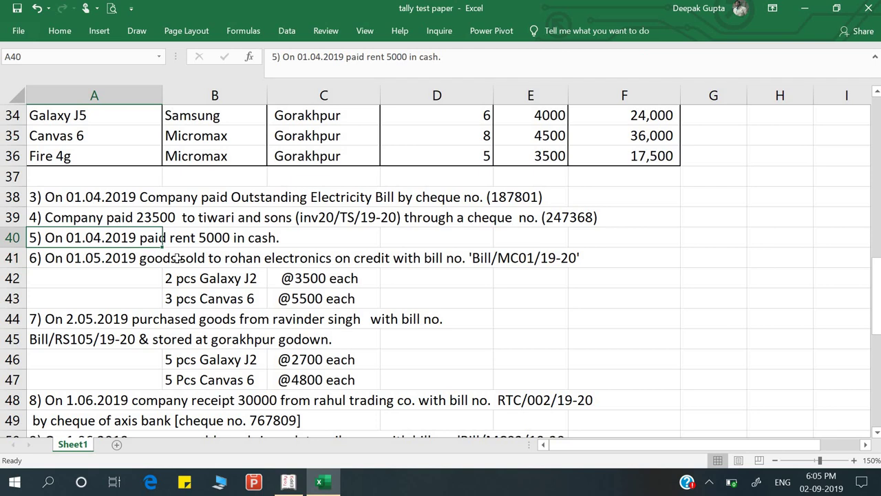
key("alt+Tab")
Create a Rent ledger under Indirect Expenses from the payment voucher's debit line
type("Re")
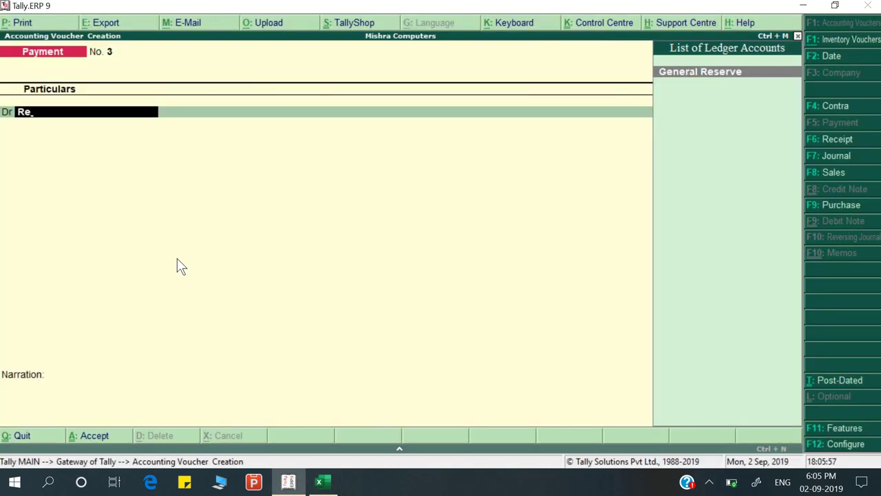
key("alt+c")
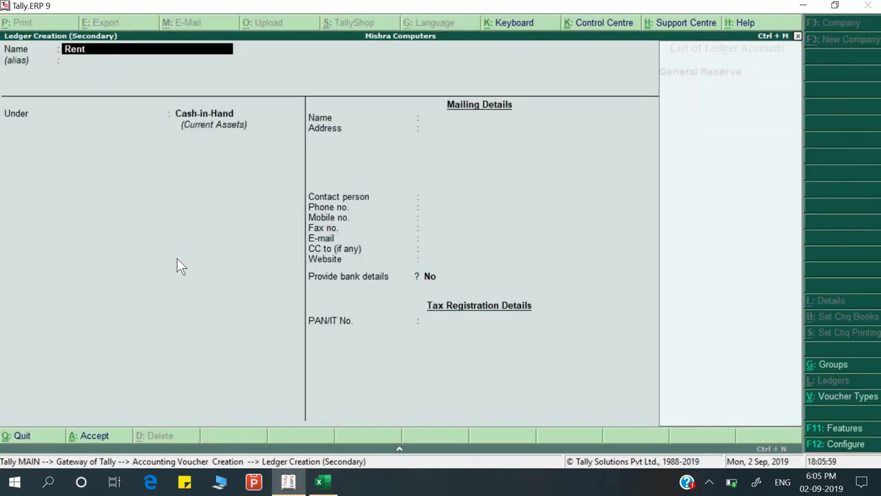
key("Return")
key("Return")
type("Ind")
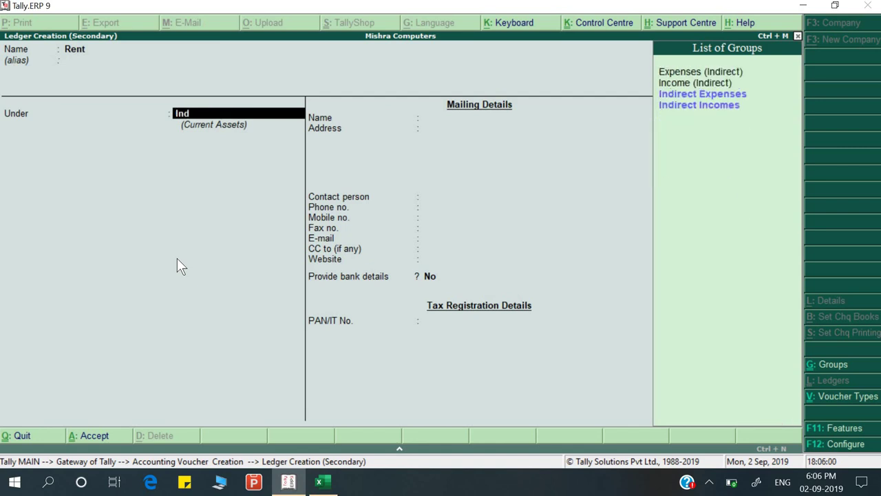
key("Down")
key("Up")
key("Return")
key("Return")
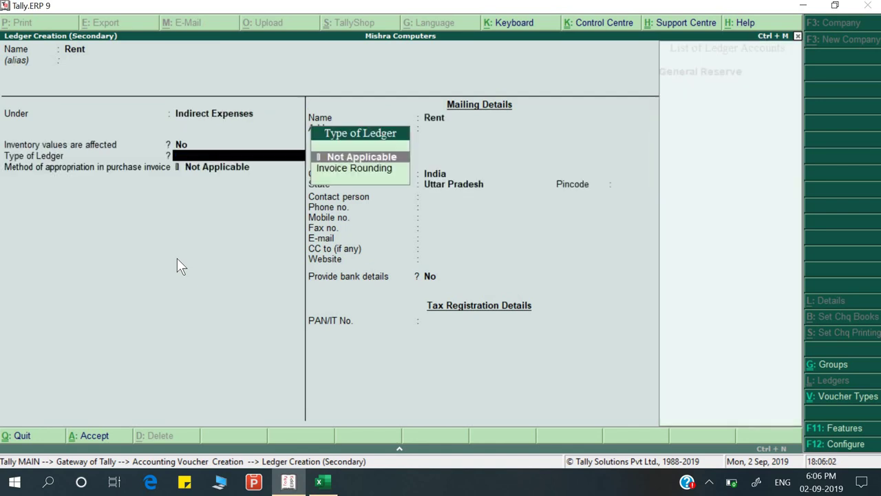
key("ctrl+a")
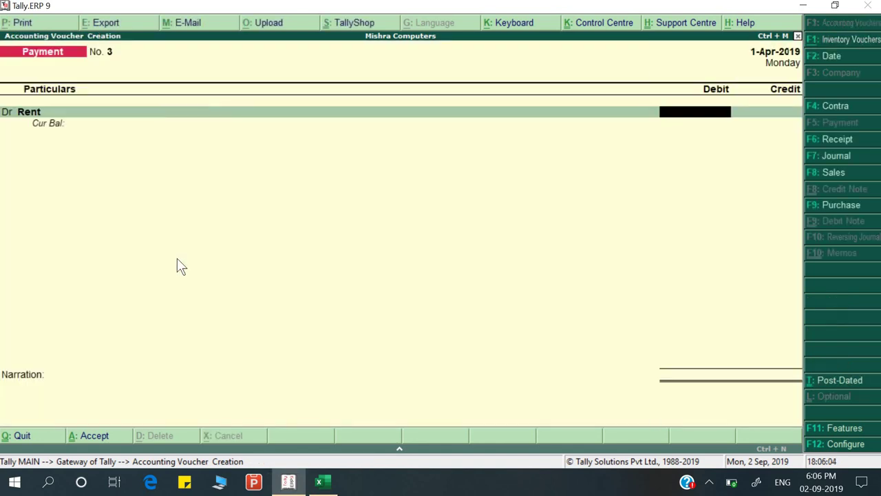
Debit Rent 5000 against Cash, narrate 'Being payment made', and save the voucher
type("5000")
key("Return")
key("alt+Tab")
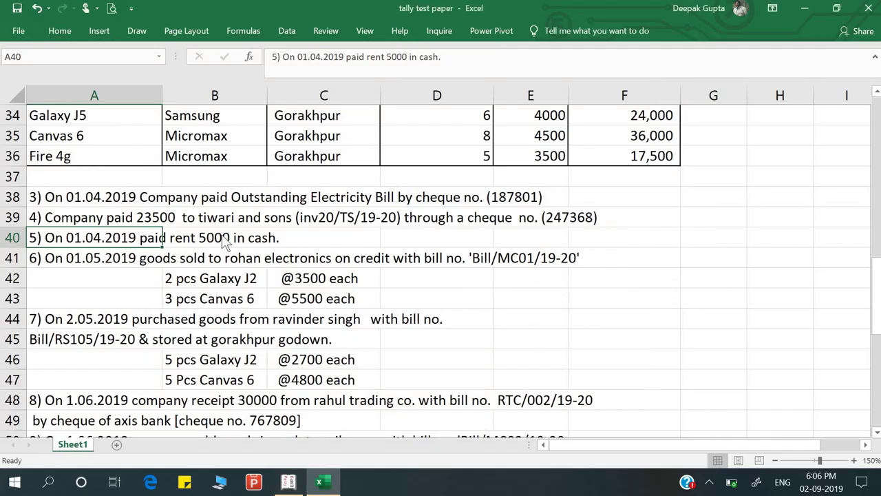
key("alt+Tab")
type("C")
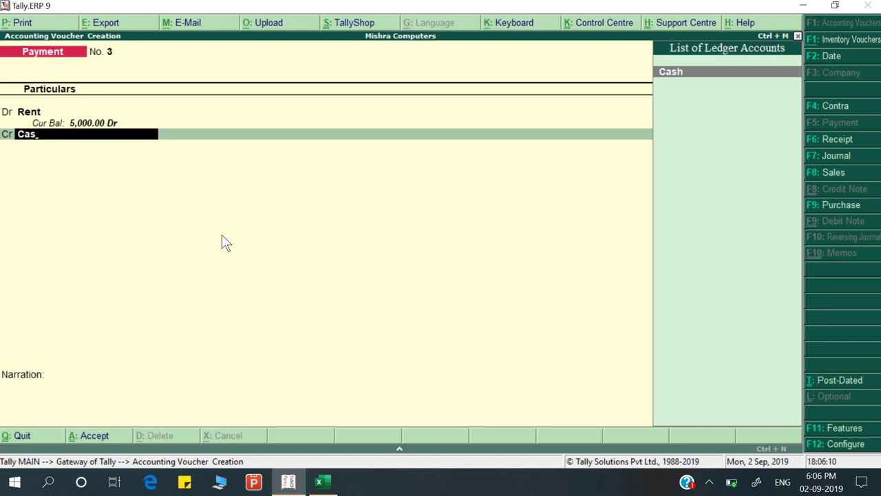
key("Return")
key("Return")
type("Being payment made")
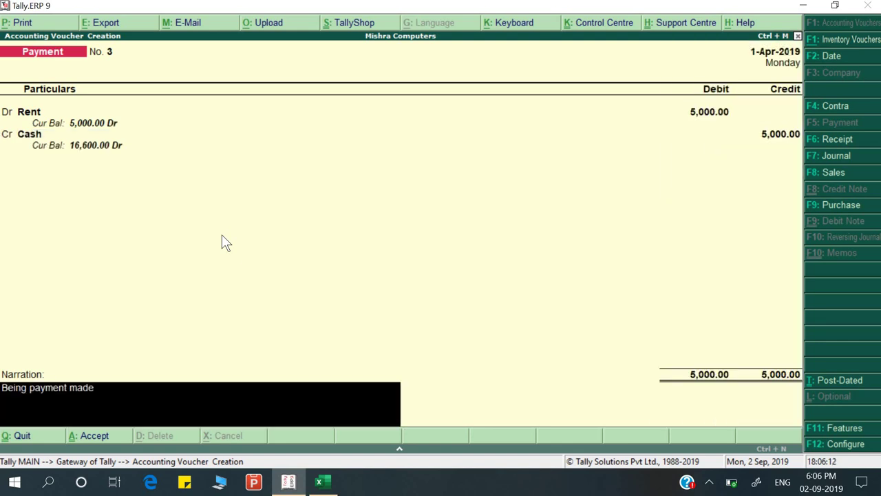
key("Return")
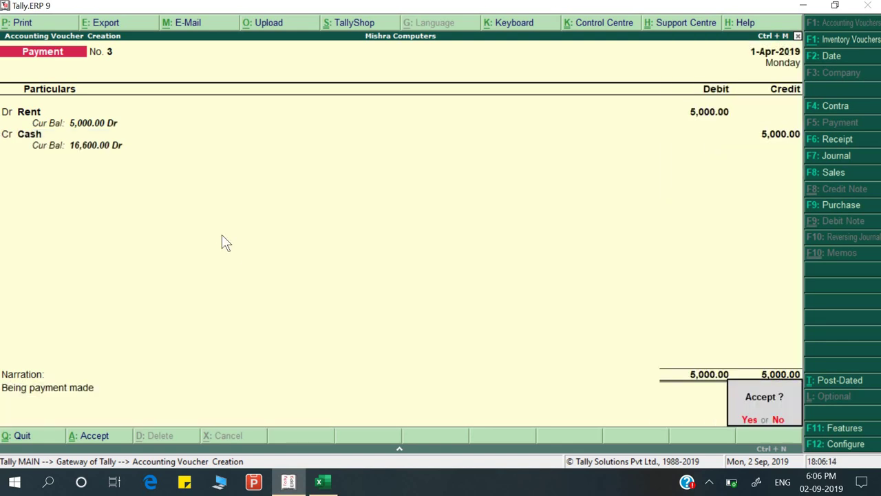
key("alt+Tab")
left_click_drag(221, 237, 78, 257)
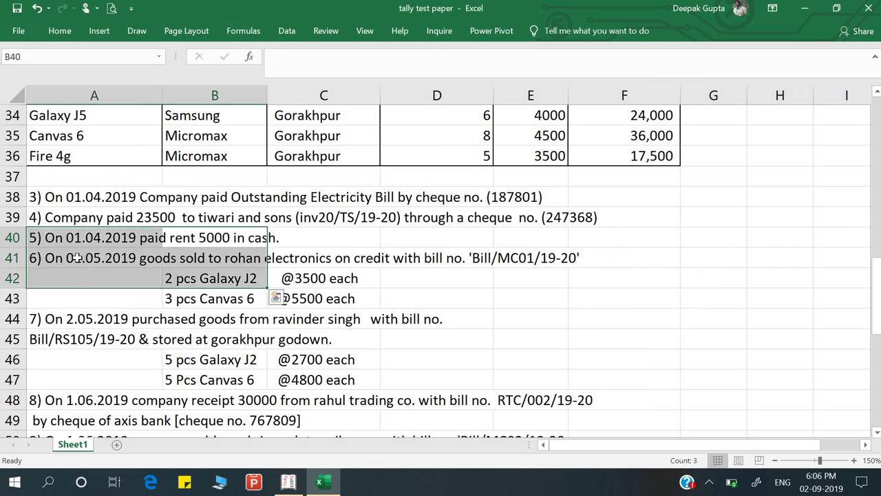
Change the voucher date to 1-May-2019
left_click(77, 258)
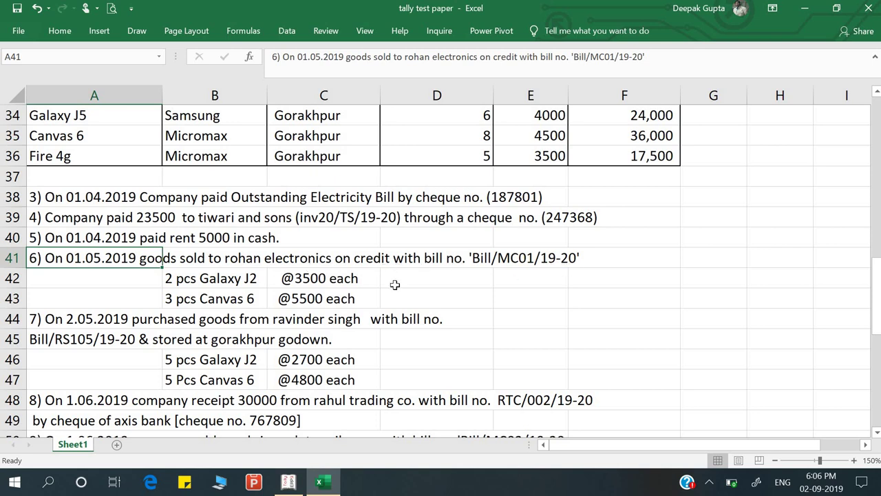
key("alt")
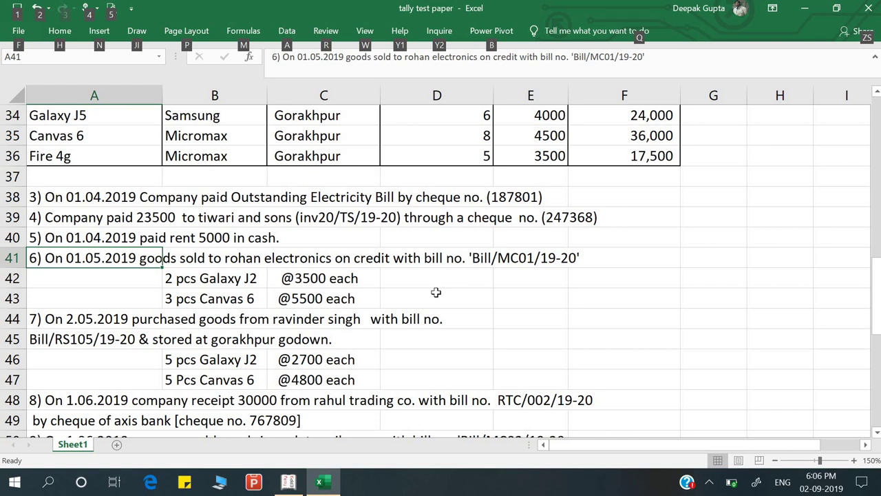
key("alt+Tab")
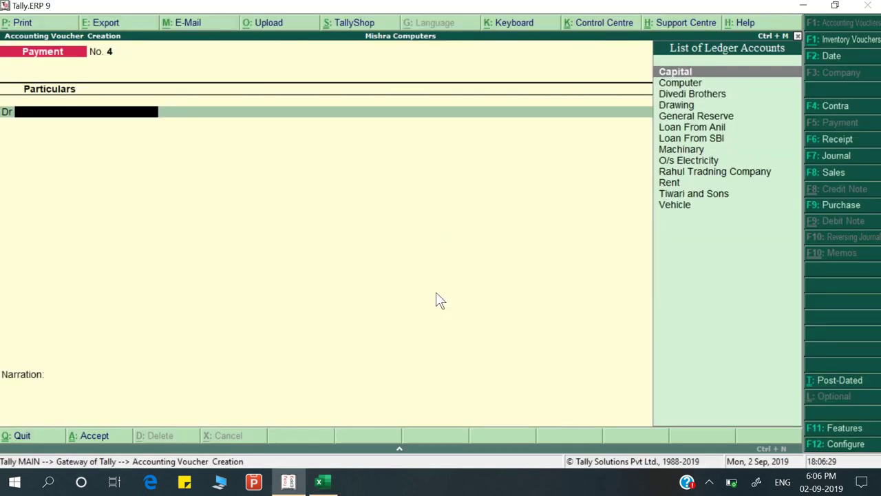
key("F2")
key("BackSpace")
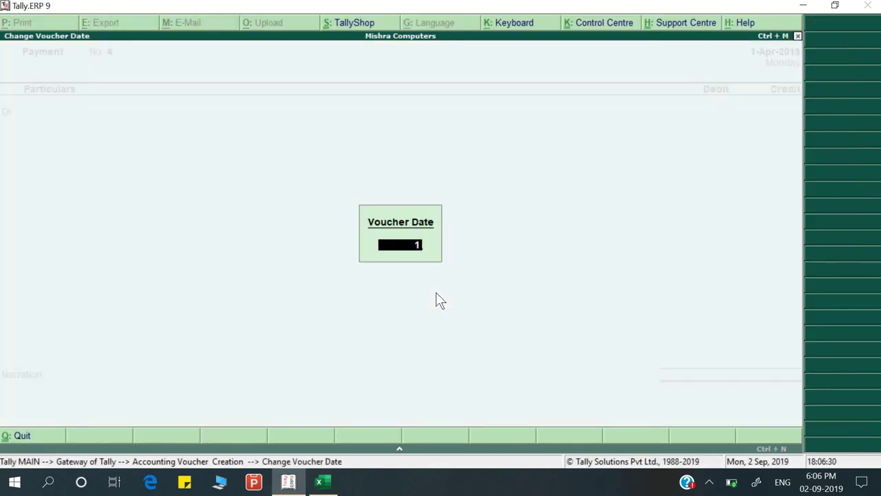
type("1-5")
key("Return")
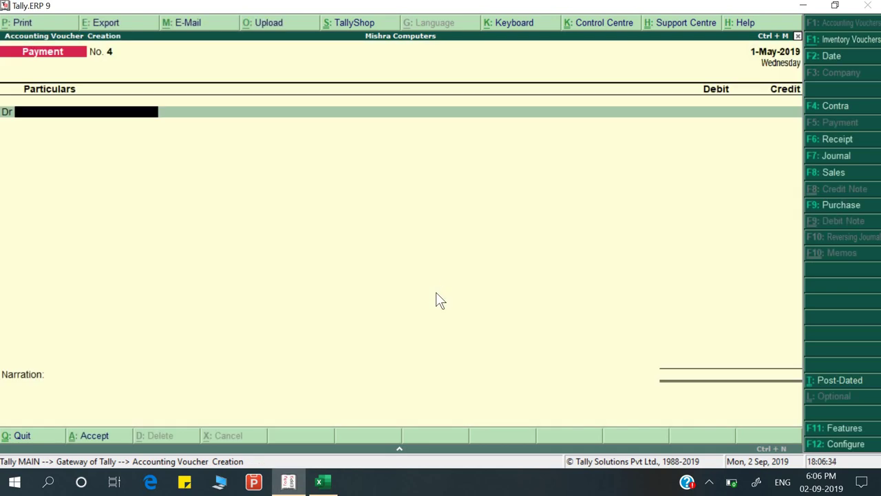
Switch the voucher type to Purchase, moving past the supplier invoice number
key("F9")
key("Return")
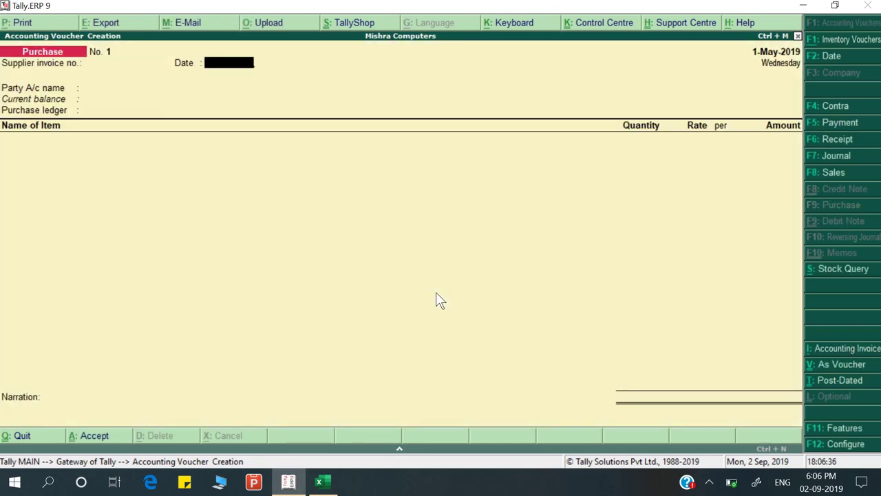
key("alt+Tab")
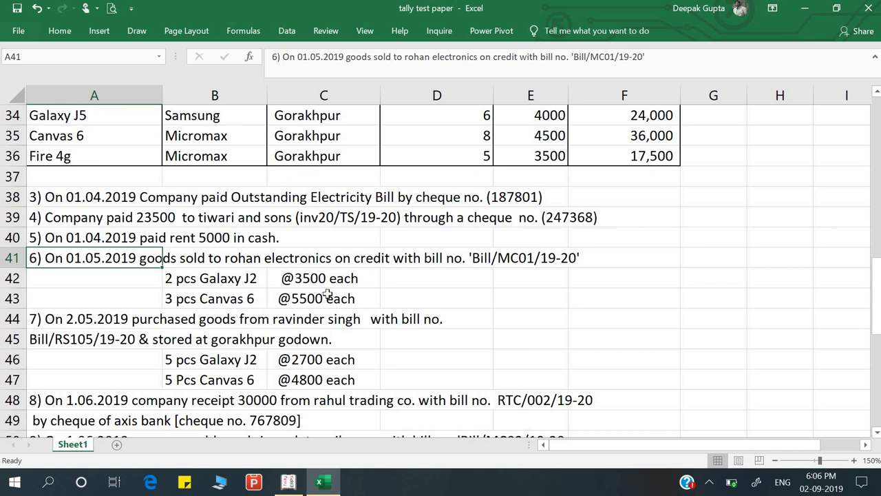
key("alt+Tab")
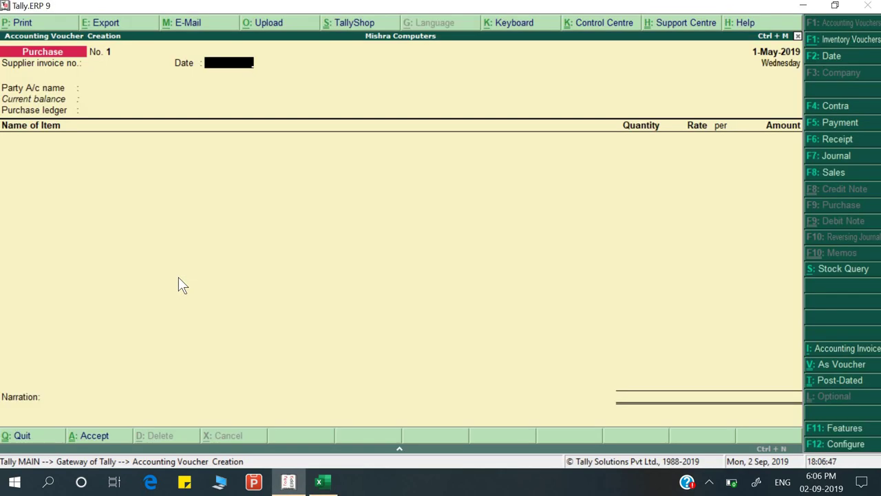
Switch to a Sales voucher and enter reference Bill/MC01/19-20 copied from cell A41
key("F8")
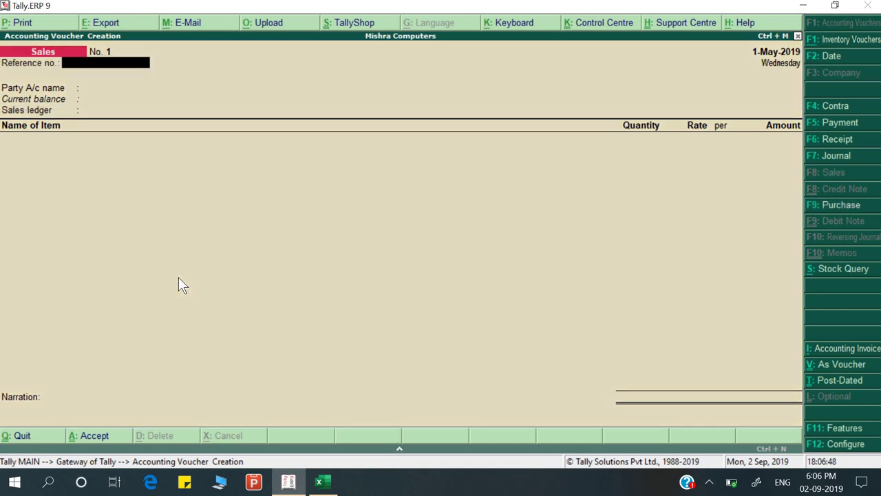
key("alt+Tab")
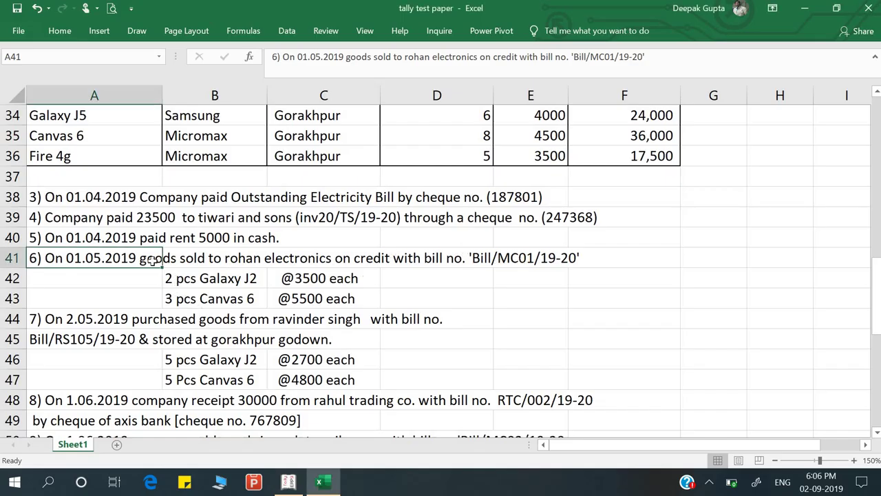
double_click(128, 261)
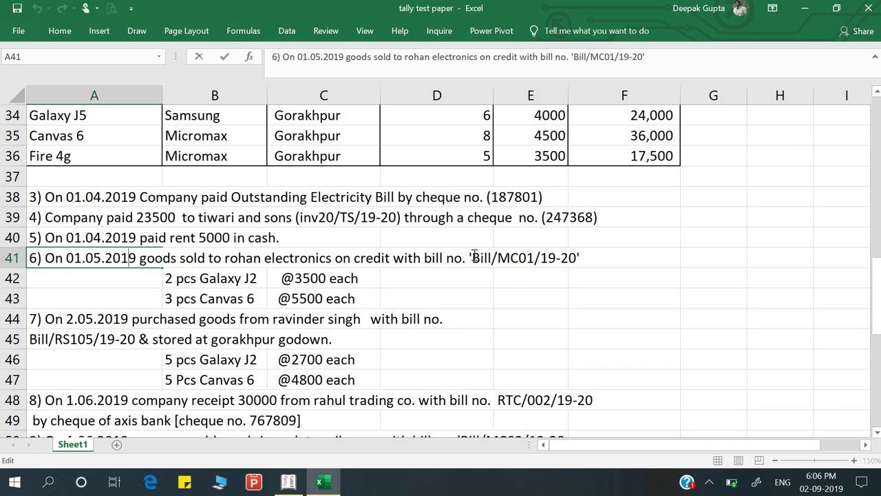
left_click_drag(472, 257, 578, 258)
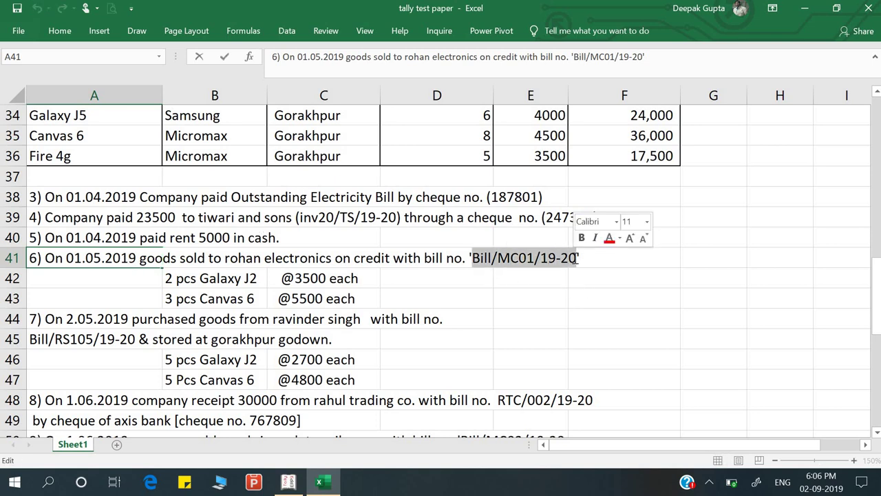
key("alt+Tab")
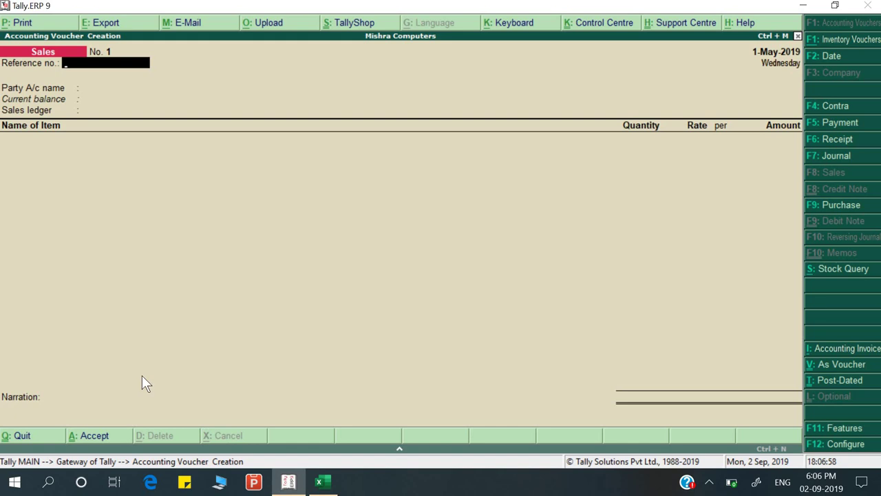
key("ctrl+alt+v")
key("Return")
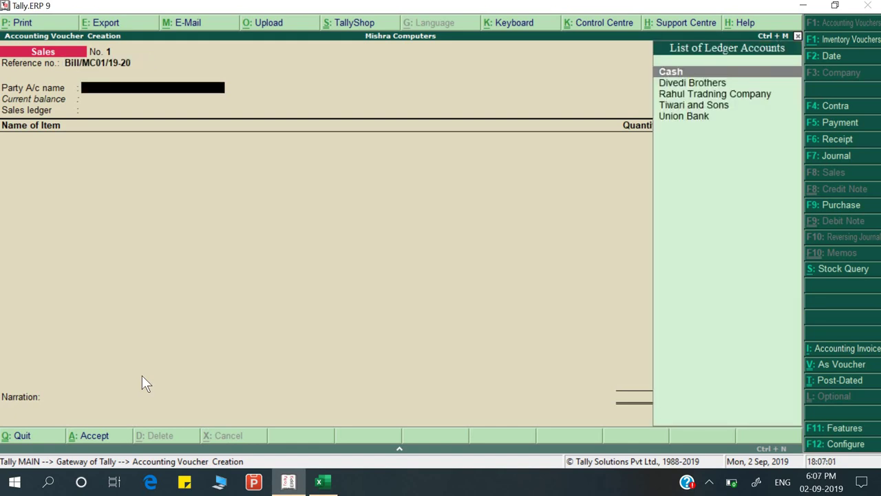
key("alt+Tab")
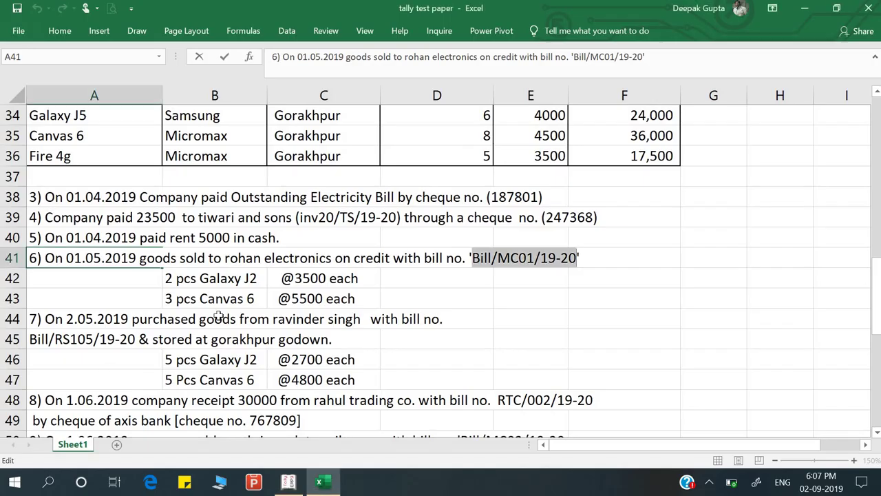
key("alt+Tab")
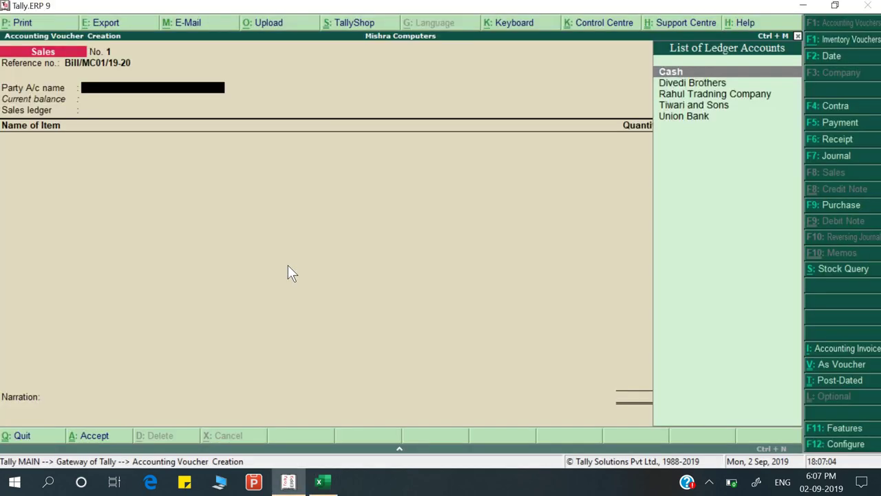
key("alt+Tab")
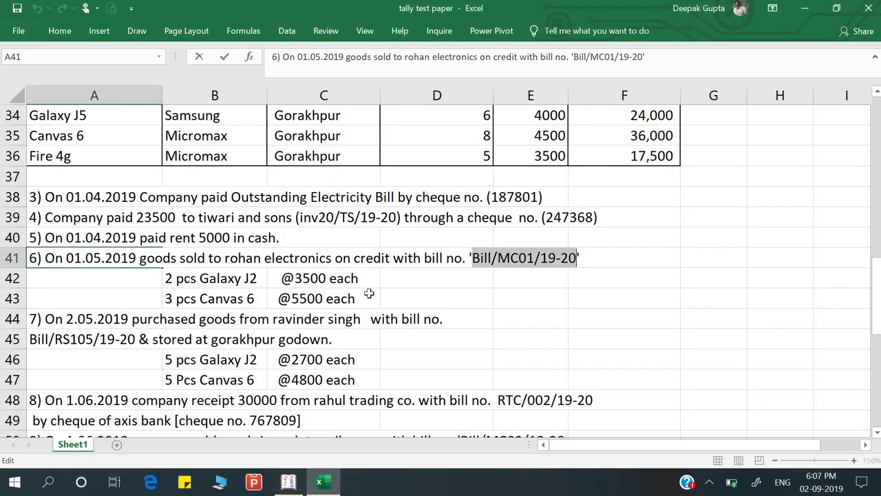
key("alt+Tab")
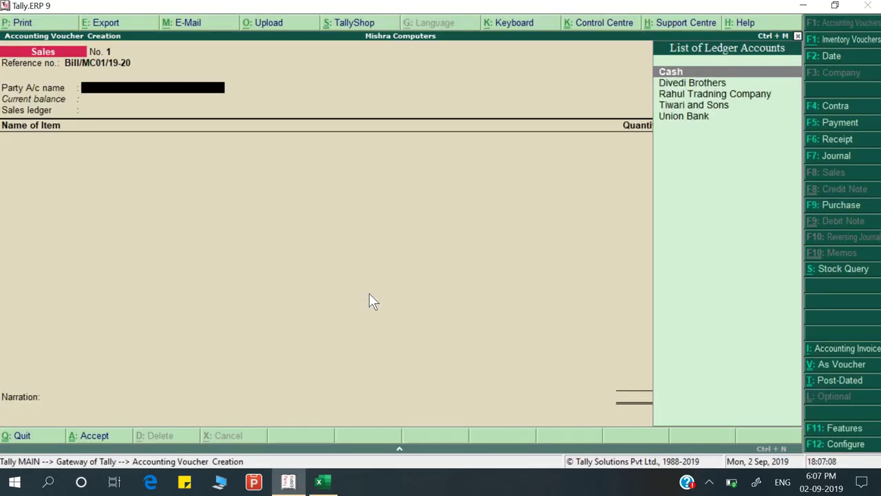
Create the party ledger Rohan Electronics under Sundry Creditors with default bill-wise settings
key("alt+c")
type("Roha")
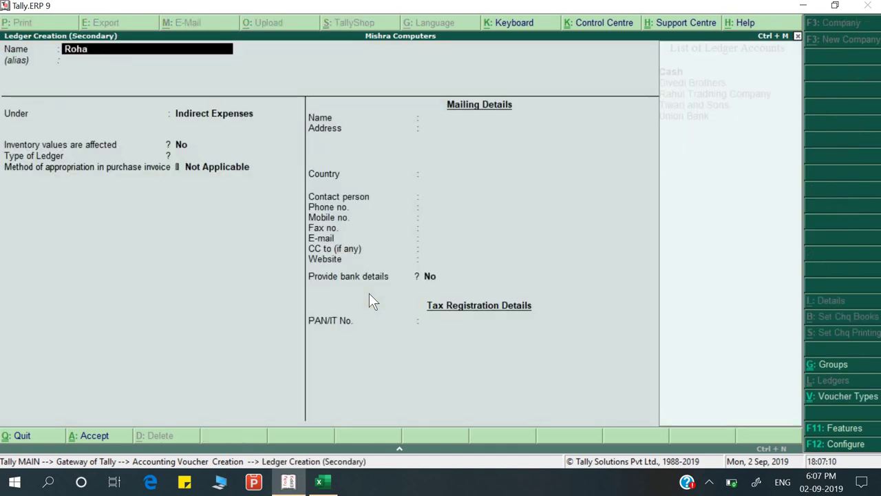
type("n Electronics")
key("Return")
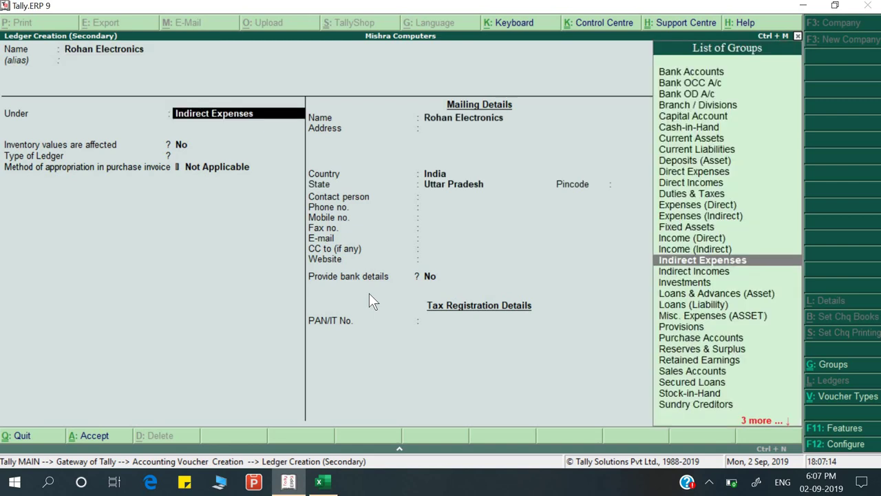
type("S")
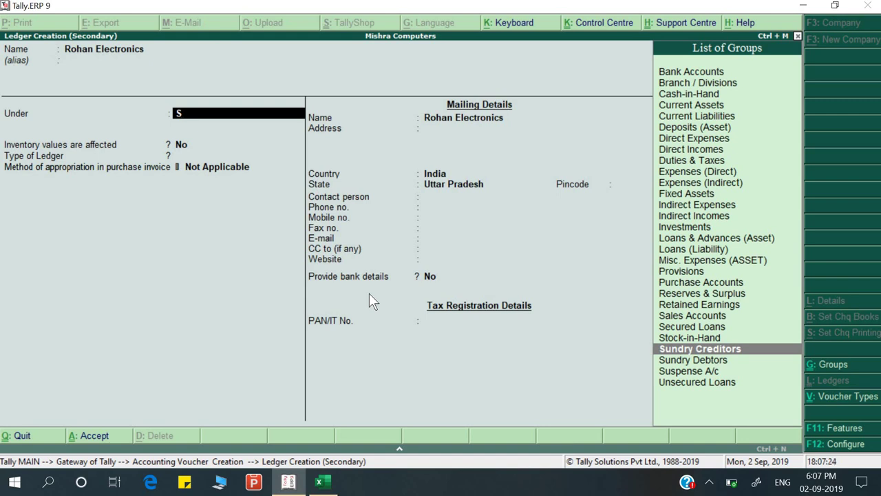
key("Return")
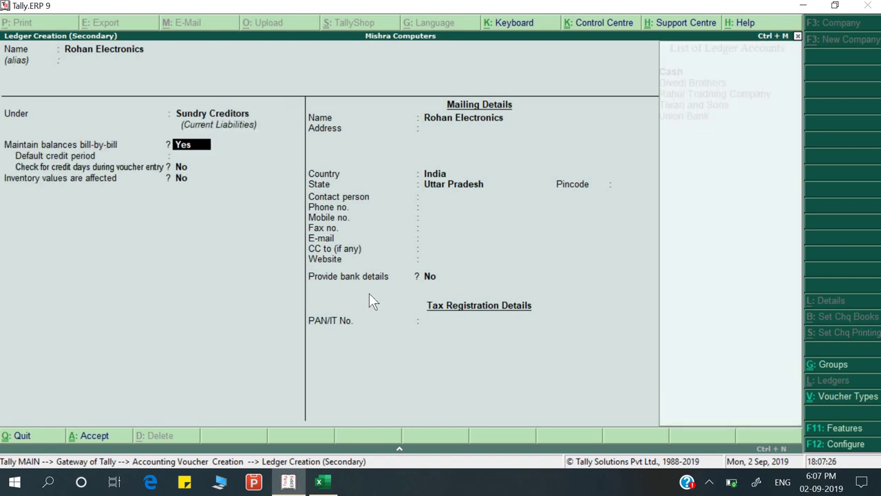
key("Return")
key("BackSpace")
key("Return")
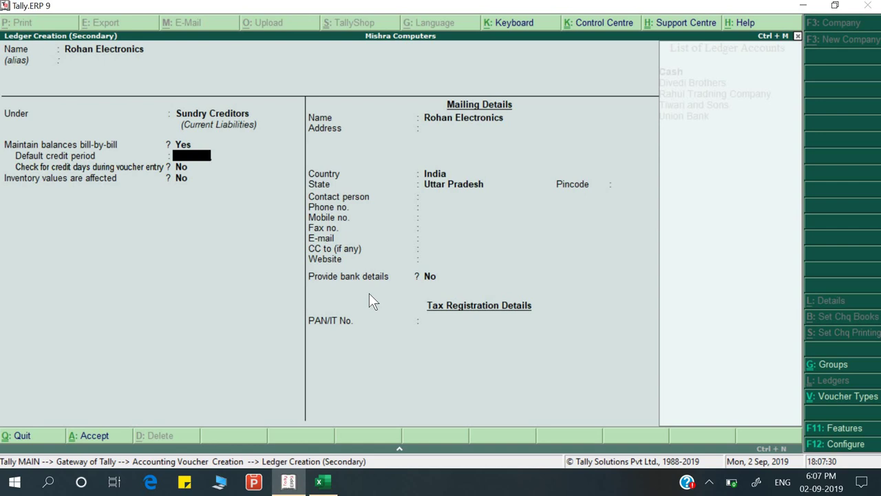
key("Return")
key("Return")
key("Return")
key("Return")
key("Return")
key("Return")
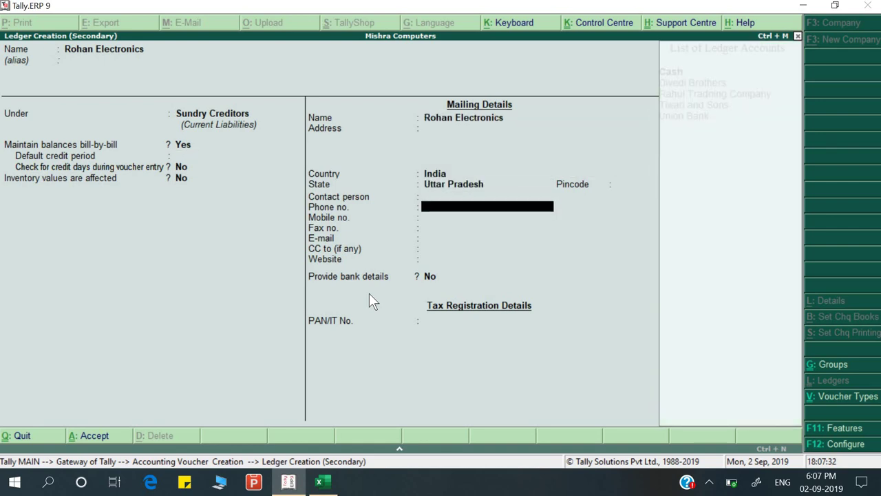
key("ctrl+a")
key("Return")
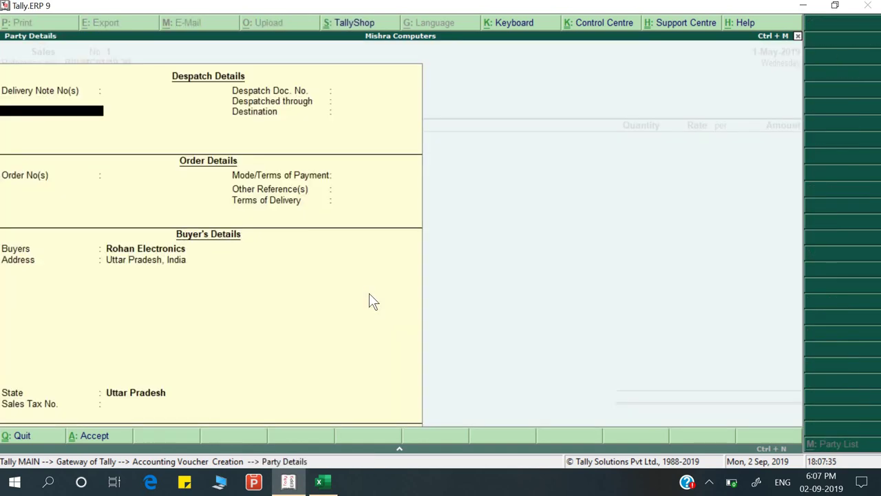
key("Return")
key("Return")
key("Return")
key("Return")
key("Return")
key("Return")
key("Return")
key("Return")
key("Return")
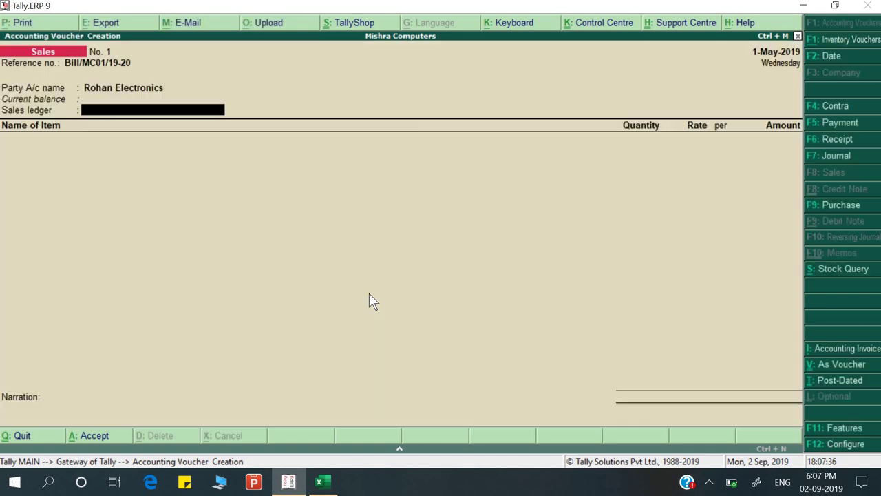
Create a Sales ledger under Sales Accounts, with inventory values affected
key("alt+c")
type("Sales")
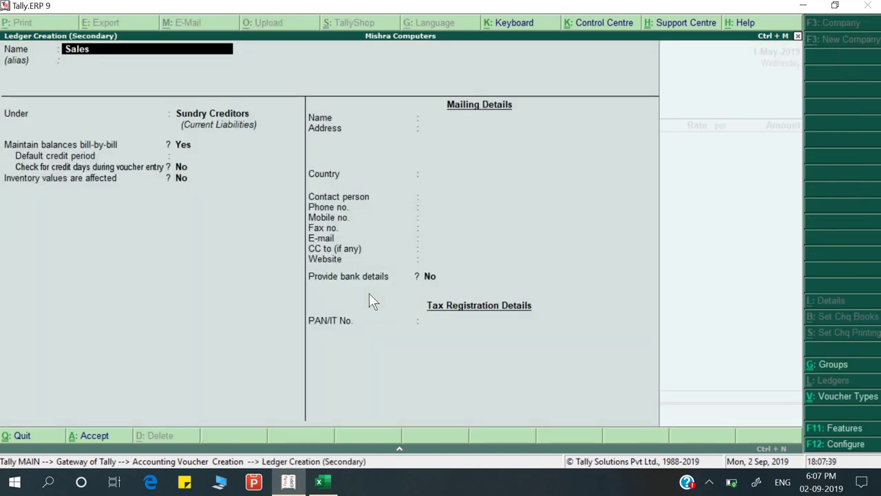
key("Return")
type("S")
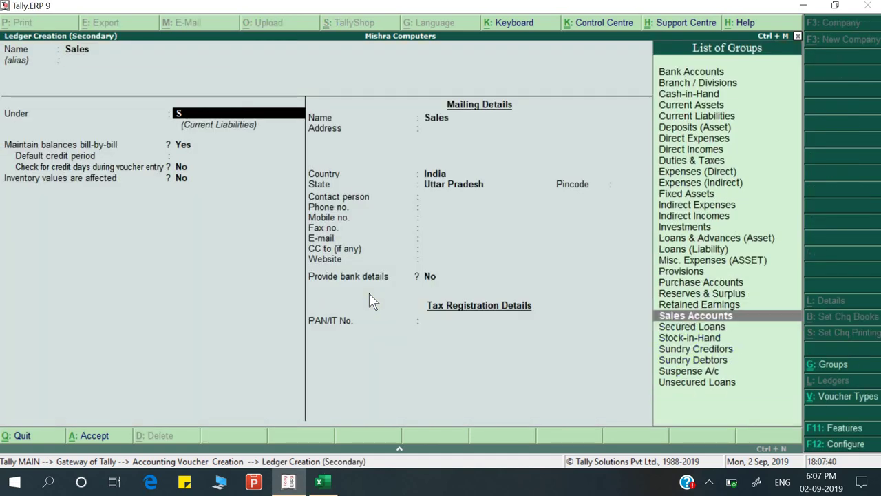
key("Return")
key("Return")
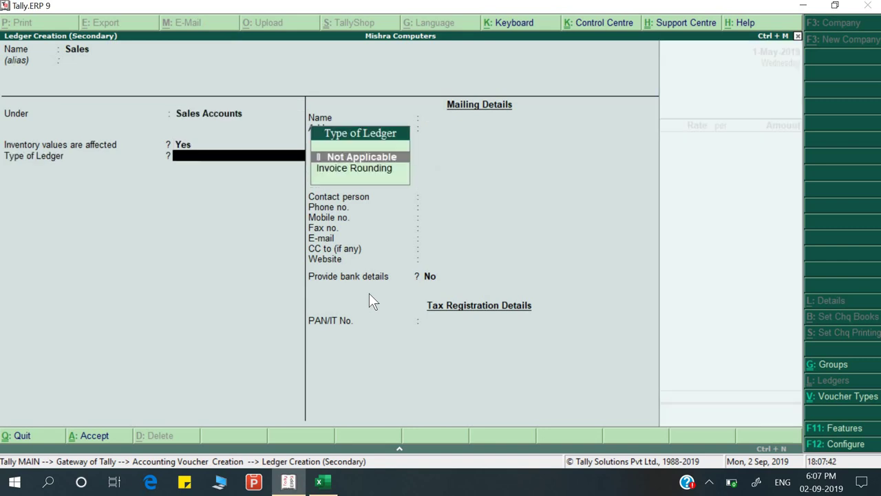
key("Return")
key("Return")
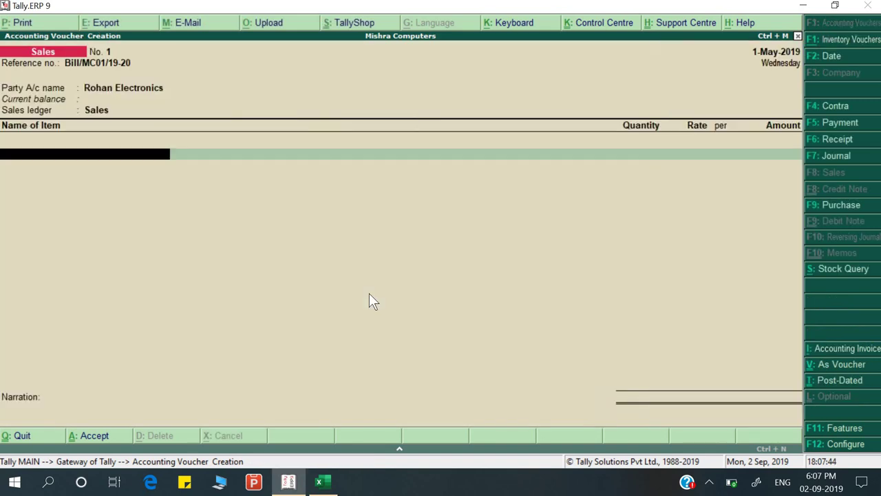
Add Galaxy J2 from the Gorakhpur godown: 2 pcs at 3,500
key("alt+Tab")
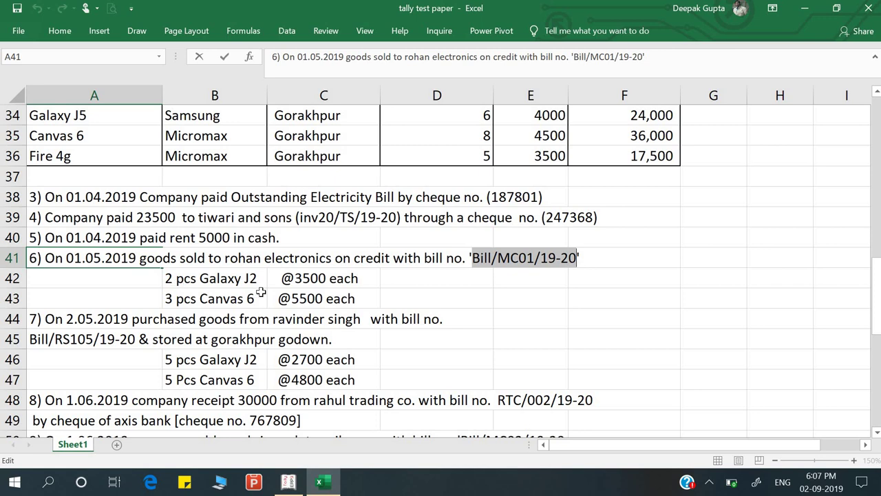
key("alt+Tab")
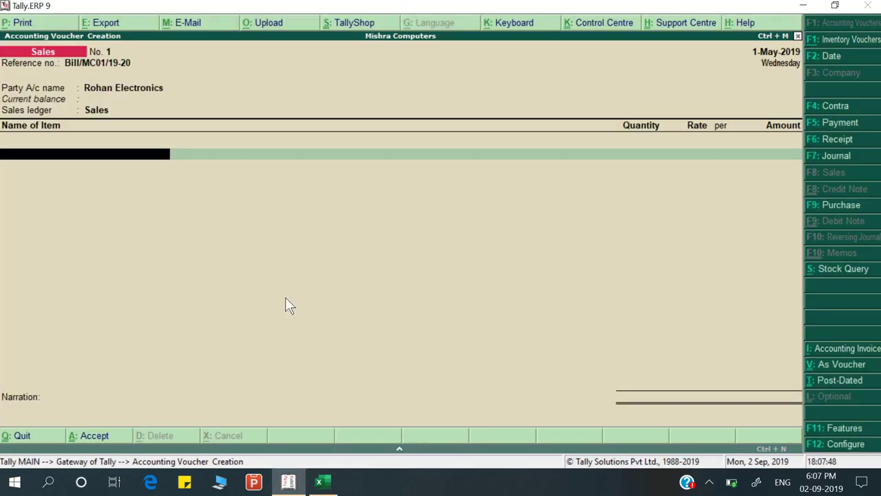
type("Gal")
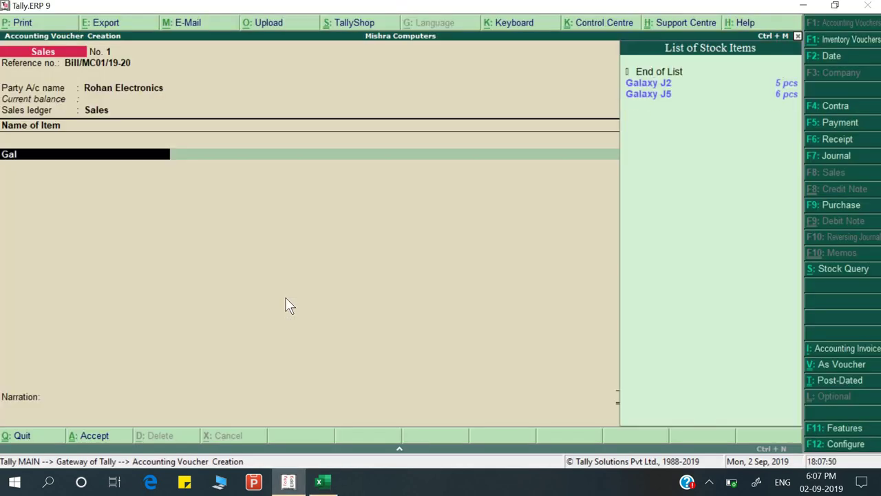
key("Return")
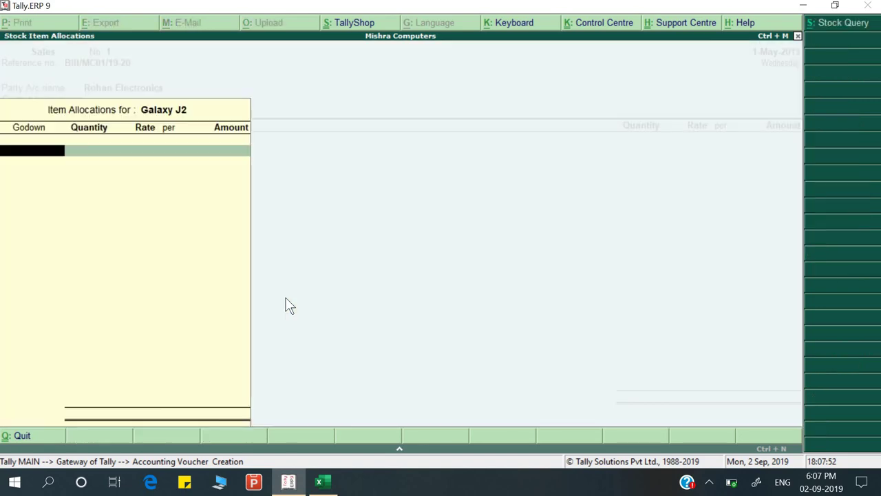
key("alt+Tab")
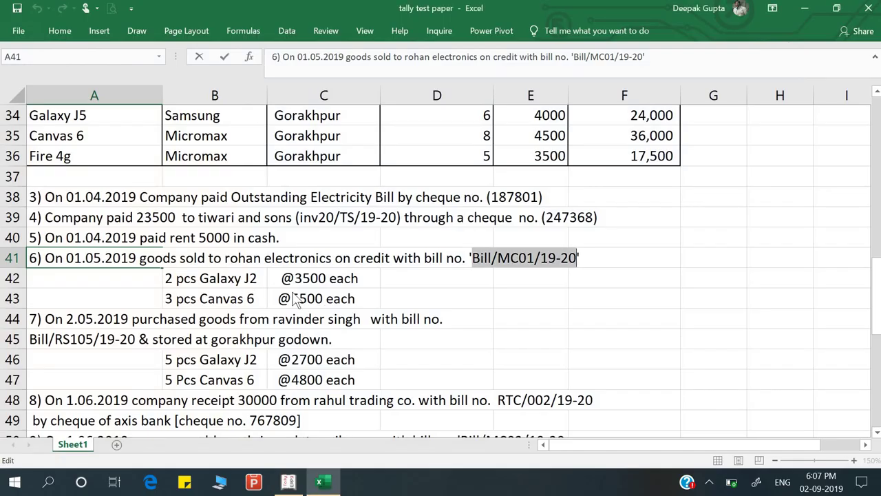
key("alt+Tab")
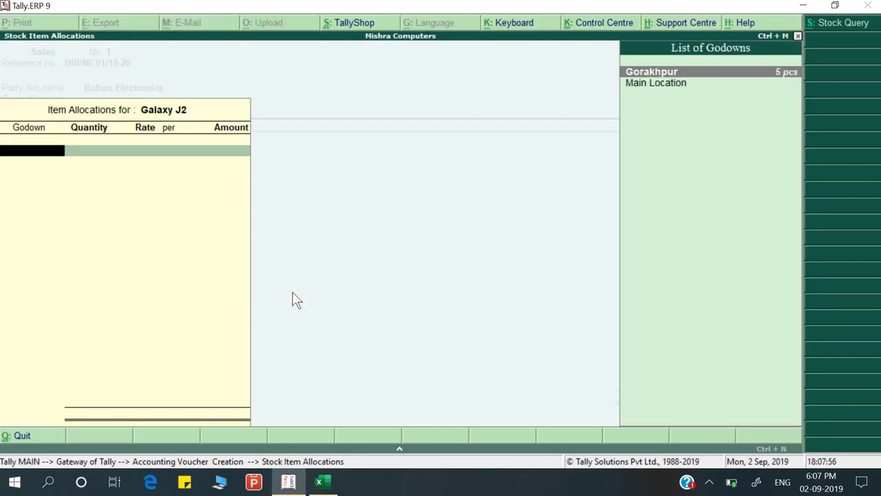
key("Return")
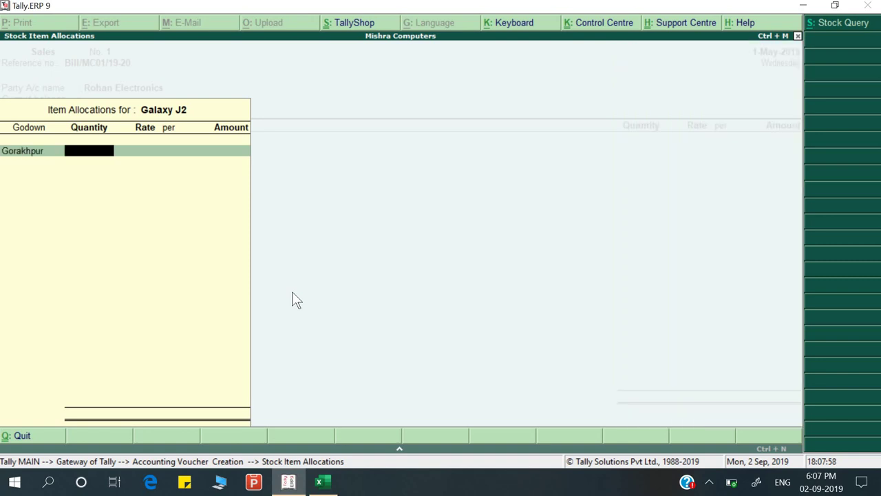
key("BackSpace")
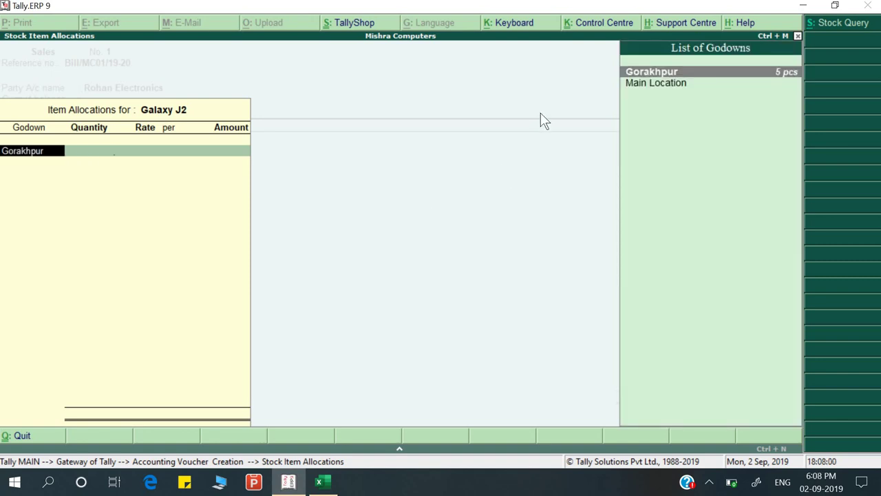
key("Return")
type("2")
key("Return")
key("alt+Tab")
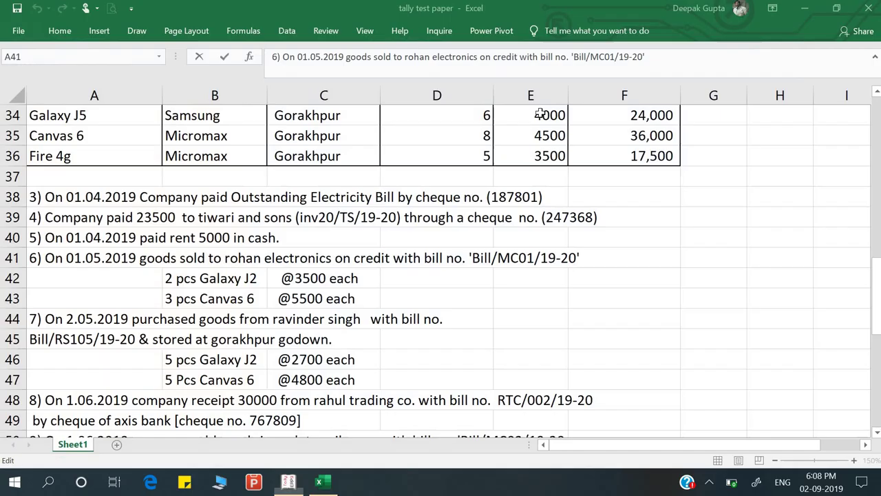
key("alt+Tab")
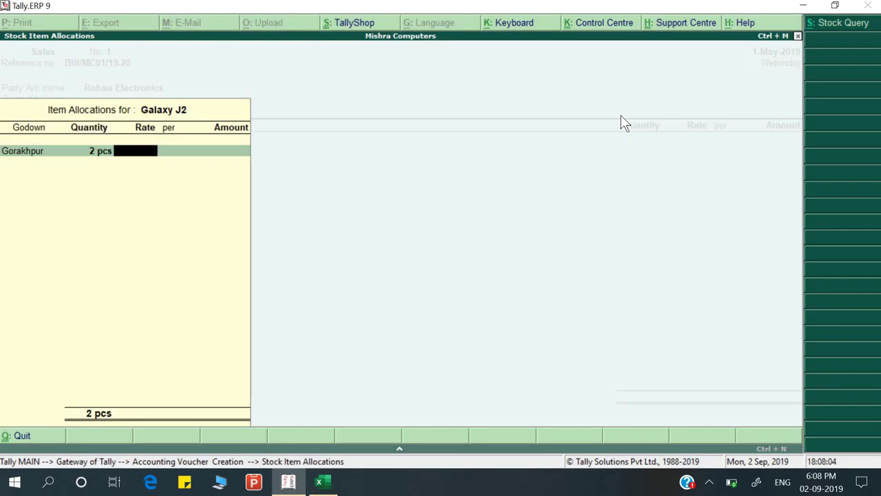
type("3500")
key("Return")
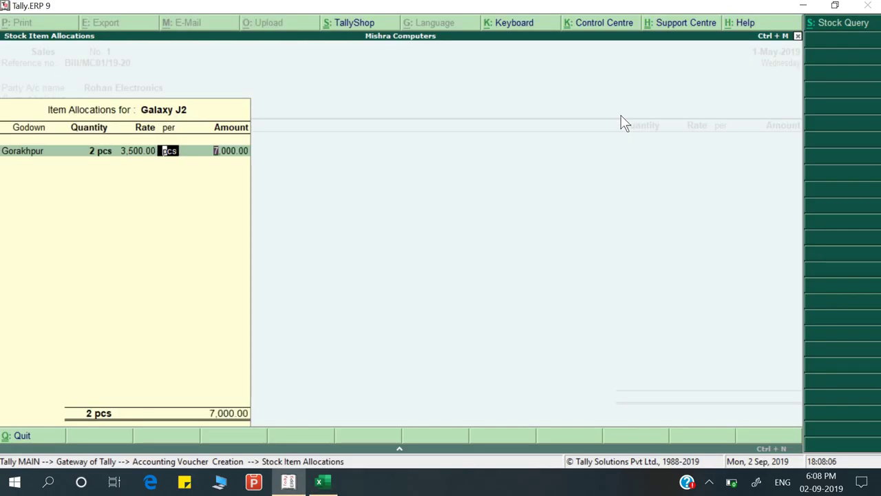
key("Return")
key("Return")
key("Return")
key("Return")
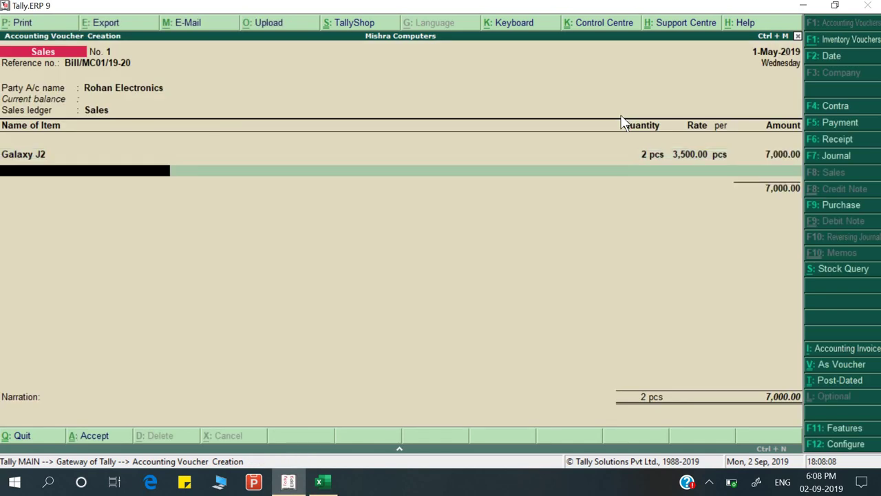
Add Canvas 6 from the Gorakhpur godown: 3 pcs at 5,500
key("alt+Tab")
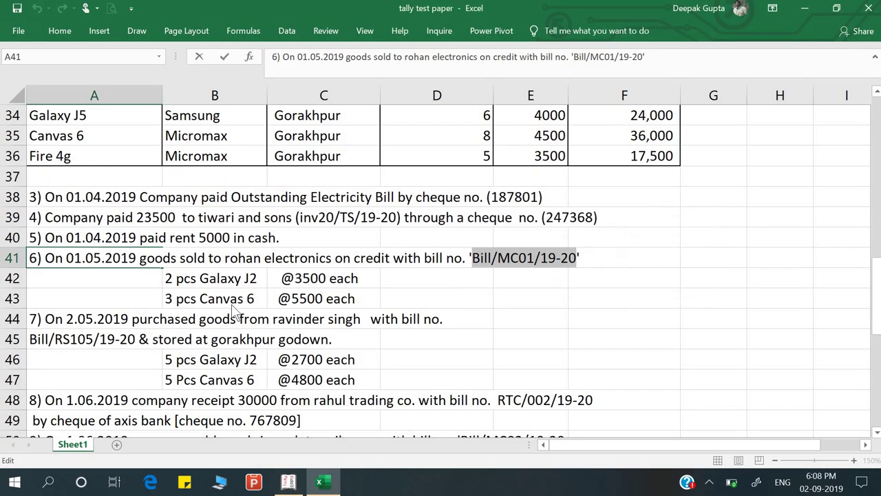
key("alt+Tab")
type("Can")
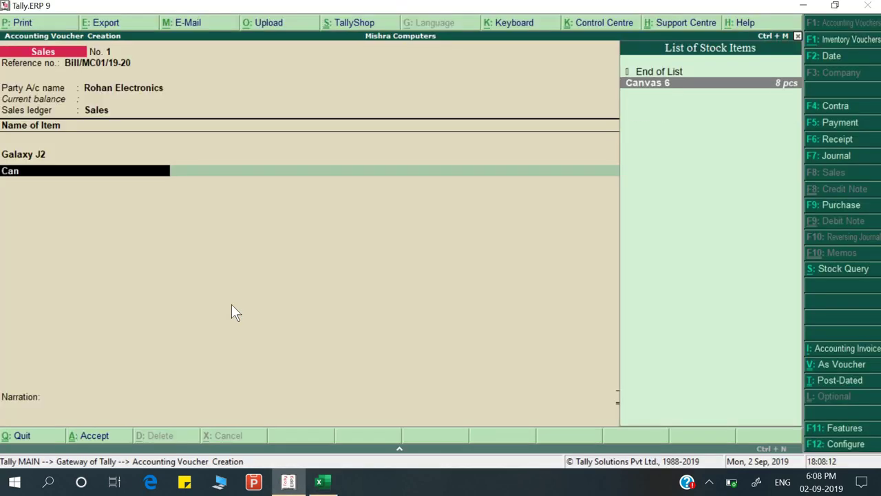
key("Return")
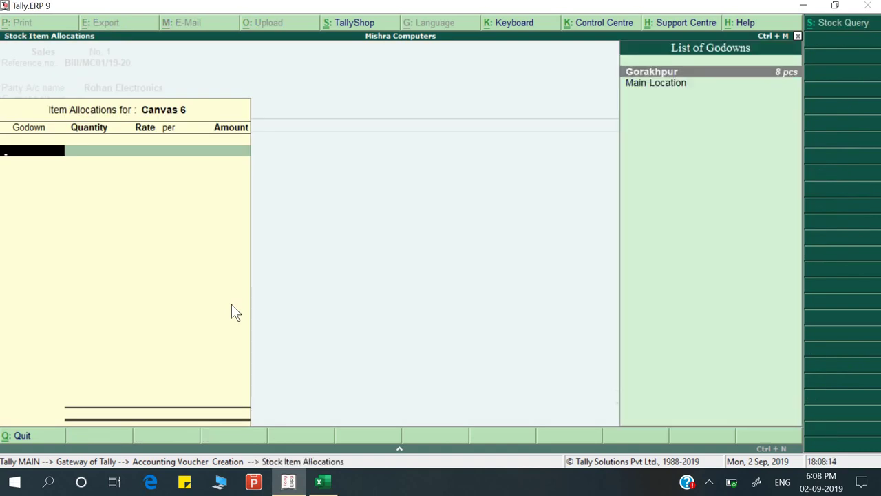
key("Return")
key("alt+Tab")
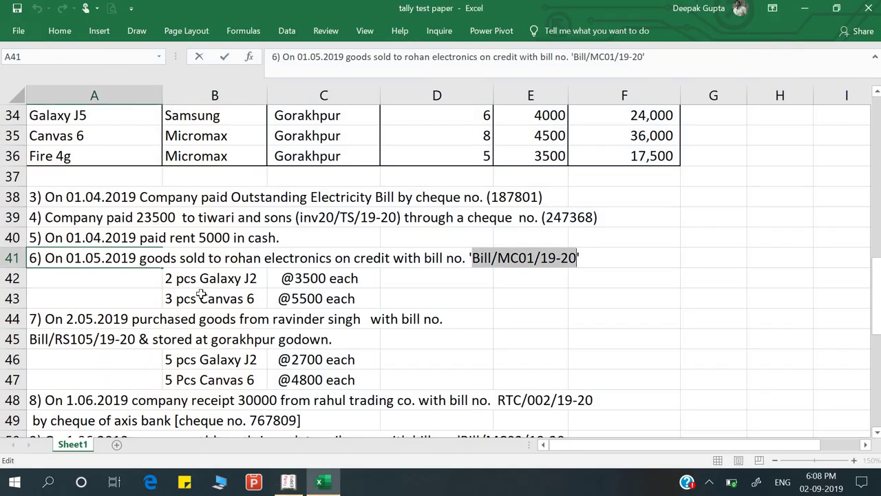
key("alt+Tab")
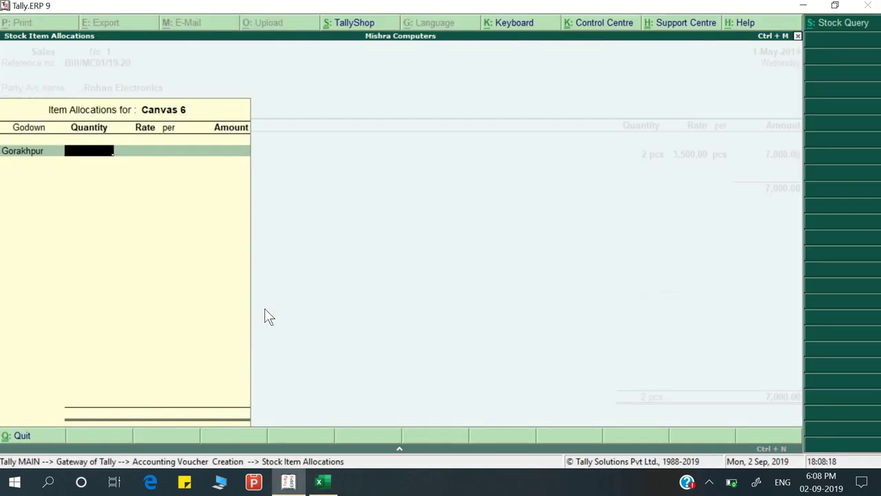
type("3")
key("Return")
key("alt+Tab")
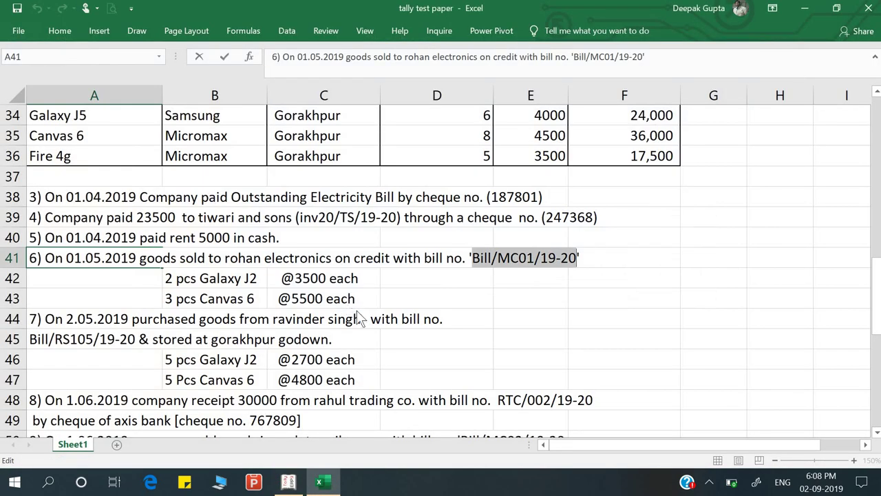
key("alt+Tab")
type("550")
key("BackSpace")
key("BackSpace")
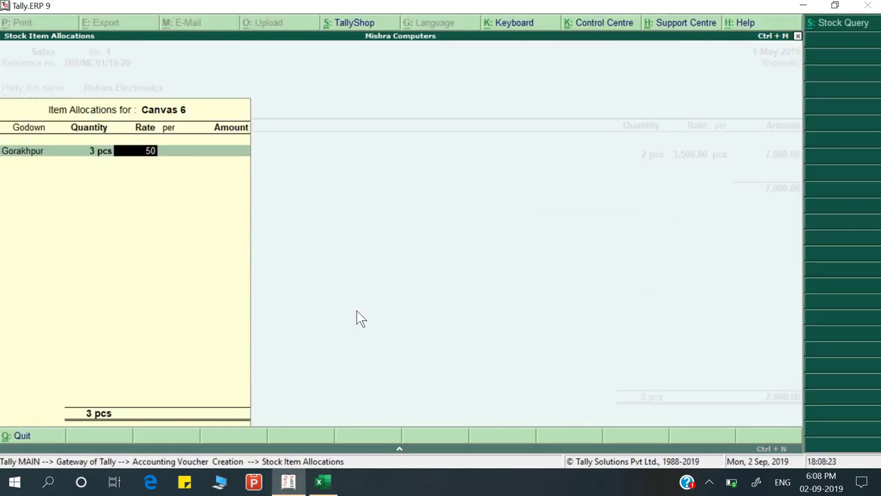
type("500")
key("Return")
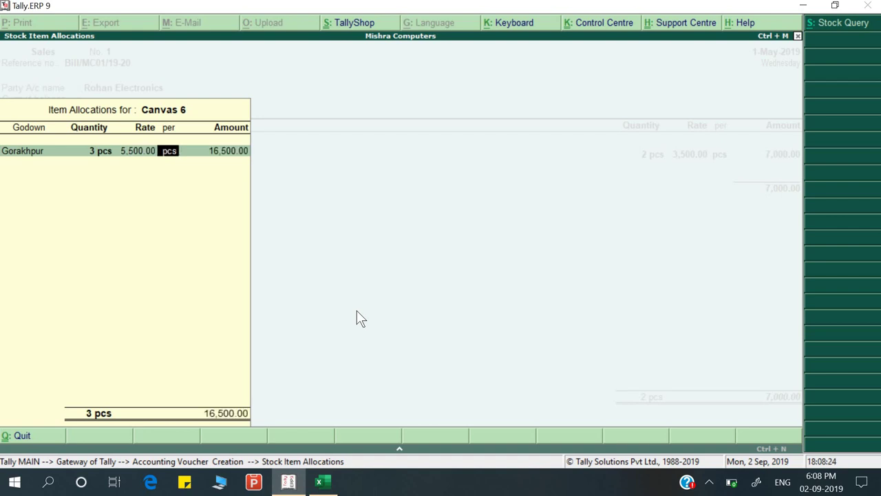
key("Return")
key("Return")
key("Return")
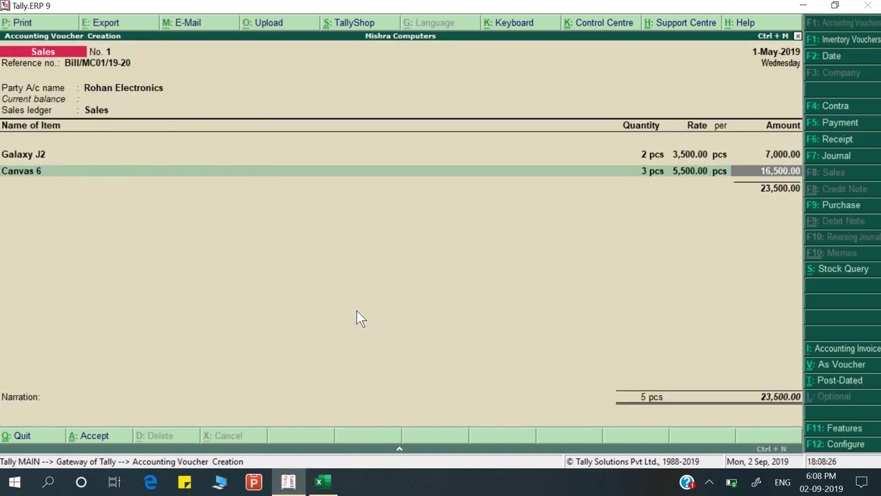
key("alt+Tab")
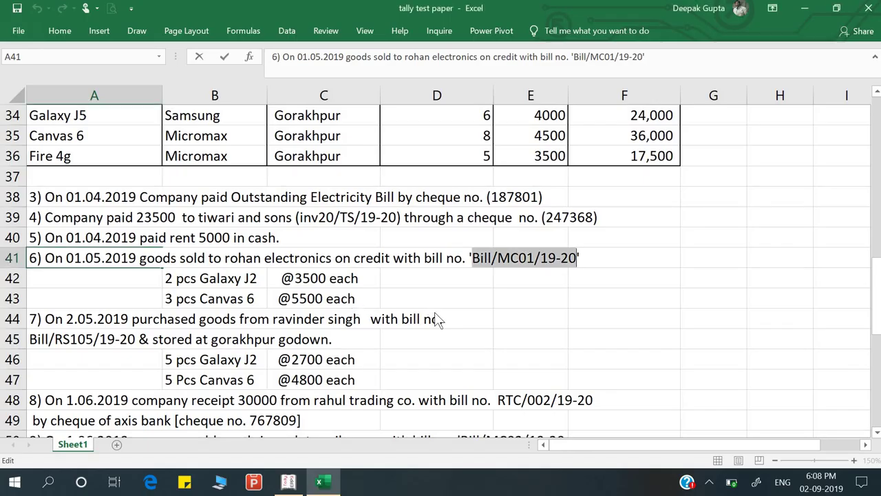
End the item list, accept new bill reference 1, narrate 'Being goods sold', and save
key("alt+Tab")
key("Return")
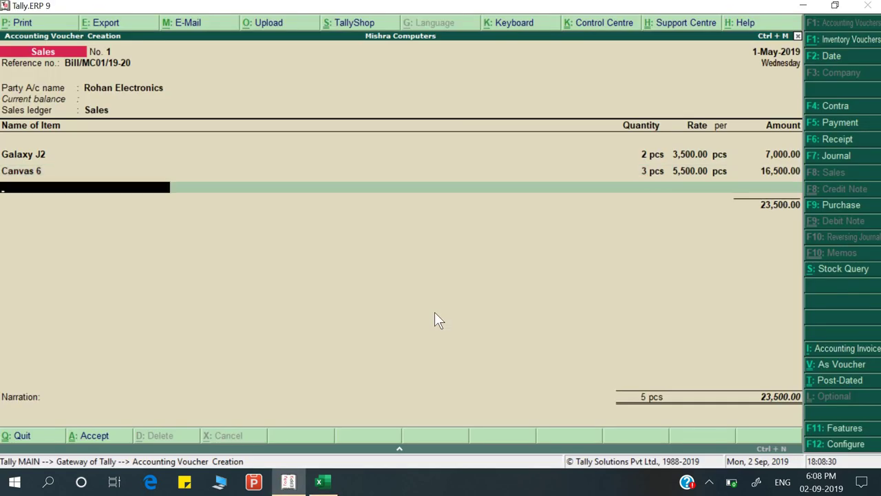
key("Return")
key("Return")
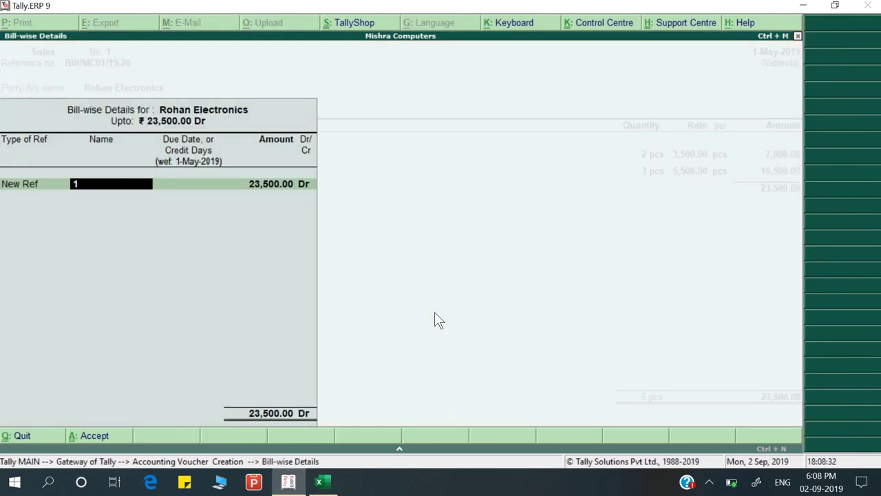
key("Return")
key("BackSpace")
key("Return")
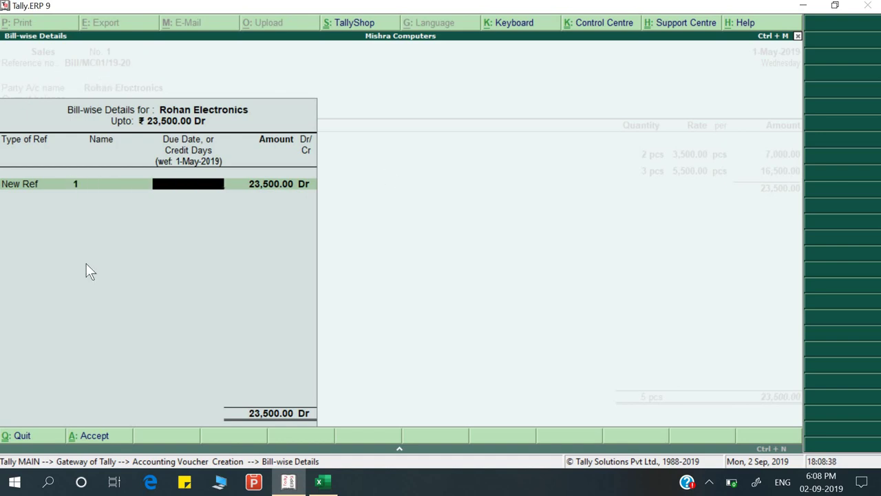
key("Return")
key("Return")
key("Return")
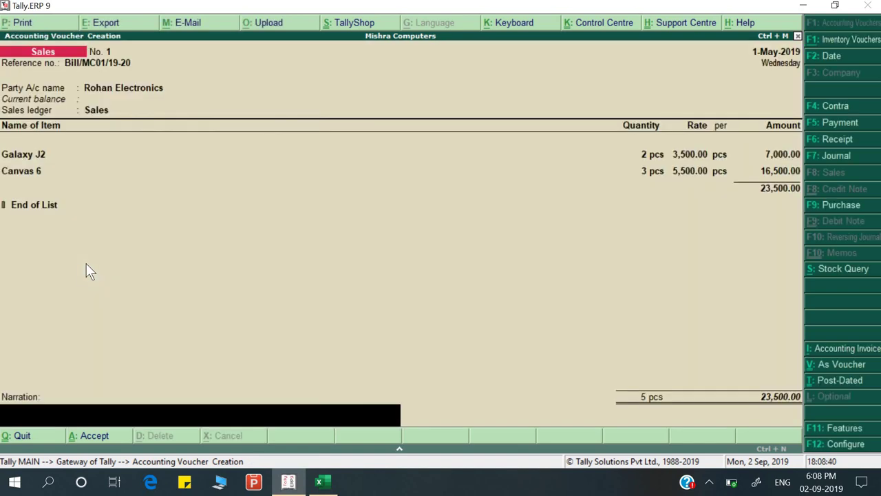
type("Being goods sold")
key("Return")
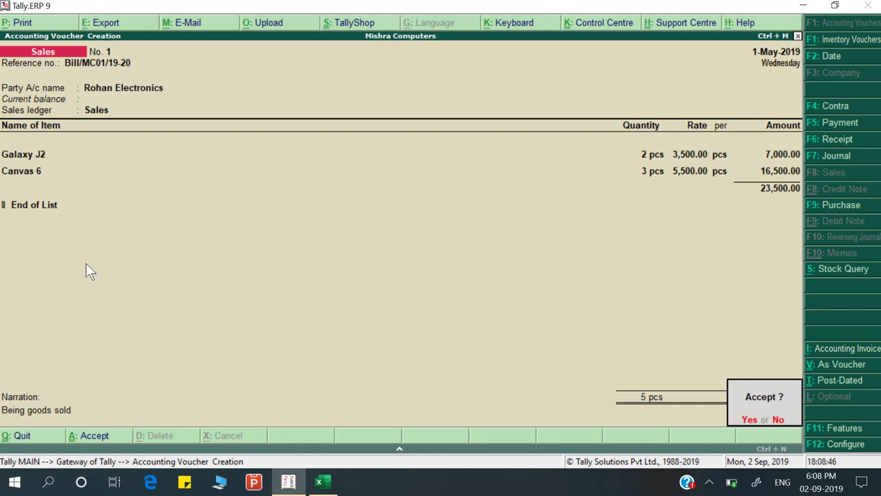
key("Return")
key("alt+Tab")
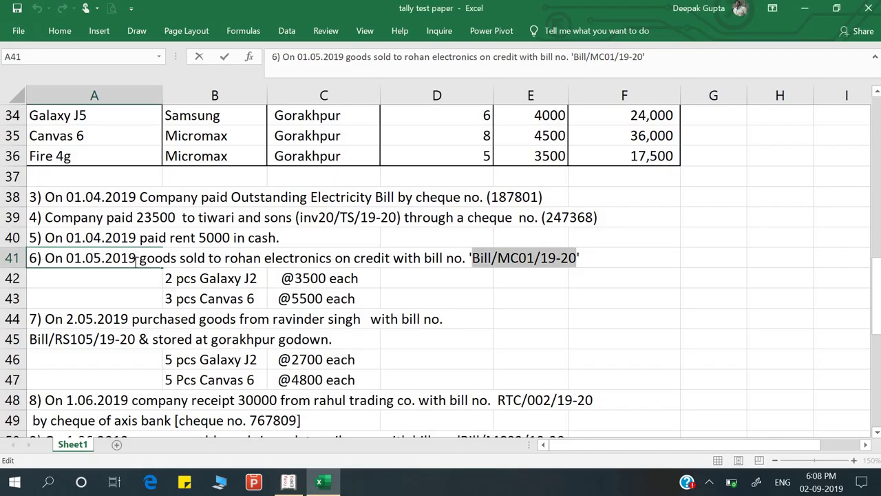
left_click(212, 286)
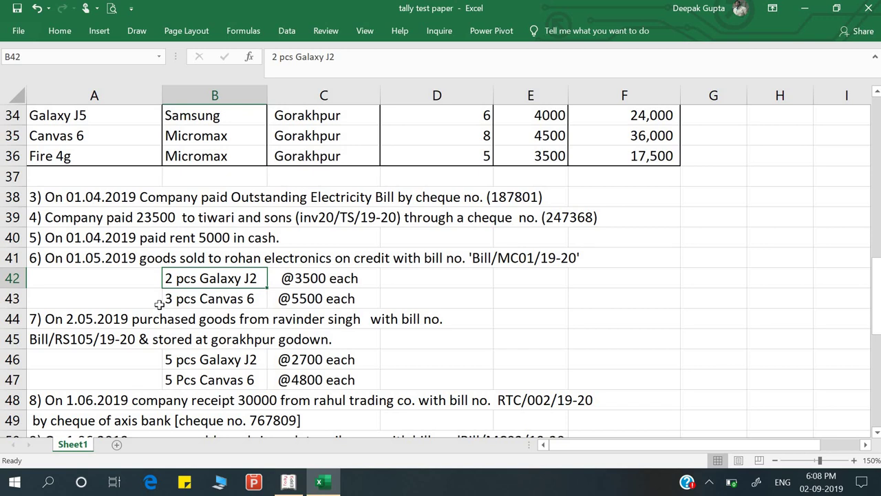
scroll(158, 304, "down", 1)
left_click(135, 237)
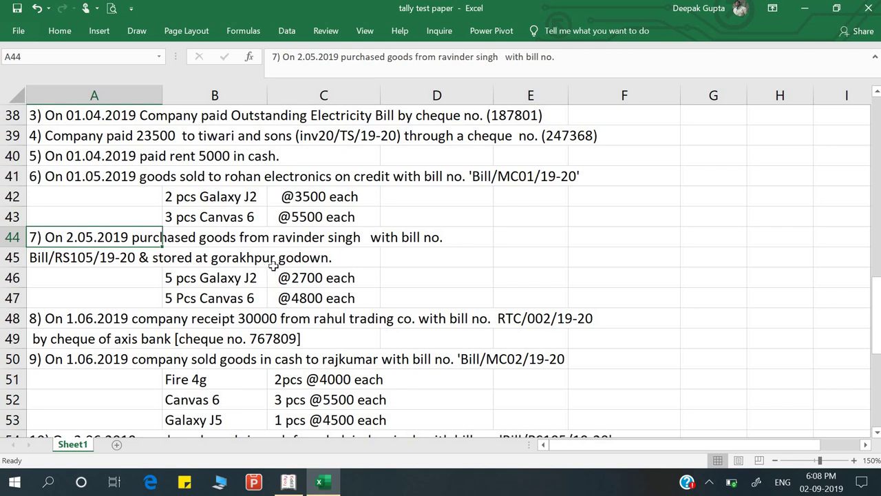
Start a Purchase voucher in Tally dated 2-May-2019
left_click(240, 283)
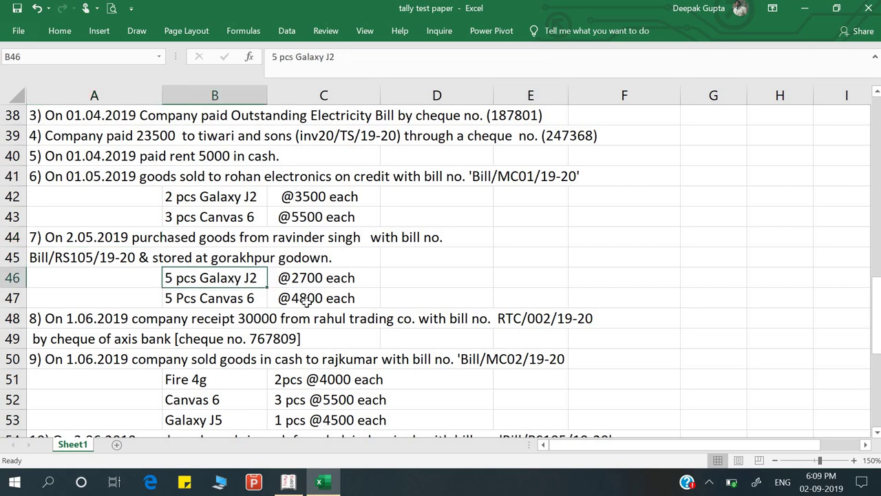
left_click(129, 235)
key("alt+Tab")
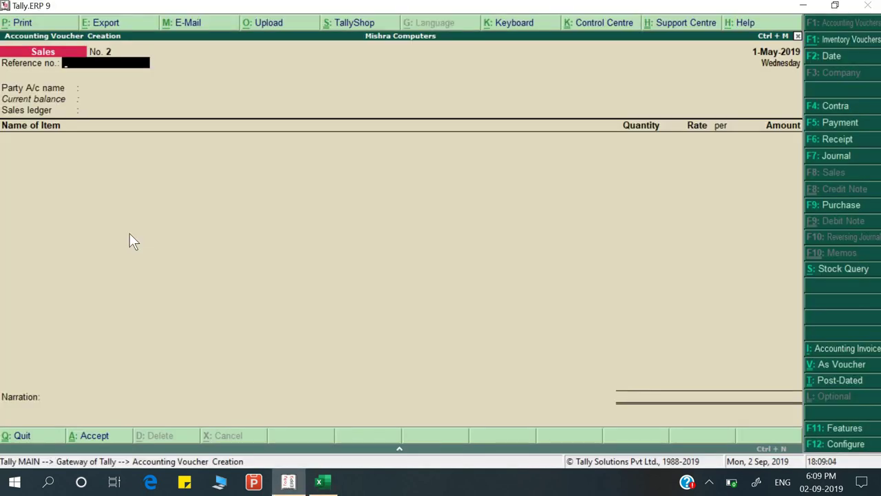
key("F9")
key("F2")
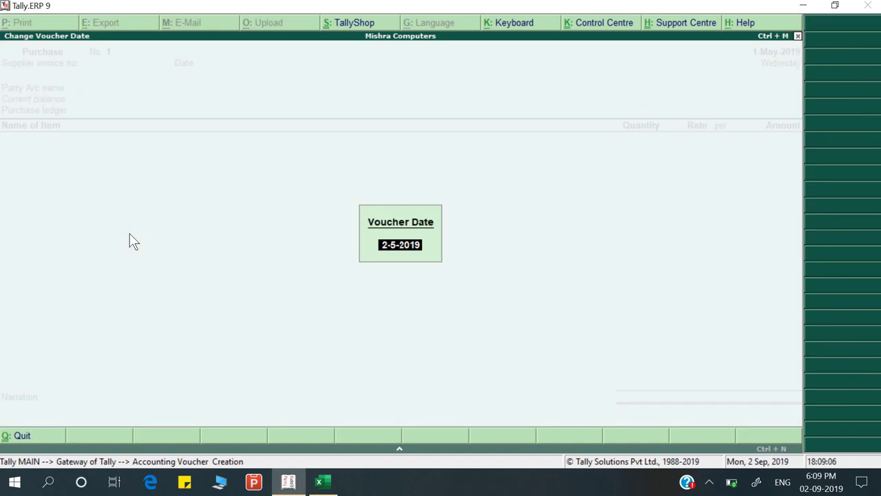
key("Return")
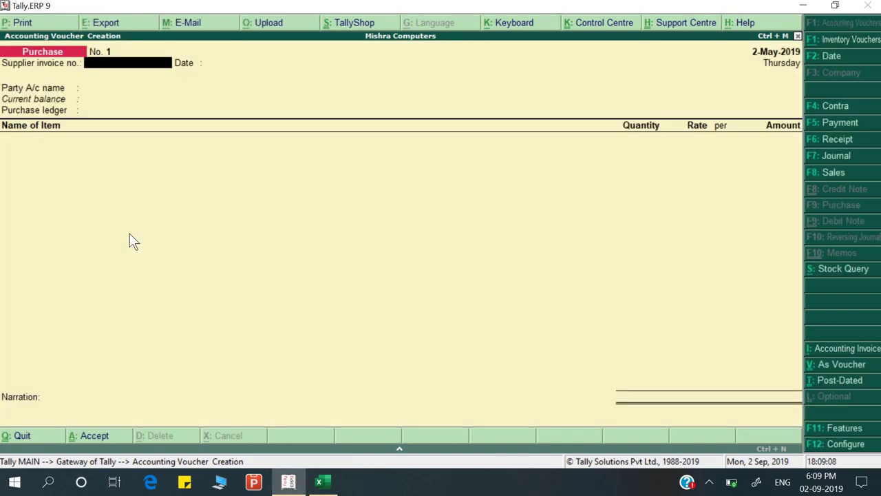
Copy bill number Bill/RS105/19-20 from Excel cell A45 into Supplier invoice no
key("alt+Tab")
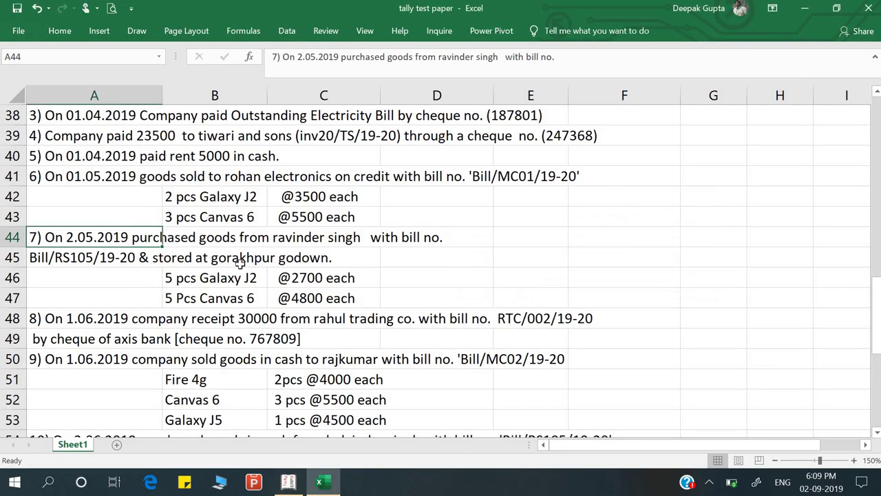
key("alt+Tab")
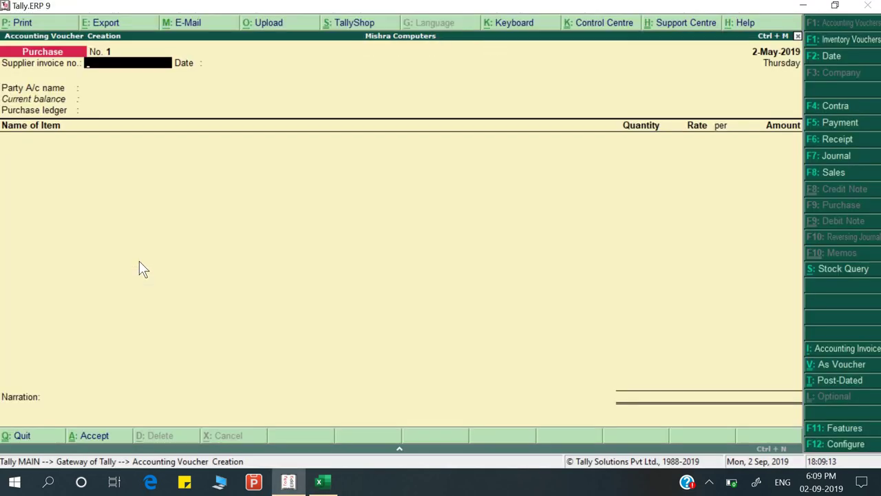
key("alt+Tab")
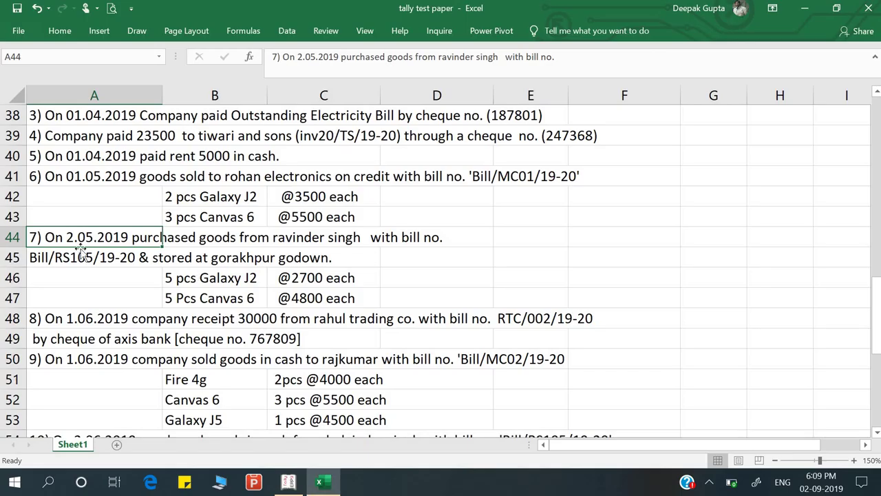
left_click(36, 274)
double_click(51, 257)
left_click_drag(30, 257, 136, 256)
key("ctrl+c")
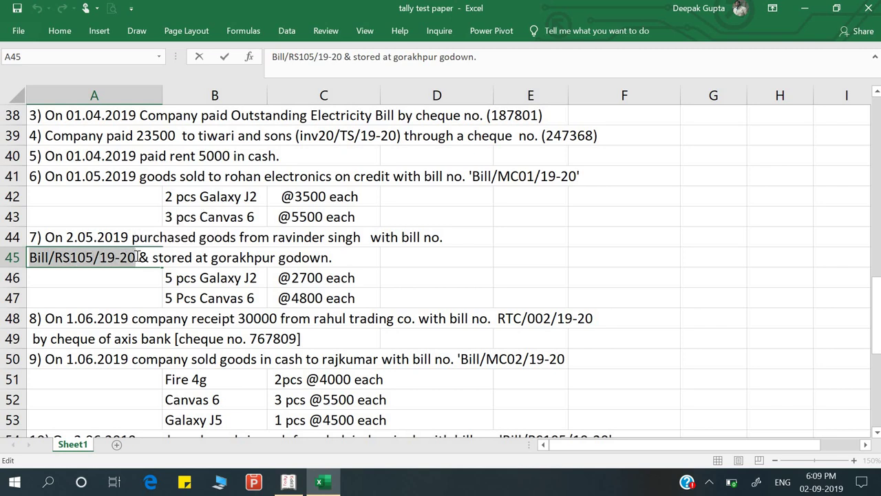
key("alt+Tab")
key("ctrl+v")
key("Return")
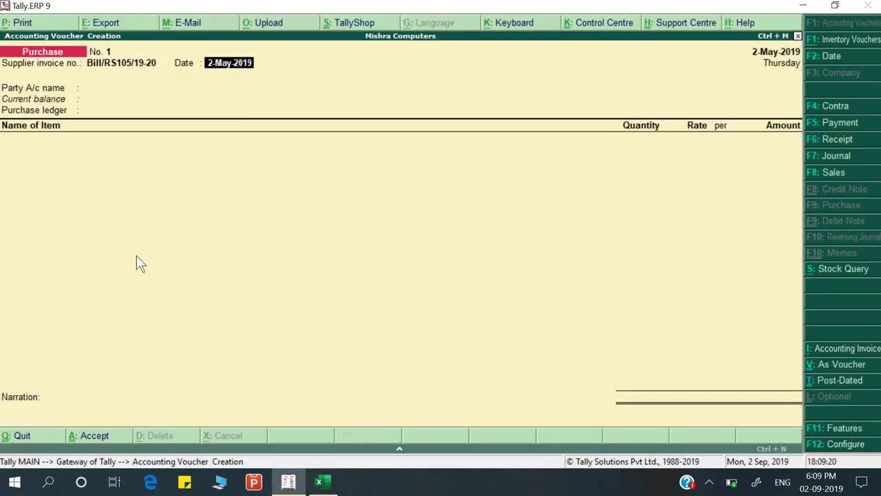
key("Return")
key("alt+Tab")
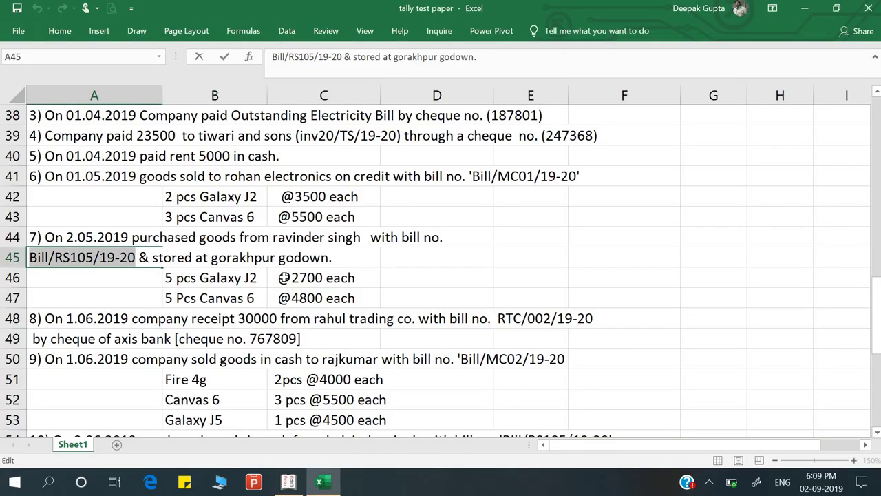
key("alt")
key("alt+Tab")
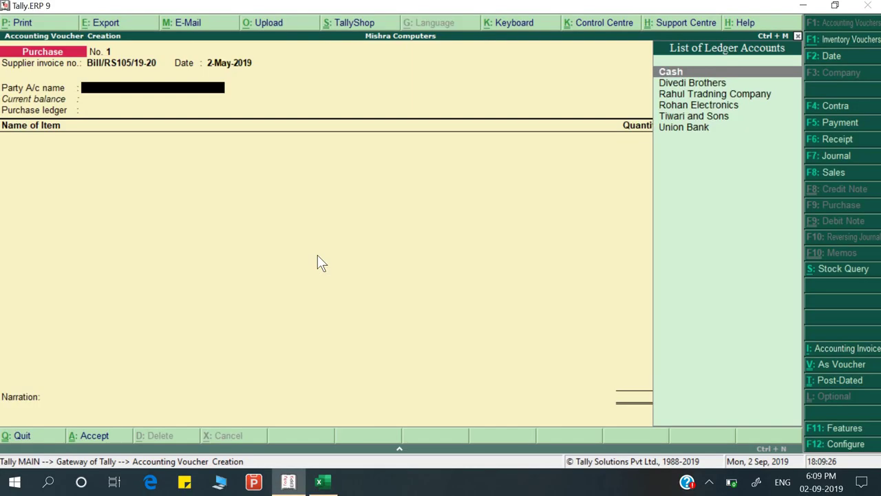
Create a new supplier ledger from the Party A/c field, grouped under Sundry Creditors
type("R")
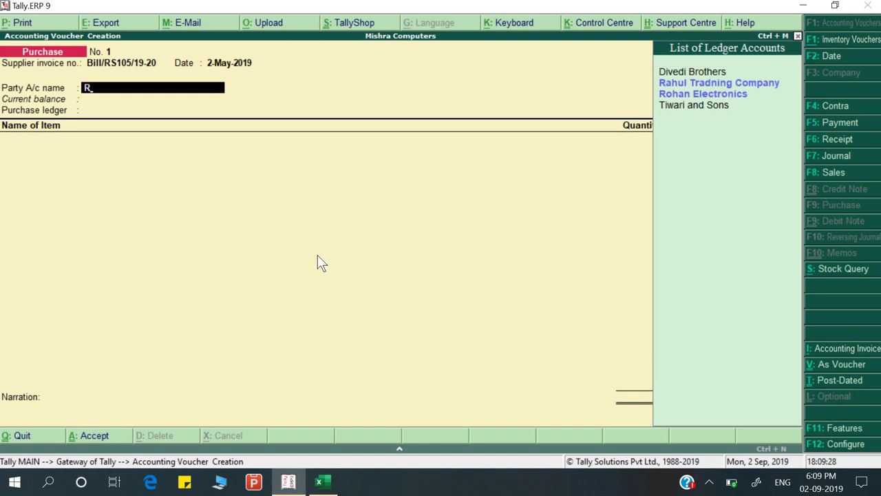
key("alt+c")
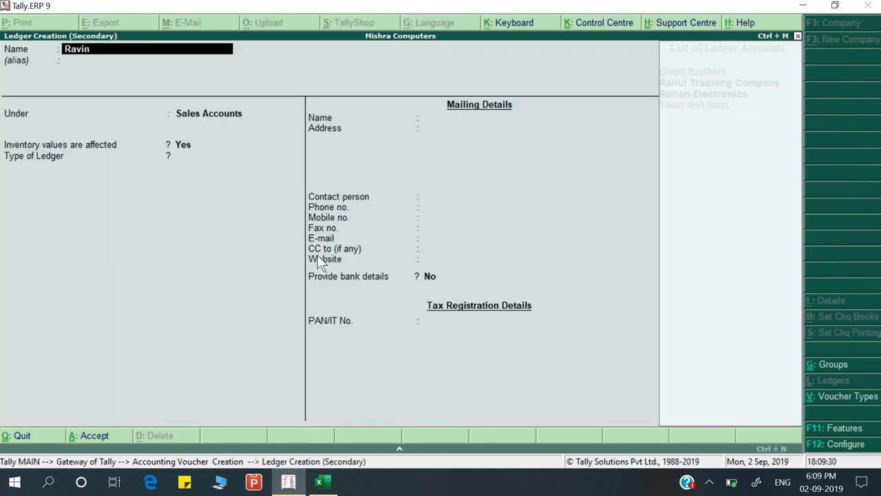
type("dar")
key("Return")
type("s")
key("Down")
key("Down")
key("Down")
key("Down")
key("Return")
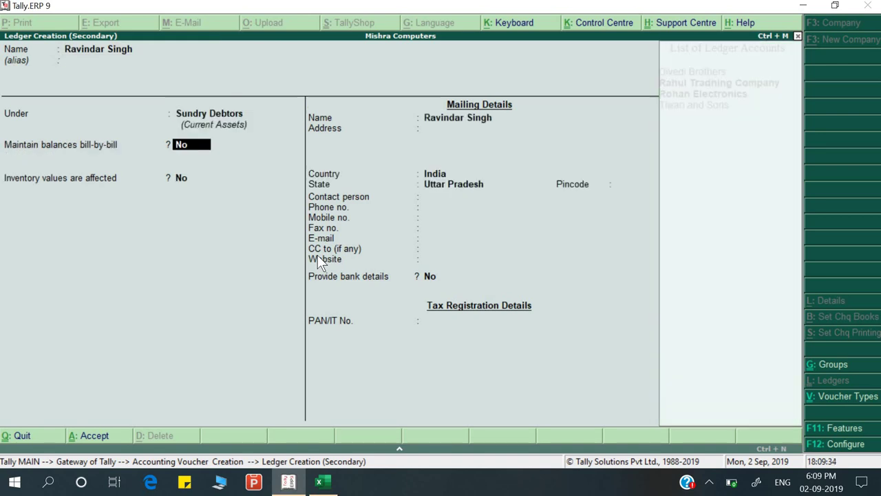
key("Up")
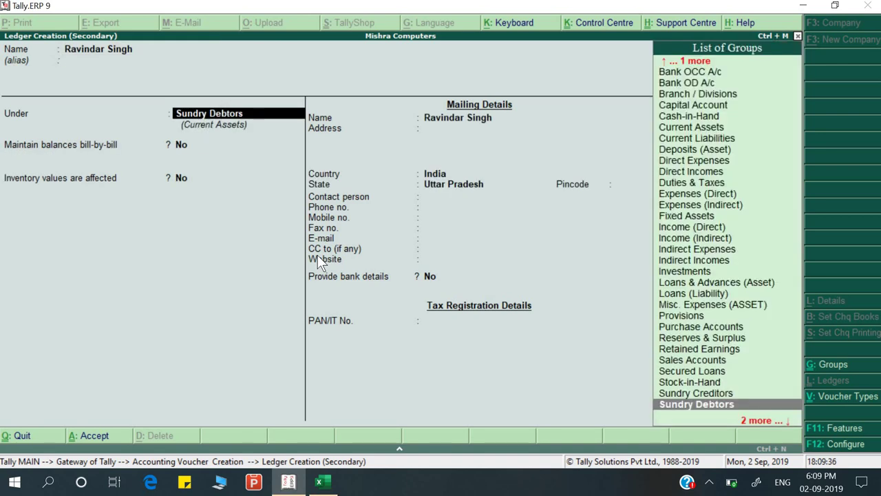
type("s")
key("Down")
key("Down")
key("Down")
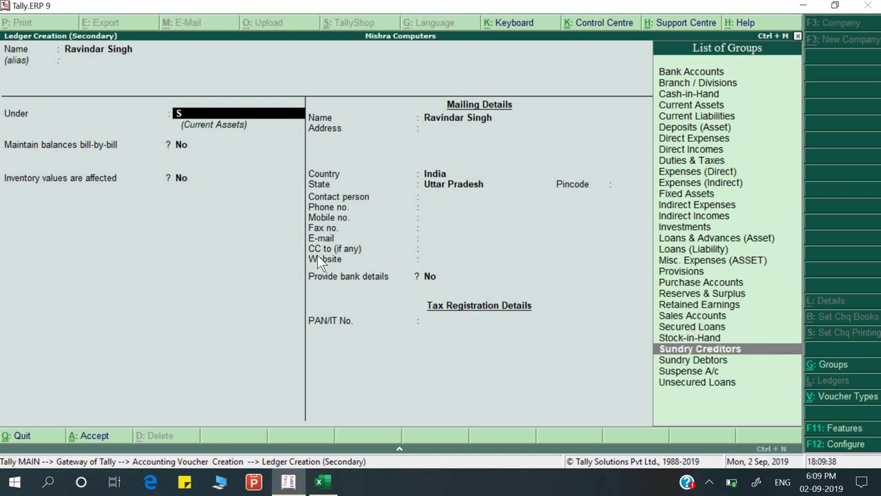
key("Return")
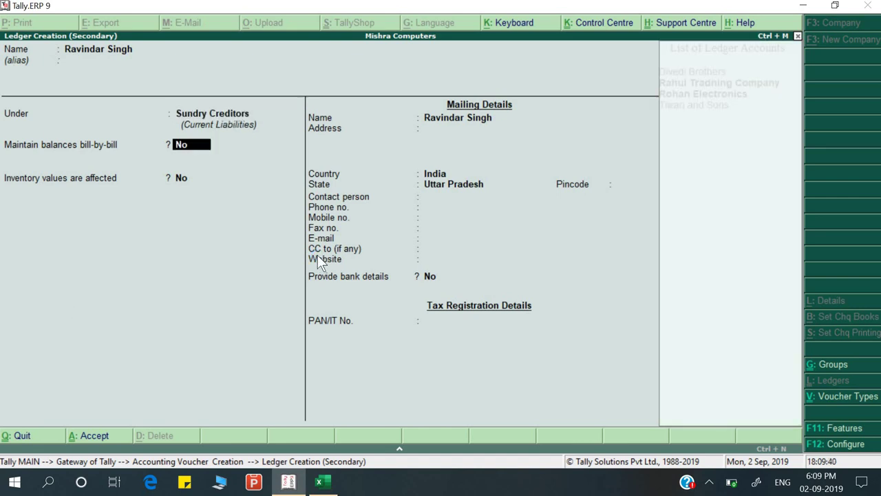
Turn on bill-by-bill balances and pass through the remaining ledger fields
type("y")
key("Return")
key("Return")
key("Return")
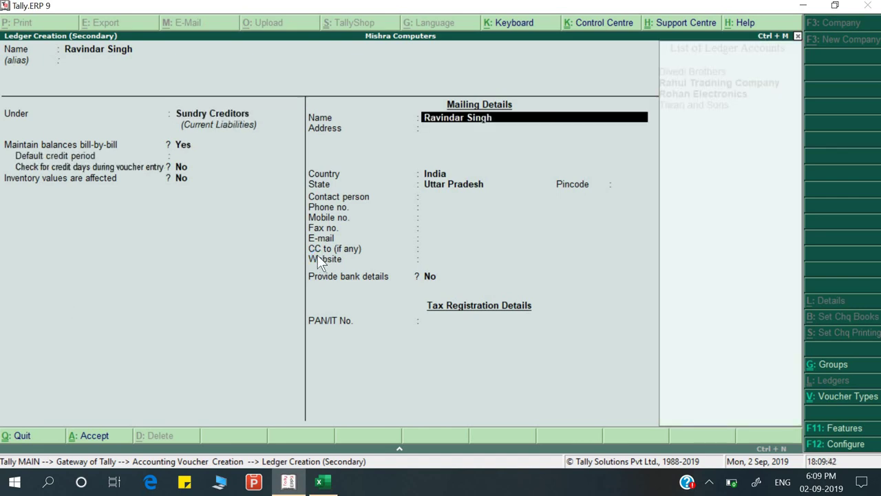
key("Return")
key("Return")
key("Return")
key("Return")
key("Return")
key("alt+Tab")
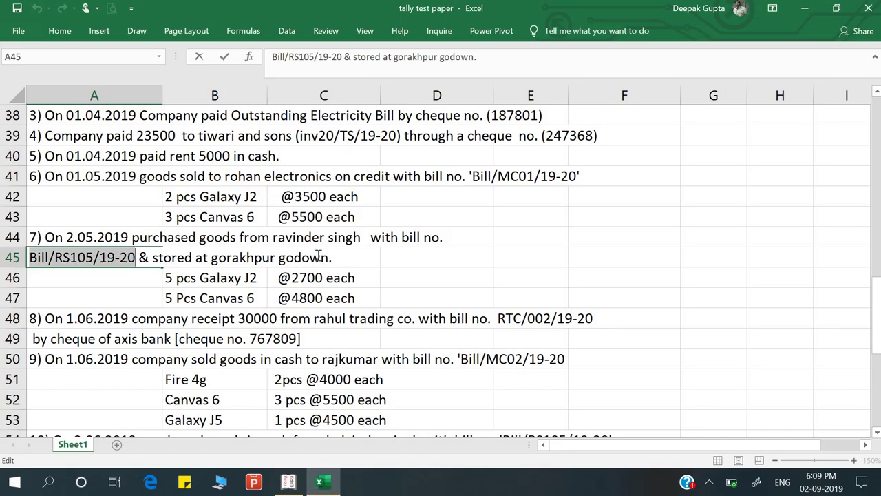
key("alt+Tab")
key("Return")
key("Return")
key("Return")
key("Return")
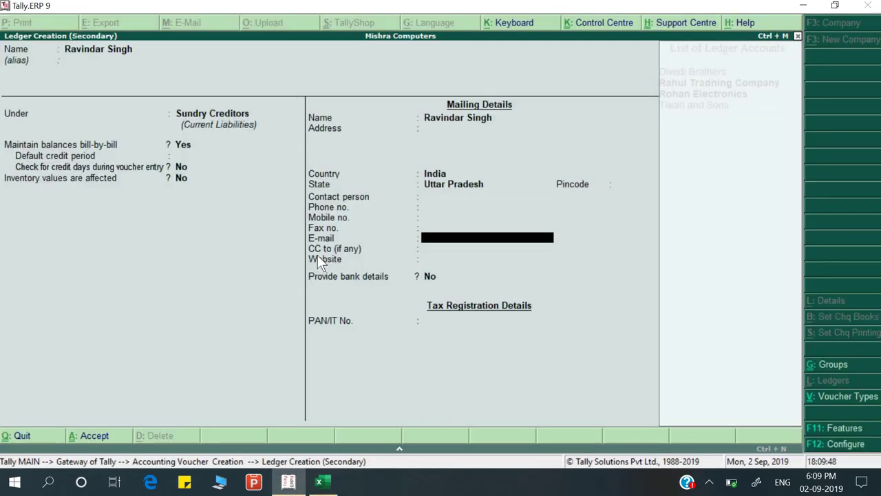
key("Return")
key("Return")
key("Return")
key("Return")
key("Return")
Save the supplier ledger, then create a 'Purchase' ledger under Purchase Accounts
key("Return")
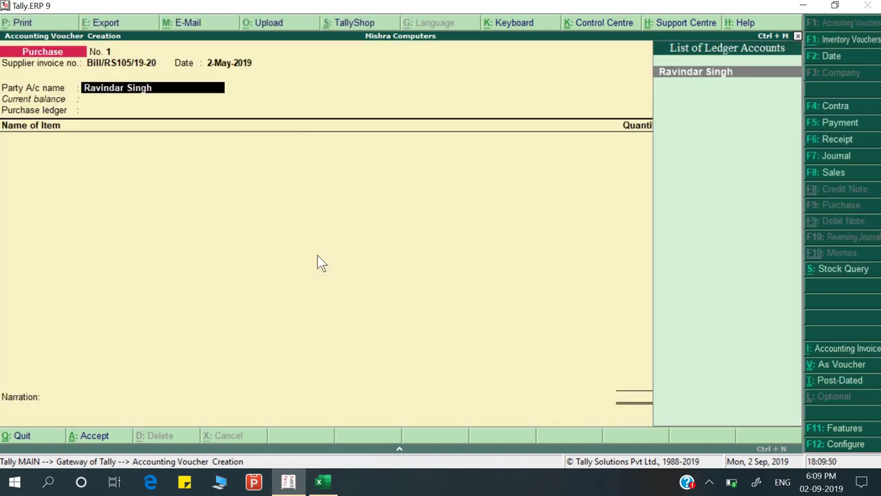
key("Return")
key("Return")
key("Return")
key("Return")
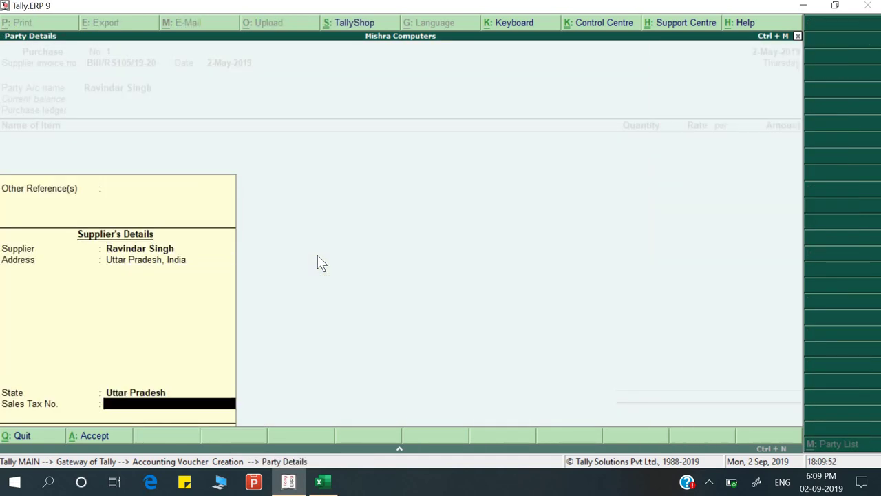
key("Return")
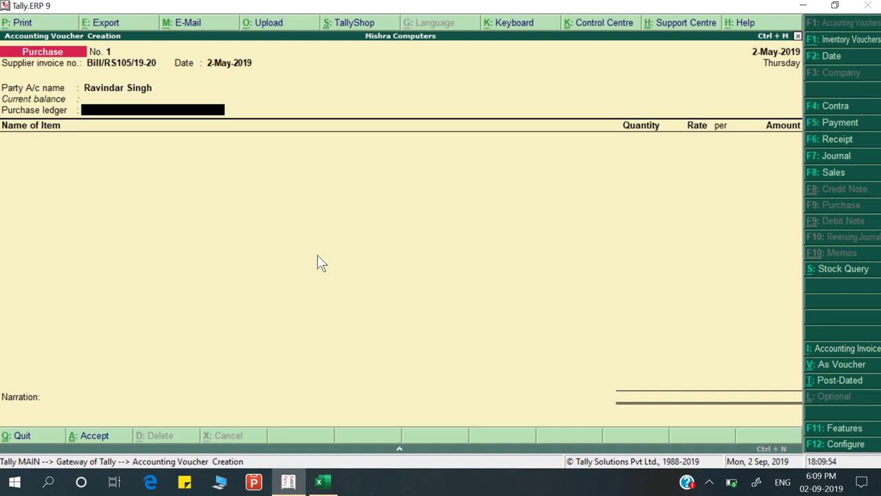
key("alt+c")
type("Purchase")
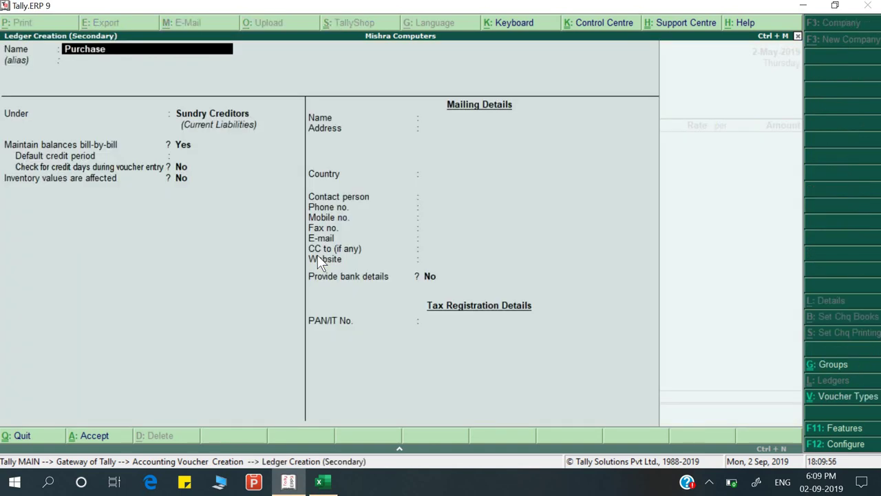
key("Return")
key("Return")
type("P")
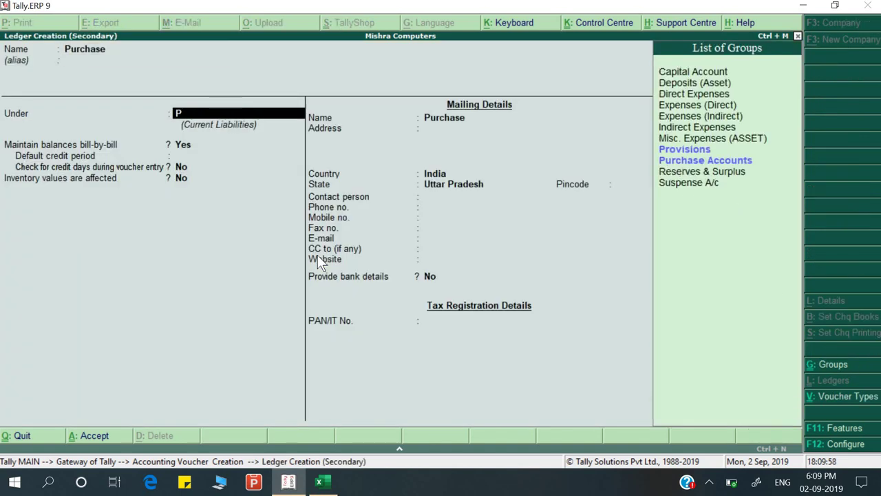
key("Down")
key("Return")
key("Return")
key("Return")
key("Return")
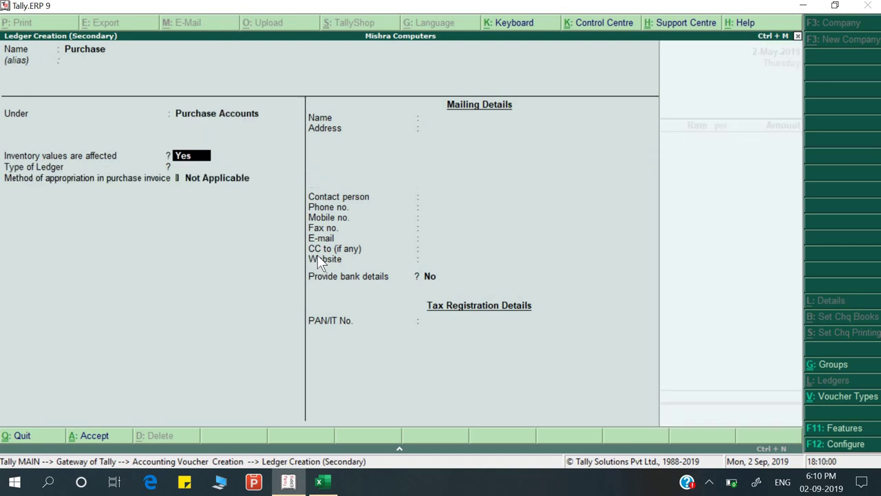
key("Return")
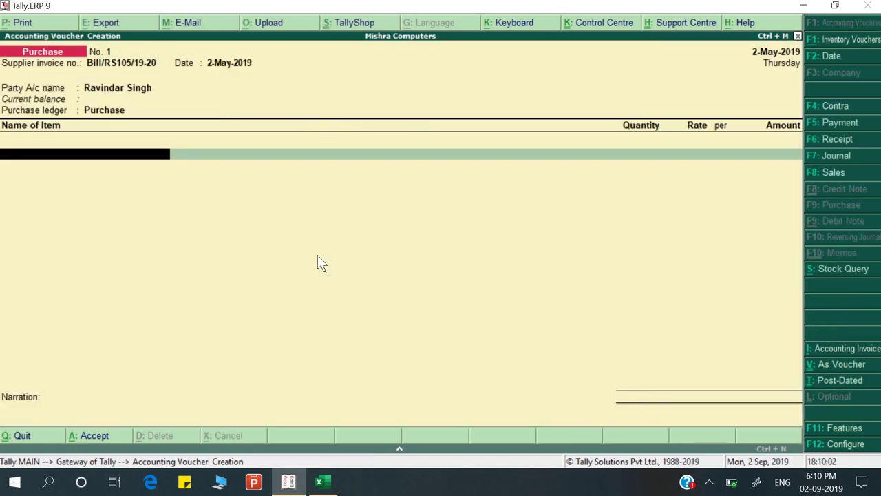
key("alt+Tab")
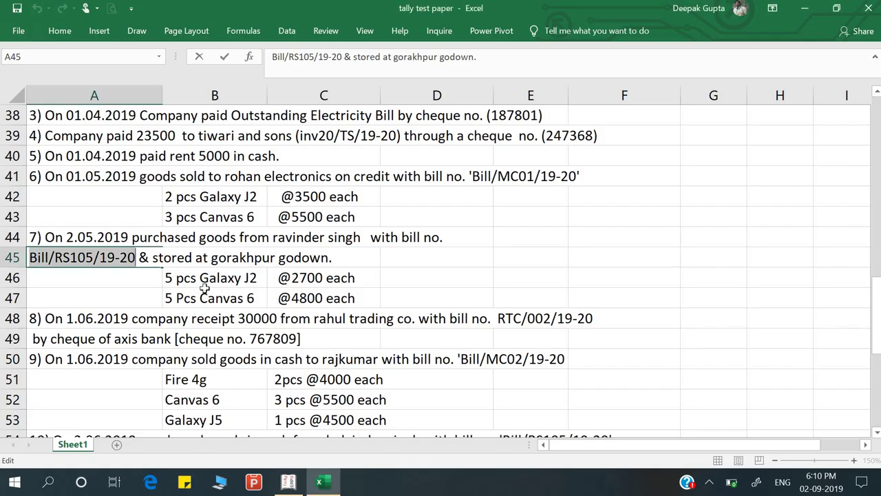
Add Galaxy J2 from the Gorakhpur godown: 5 pcs at 2,700
key("alt+Tab")
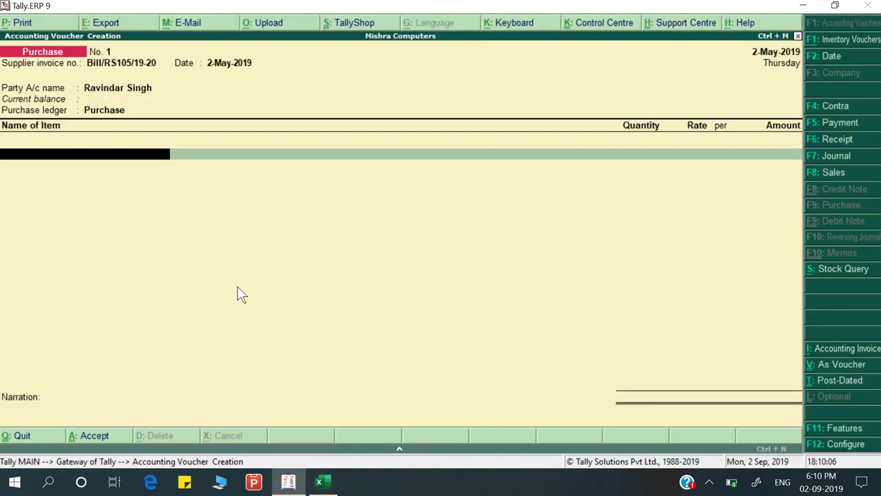
type("Ga")
key("Down")
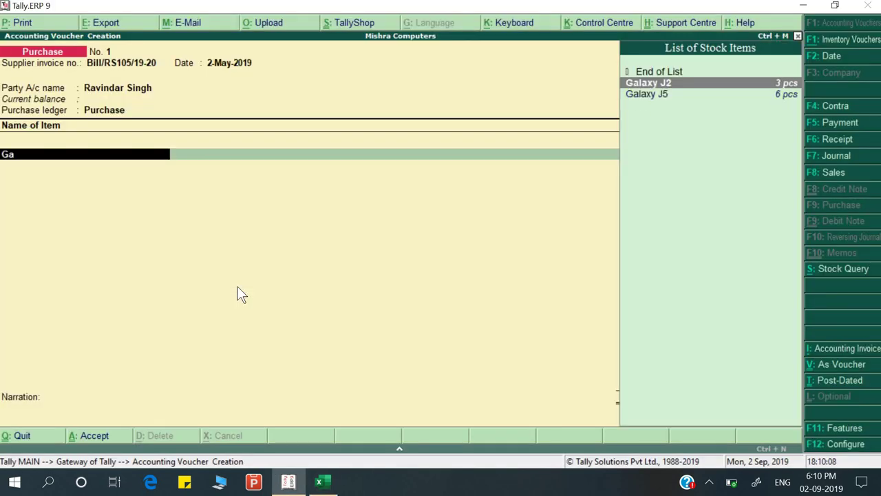
key("Return")
key("Return")
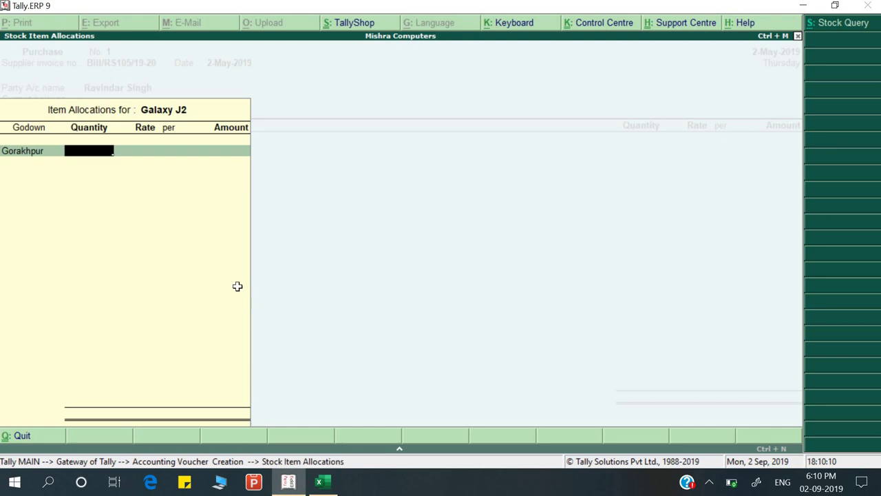
key("alt+Tab")
key("alt+Tab")
type("5")
key("Return")
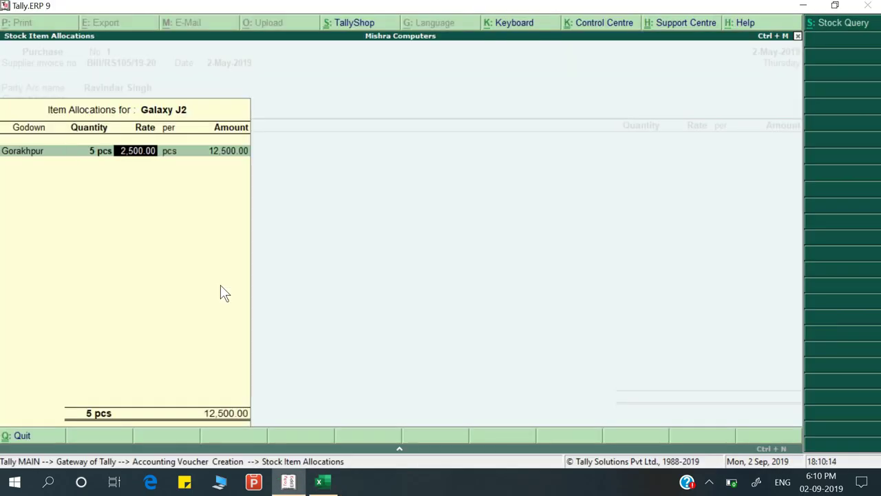
type("2,700")
key("Return")
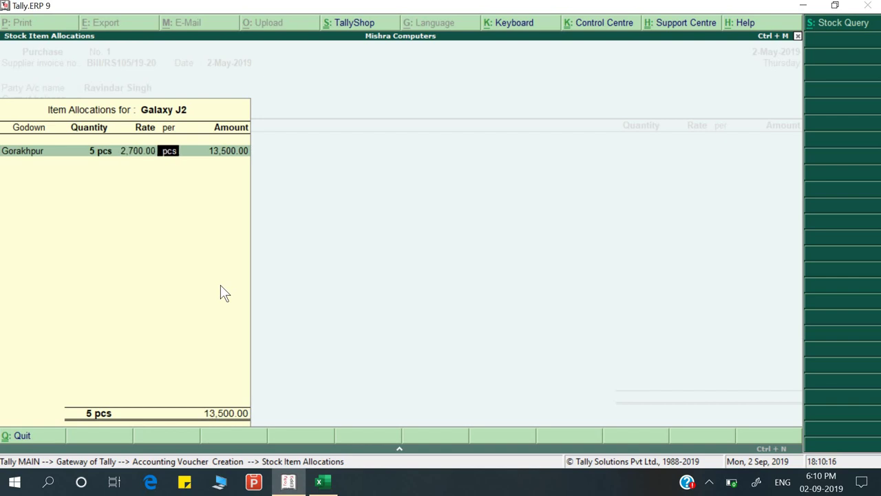
key("Return")
key("Return")
key("alt+Tab")
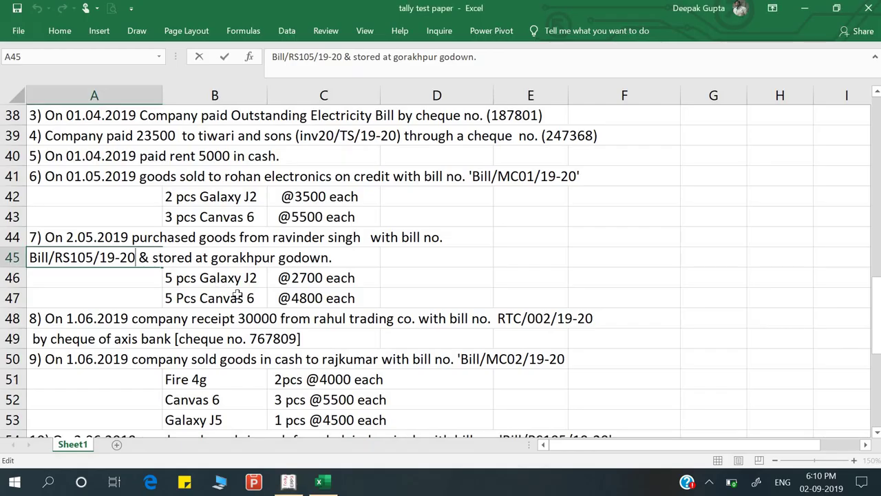
key("alt+Tab")
Add Canvas 6 from Gorakhpur: 5 pcs at 4,800, totalling 37,500
type("Ca")
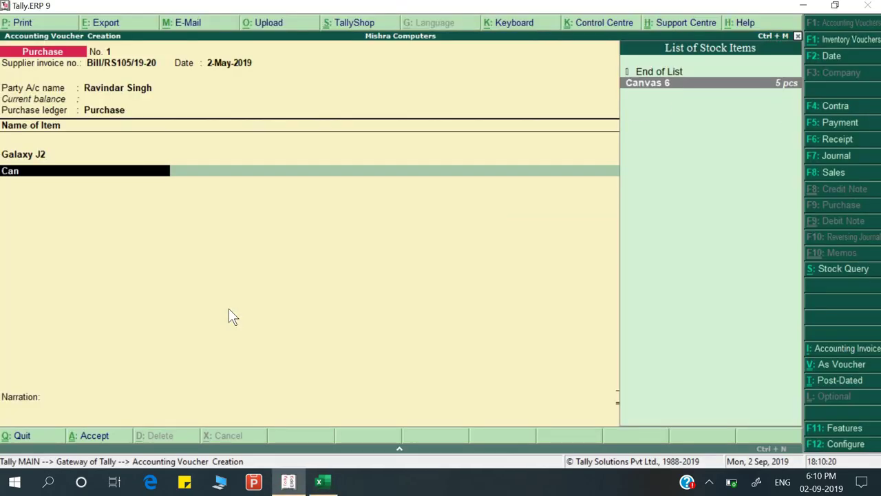
key("Return")
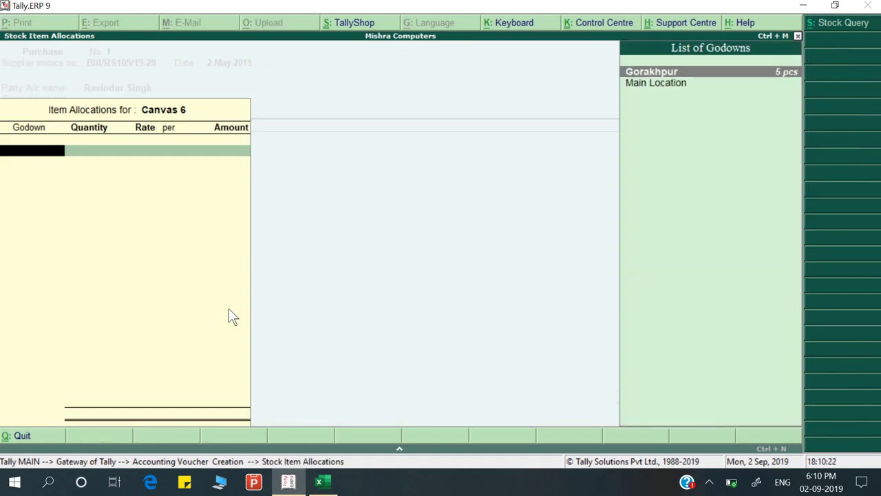
key("alt+Tab")
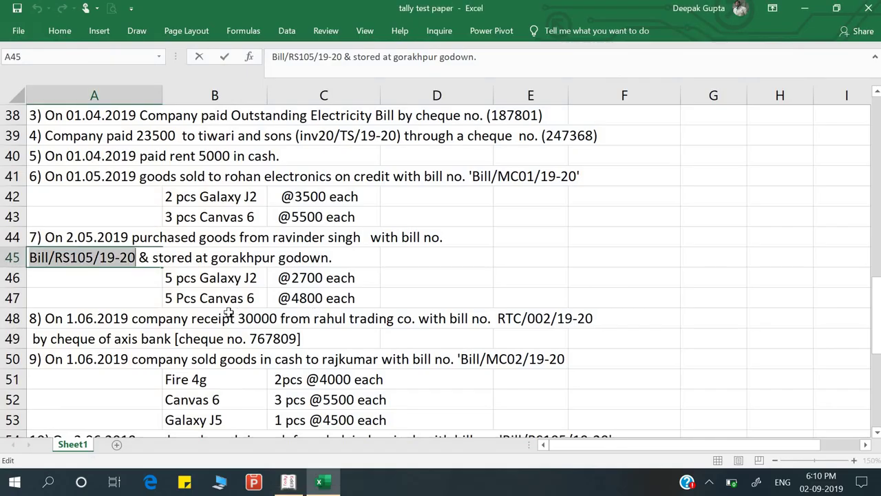
key("alt+Tab")
key("alt+Tab")
key("alt+Tab")
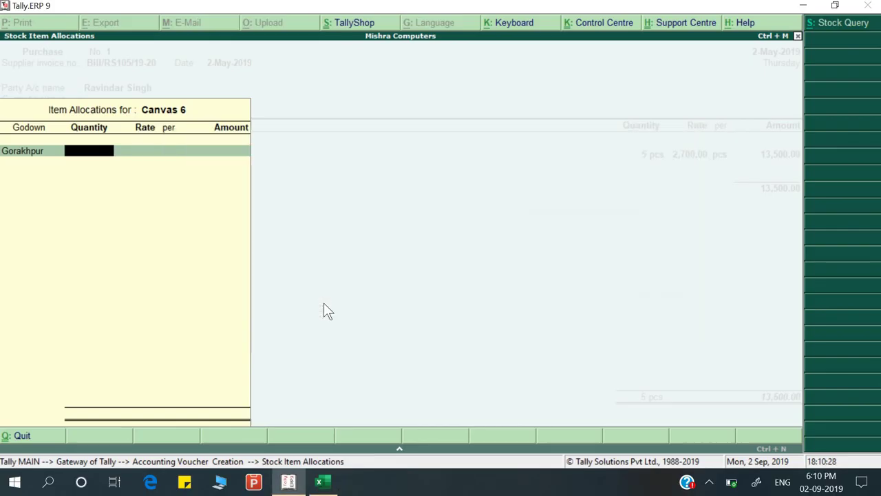
type("5")
key("Return")
type("4,8")
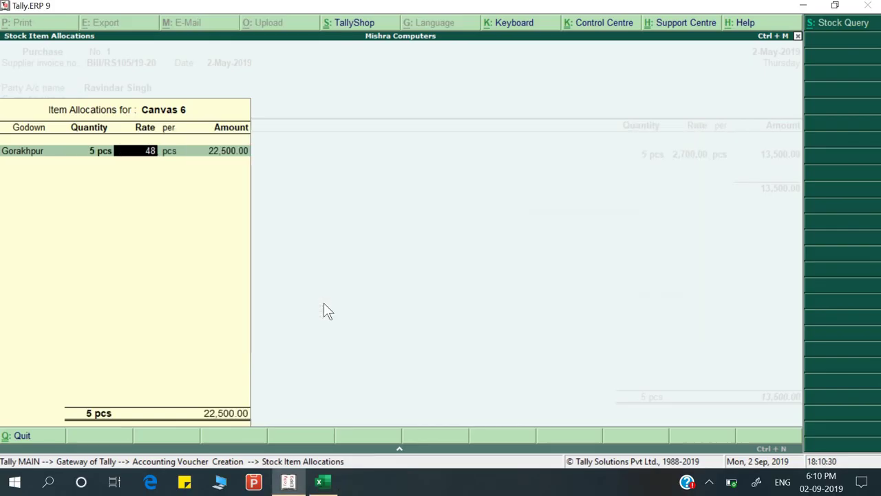
type("00")
key("Return")
key("Return")
key("Return")
key("Return")
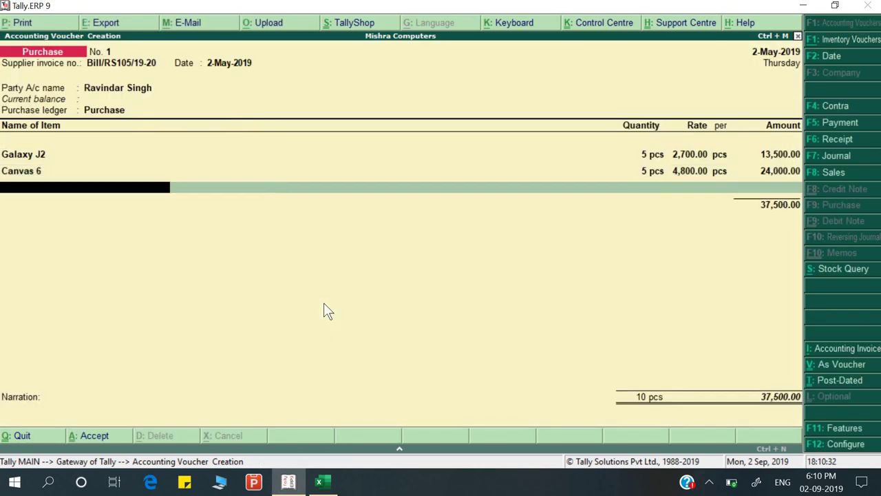
key("alt+Tab")
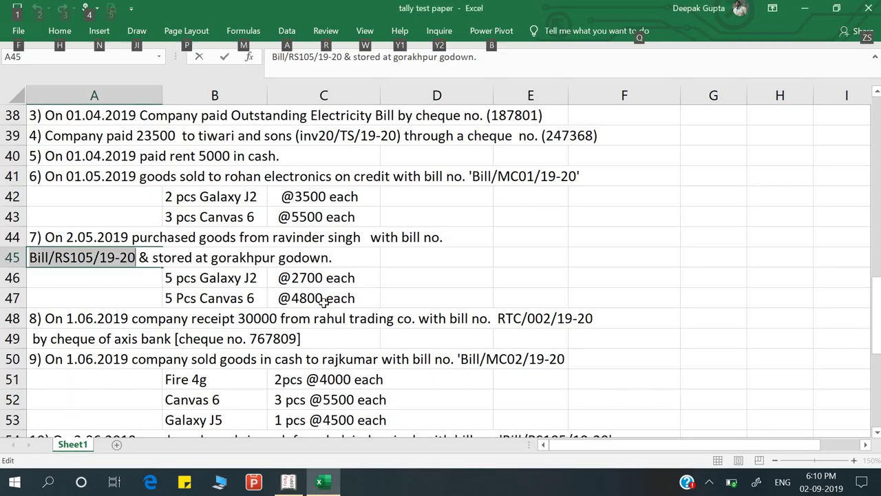
key("alt+Tab")
Record the bill as New Ref, add narration 'Being goods purchase', and save the voucher
key("Return")
key("Return")
key("Return")
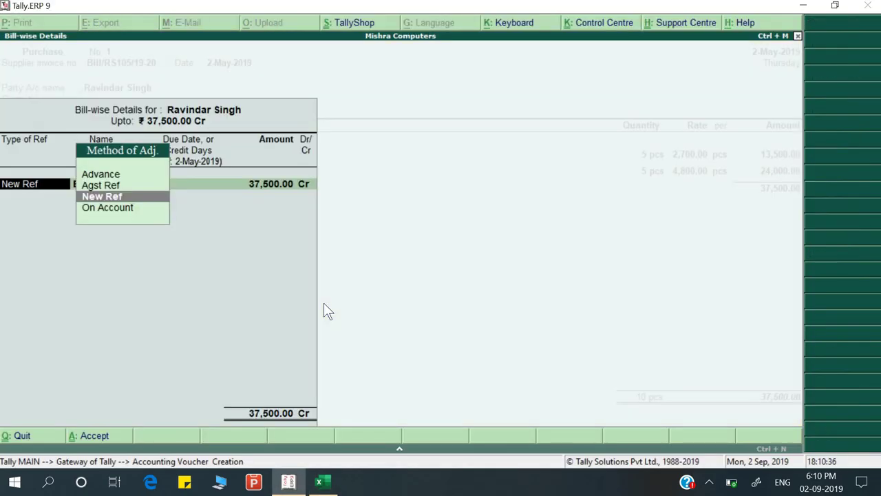
key("Return")
key("Return")
key("Return")
key("Return")
key("Return")
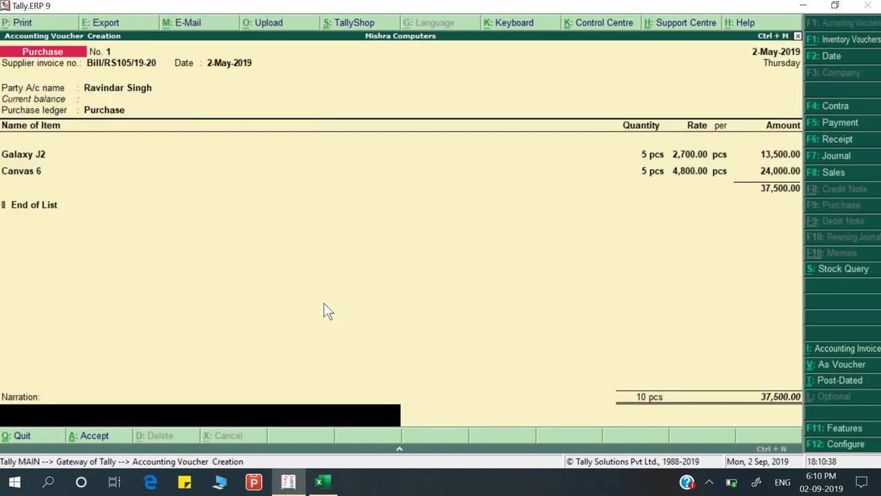
type("Being good s")
type("s")
type("purchase")
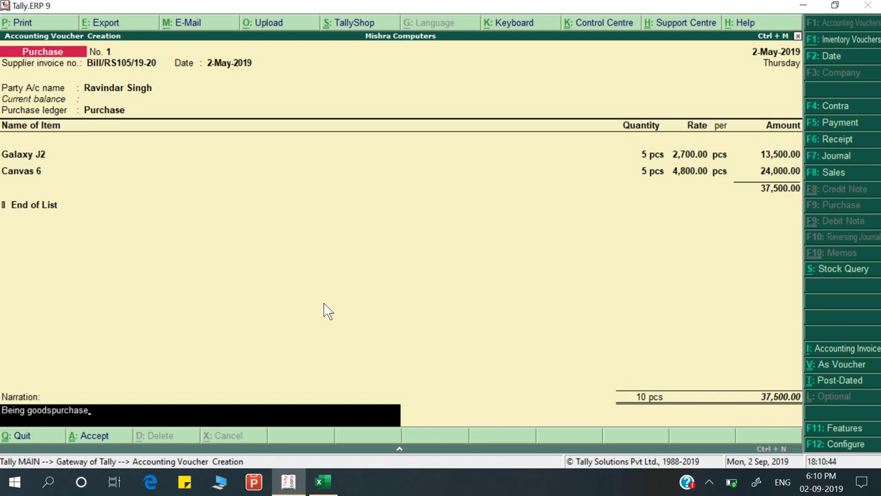
key("BackSpace")
key("BackSpace")
key("BackSpace")
key("BackSpace")
key("BackSpace")
key("BackSpace")
type("purchase")
key("Return")
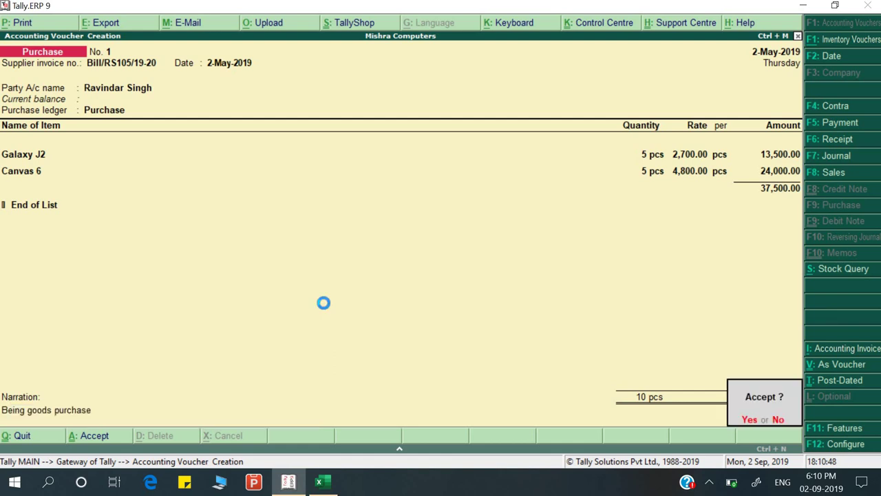
key("y")
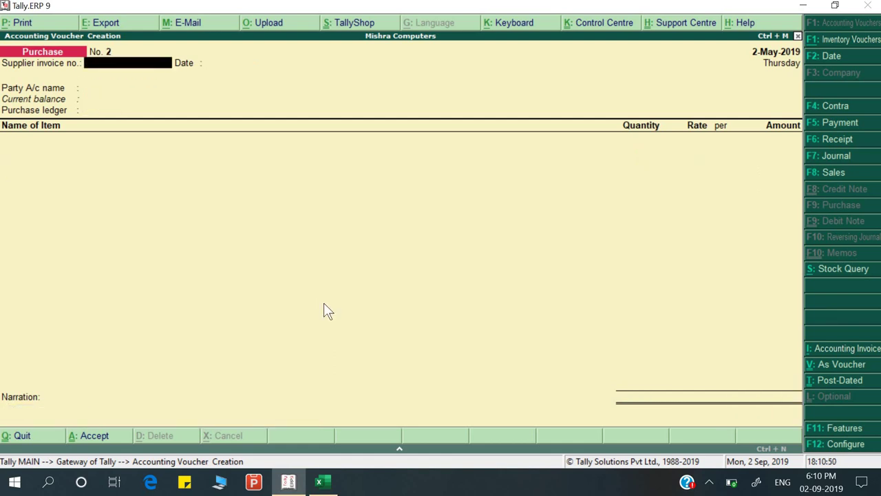
key("Escape")
Open the Day Book from 1-Apr-2019 and the Rohan Electronics sales voucher
key("y")
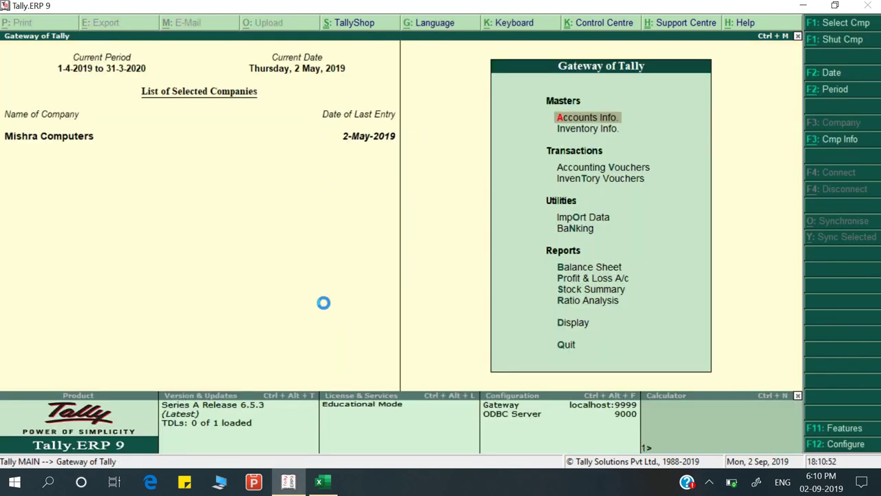
key("d")
key("y")
key("alt+F2")
type("1-4-2019")
key("Return")
key("Return")
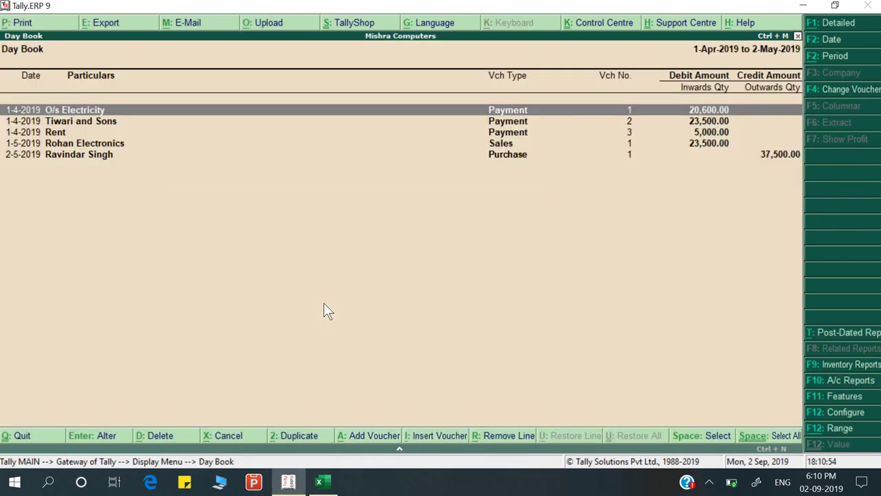
key("Down")
key("Down")
key("Down")
key("Return")
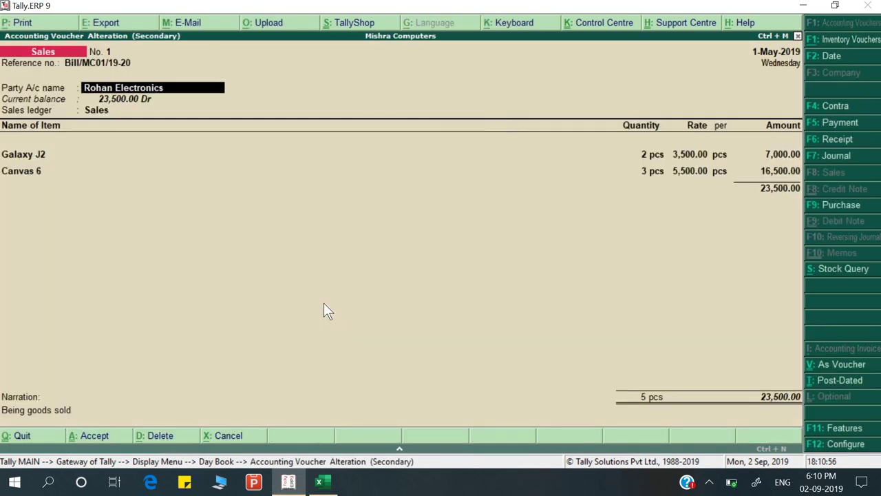
Correct the Rohan Electronics ledger group to Sundry Debtors, keeping bill-by-bill balances
key("ctrl+Return")
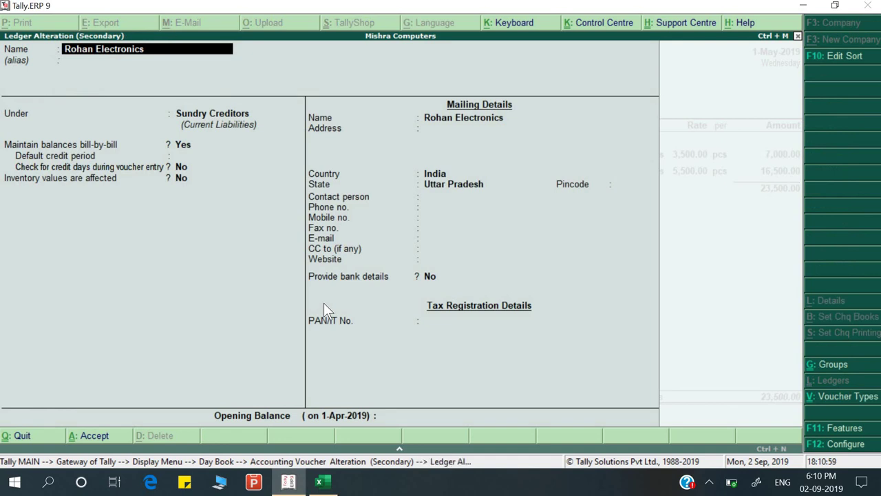
key("Return")
key("Return")
type("S")
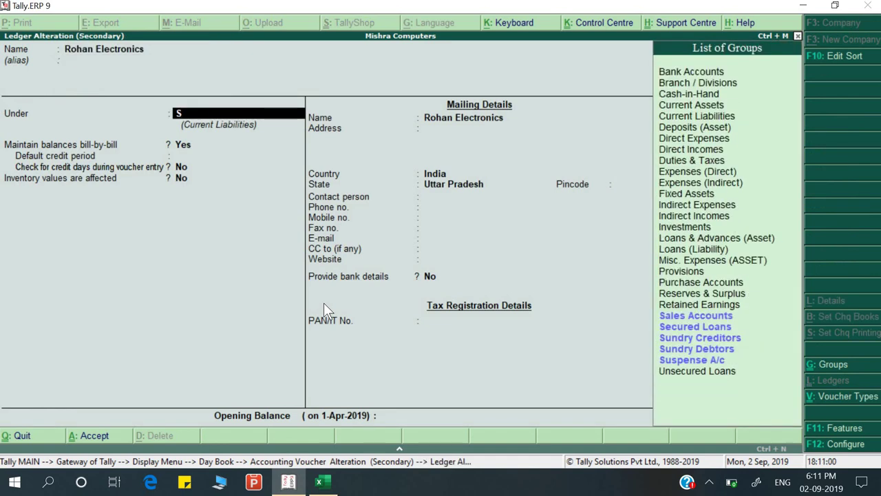
key("Down")
key("Down")
key("Down")
key("Down")
key("Return")
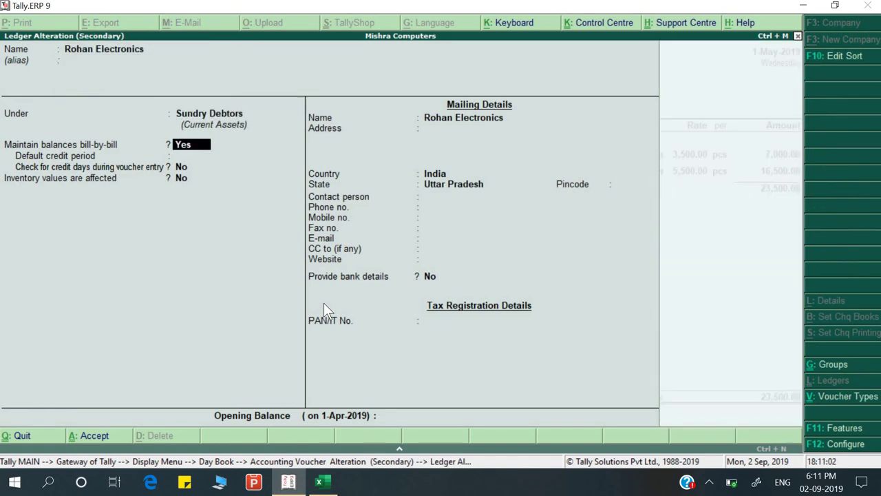
key("Return")
key("Return")
key("ctrl+a")
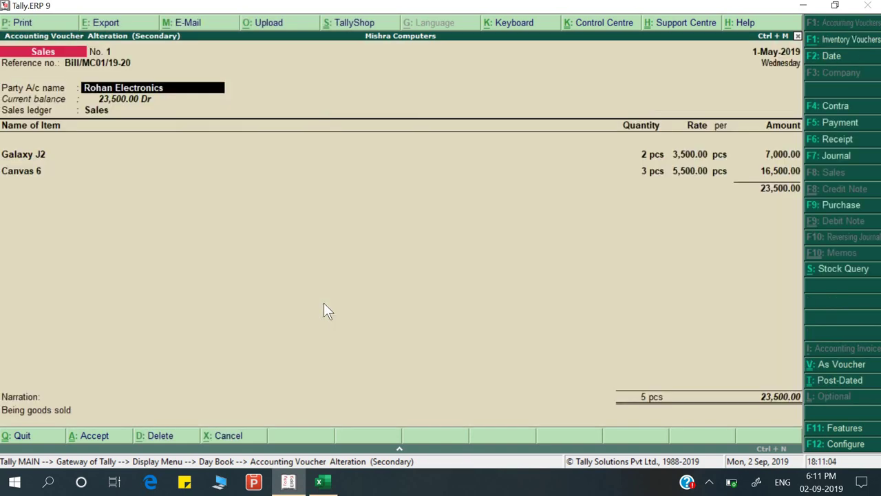
key("Return")
key("Return")
key("Return")
key("Return")
key("Return")
key("Return")
key("Return")
key("Return")
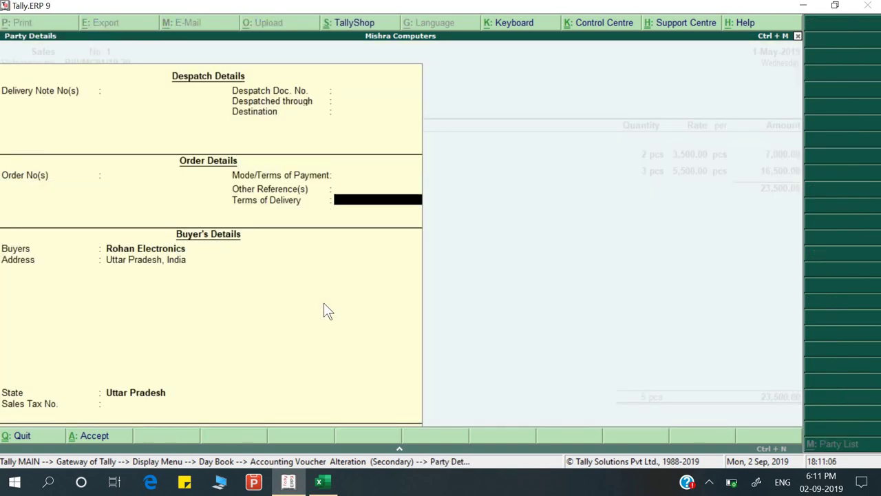
Step through the 23,500 sales voucher's items and bill-wise details and accept it
key("Return")
key("Return")
key("Return")
key("Return")
key("Return")
key("Return")
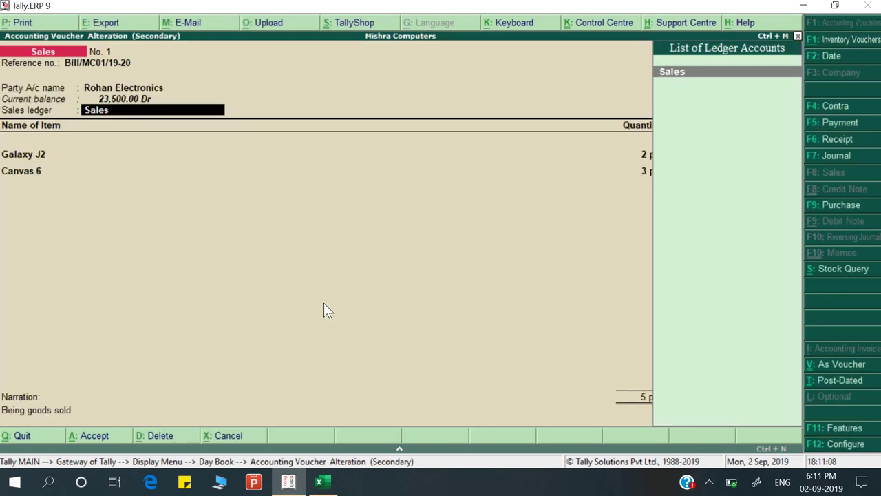
key("Return")
key("Return")
key("Return")
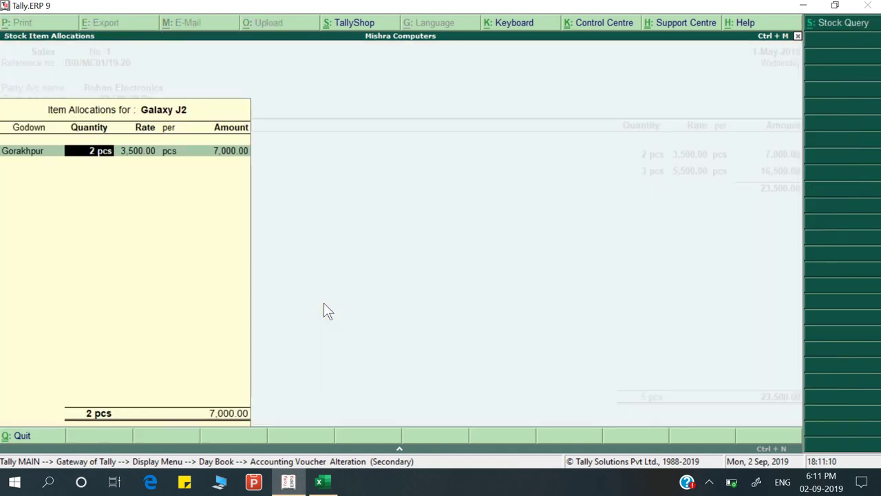
key("Return")
key("Return")
key("Return")
key("Return")
key("Return")
key("Return")
key("Return")
key("Return")
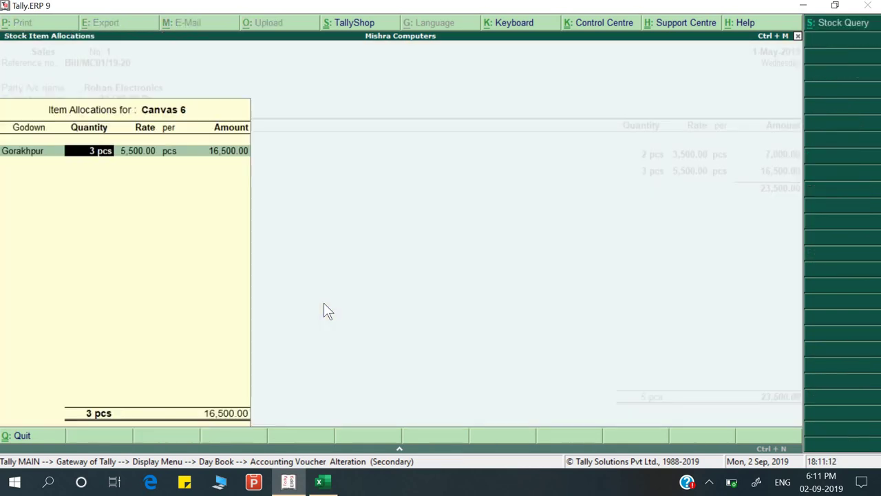
key("Return")
key("Return")
key("Return")
key("Return")
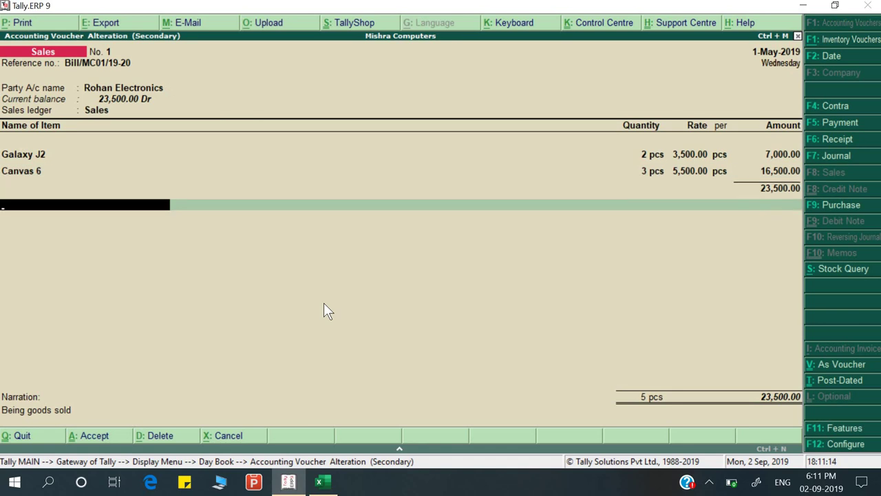
key("Return")
key("Return")
key("Return")
key("Return")
key("Return")
key("Return")
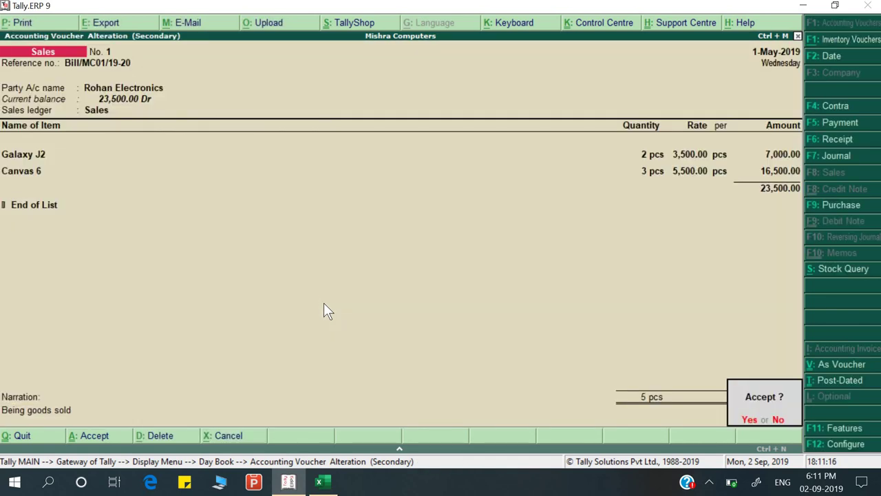
key("Return")
key("Escape")
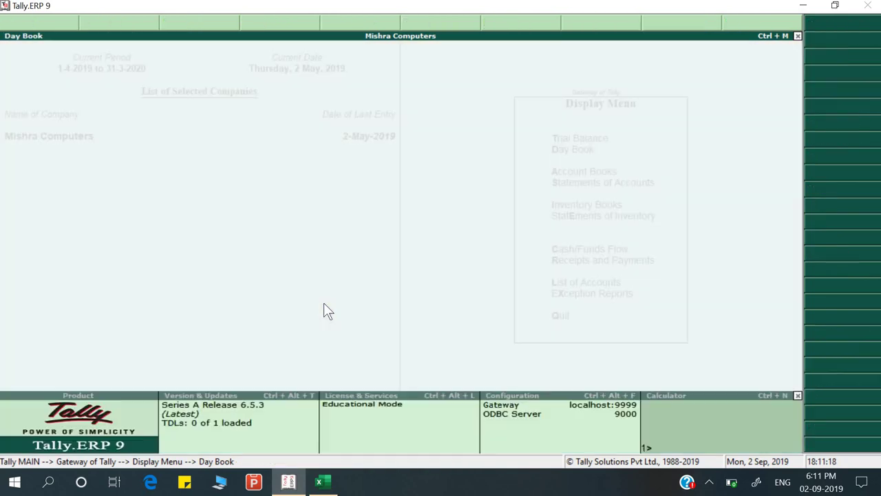
key("alt+Tab")
key("F2")
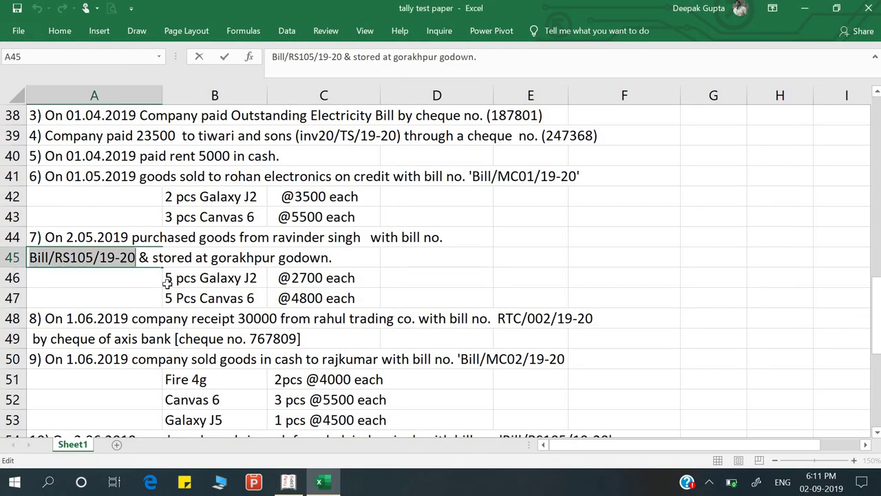
left_click(278, 243)
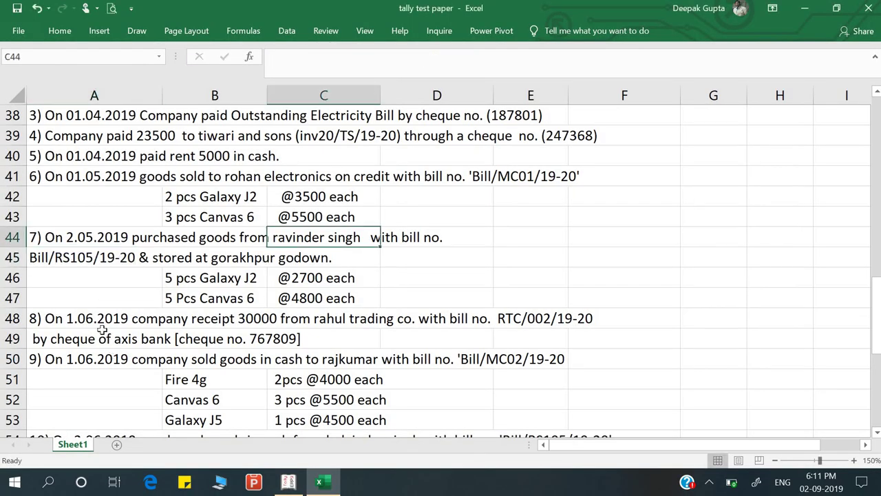
left_click(103, 330)
left_click(102, 320)
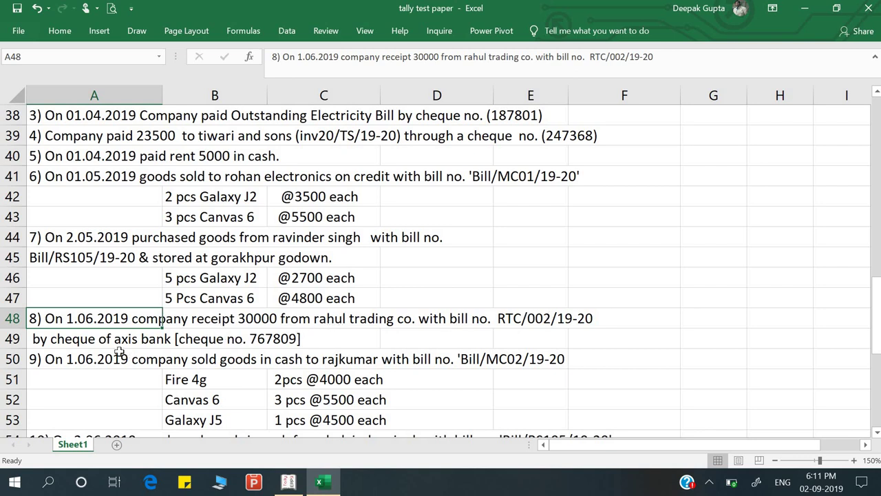
left_click(102, 337)
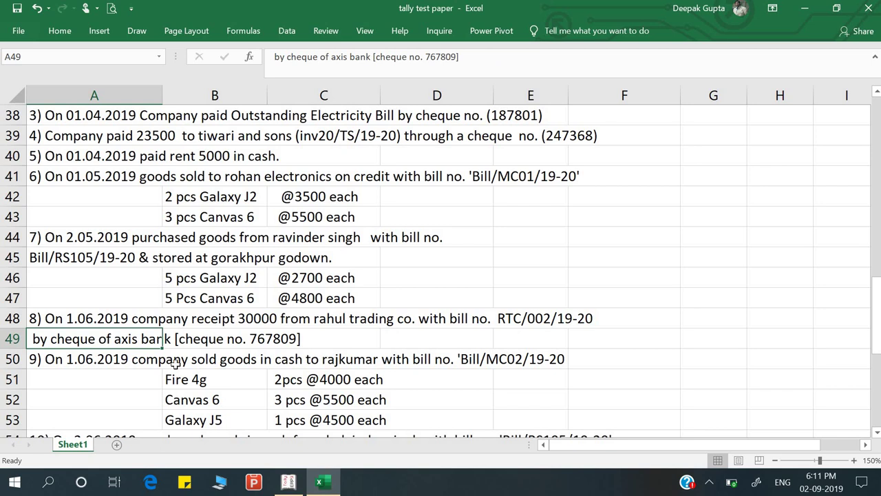
key("alt")
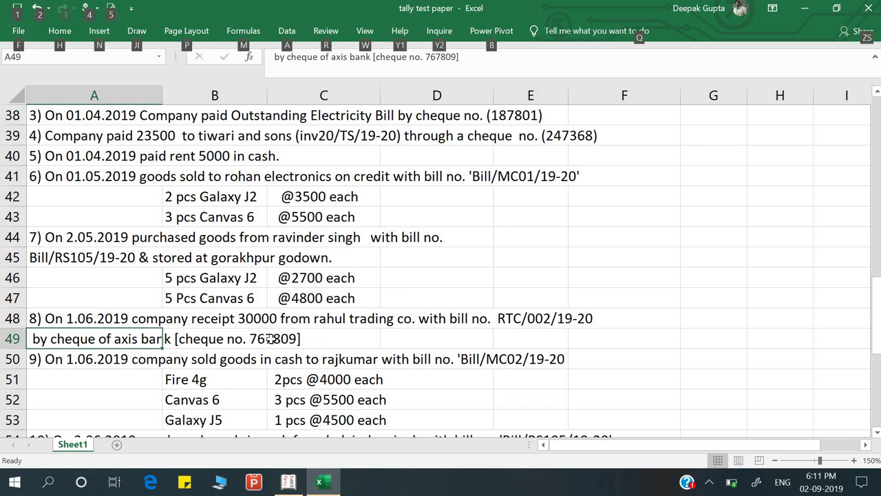
key("alt+Tab")
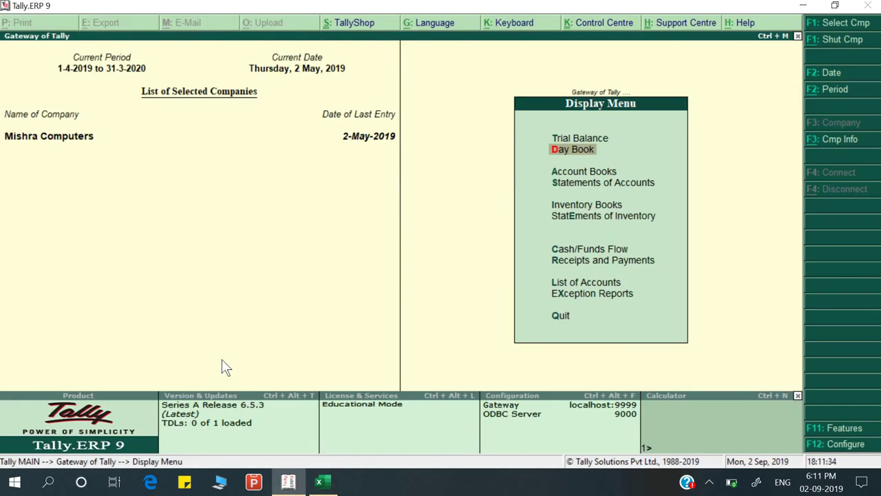
Start a Receipt voucher under Accounting Vouchers dated 1-Jun-2019
key("alt+Tab")
key("alt+Tab")
key("Escape")
key("Down")
key("Up")
key("Up")
key("Up")
key("Up")
key("Up")
key("Up")
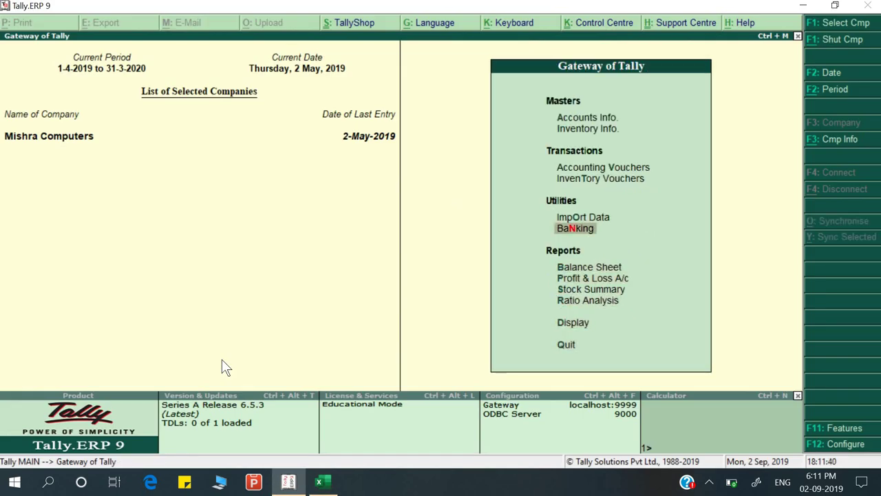
key("Up")
key("Up")
key("Up")
key("Return")
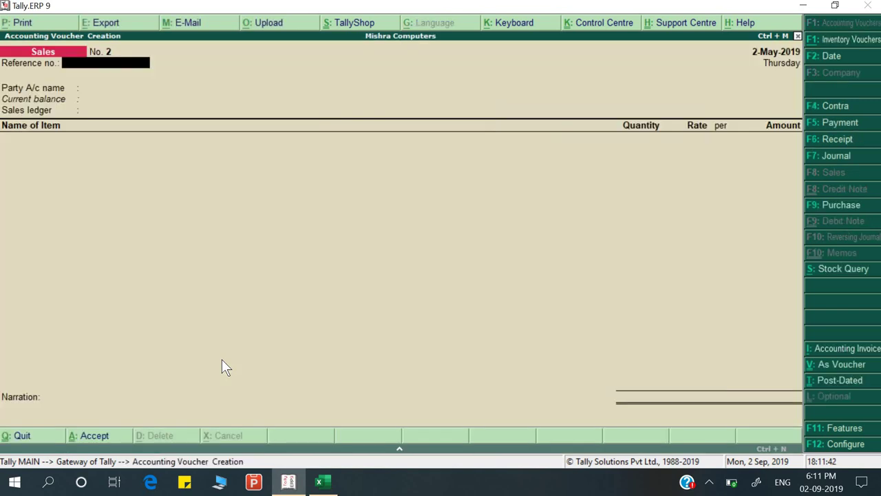
key("F6")
key("F2")
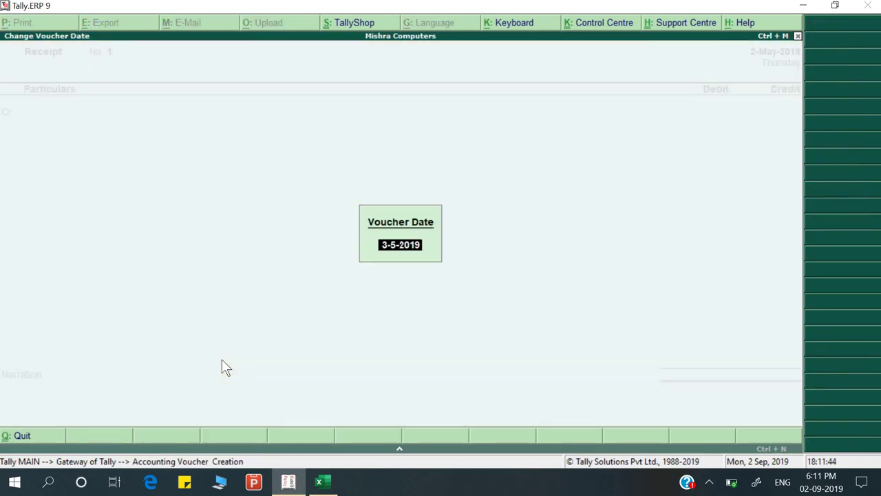
key("alt+Tab")
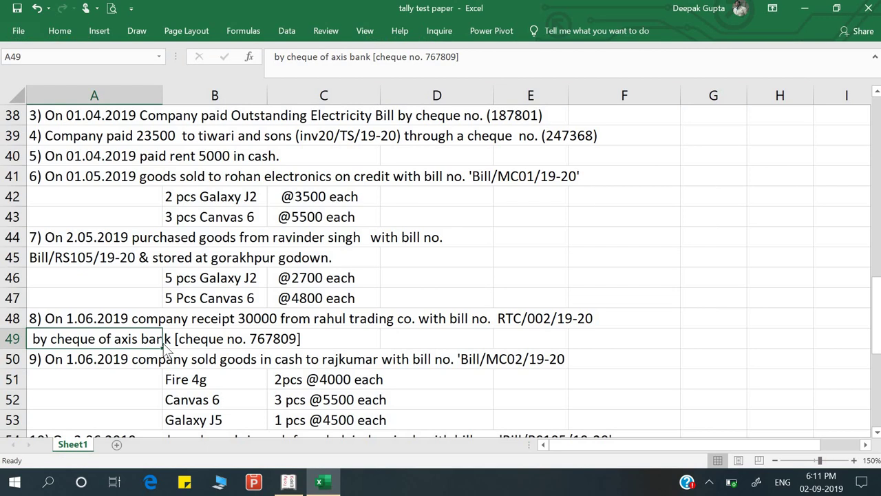
key("alt+Tab")
type("1-6")
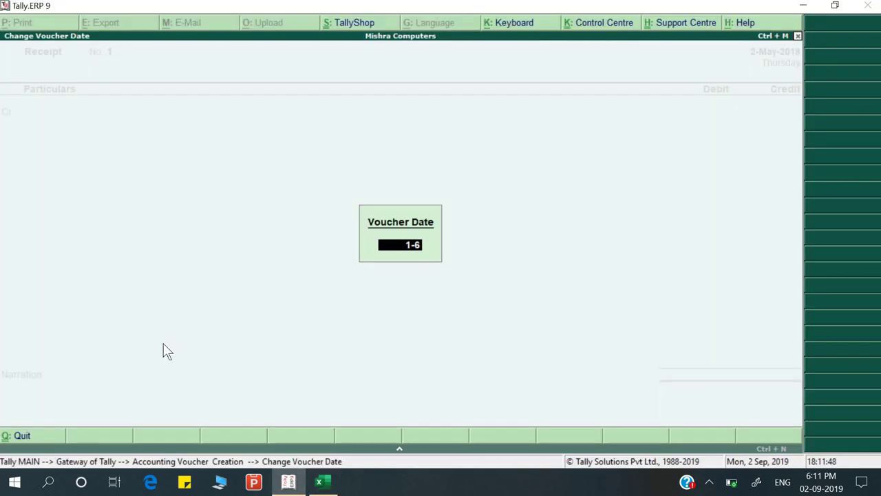
key("Return")
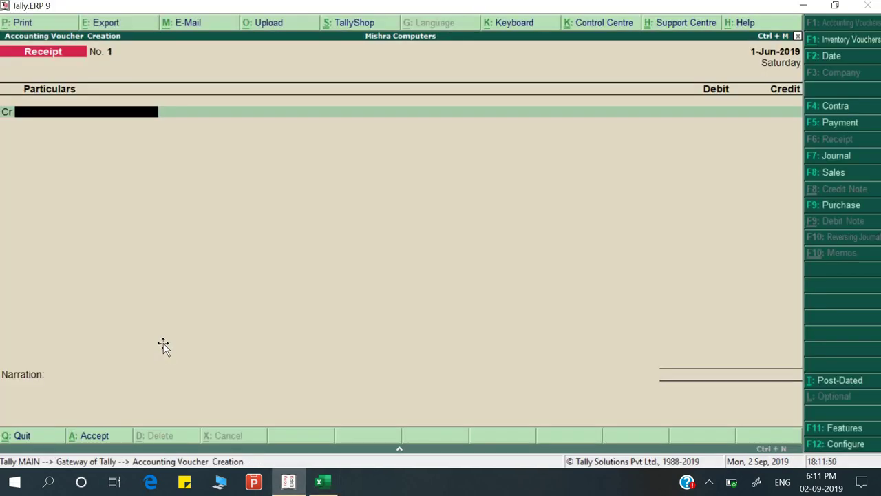
Credit Rahul Trading Company with 30,000 on the receipt
key("alt+Tab")
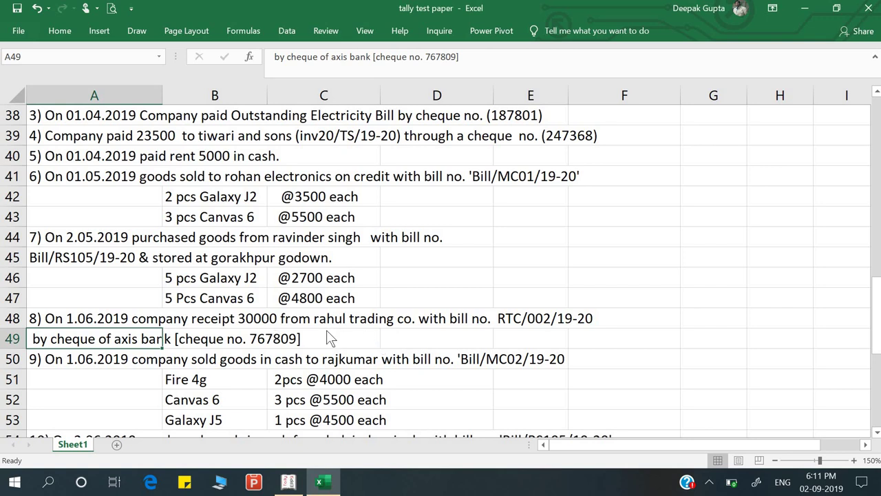
key("alt+Tab")
type("Rahu")
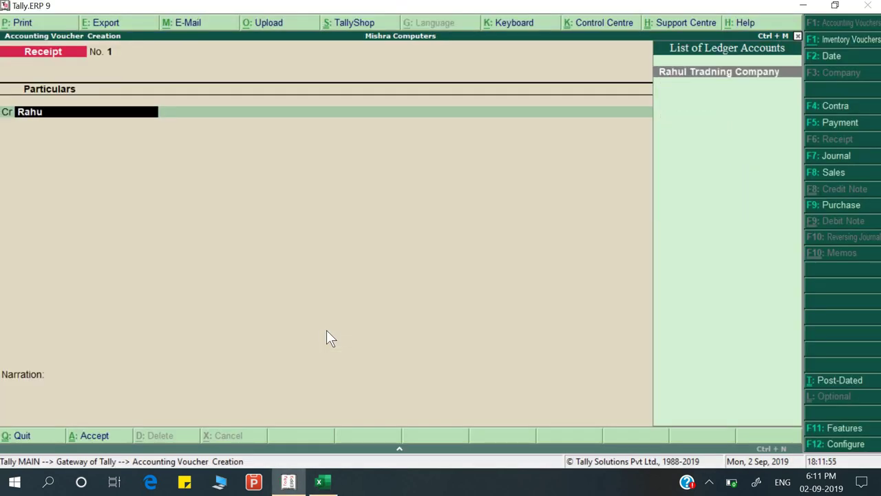
key("Return")
key("alt+Tab")
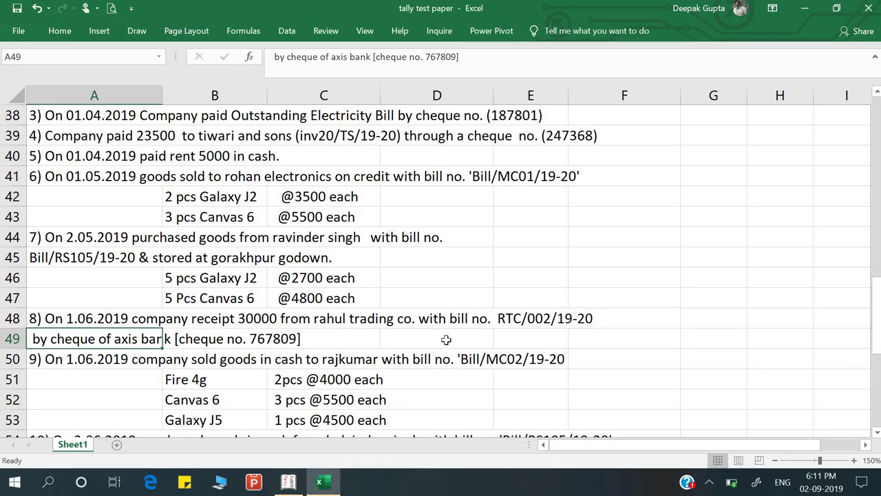
key("alt+Tab")
type("30,000")
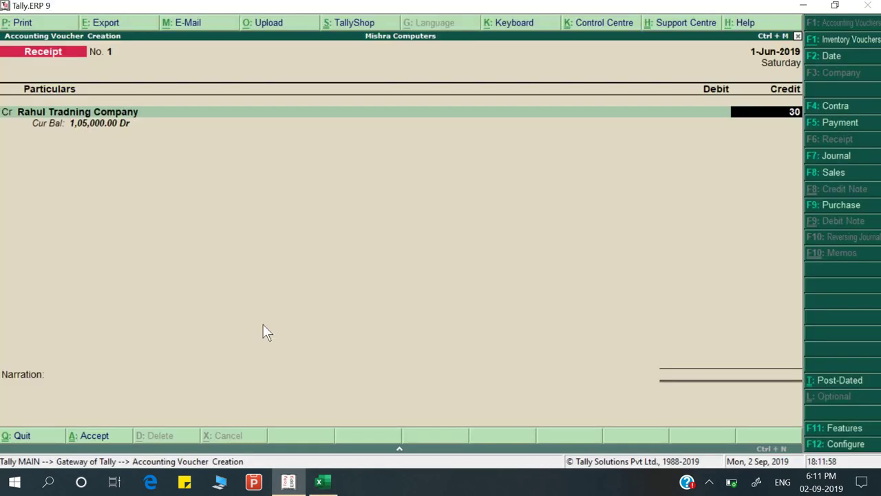
key("Return")
key("Return")
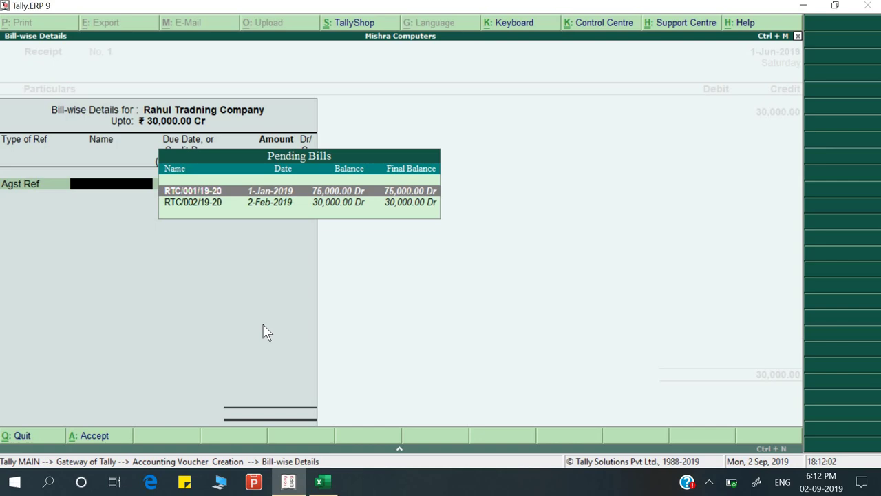
Adjust the receipt against pending bill RTC/002/19-20
key("Down")
key("alt+Tab")
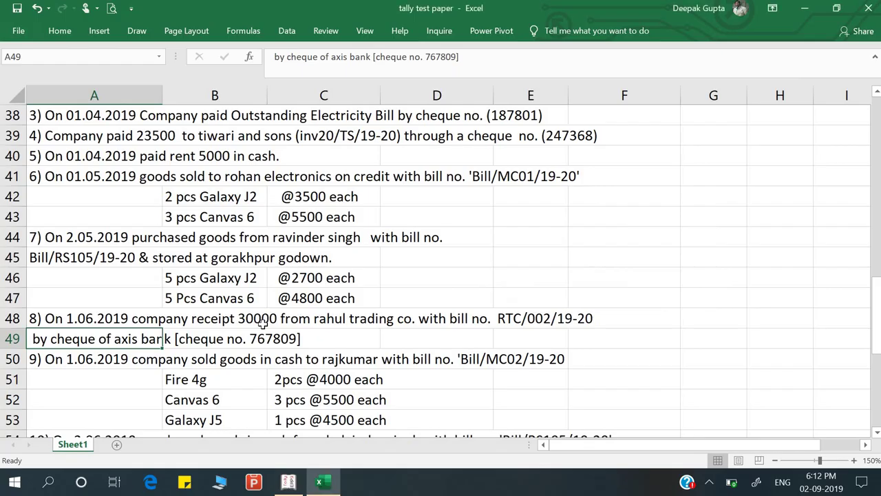
key("alt+Tab")
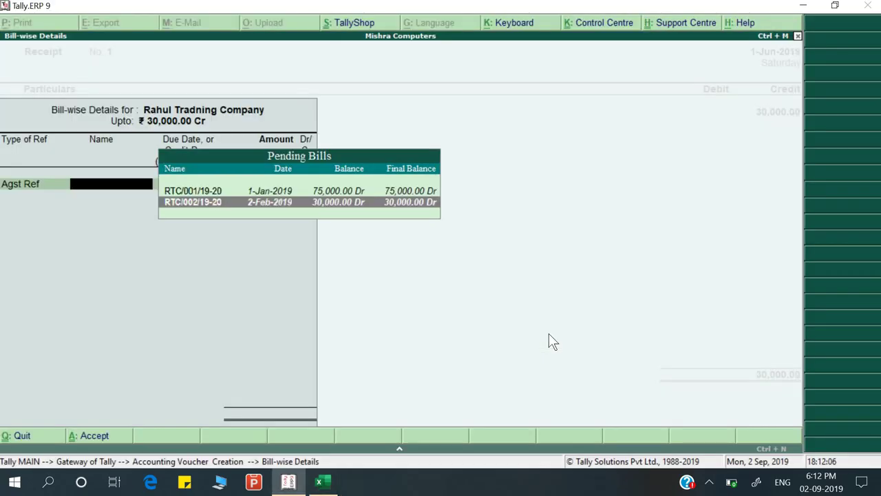
left_click(194, 203)
key("Return")
key("Return")
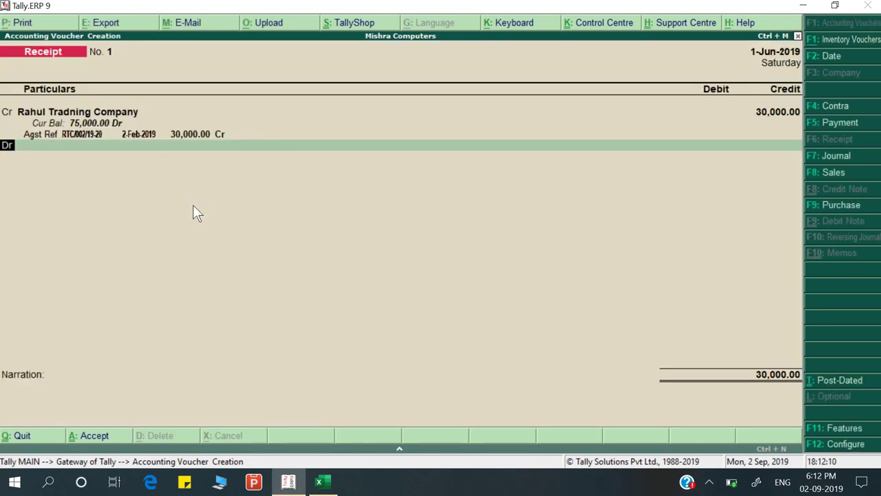
key("Return")
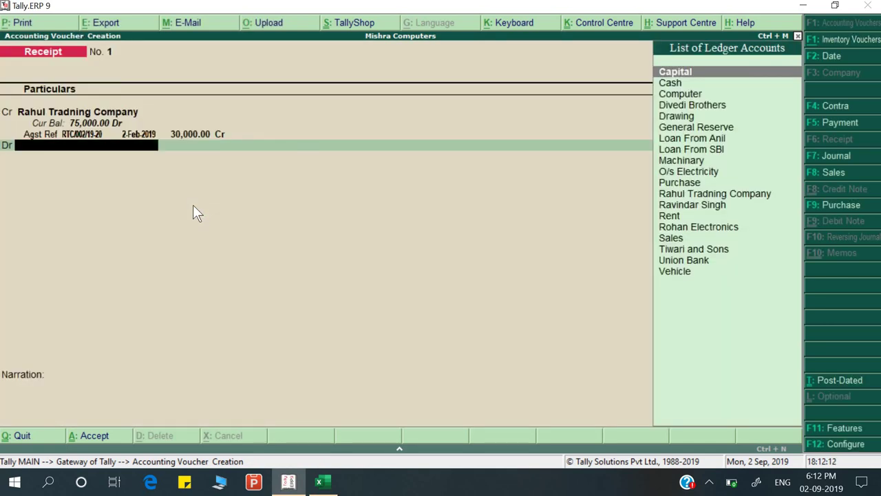
Debit Union Bank with 30,000
type("uni")
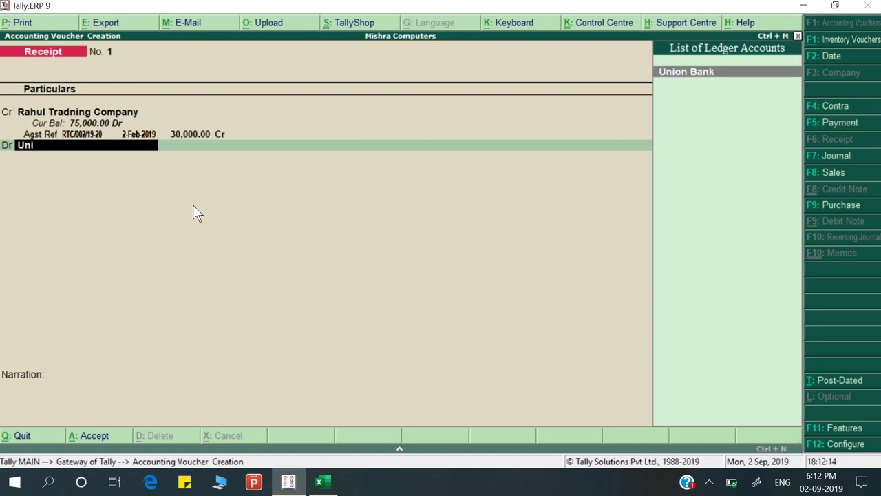
key("Return")
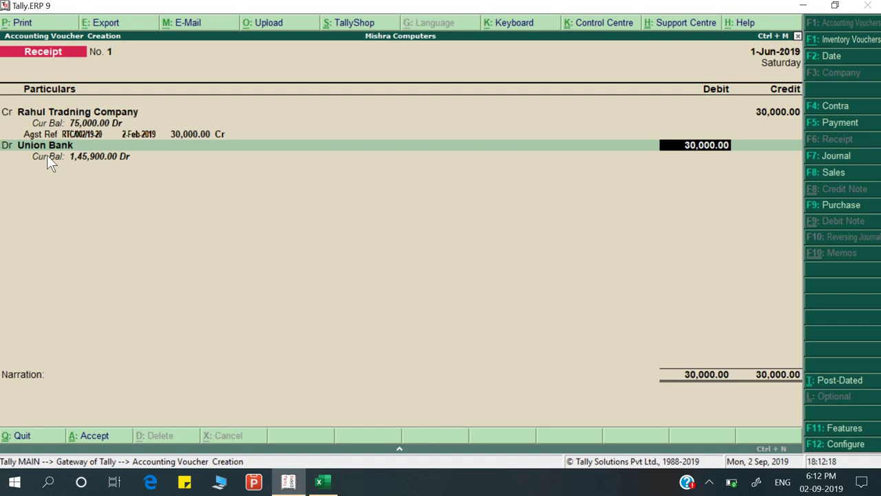
key("Return")
key("Return")
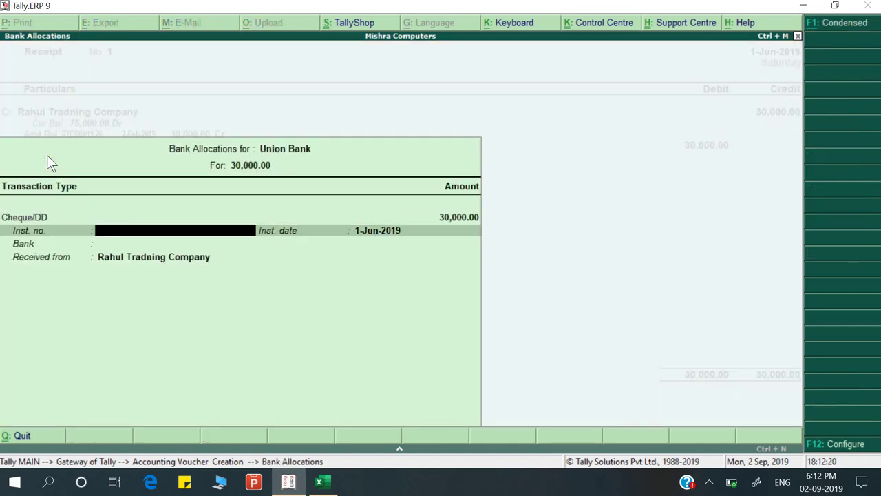
Fill the bank allocation with cheque 767809, dated 1-Jun-2019, drawn on Axis Bank
key("alt+Tab")
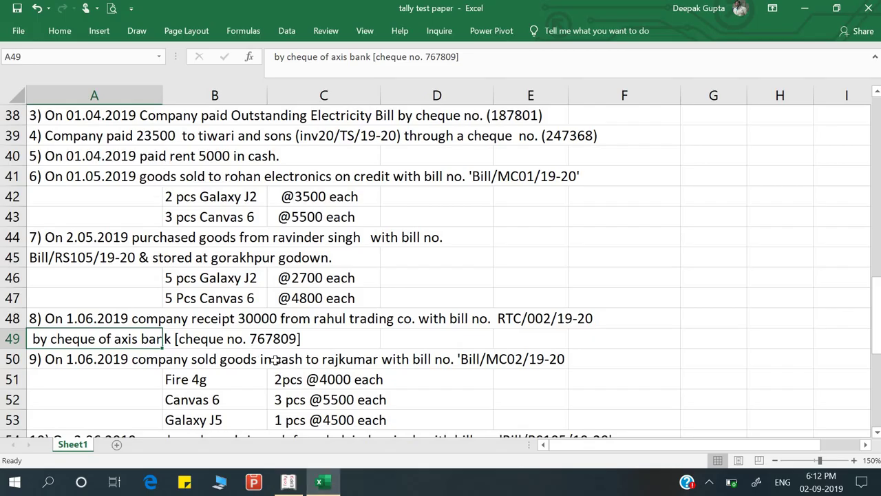
key("alt+Tab")
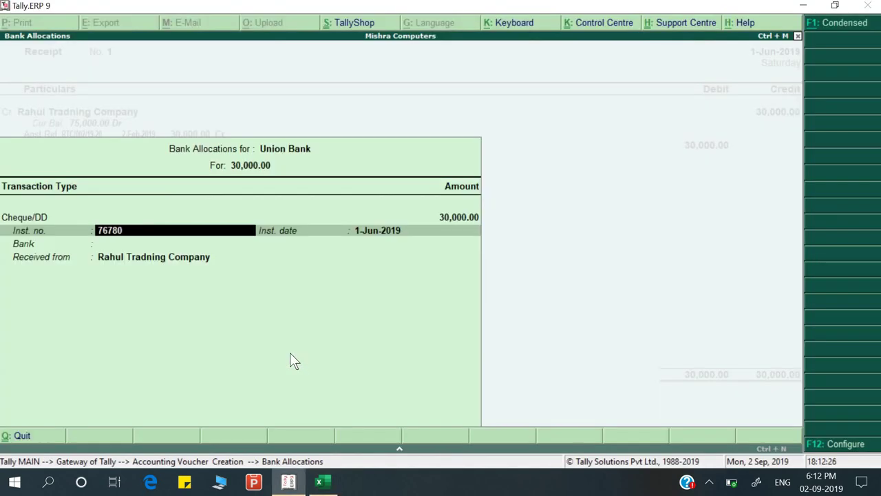
type("767809")
key("Return")
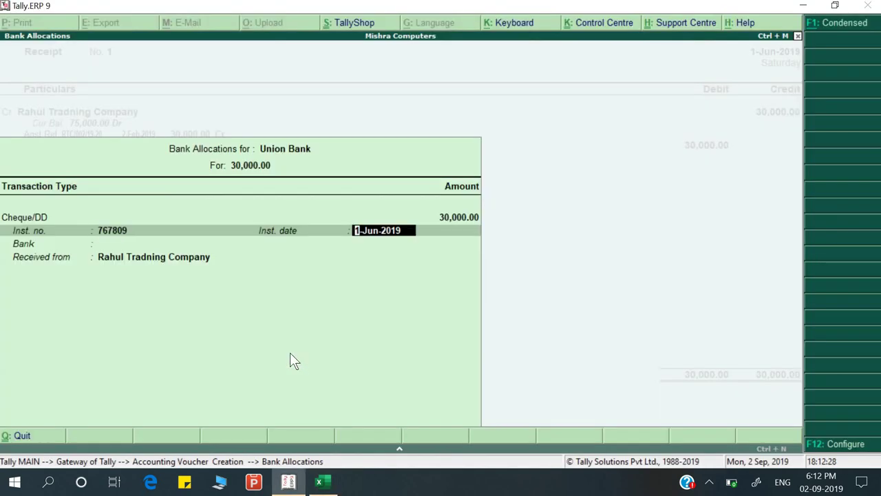
key("Return")
key("alt+Tab")
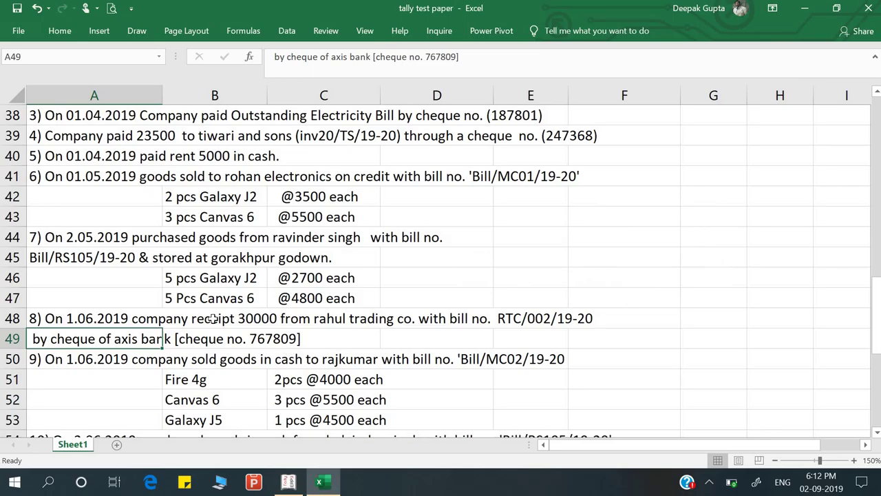
key("alt")
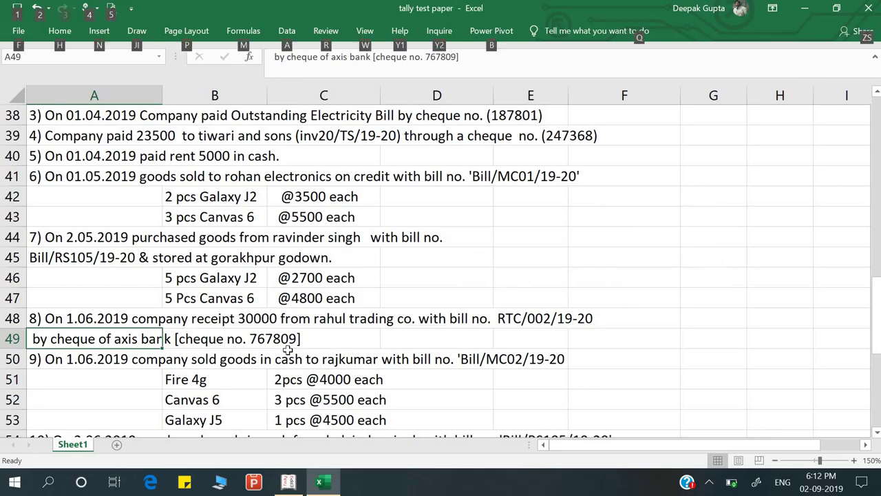
key("alt+Tab")
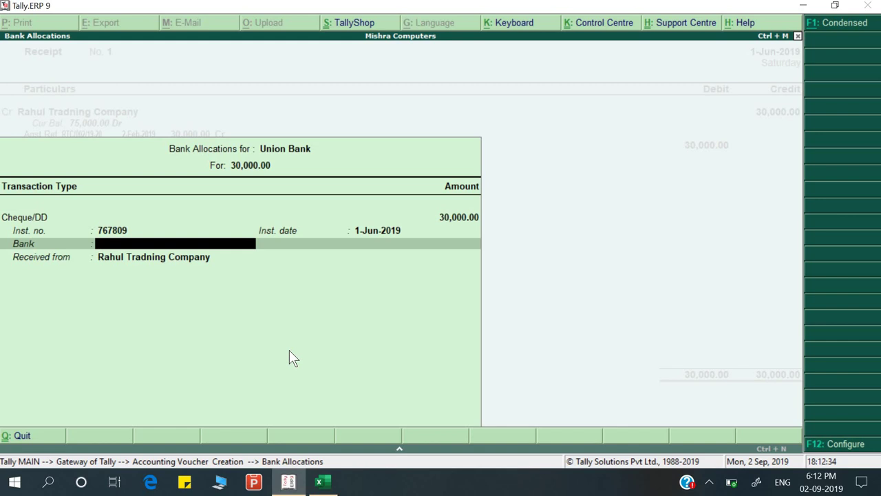
key("Down")
key("Return")
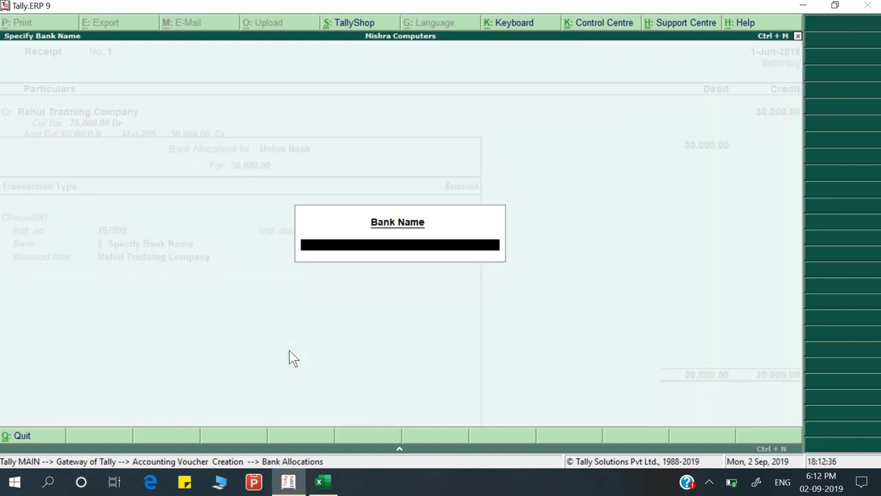
type("Axis Ban")
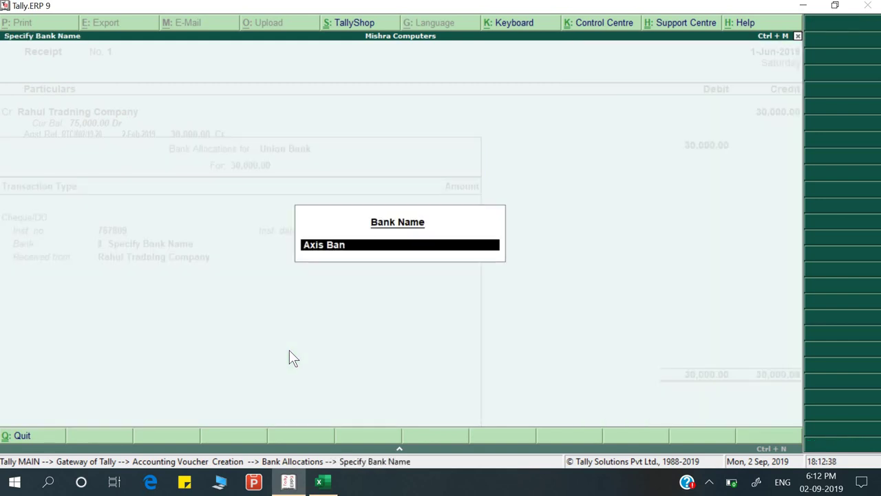
type("k")
key("Return")
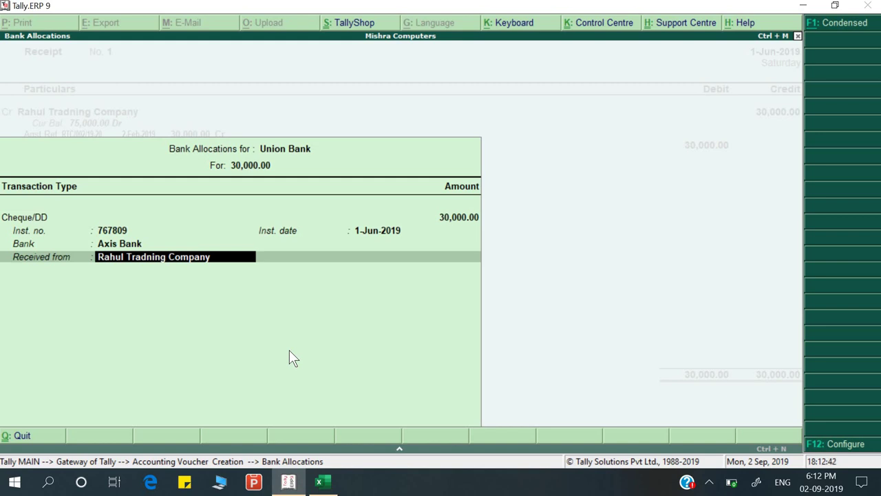
Enter the receipt narration and save the voucher as Receipt No. 1
key("Return")
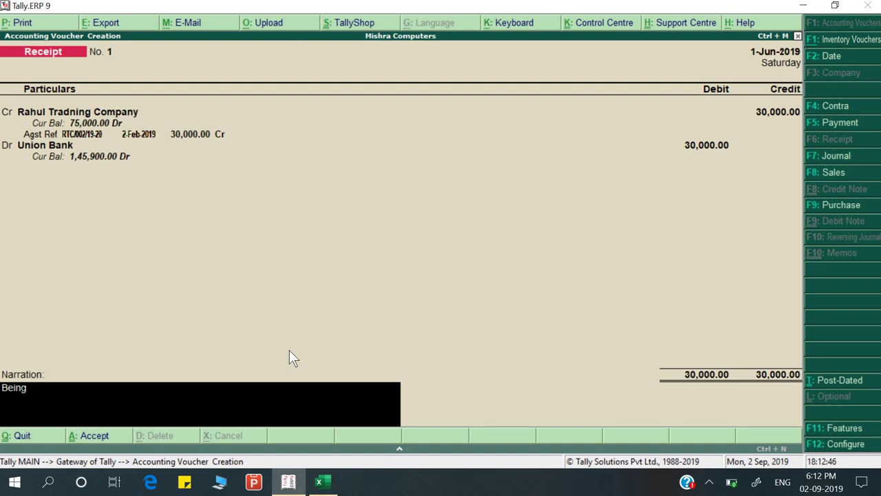
type("Being amoun")
type("eceive")
key("Return")
key("y")
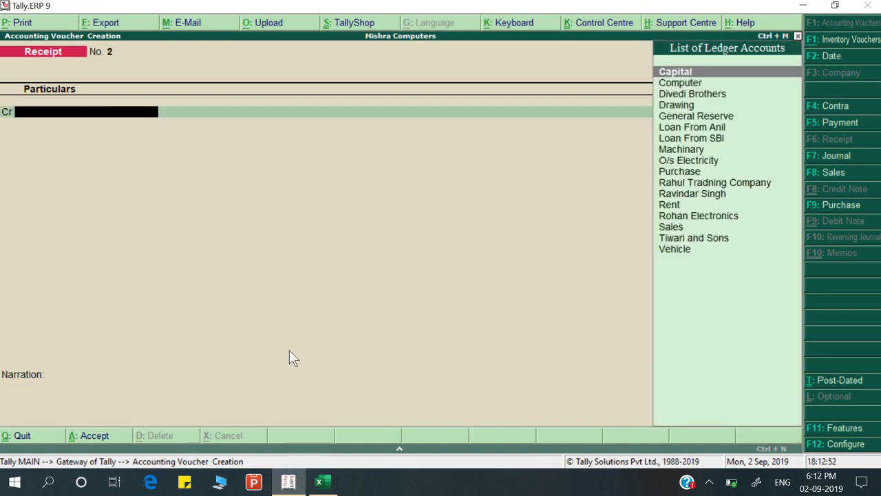
In the Excel exercise sheet, select the next exercise, the cash sale
key("alt+Tab")
scroll(280, 338, "down", 2)
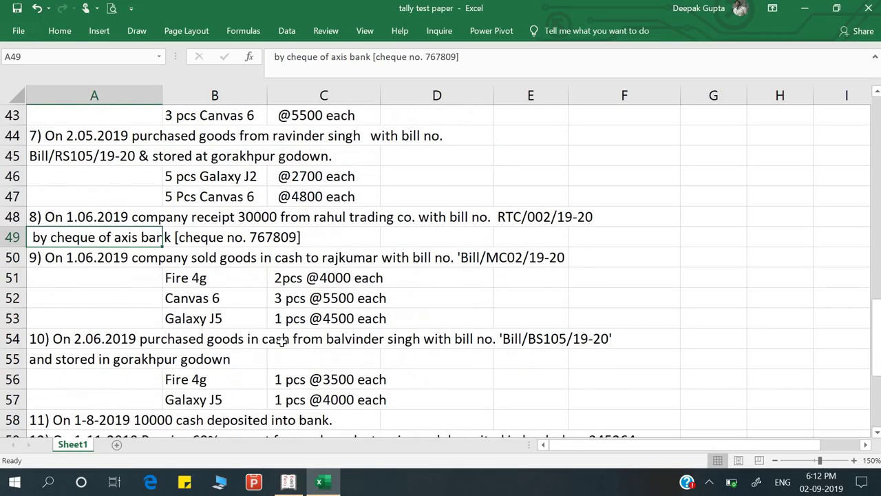
left_click(104, 259)
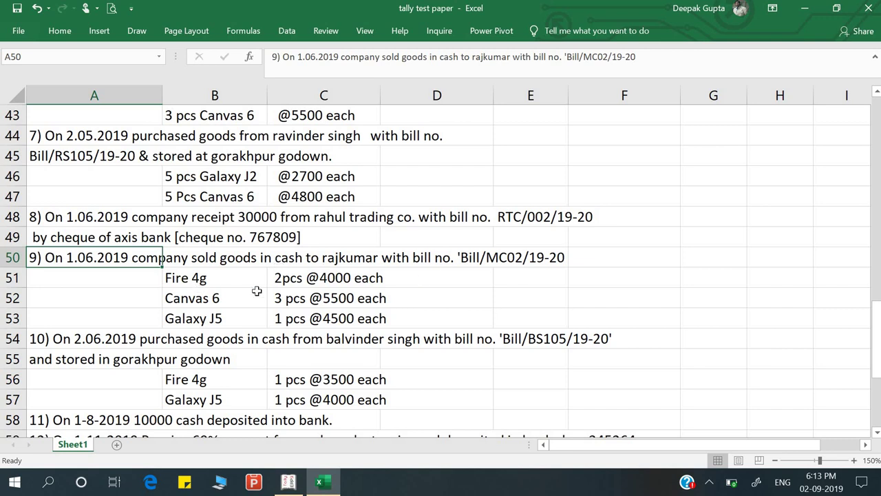
key("alt+Tab")
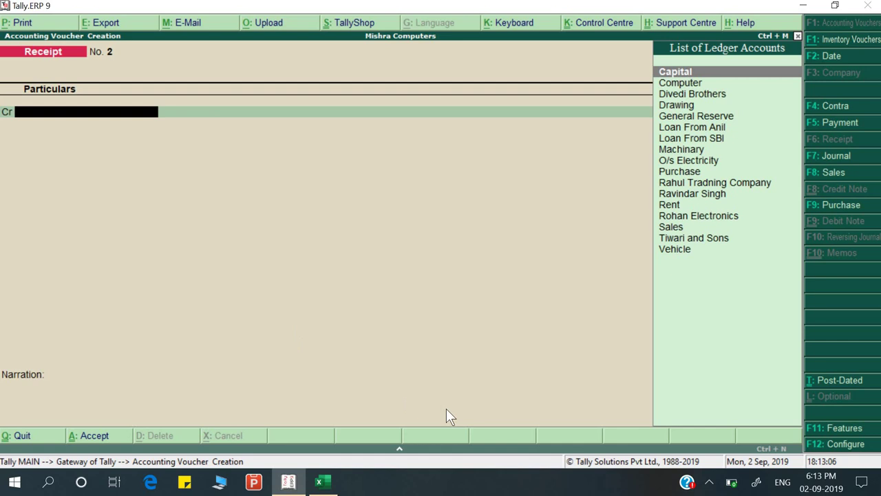
Switch to a Sales voucher and paste reference Bill/MC02/19-20 copied from cell A50
key("F8")
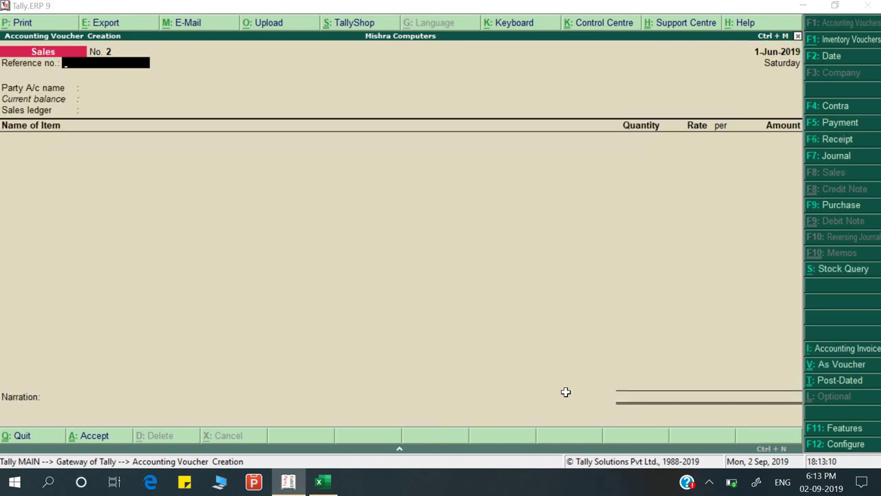
key("alt+Tab")
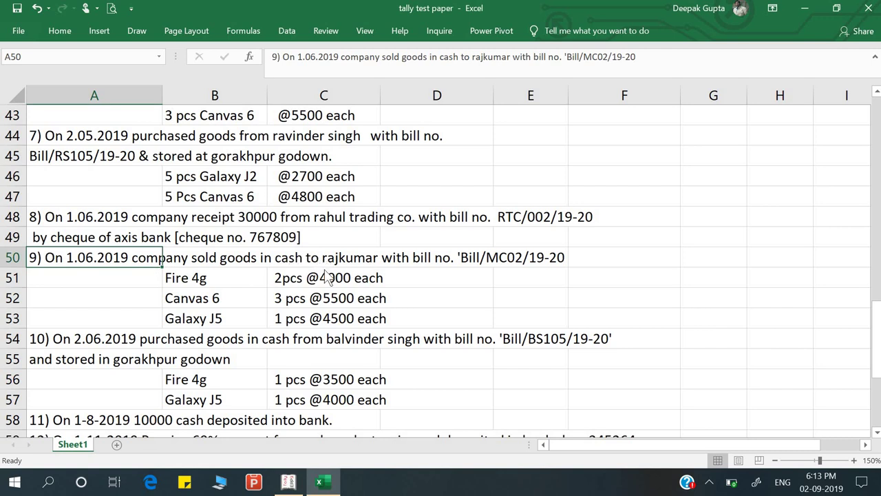
key("alt+Tab")
key("alt+Tab")
double_click(138, 257)
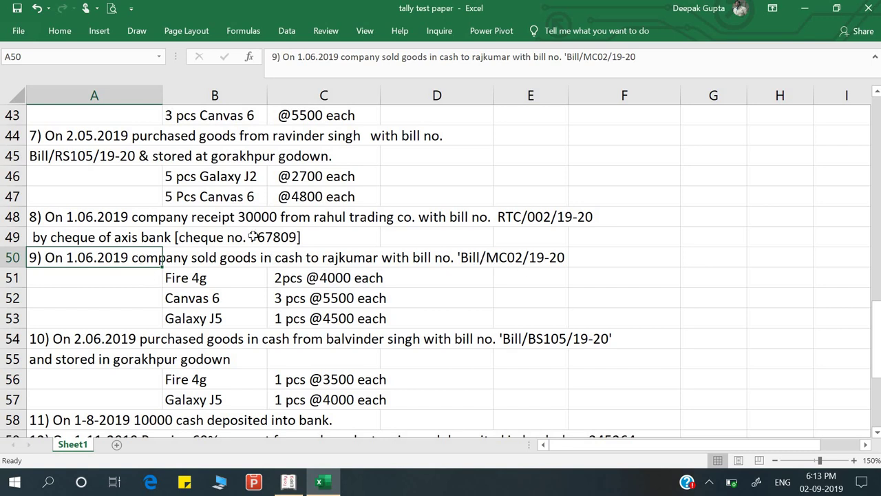
double_click(567, 258)
key("alt+Tab")
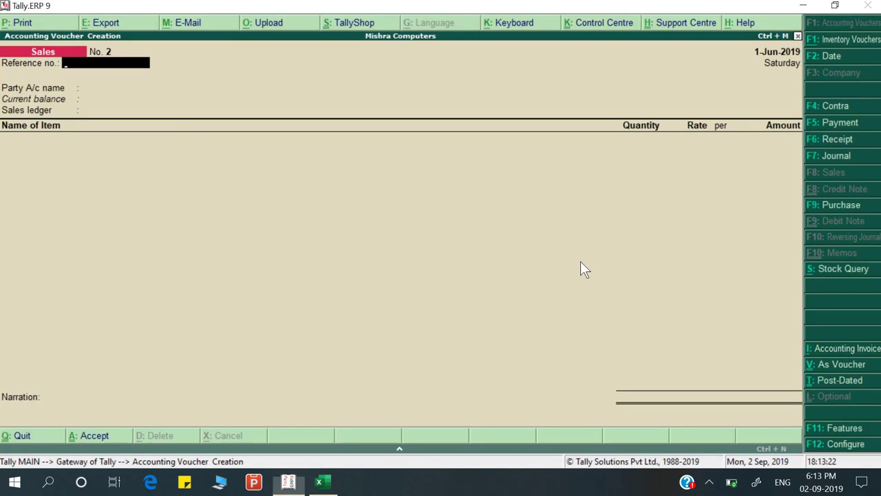
key("ctrl+alt+v")
key("Return")
Choose Cash as party, enter the buyer's name in Party Details, and accept the Sales ledger
key("Down")
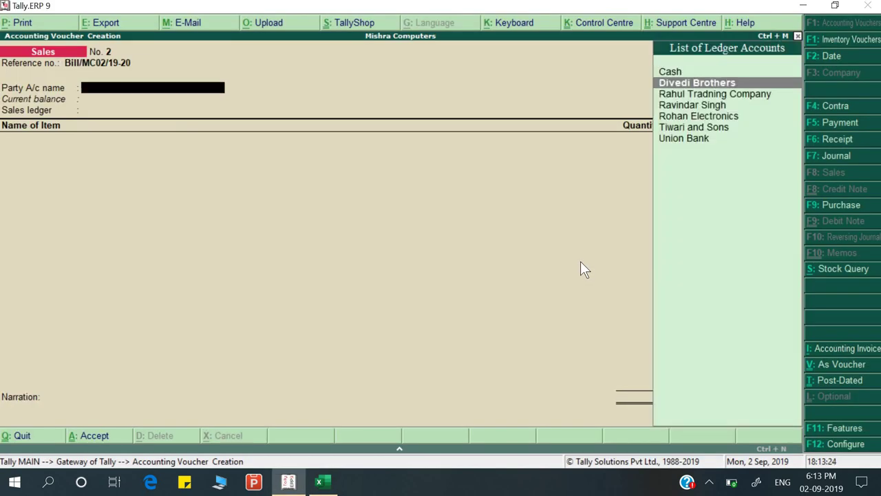
key("Up")
key("Return")
key("Return")
key("Return")
key("Return")
key("Return")
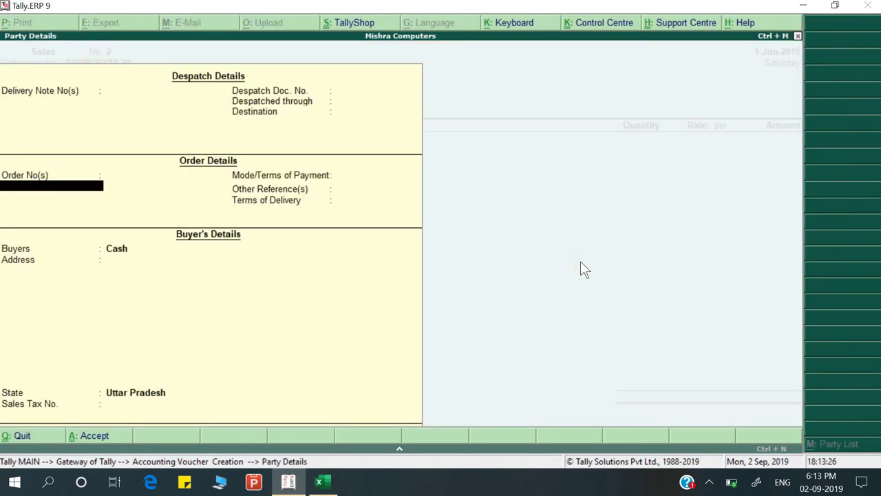
key("Return")
key("Return")
key("Return")
key("Return")
key("alt+Tab")
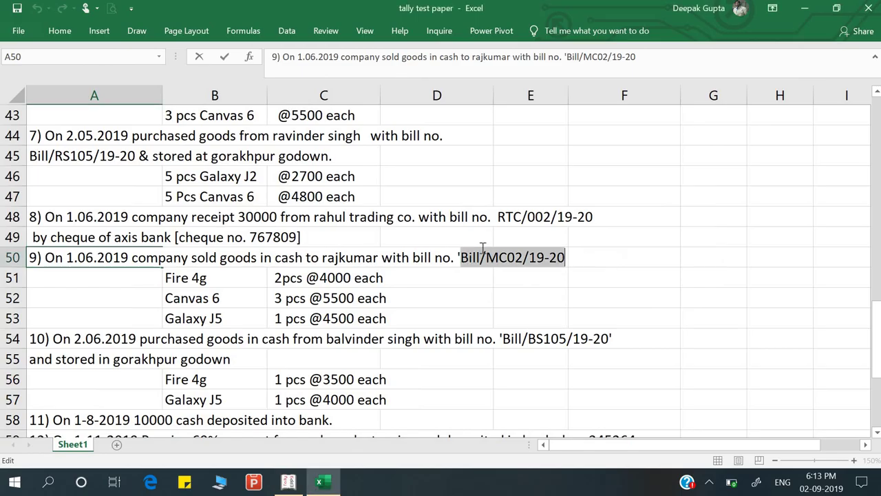
key("alt+Tab")
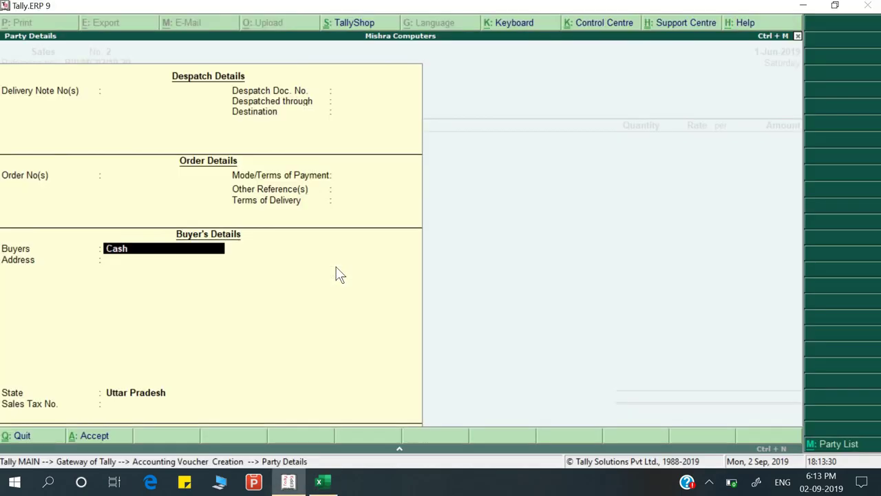
key("Return")
key("Return")
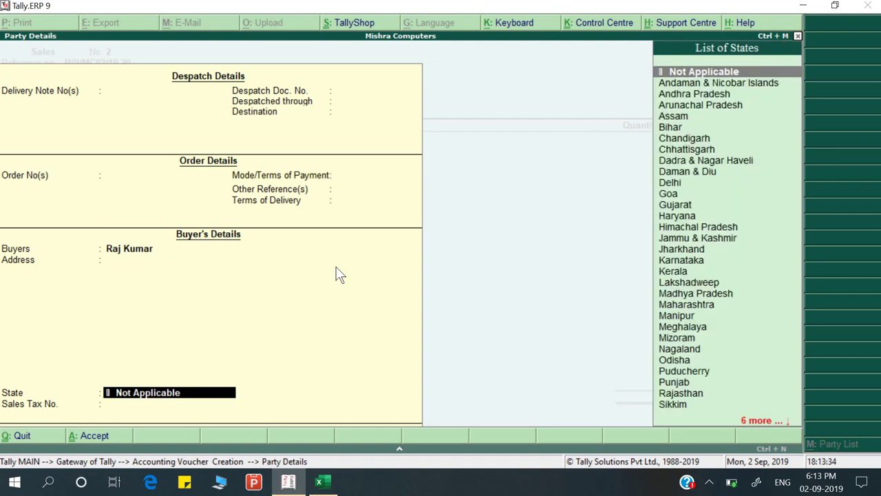
key("Return")
key("Return")
key("Return")
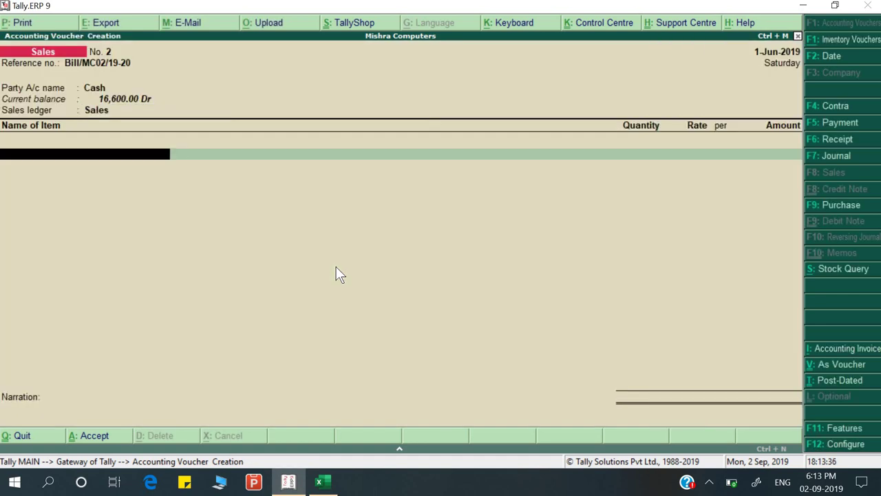
key("Down")
Add Fire 4g from Gorakhpur godown, 2 pcs at a rate of 4,000
key("alt+Tab")
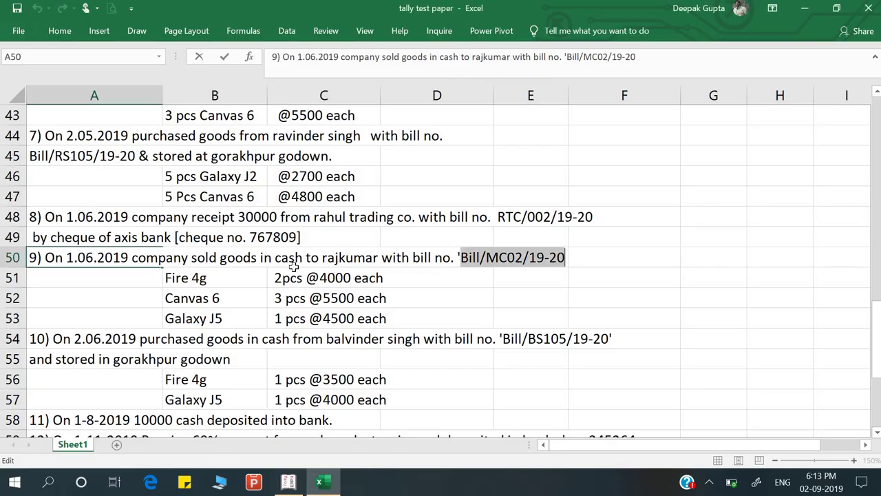
key("alt+Tab")
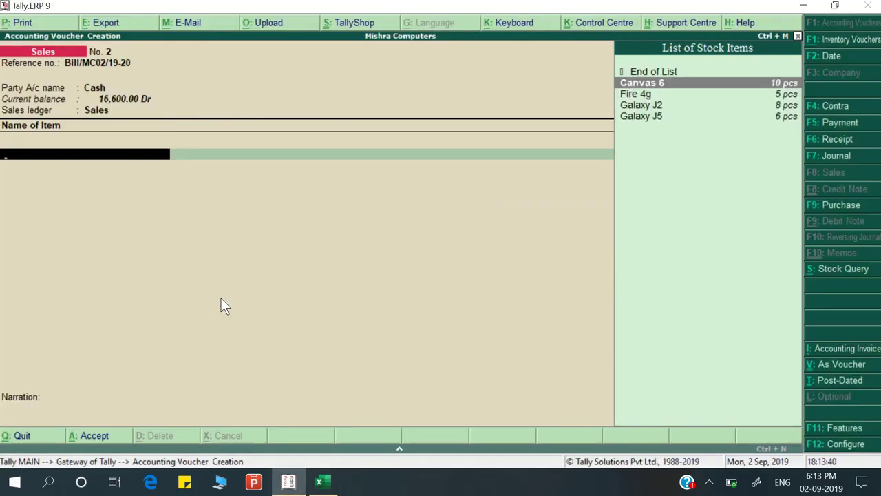
type("f")
key("Return")
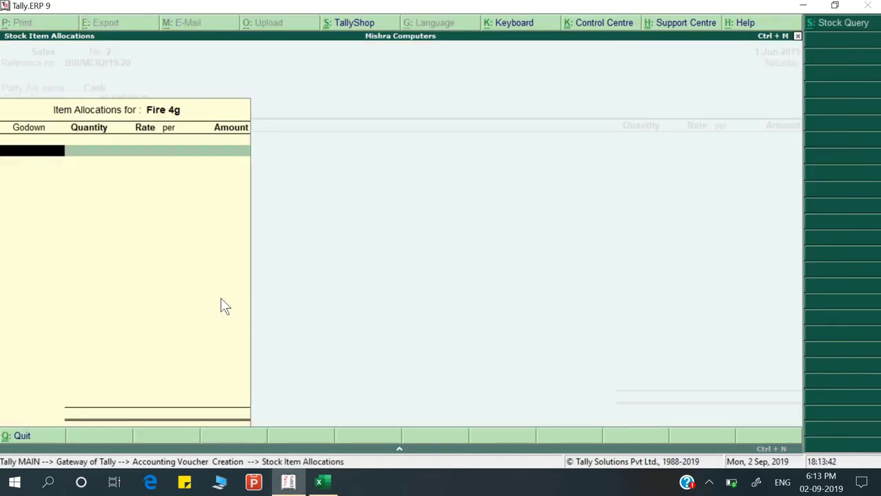
key("Return")
key("alt+Tab")
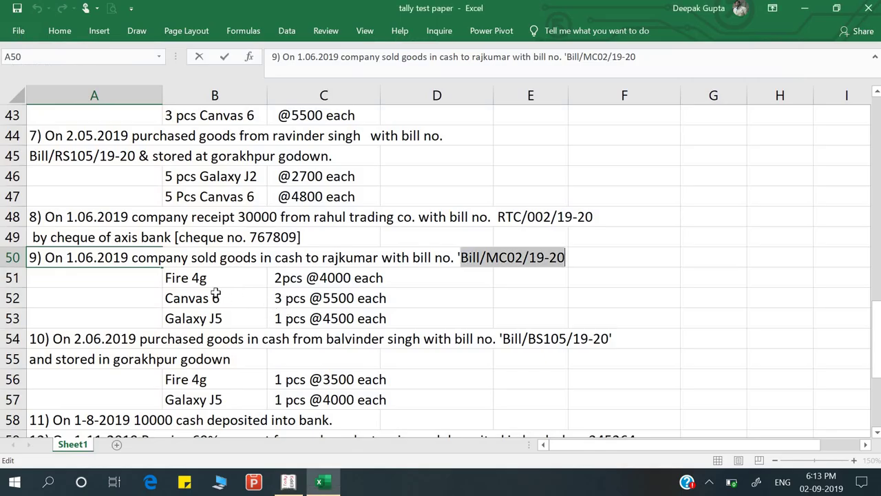
key("alt+Tab")
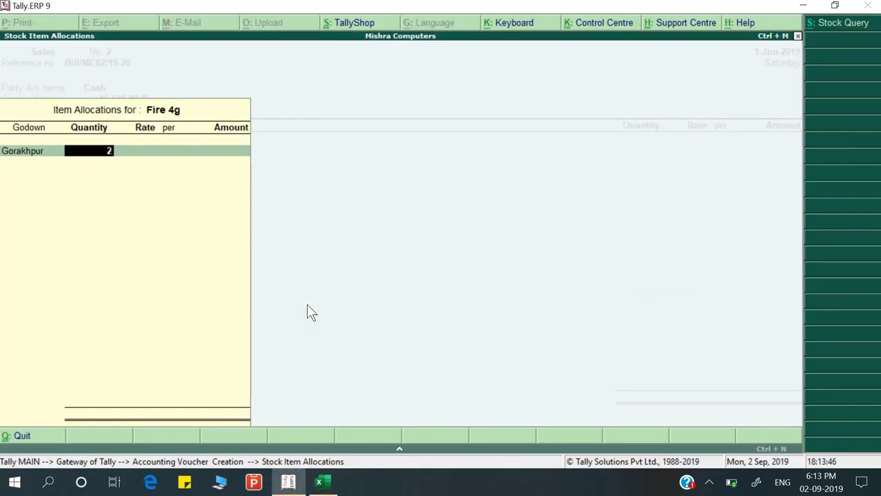
key("Return")
type("5")
key("BackSpace")
type("4000")
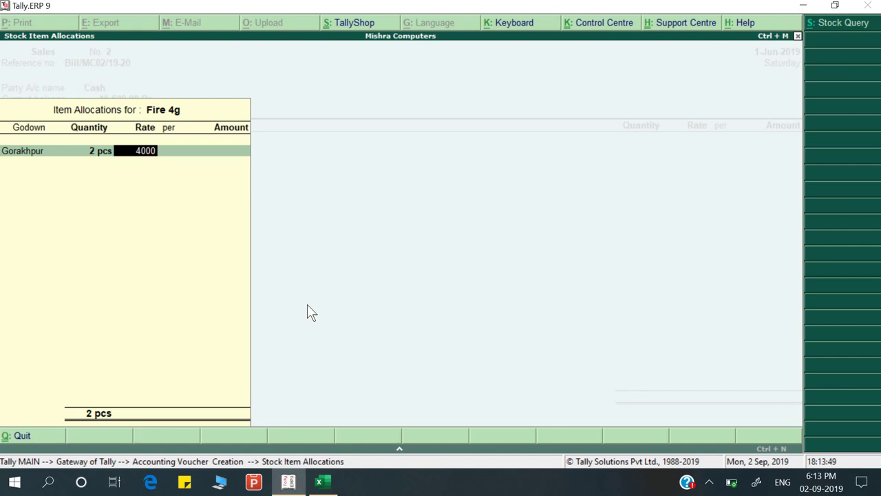
key("Return")
key("Return")
key("Return")
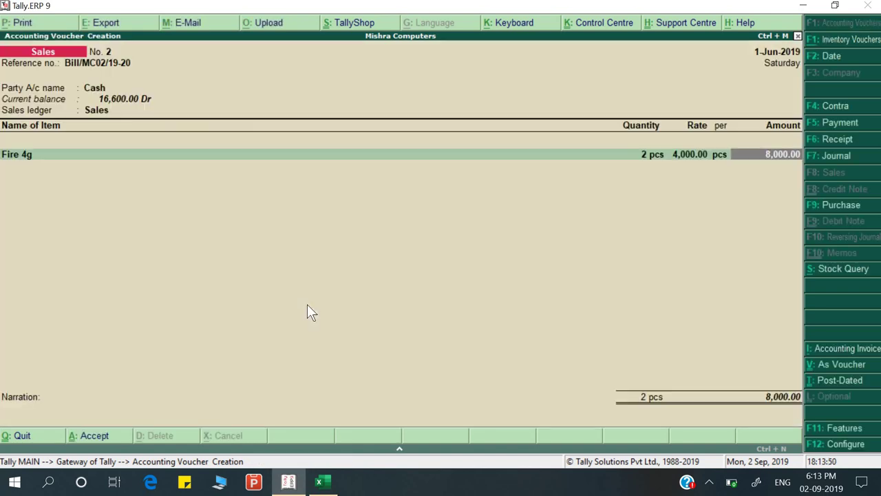
key("Return")
Add Canvas 6 from Gorakhpur godown, 3 pcs at 5,500
key("alt+Tab")
key("alt+Tab")
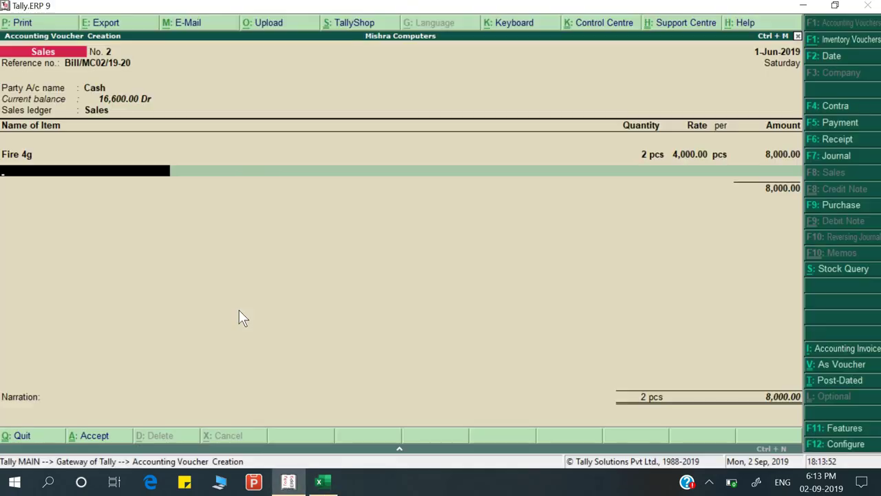
type("Can")
key("Return")
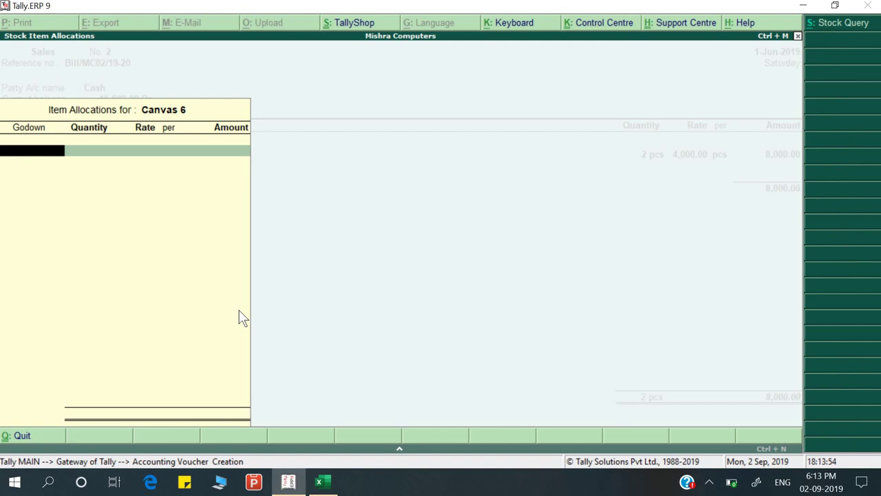
key("Return")
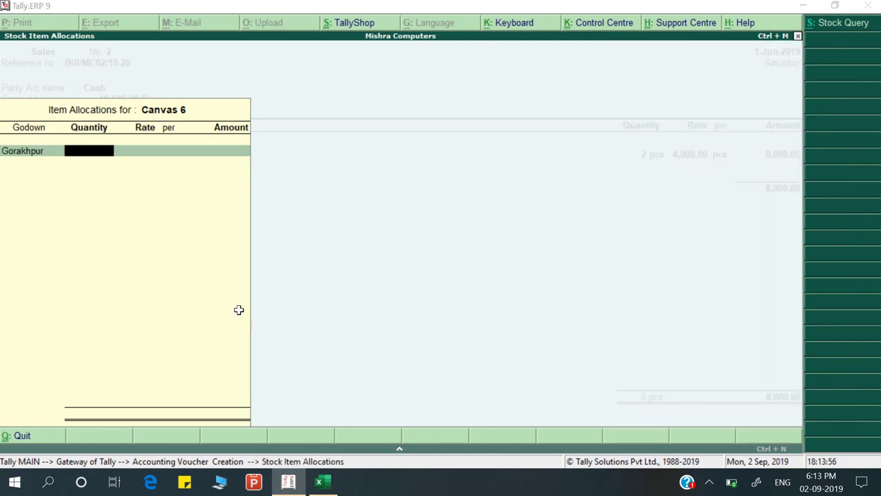
key("alt+Tab")
key("alt+Tab")
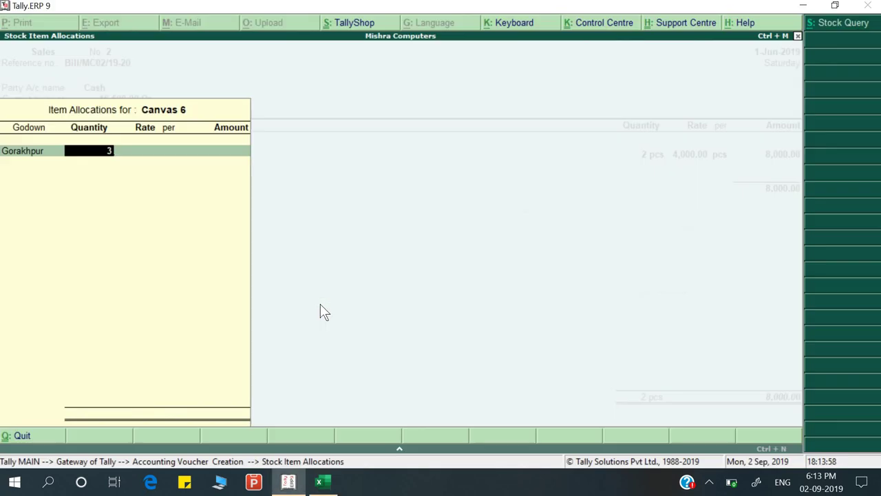
key("Return")
key("alt+Tab")
key("alt+Tab")
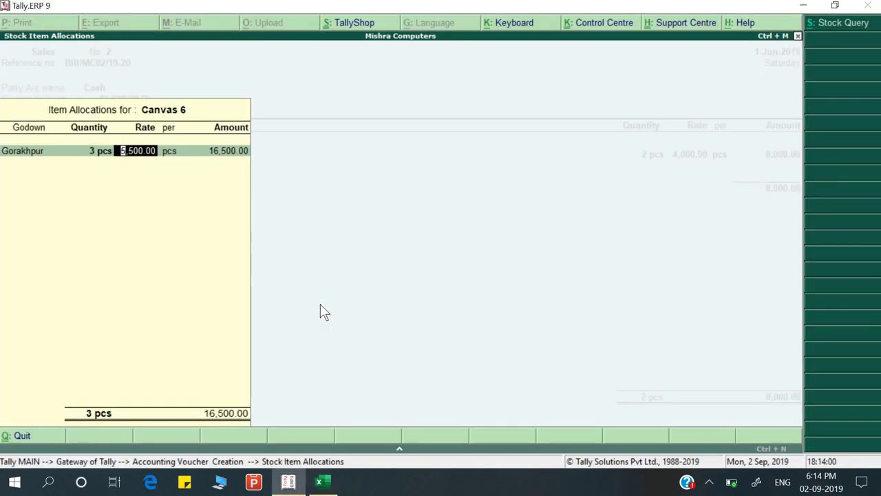
key("Return")
key("Return")
key("Return")
key("Return")
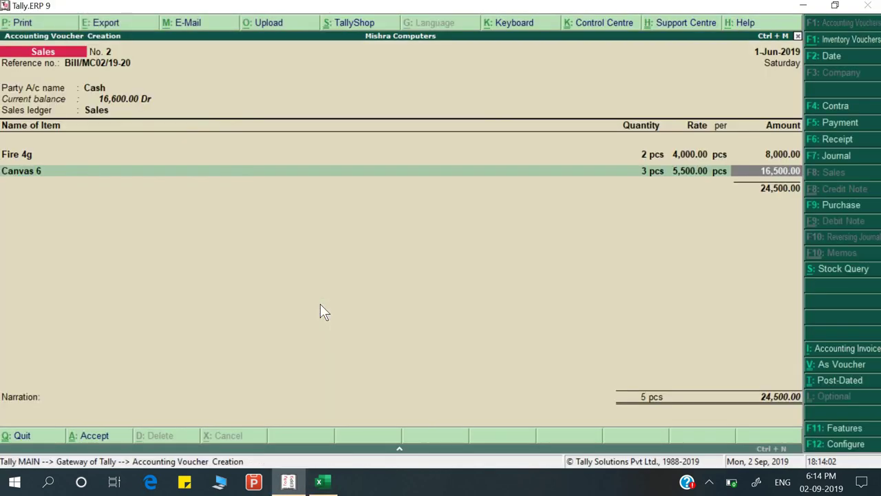
key("Return")
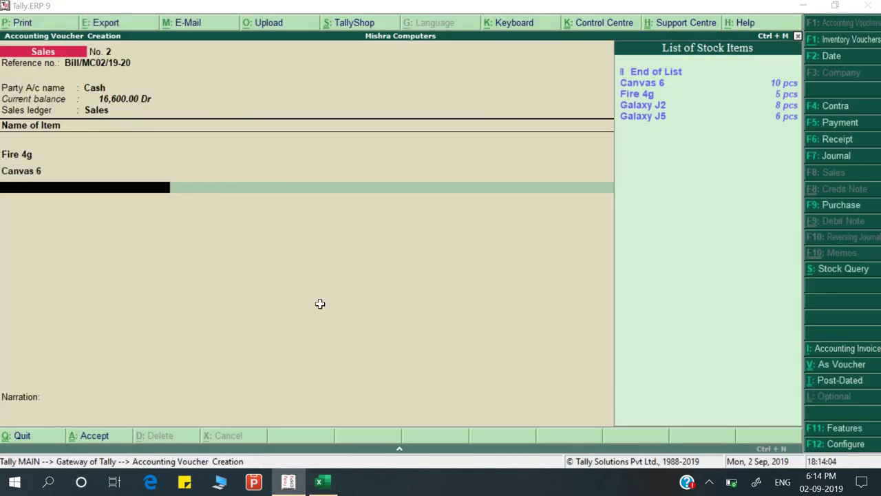
Add Galaxy J5 from Gorakhpur godown, 1 pc at 4,500, bringing the total to 29,000
key("alt+Tab")
key("alt+Tab")
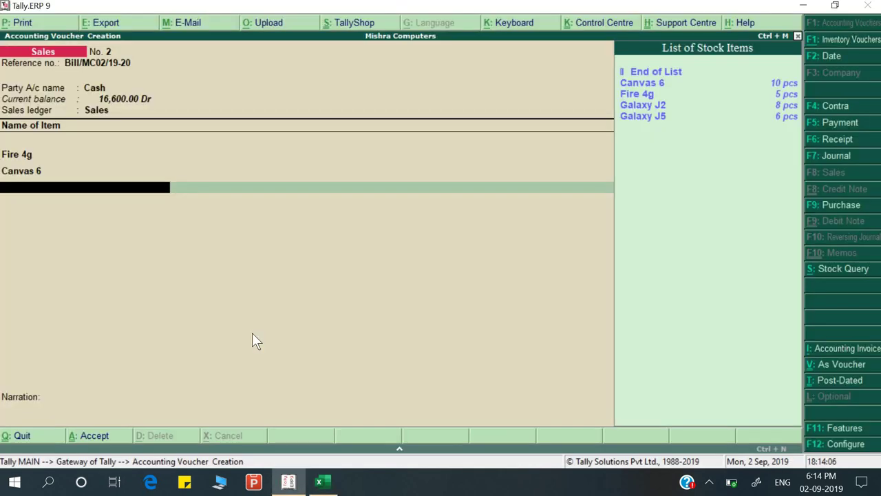
type("Gal")
key("Down")
key("Return")
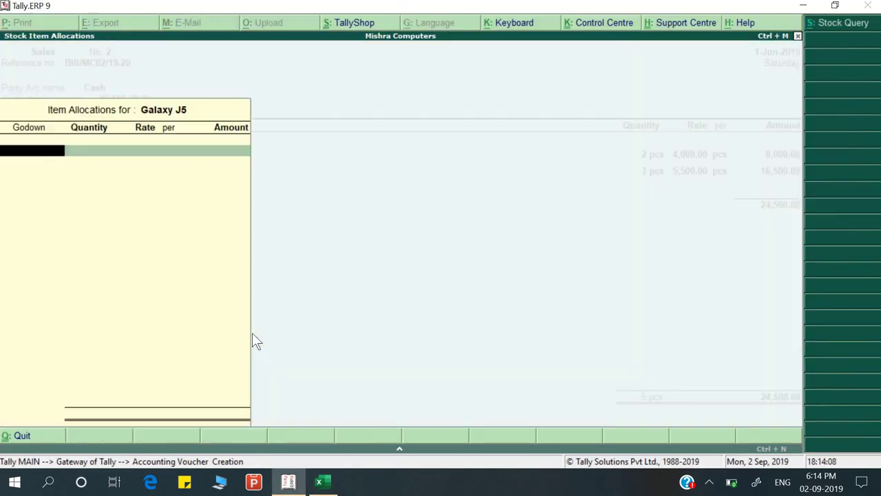
key("alt+Tab")
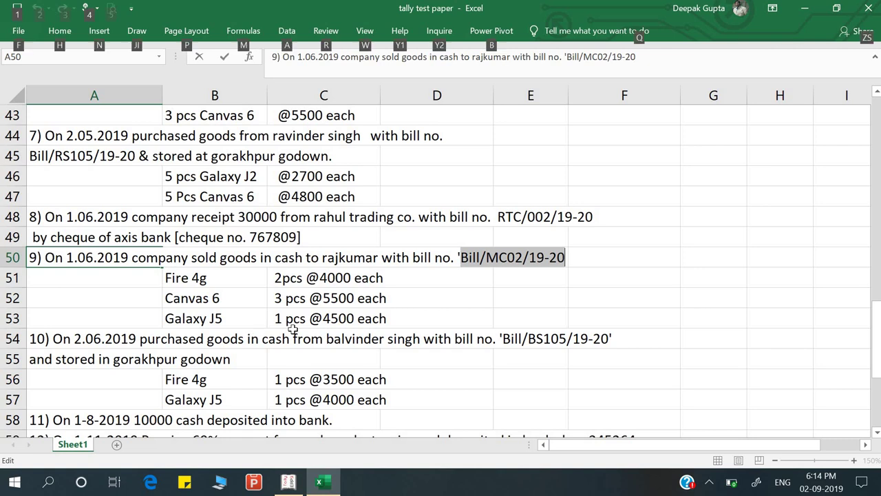
key("alt+Tab")
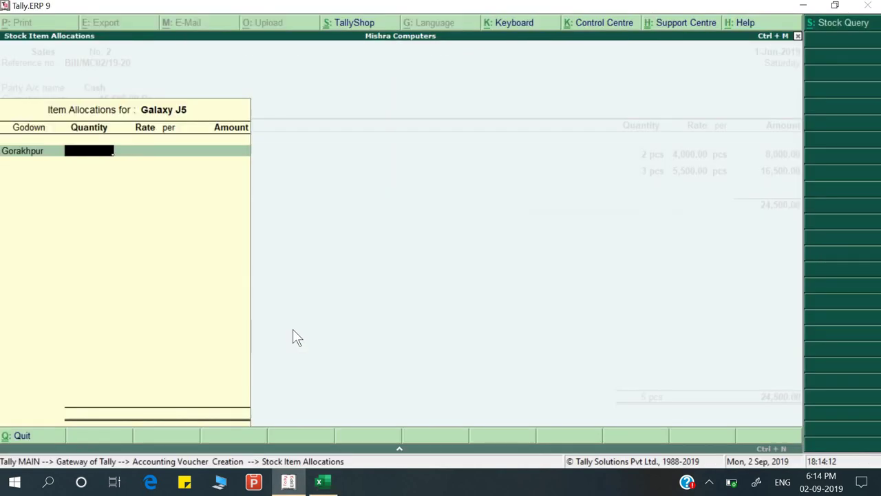
key("BackSpace")
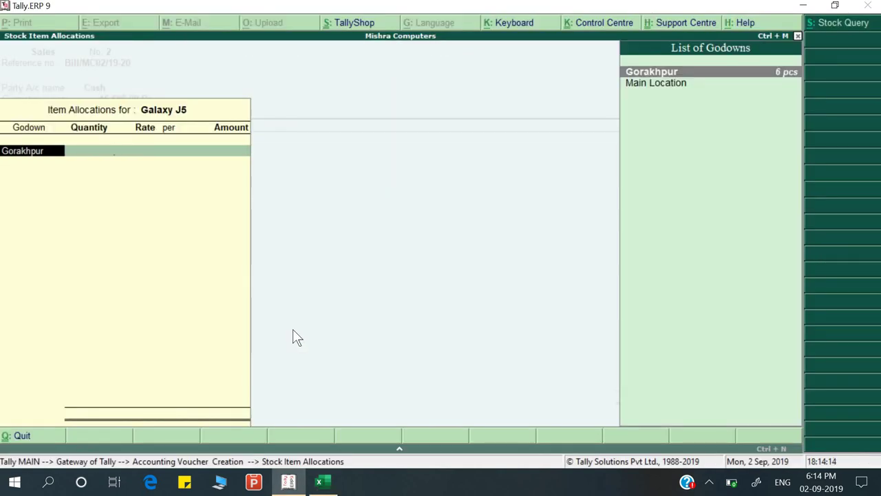
key("Return")
type("1")
key("Return")
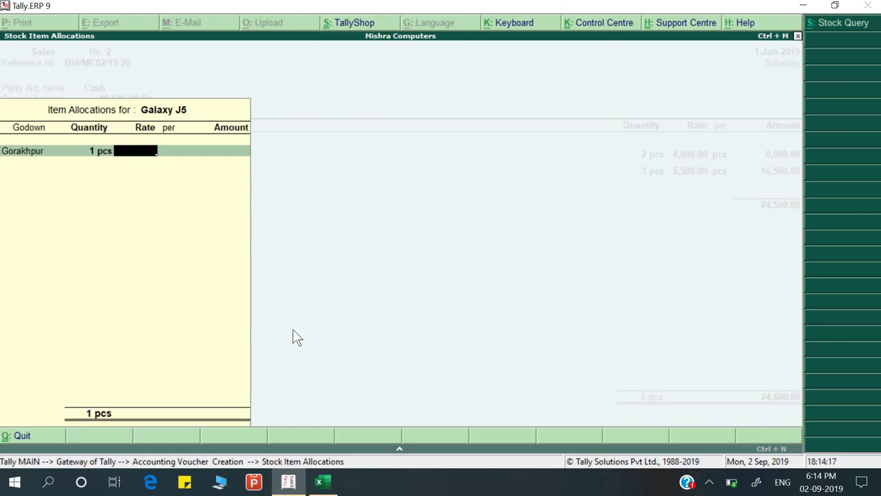
key("alt+Tab")
key("alt+Tab")
type("4,500")
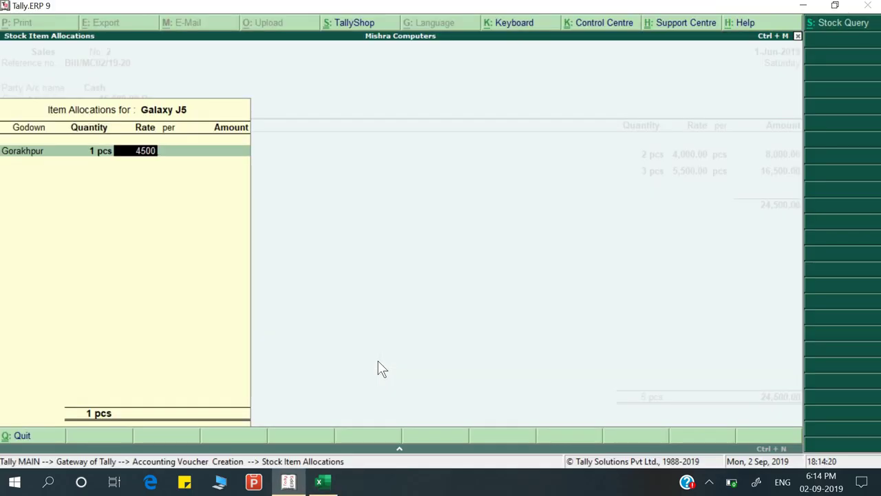
key("Return")
key("Return")
key("Return")
key("Return")
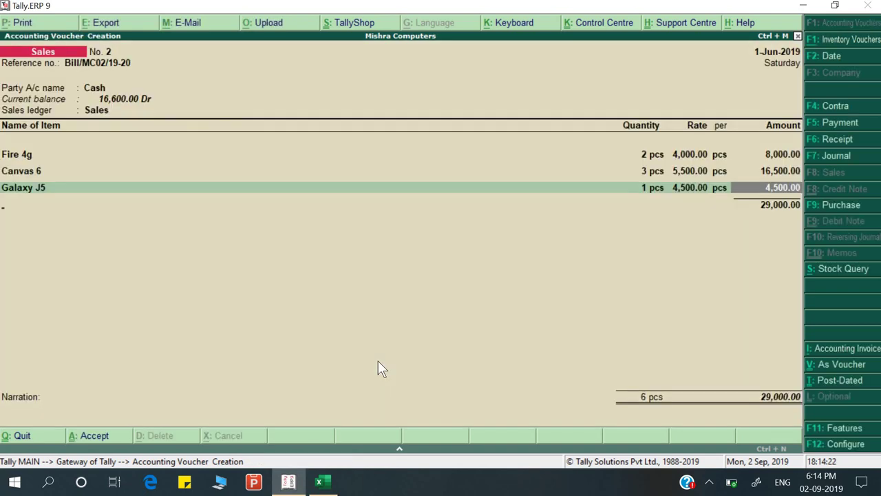
key("Return")
key("alt+Tab")
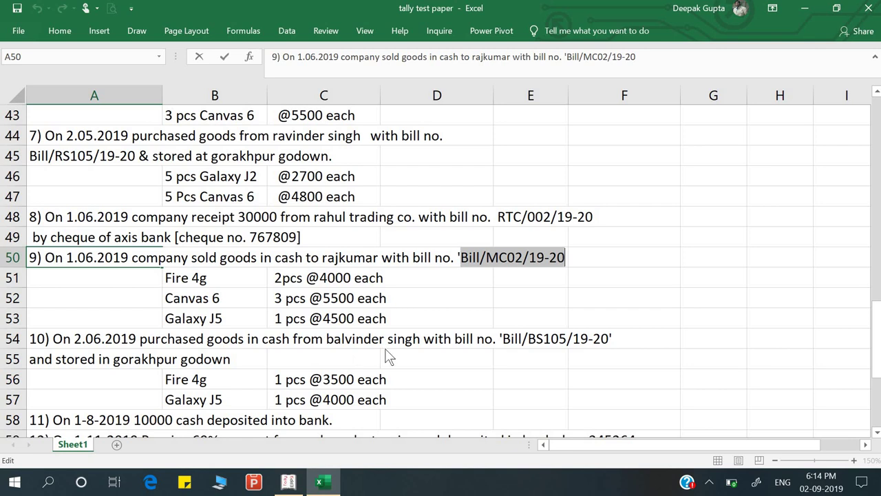
Finish the item list, add narration 'Being goods sold', and save Sales voucher No. 2
key("alt+Tab")
key("Return")
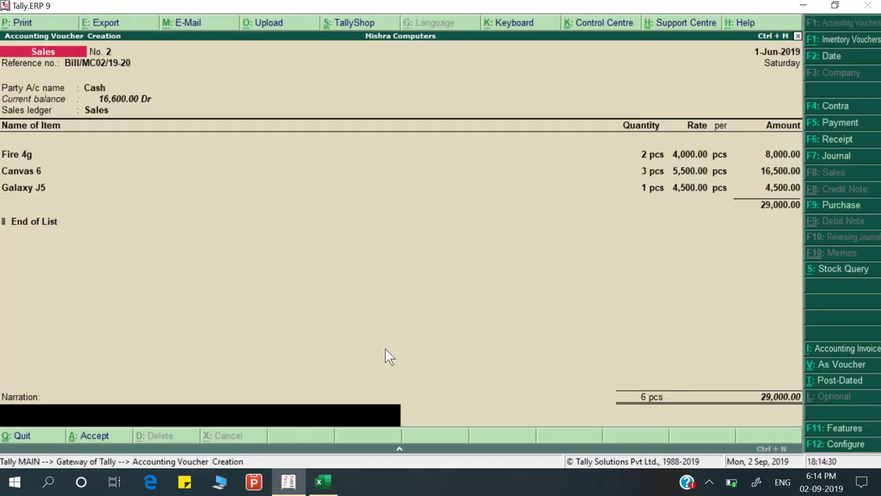
type("Being goods sold")
key("Return")
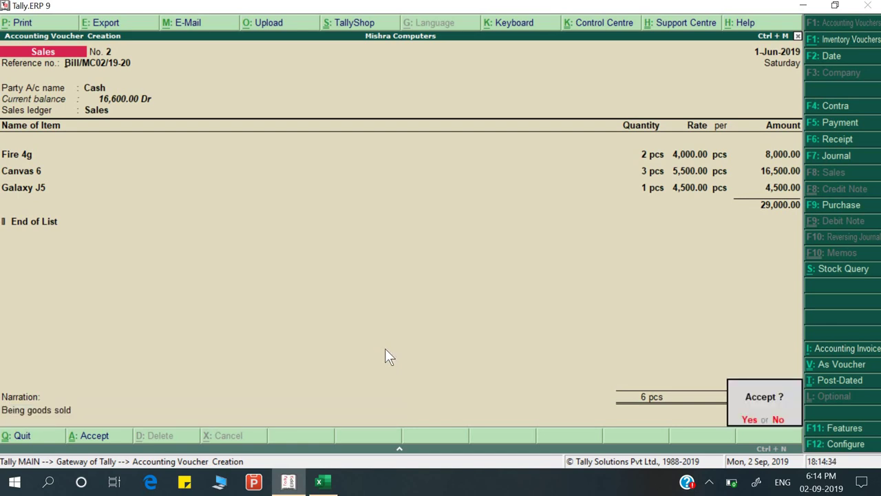
key("Return")
In Excel, select question 10's purchase details in cells A54, A55 and B56
key("alt+Tab")
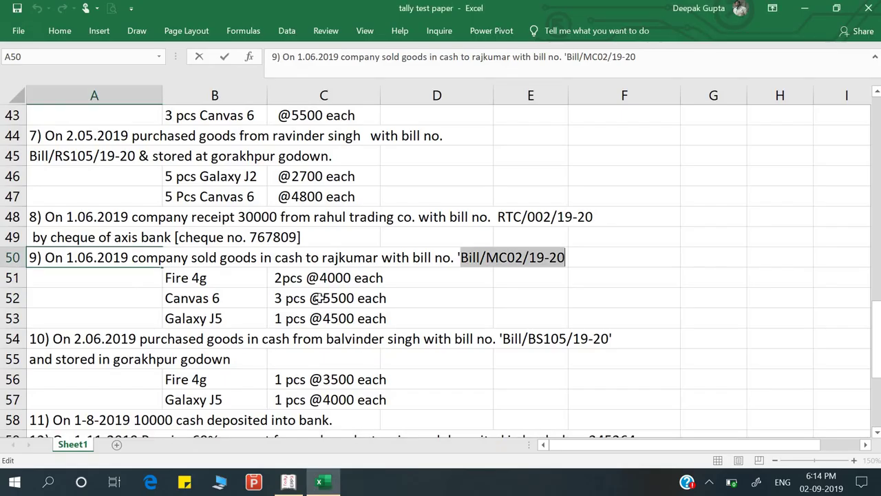
scroll(316, 297, "down", 2)
left_click(85, 260)
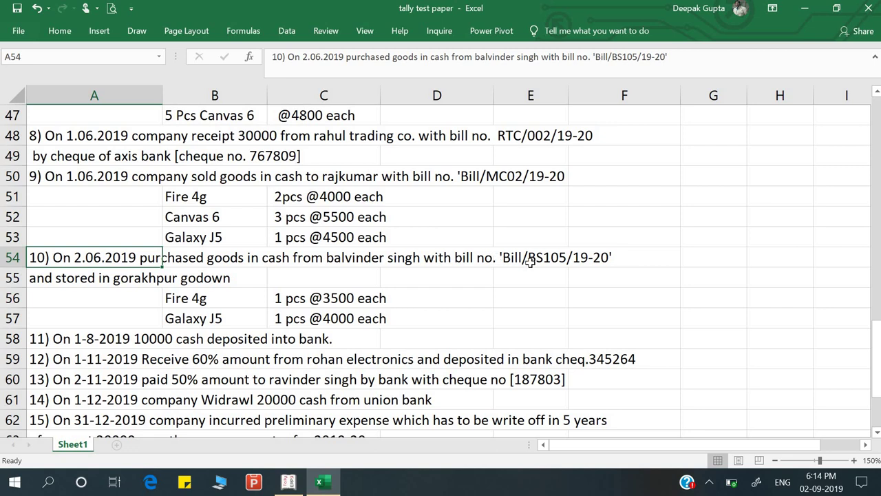
left_click(93, 282)
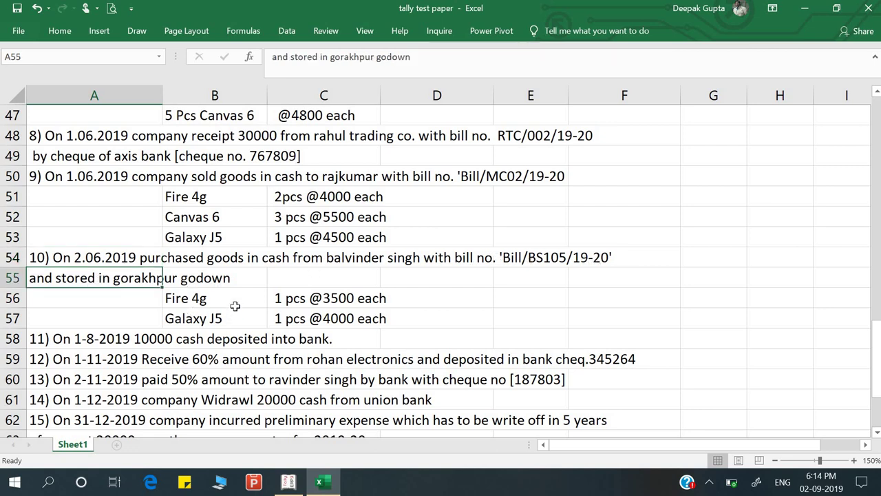
left_click(234, 305)
key("alt+Tab")
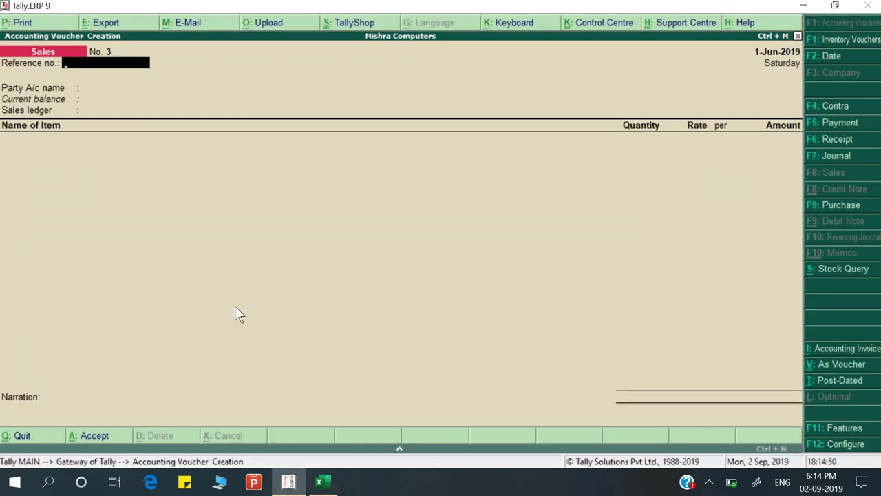
Start a Purchase voucher dated 2-Jun-2019 with supplier invoice Bill/BS105/19-20
key("F9")
key("alt+Tab")
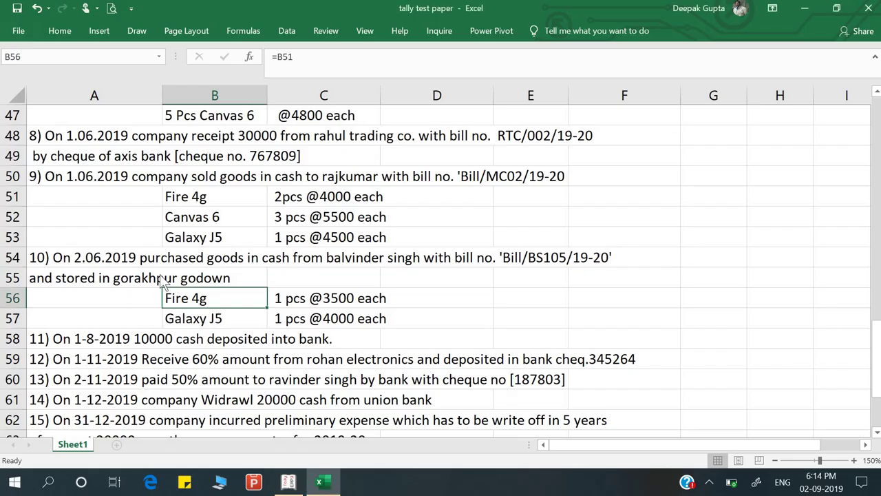
key("alt+Tab")
key("F2")
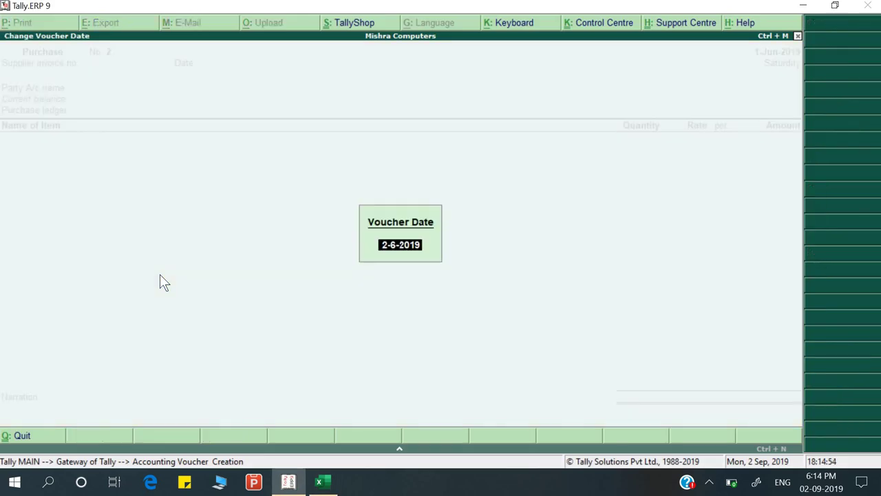
key("Return")
key("alt+Tab")
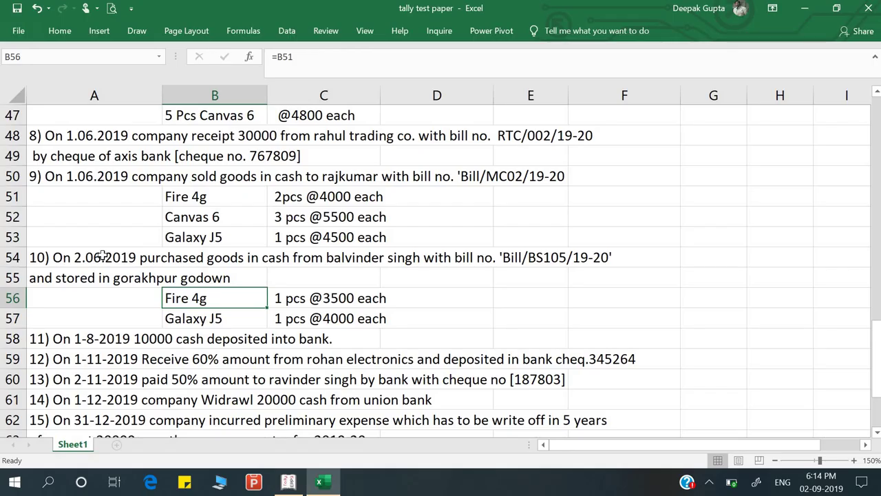
double_click(101, 256)
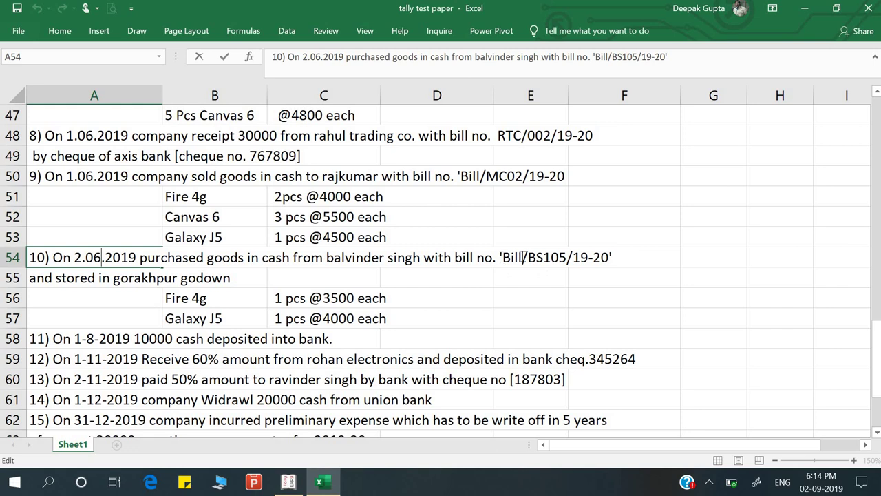
left_click_drag(503, 258, 610, 266)
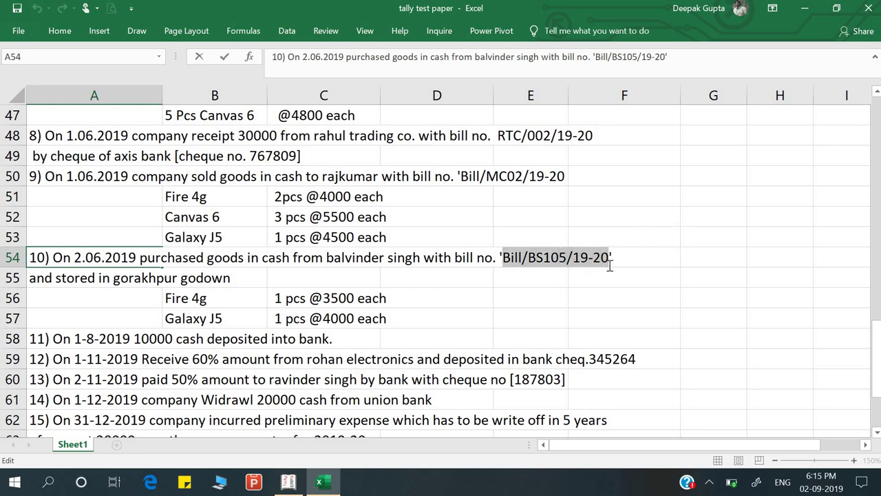
key("alt+Tab")
key("alt+Tab")
key("alt+Tab")
key("alt+Tab")
key("alt+Tab")
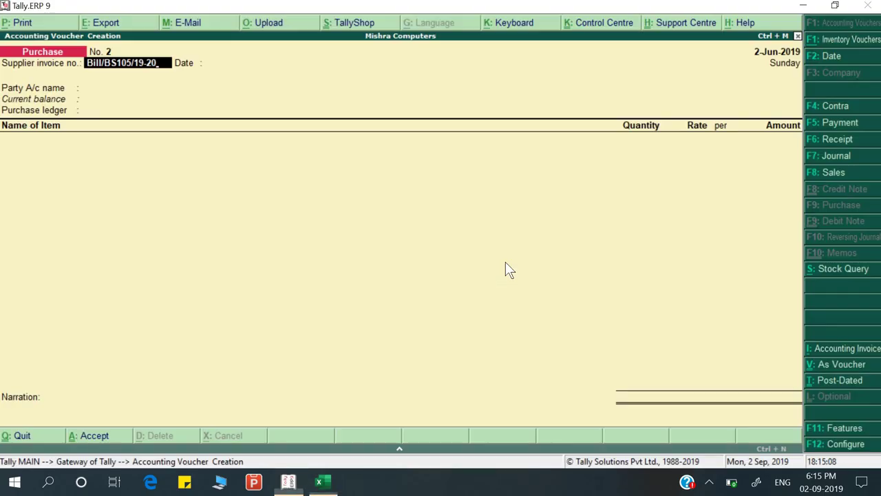
key("Return")
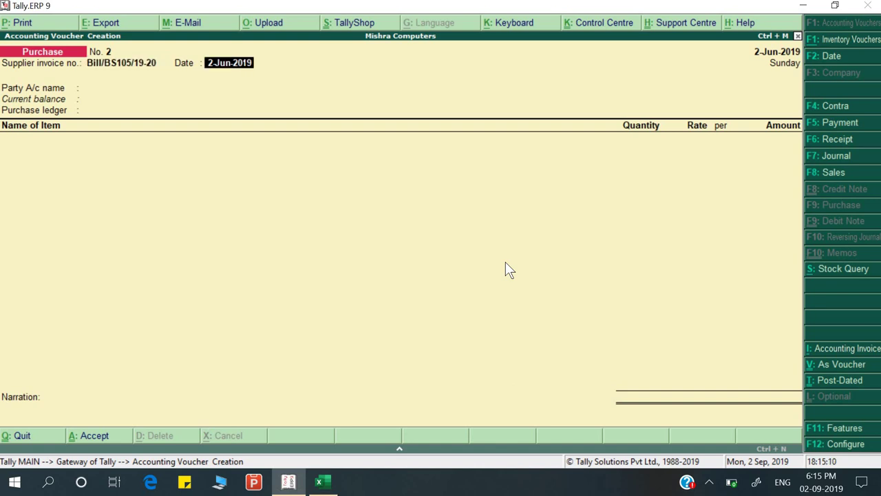
key("Return")
Set Cash as party, enter the supplier's name, and leave state as Not Applicable
key("alt+Tab")
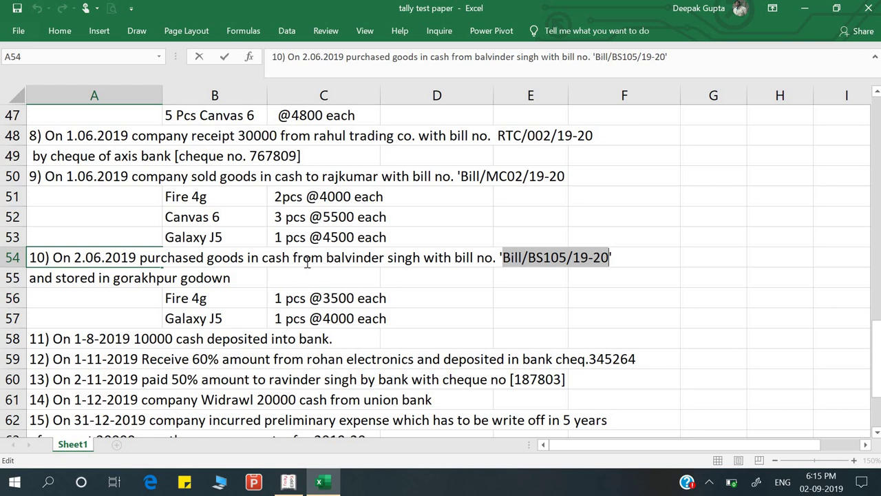
key("alt+Tab")
type("Cas")
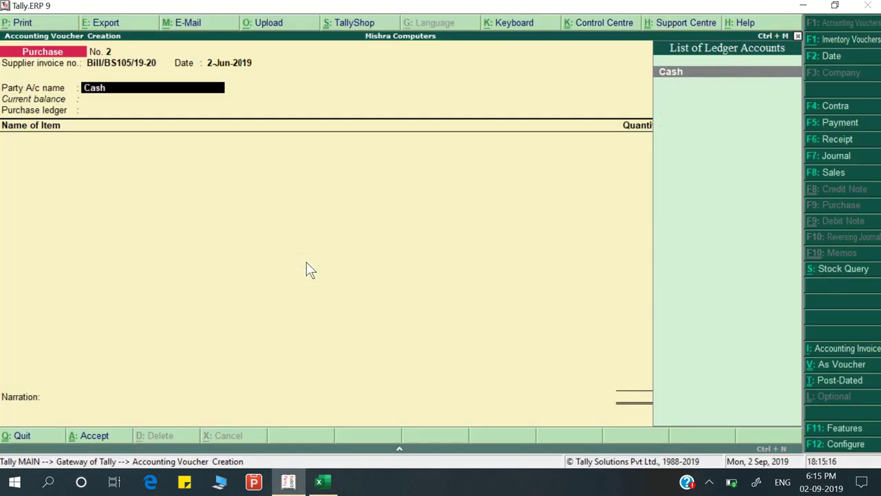
type("h")
key("Return")
key("Return")
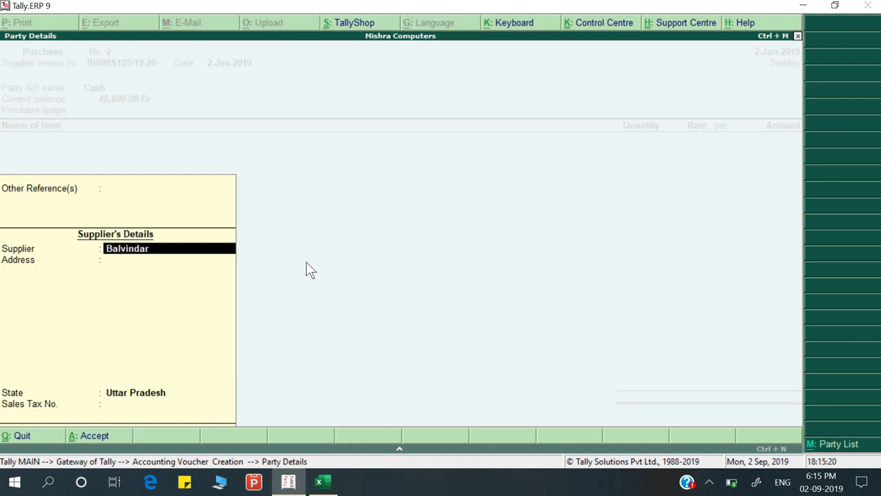
key("Return")
key("Return")
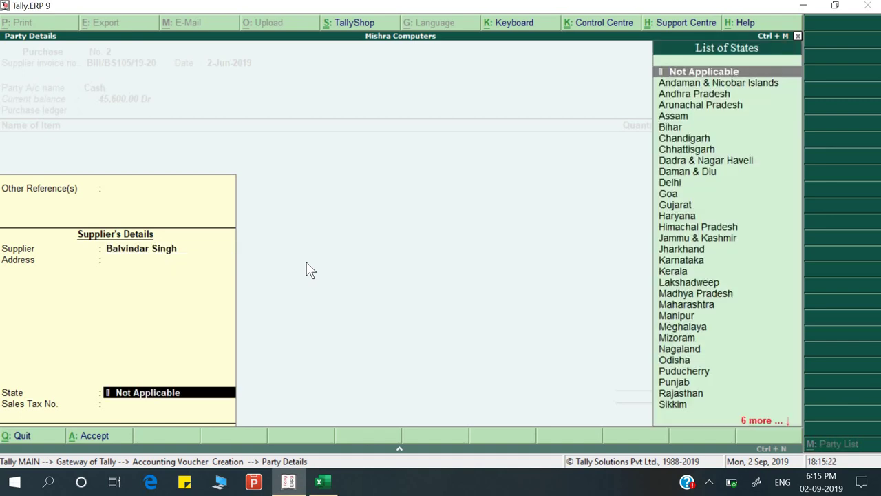
key("Return")
key("Return")
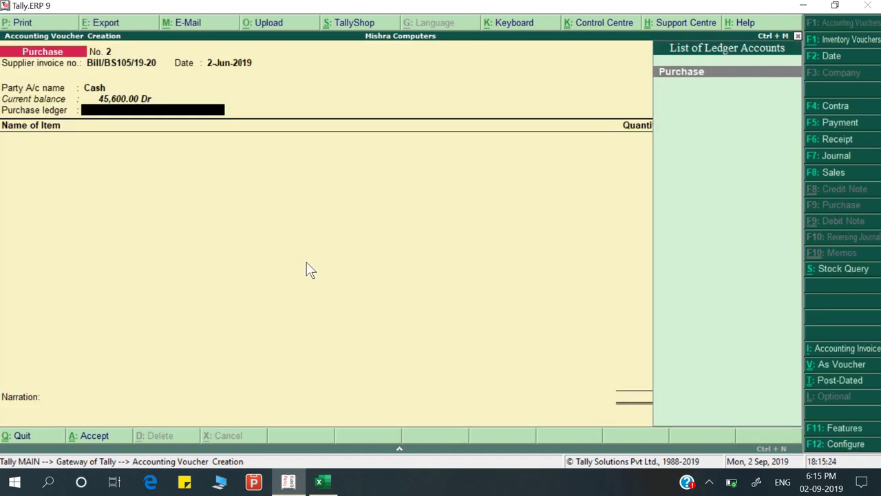
key("Return")
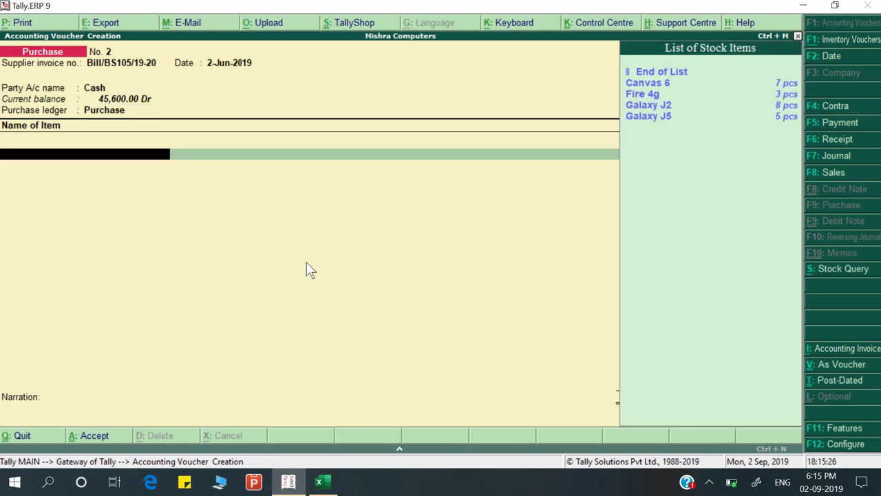
Add Fire 4g from Gorakhpur godown, 1 pc, correcting its rate to 3,500
key("Down")
key("Down")
key("alt+Tab")
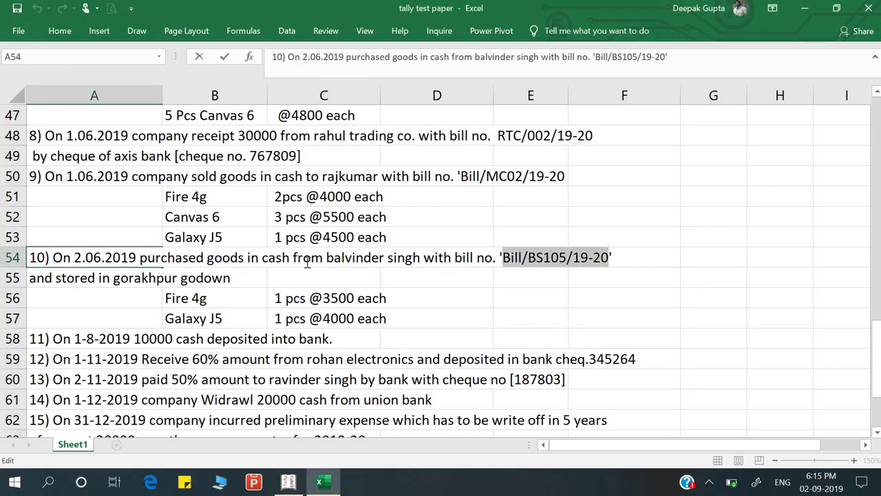
key("alt+Tab")
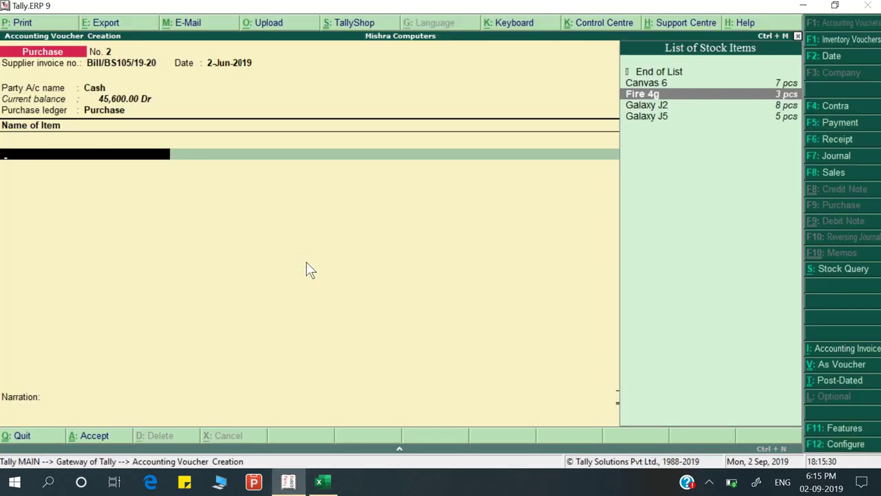
key("Return")
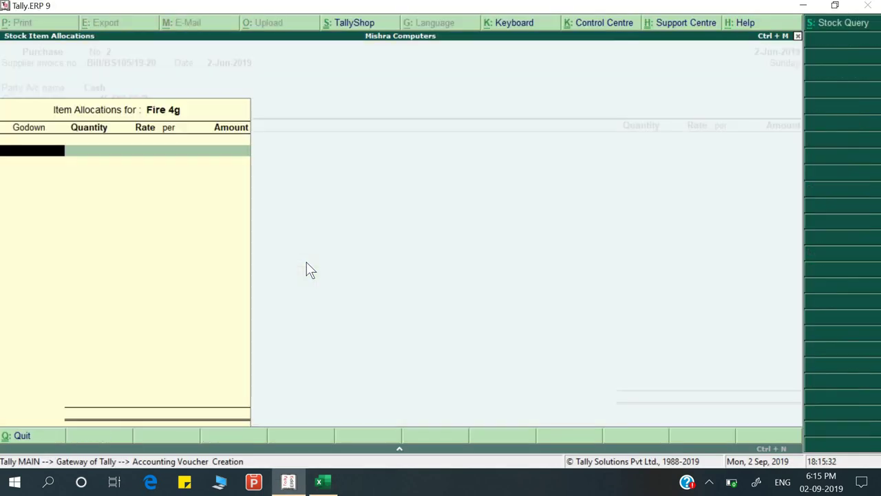
key("Return")
key("Return")
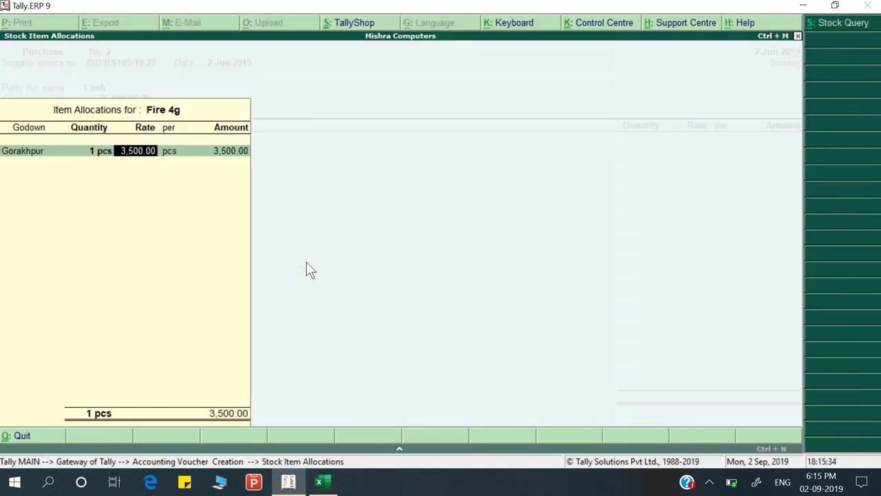
type("4500")
key("Return")
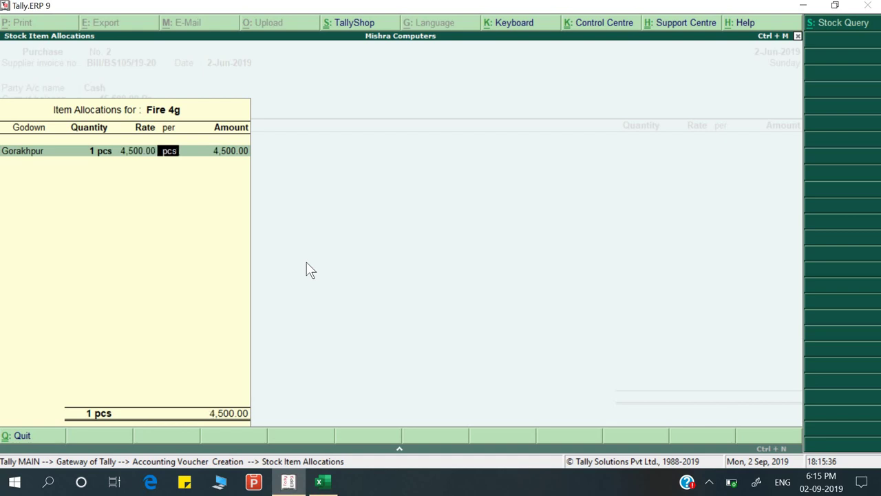
key("Return")
key("Return")
key("alt+Tab")
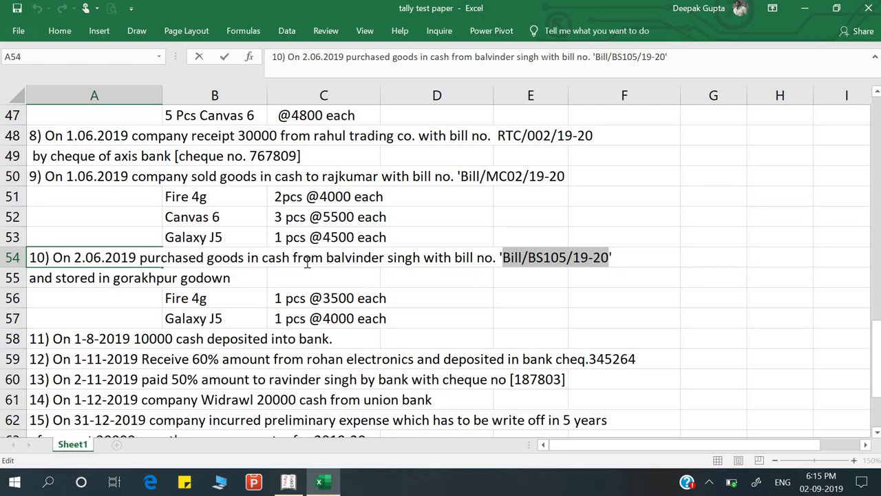
key("alt+Tab")
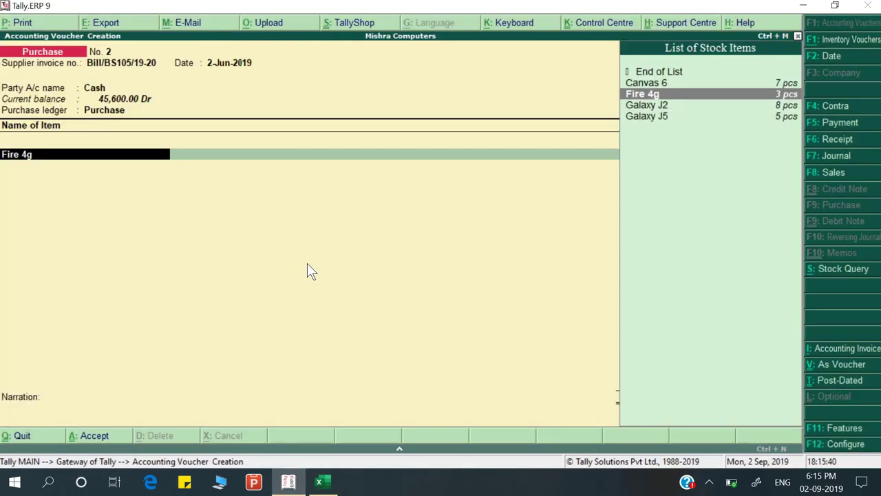
key("Return")
key("Return")
key("Return")
type("23")
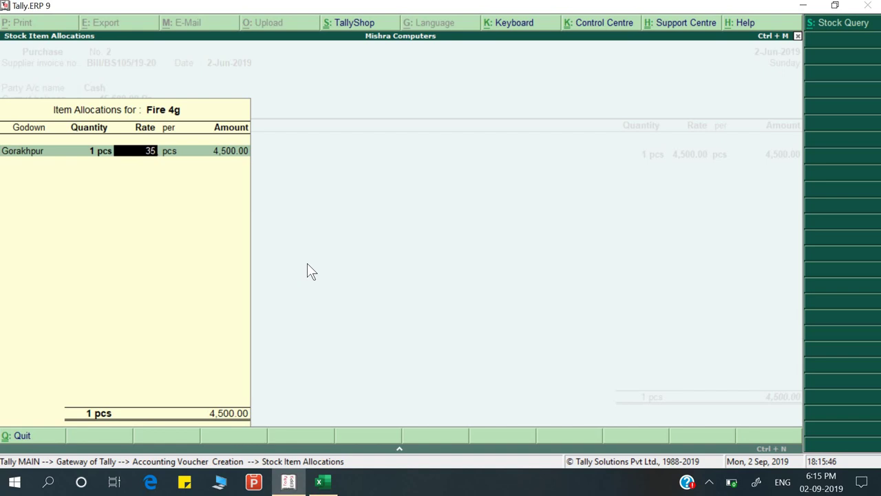
type("0")
key("Return")
key("Return")
key("Return")
key("Return")
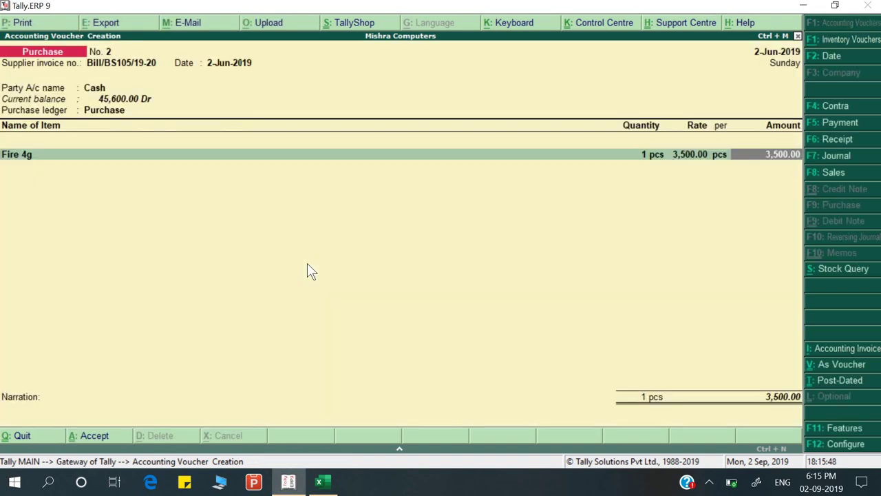
Add Galaxy J5 from Gorakhpur godown, 1 pc at 4,000, totalling 7,500
key("alt+Tab")
key("alt+Tab")
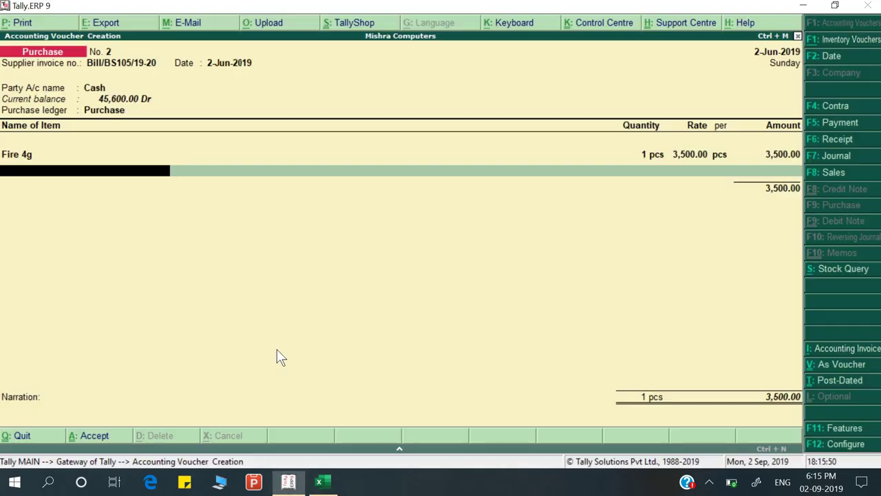
type("Gal")
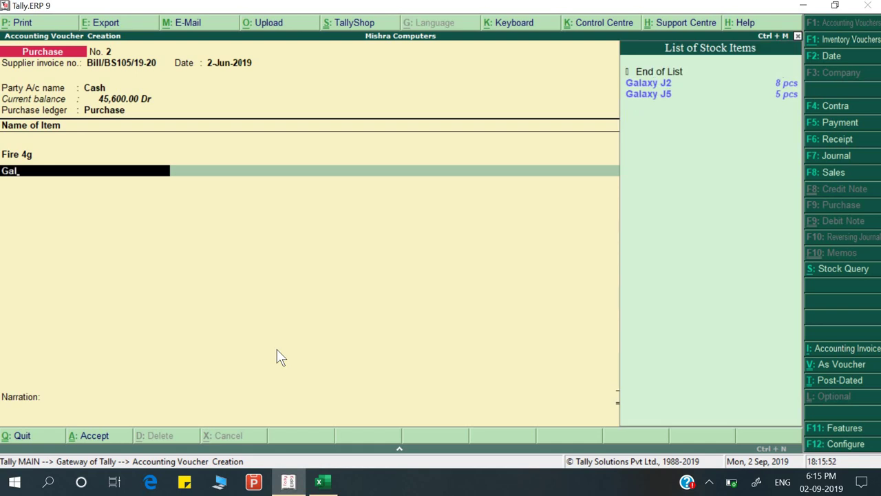
key("Down")
key("Return")
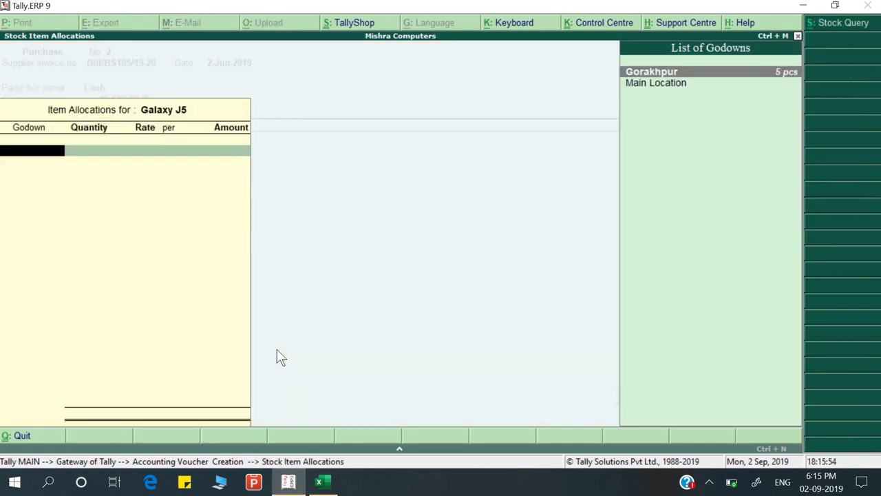
key("alt+Tab")
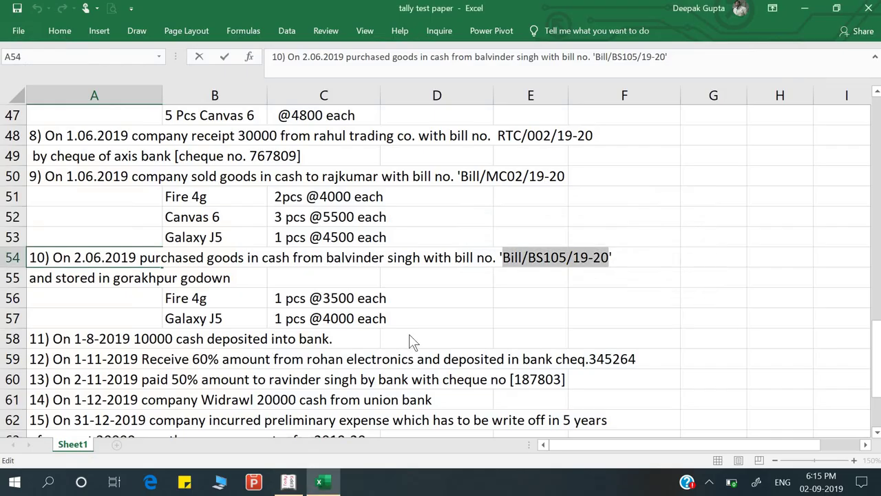
key("alt+Tab")
key("Return")
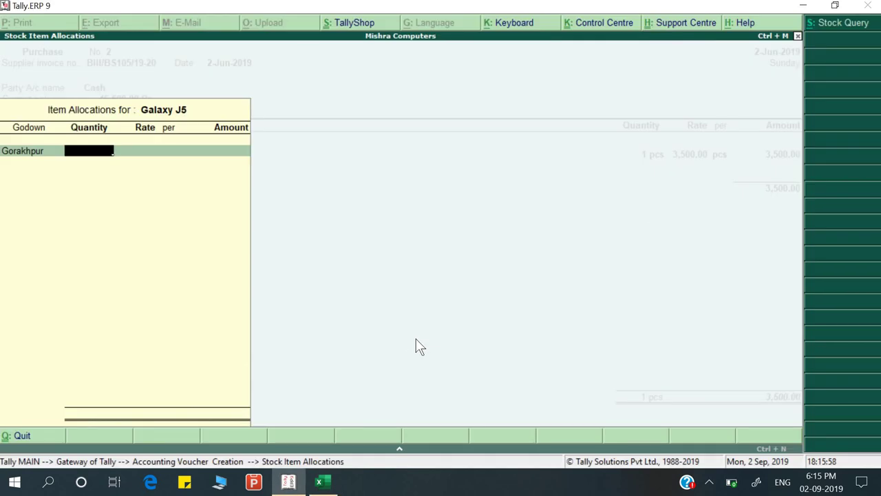
type("1")
key("Return")
key("Return")
key("Return")
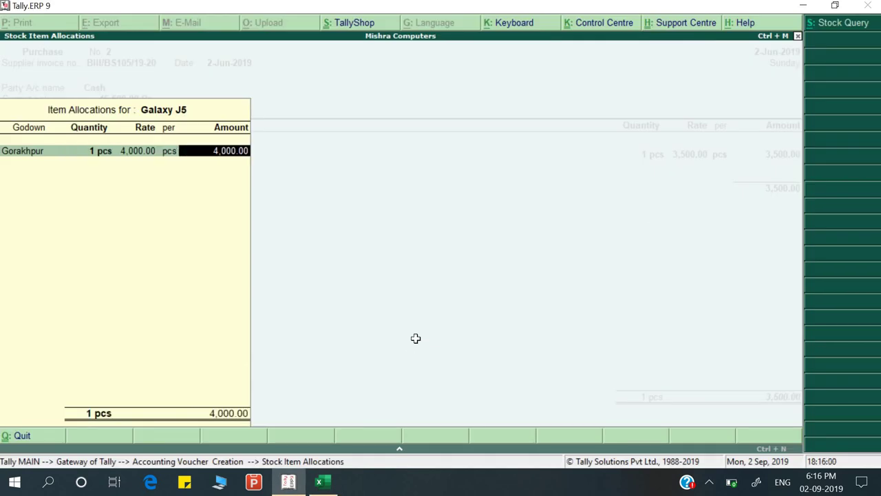
key("alt+Tab")
key("alt+Tab")
key("Return")
key("Return")
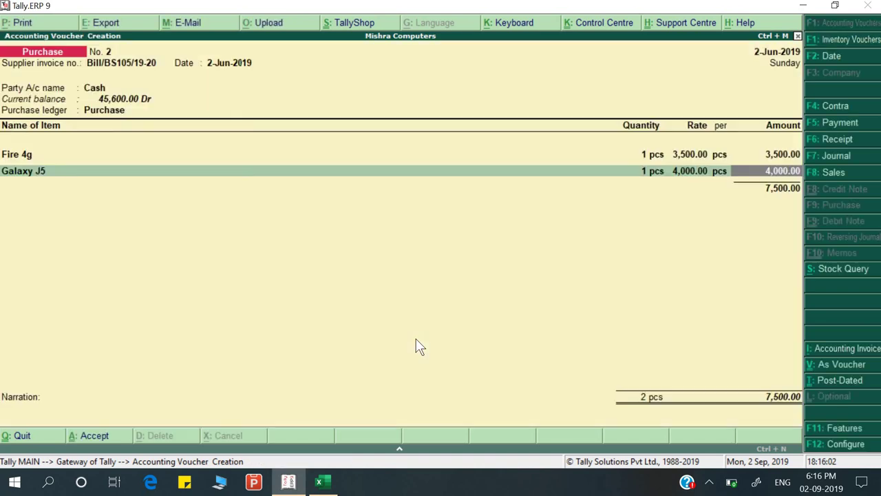
key("Return")
key("Return")
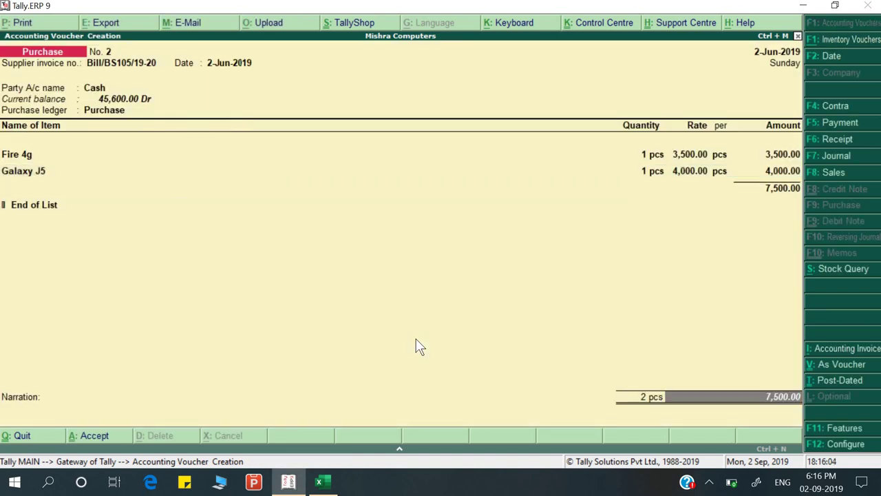
Add narration 'Being goods purchase' and save the purchase voucher
type("Being goods purchase")
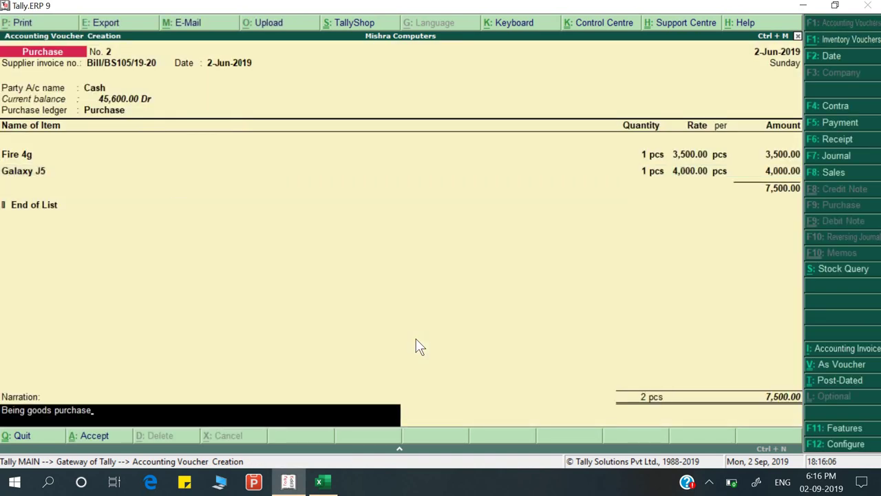
key("Return")
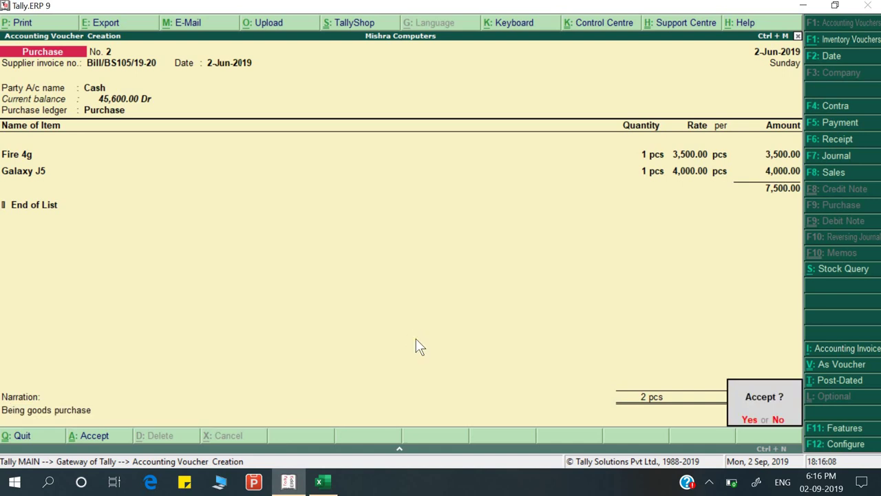
key("Return")
key("alt+Tab")
Pick the 10,000 cash-deposit task in Excel and start a Contra voucher
scroll(352, 329, "down", 2)
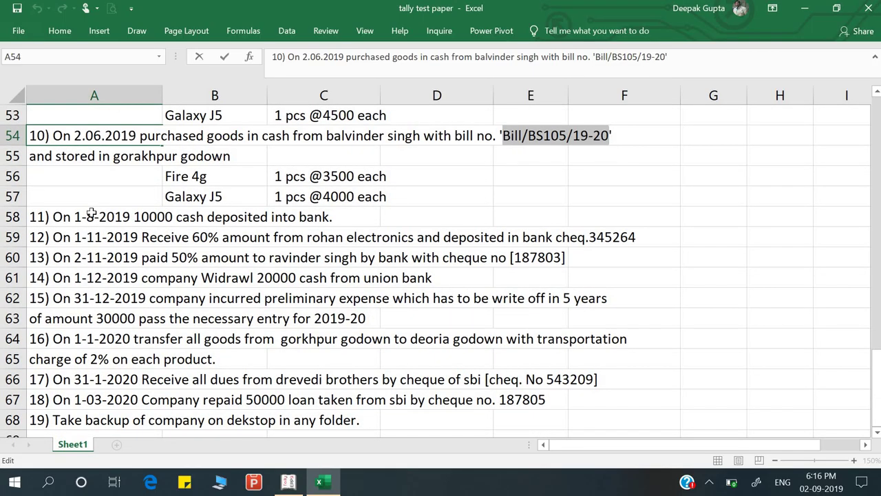
left_click(91, 214)
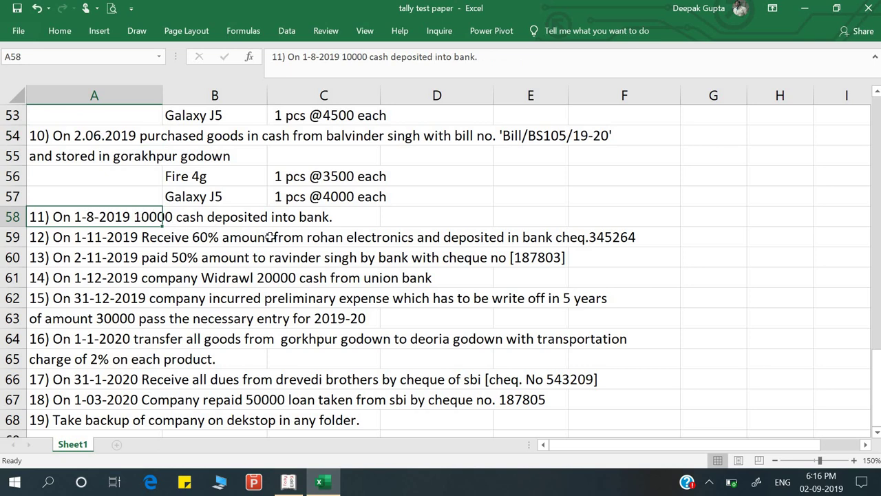
key("alt+Tab")
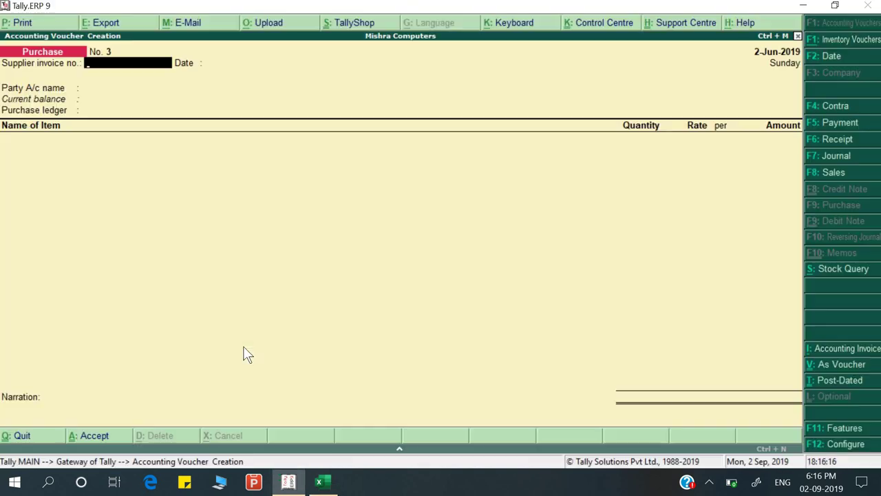
key("F4")
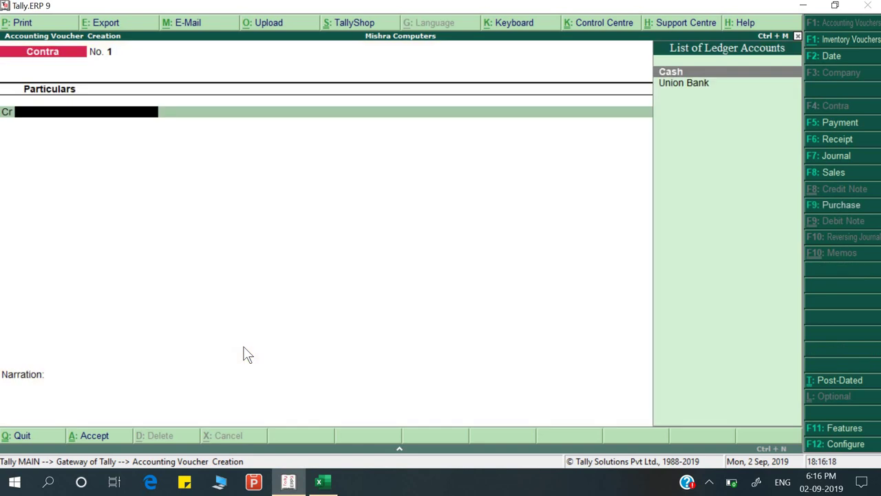
key("Down")
key("alt+Tab")
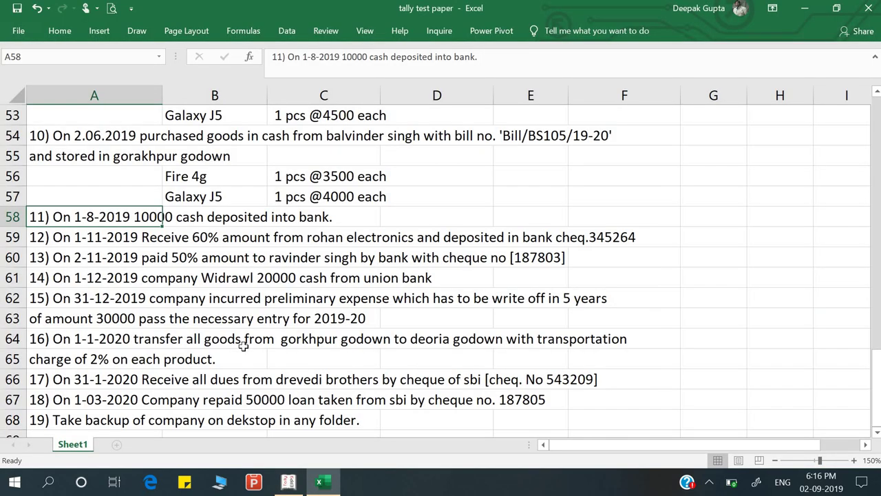
key("alt+Tab")
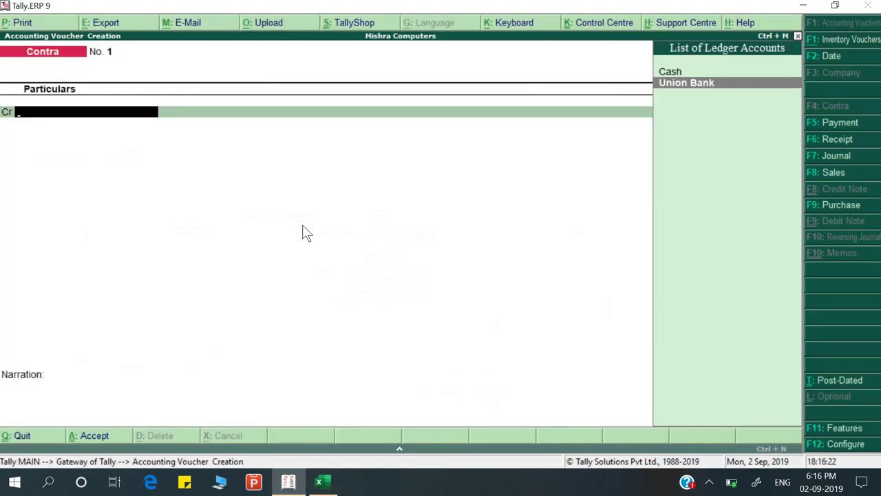
Date the Contra voucher 1-Aug-2019
key("Return")
key("alt+Tab")
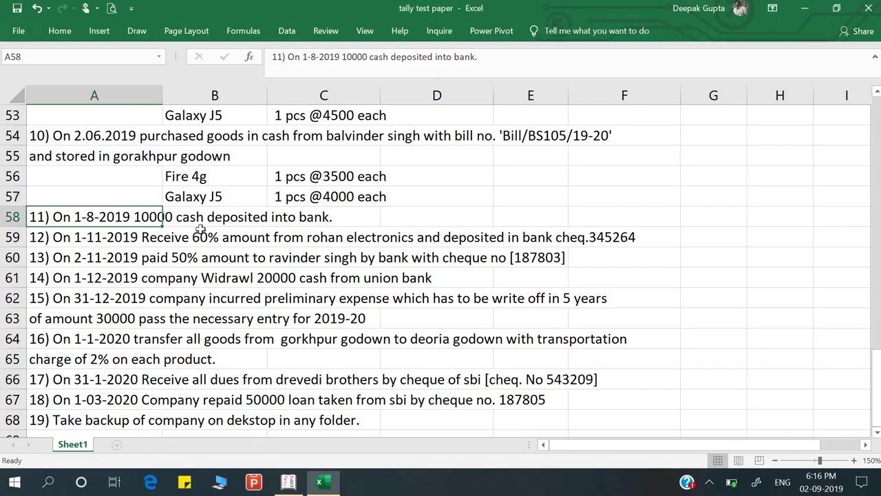
key("alt+Tab")
key("F2")
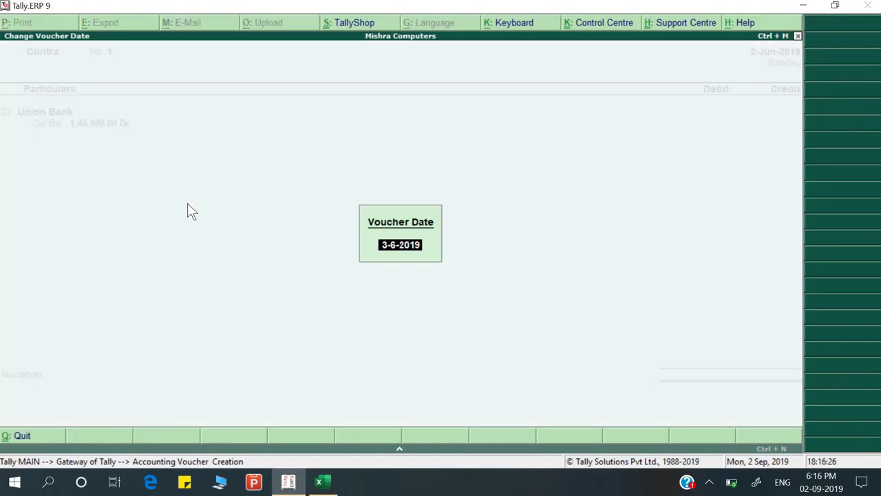
type("1-8")
key("Return")
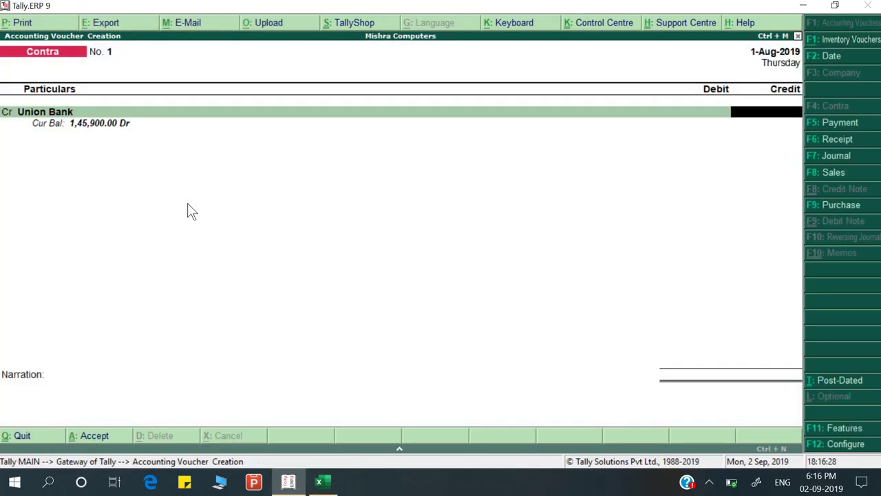
Enter 10,000 as the amount and go through the Union Bank allocation fields
key("alt+Tab")
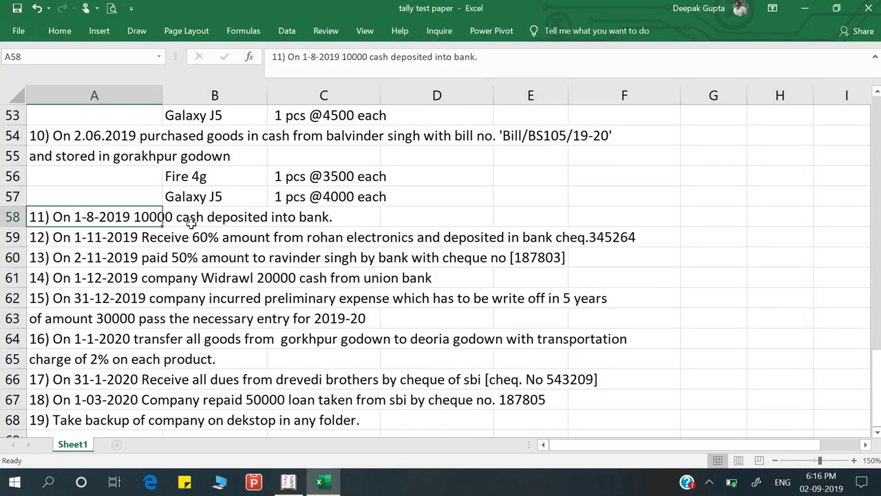
key("alt+Tab")
type("10000")
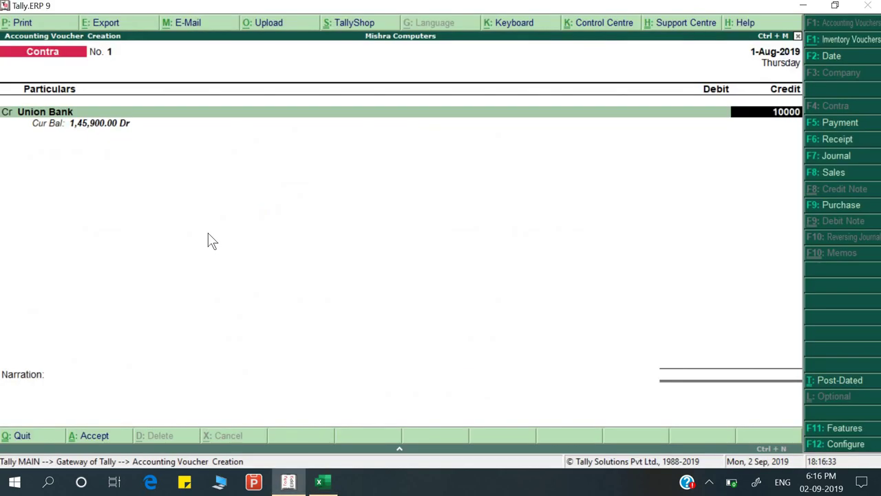
key("Return")
key("Return")
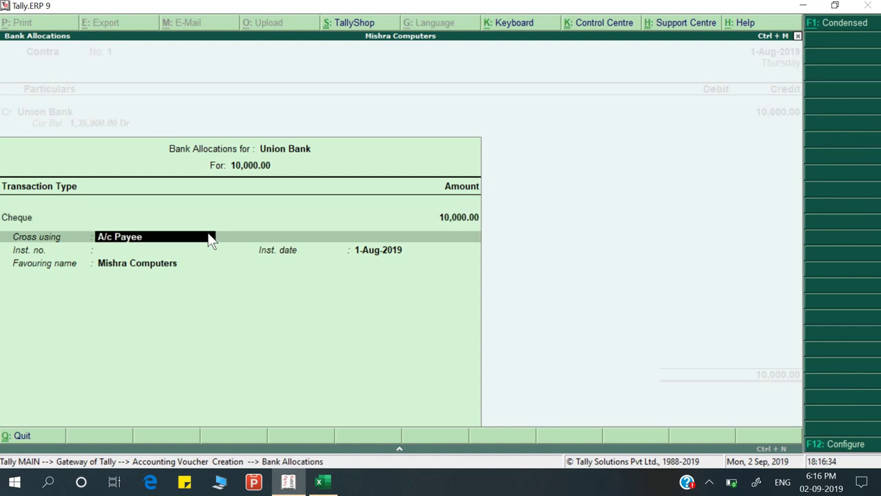
key("Return")
key("BackSpace")
key("BackSpace")
key("BackSpace")
key("BackSpace")
key("BackSpace")
key("BackSpace")
key("BackSpace")
key("BackSpace")
key("BackSpace")
key("BackSpace")
key("Return")
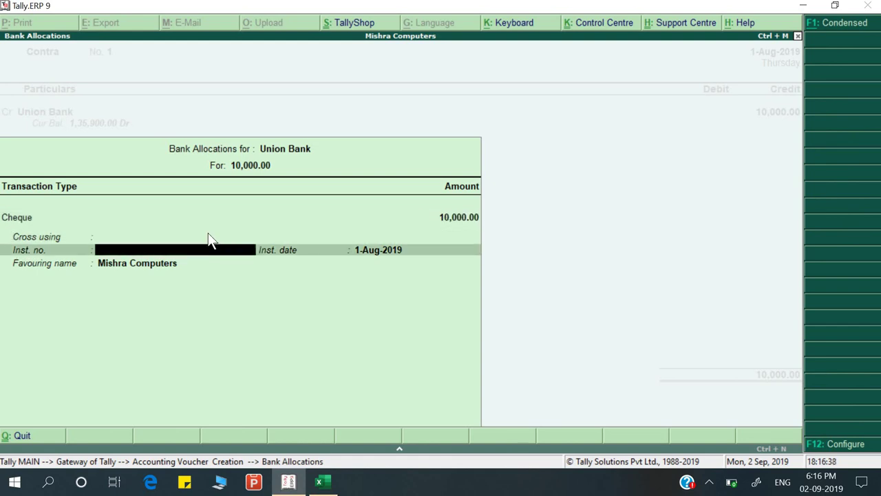
Revisit the bank allocation details and try Cash on the debit row
key("Return")
key("Return")
key("Return")
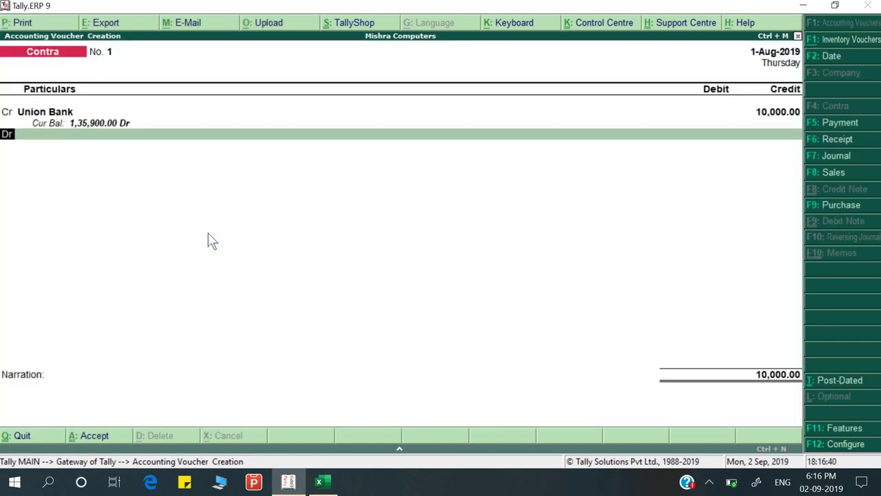
key("BackSpace")
key("Return")
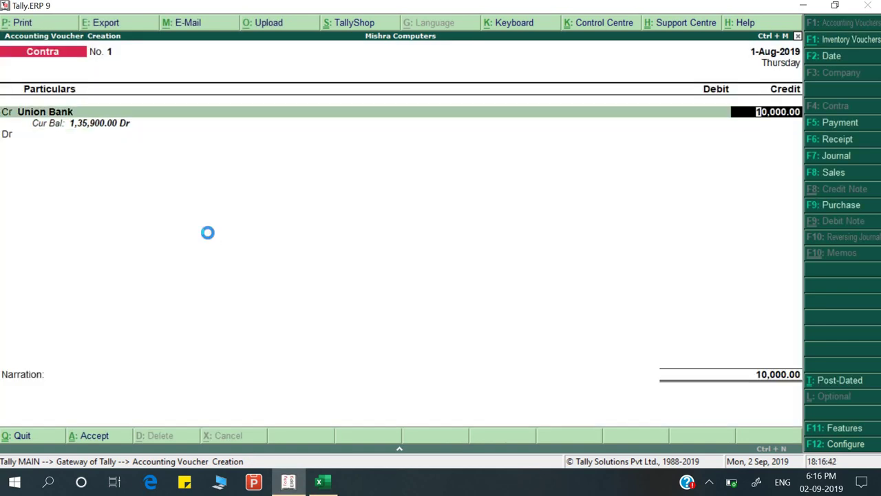
key("Return")
key("Return")
key("Return")
key("Return")
key("Return")
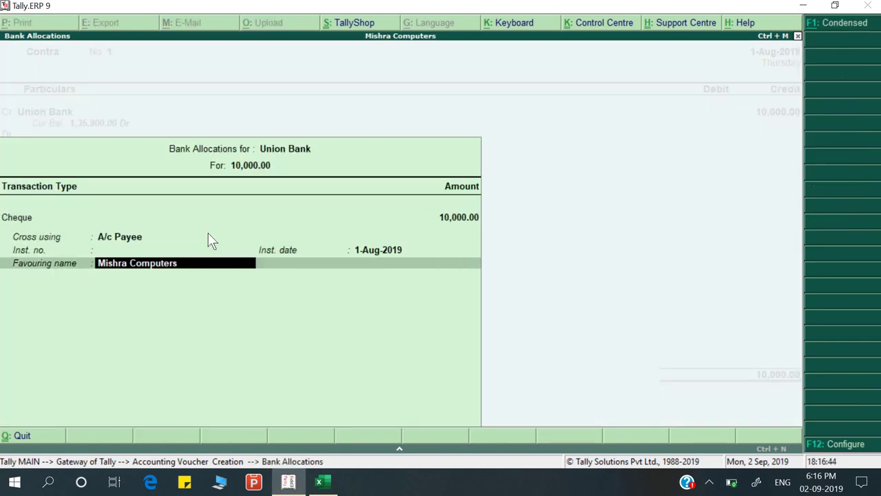
key("Return")
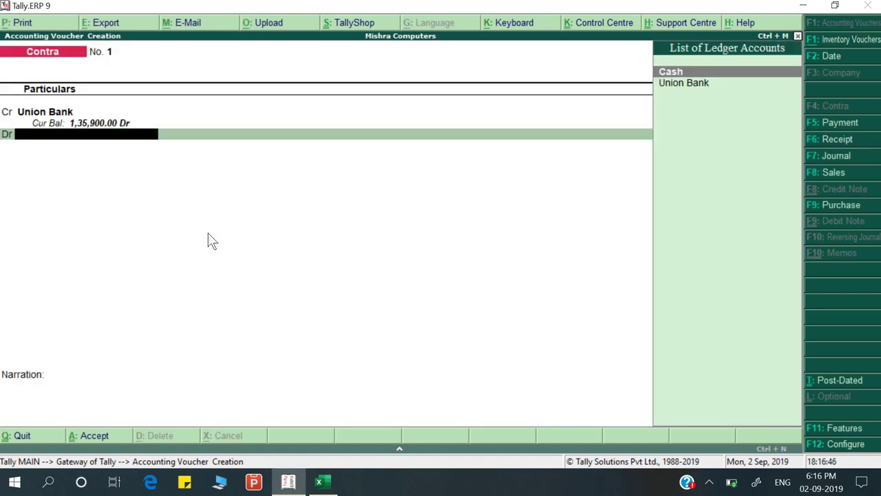
key("Down")
key("Up")
key("Return")
key("alt+Tab")
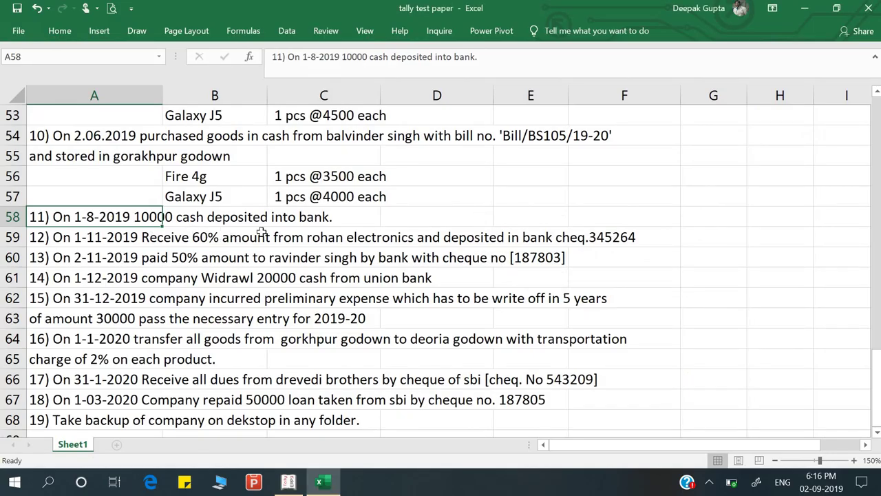
key("alt+Tab")
Correct the ledgers so Cash is credited and Union Bank is debited
key("BackSpace")
key("BackSpace")
key("BackSpace")
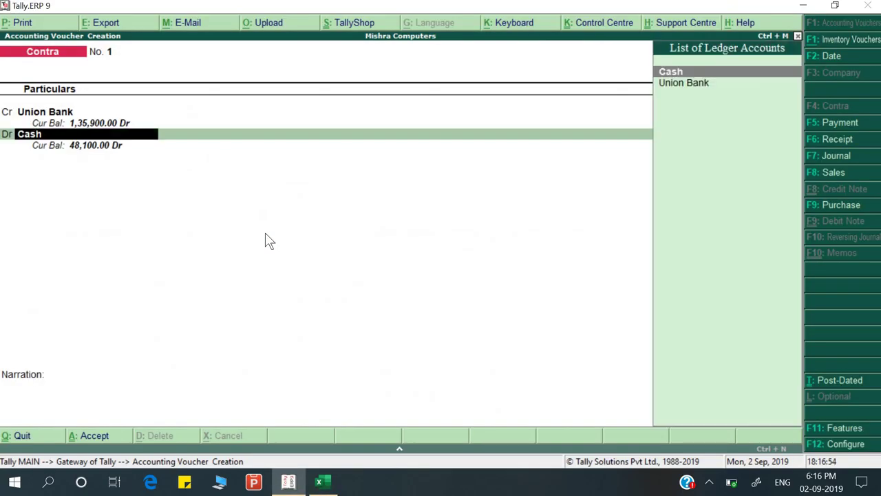
type("Ca")
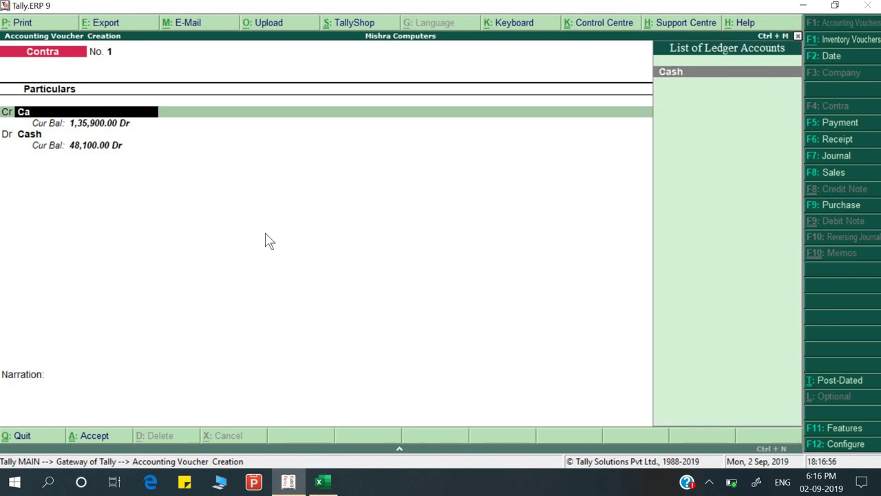
key("Return")
key("Return")
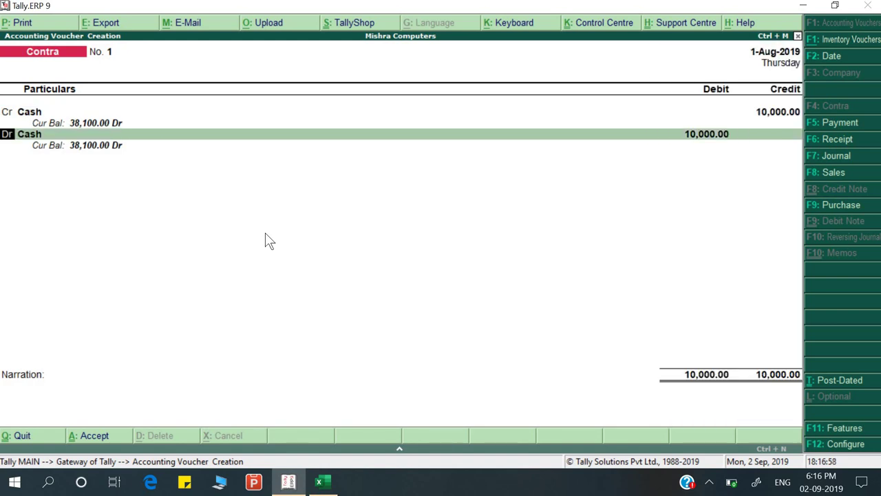
key("Return")
type("U")
key("Return")
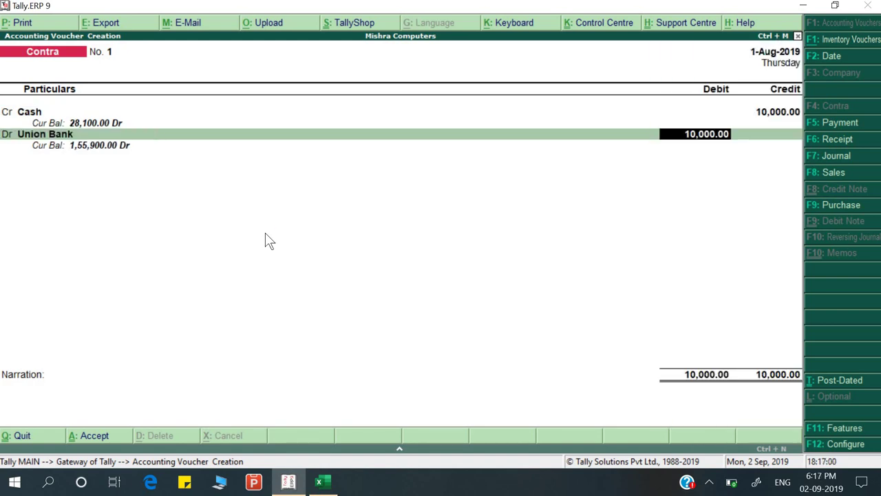
key("Return")
key("Return")
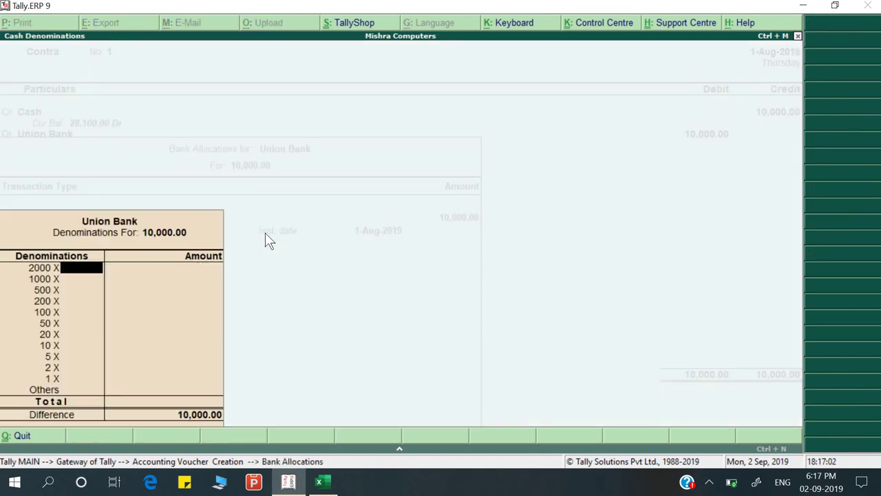
Record five 2000 notes as denominations and Union as the bank name
key("alt+Tab")
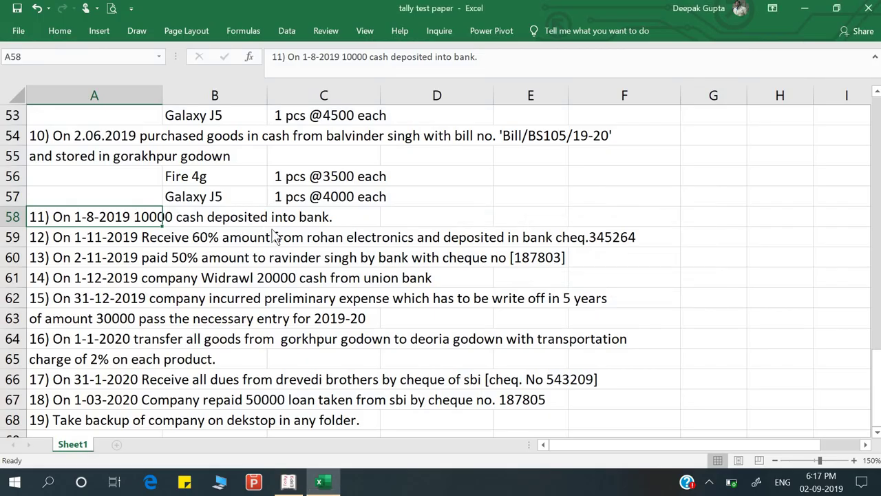
key("alt+Tab")
type("5")
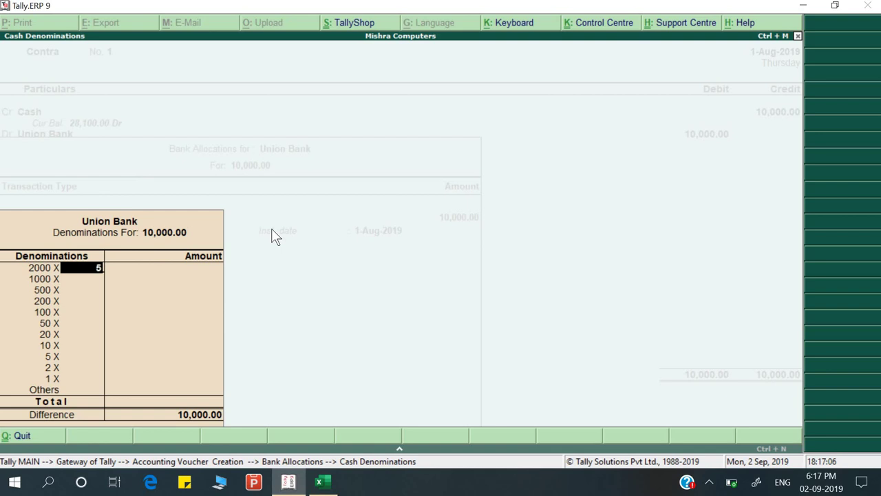
key("Return")
key("Return")
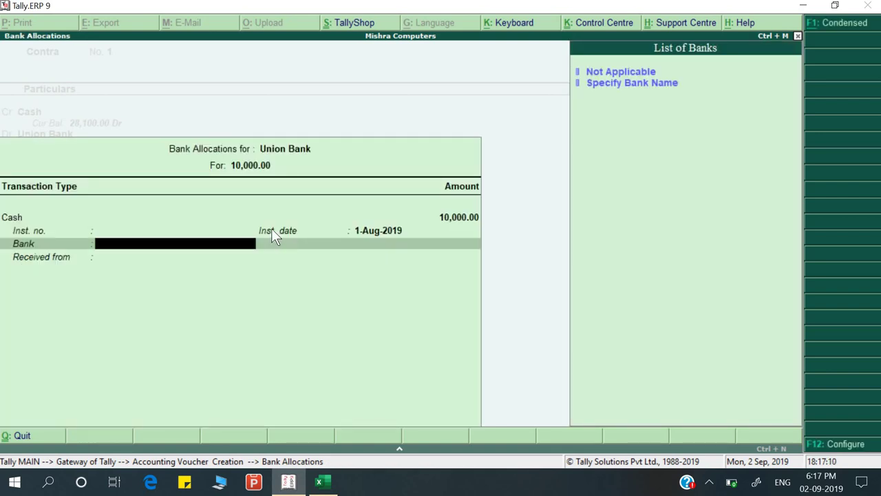
key("Down")
key("Return")
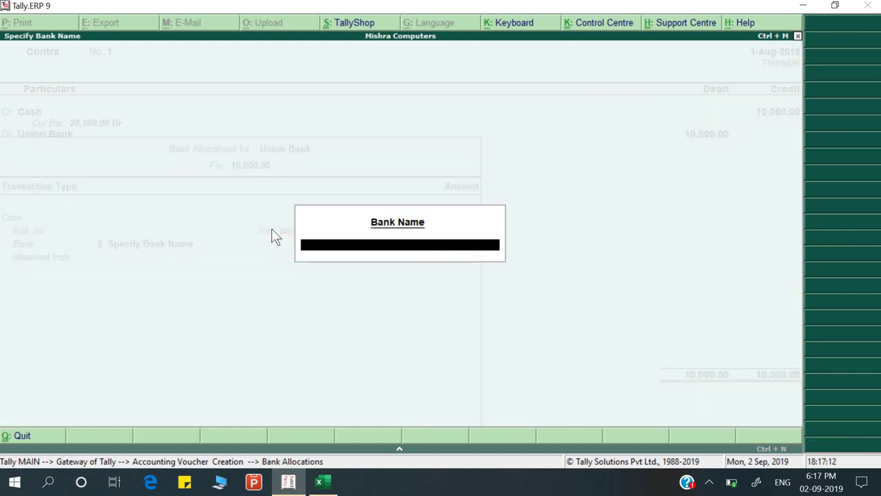
type("Unio")
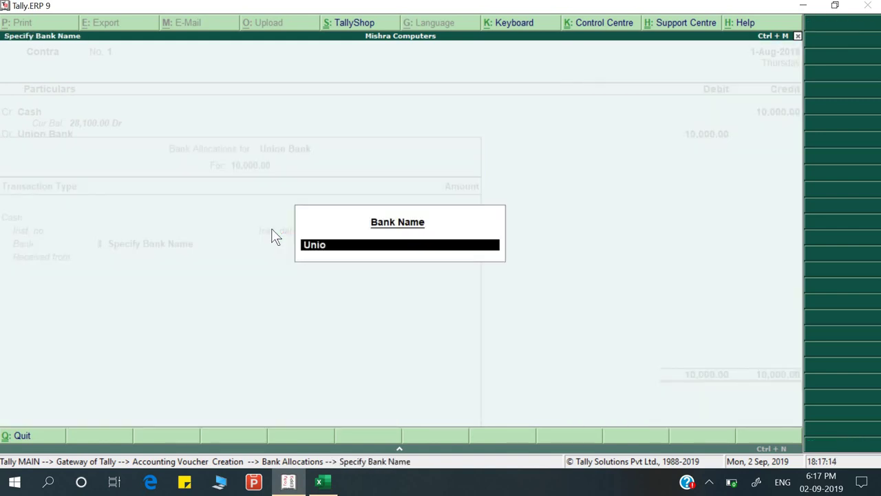
type("n")
key("Escape")
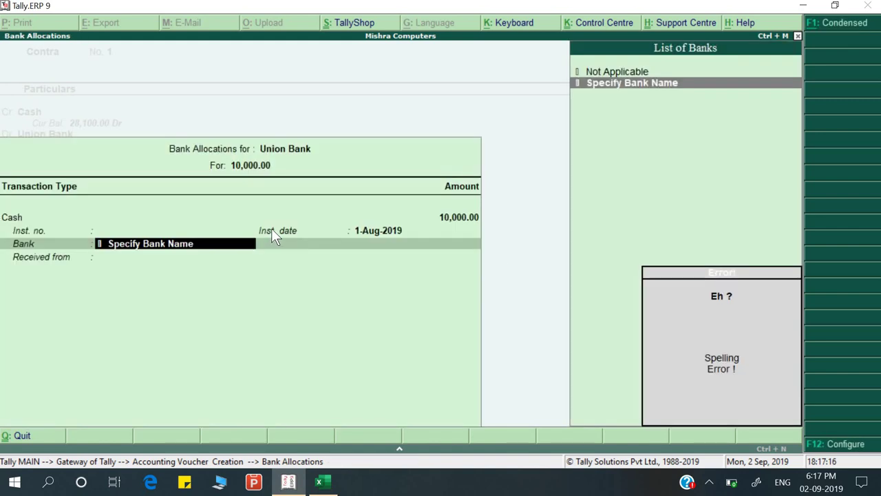
key("Return")
key("Return")
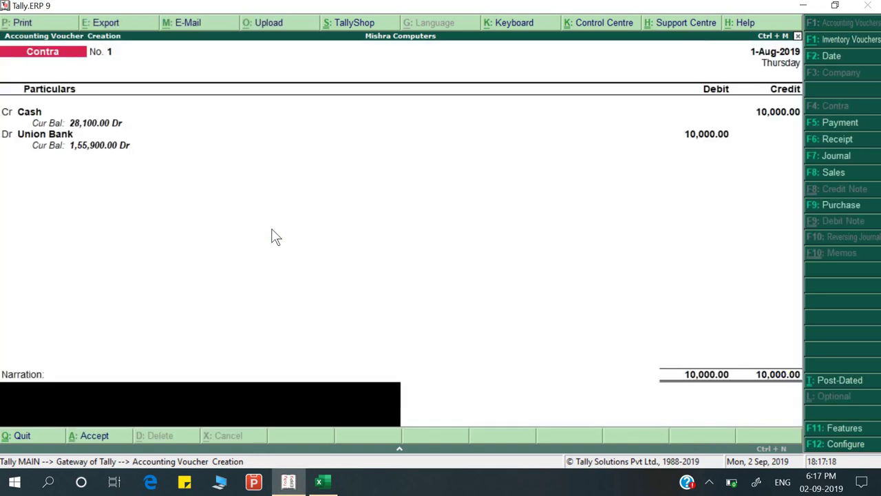
Add the narration 'Being cash deposited' and save the contra voucher
type("Being cash d")
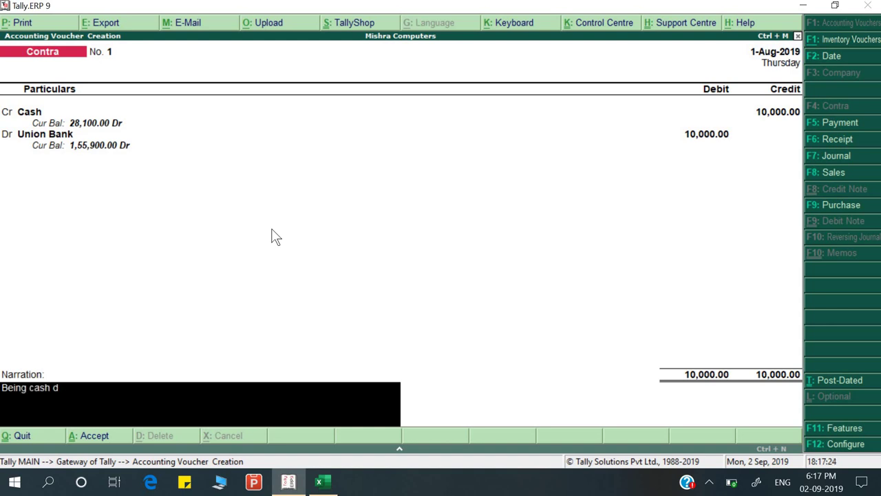
type("eposited")
key("Return")
key("Return")
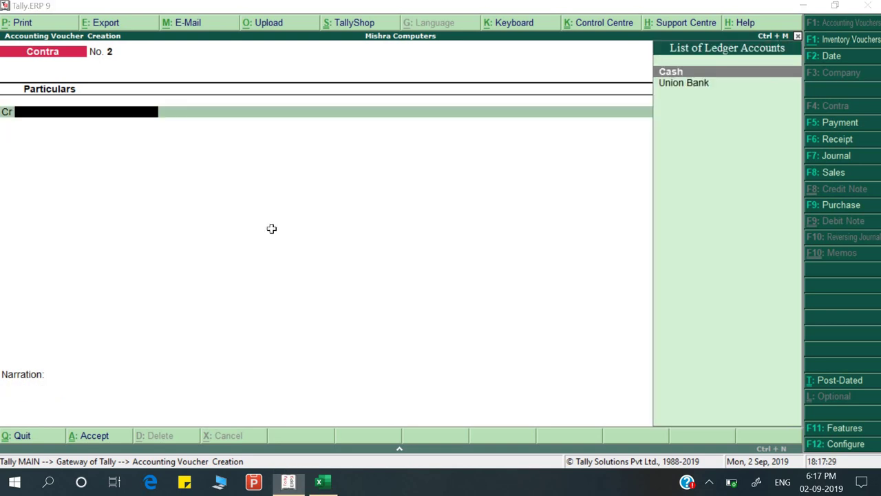
Select transaction 12 in Excel and start a Receipt voucher dated 1-Nov-2019
key("alt+Tab")
left_click(103, 238)
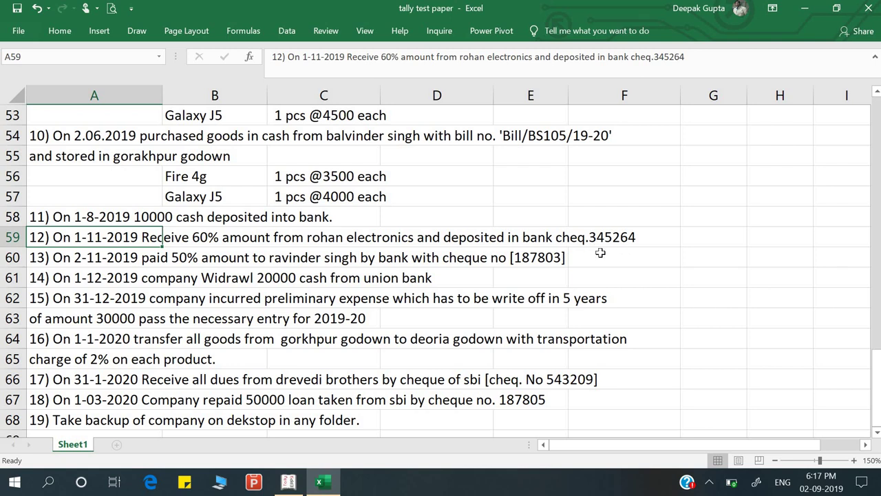
key("alt+Tab")
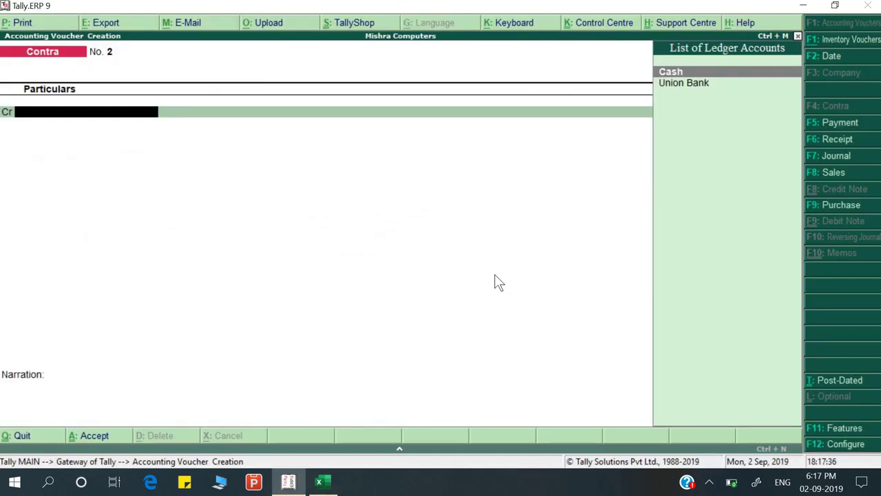
key("F6")
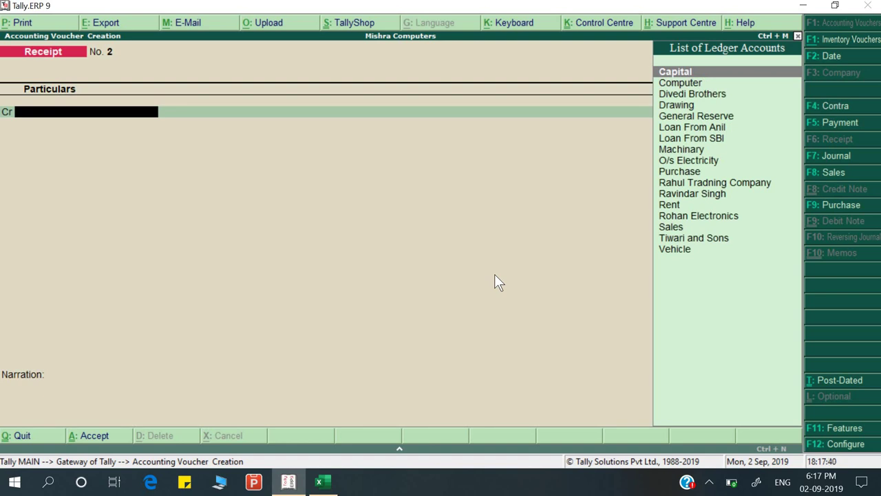
key("alt+Tab")
key("alt+Tab")
key("F2")
type("1-")
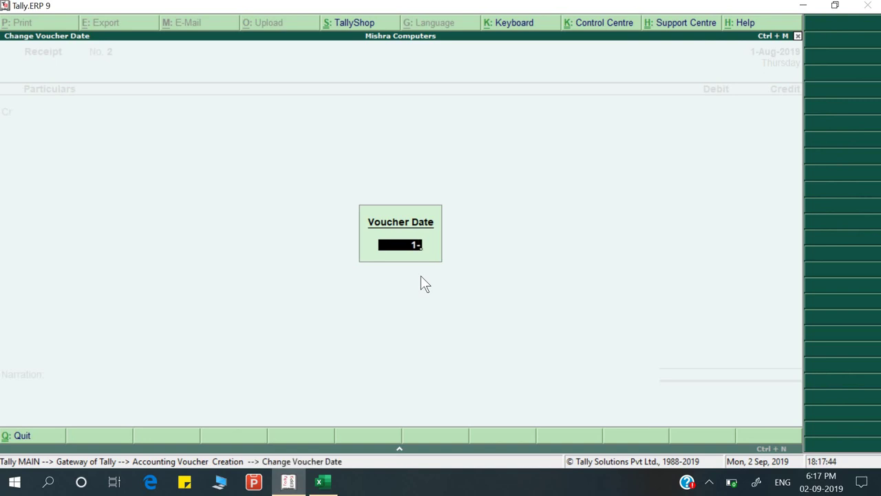
type("11")
key("Return")
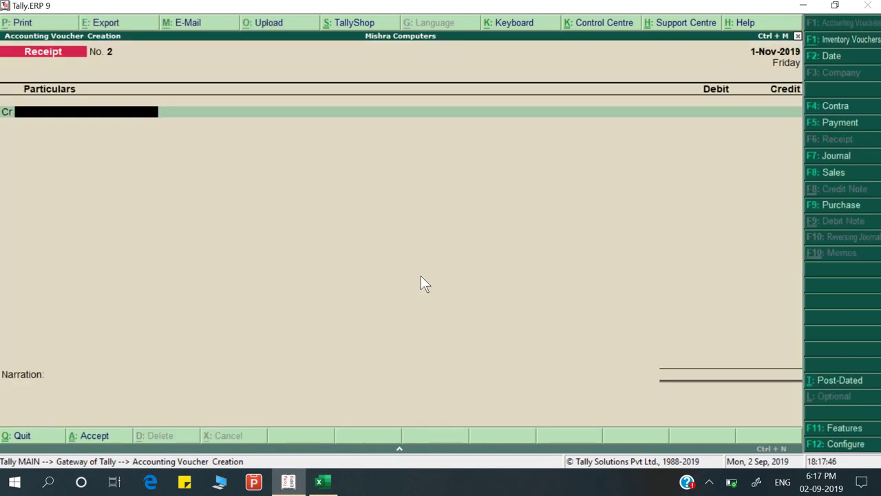
Credit Rahul Tradning Company 45,000 (75000 × 60%) against bill RTC/001/19-20
type("R")
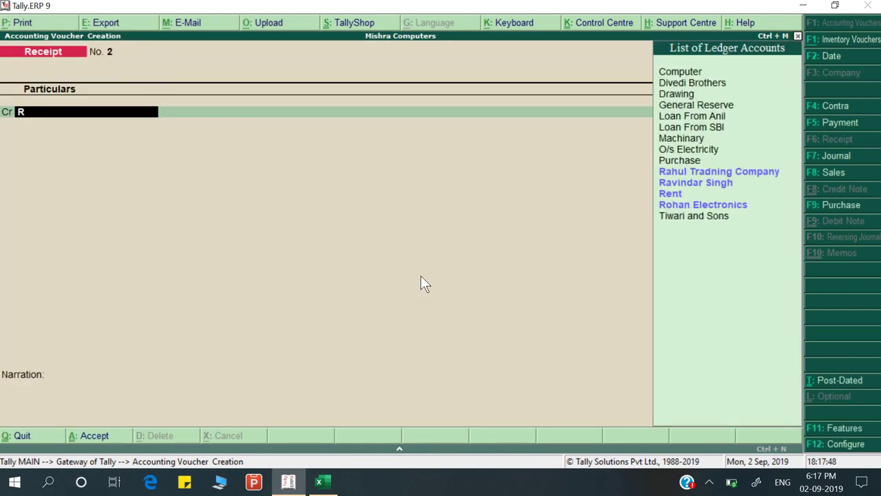
key("Return")
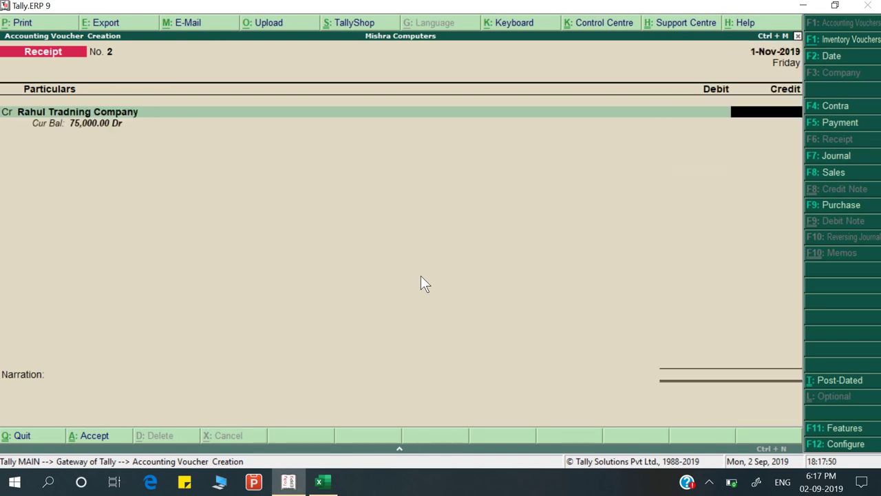
key("alt+Tab")
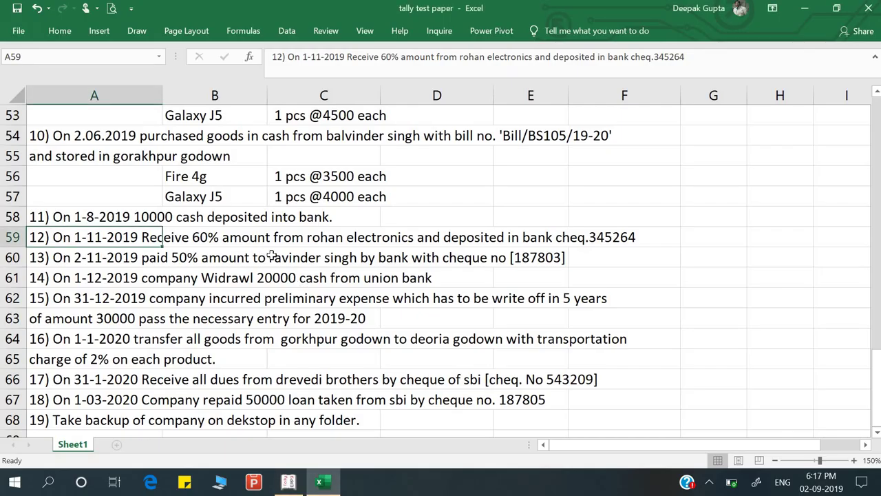
key("alt+Tab")
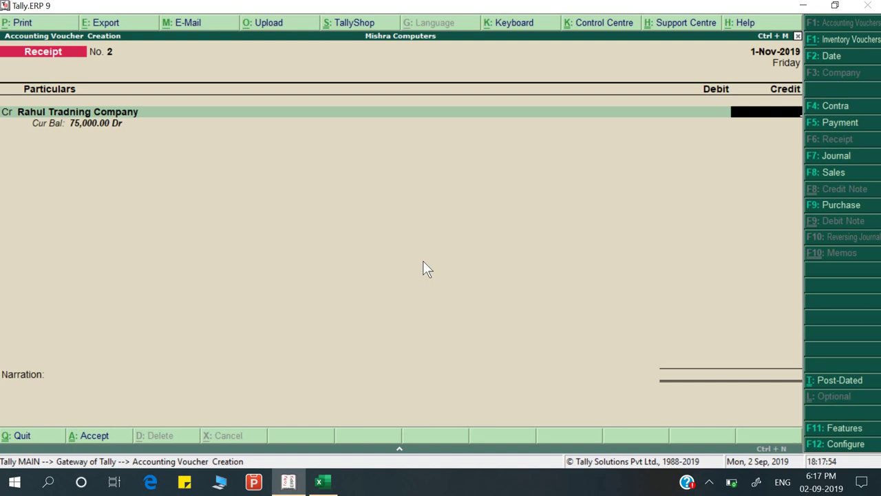
key("ctrl+n")
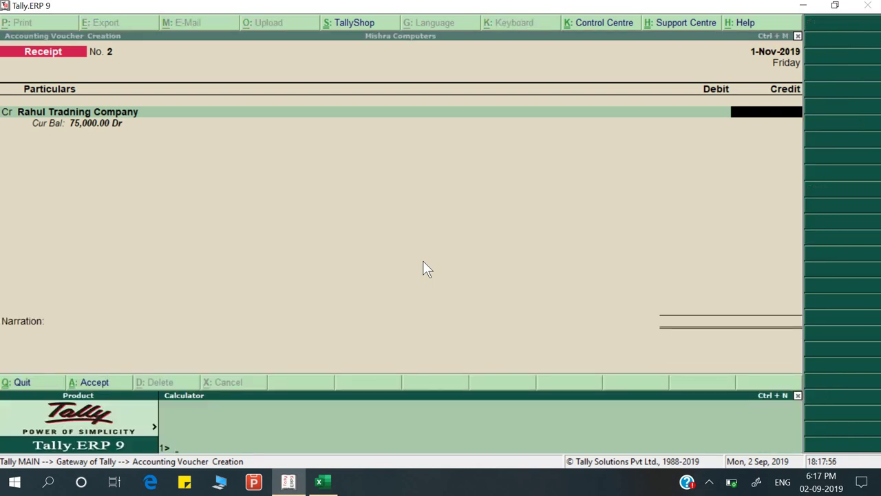
type("75000*")
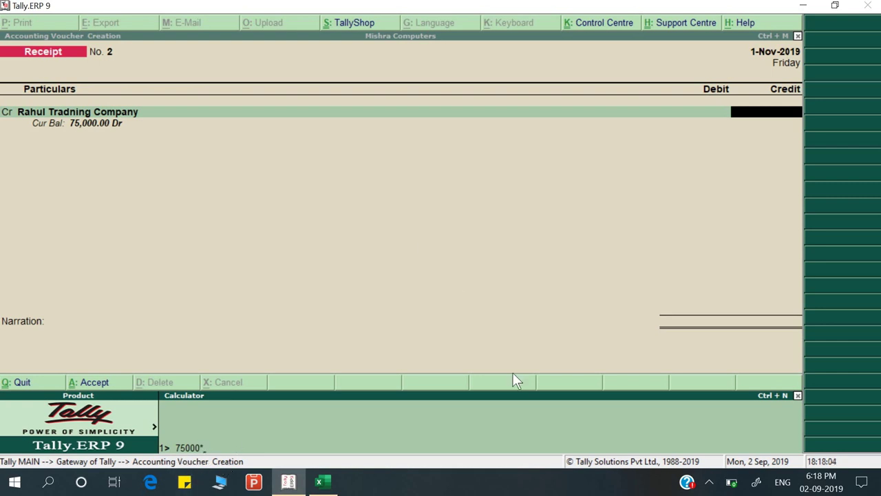
type("78")
key("alt+Tab")
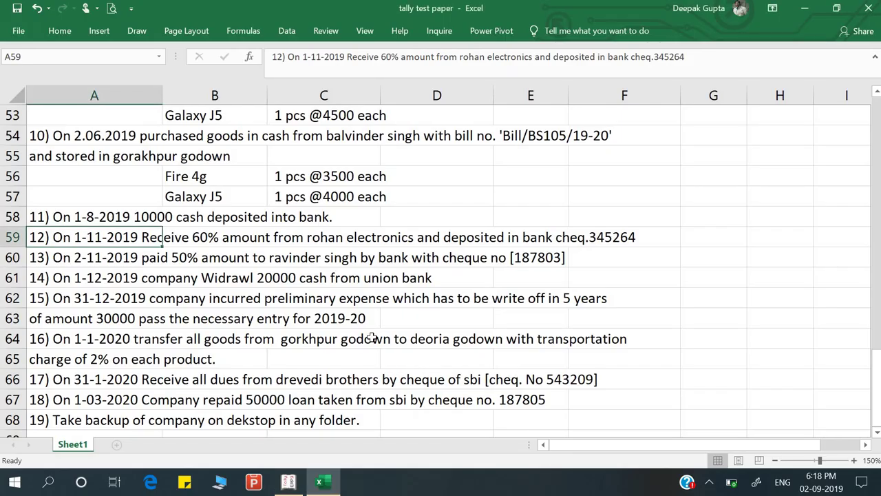
key("alt+Tab")
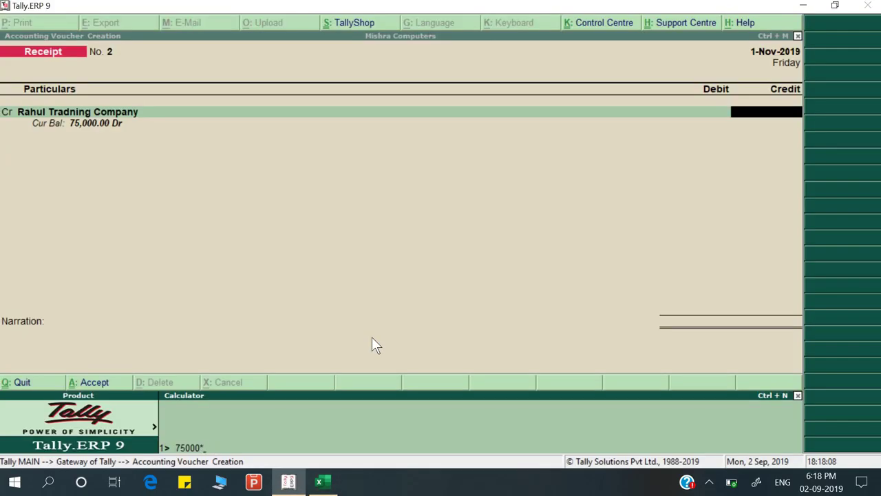
type("60%")
key("Return")
key("Return")
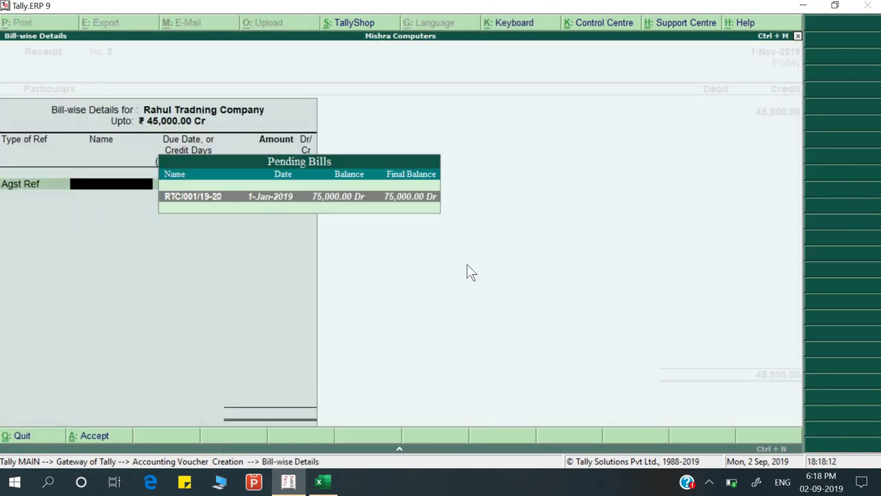
key("Return")
key("Return")
key("Return")
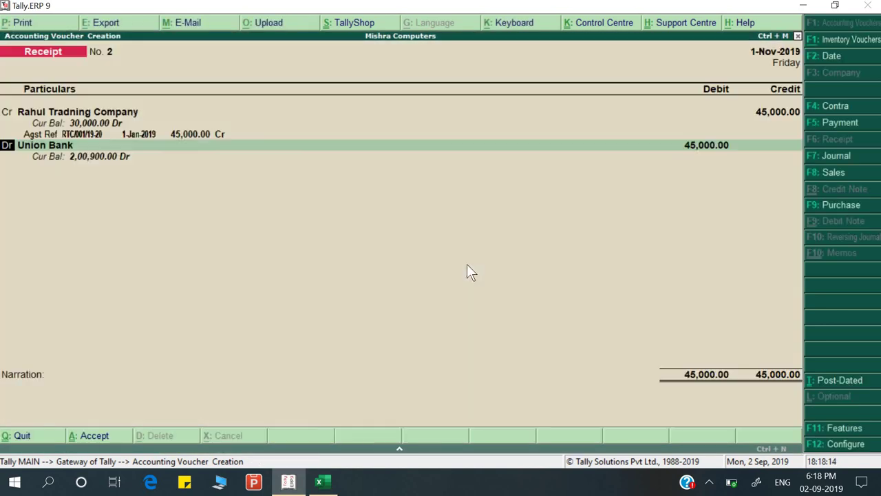
Debit Union Bank with cheque number 345264 in its bank allocation
key("Return")
key("Return")
key("Return")
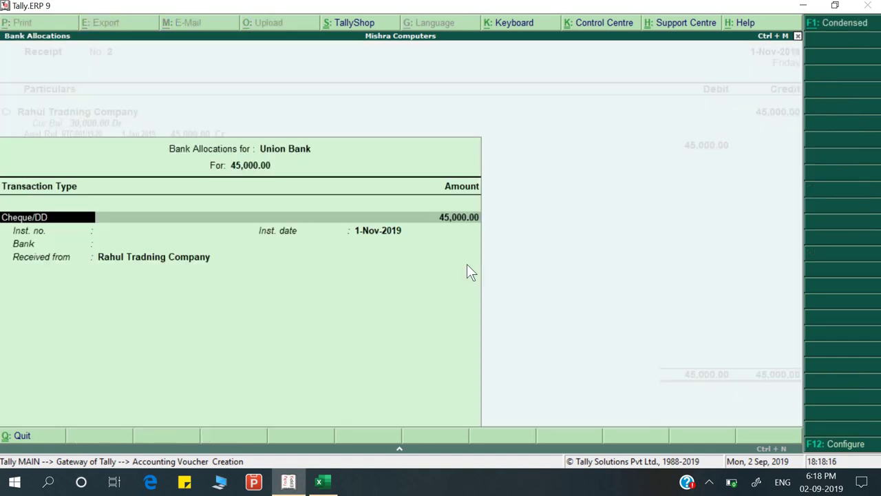
key("Return")
key("Return")
key("alt+Tab")
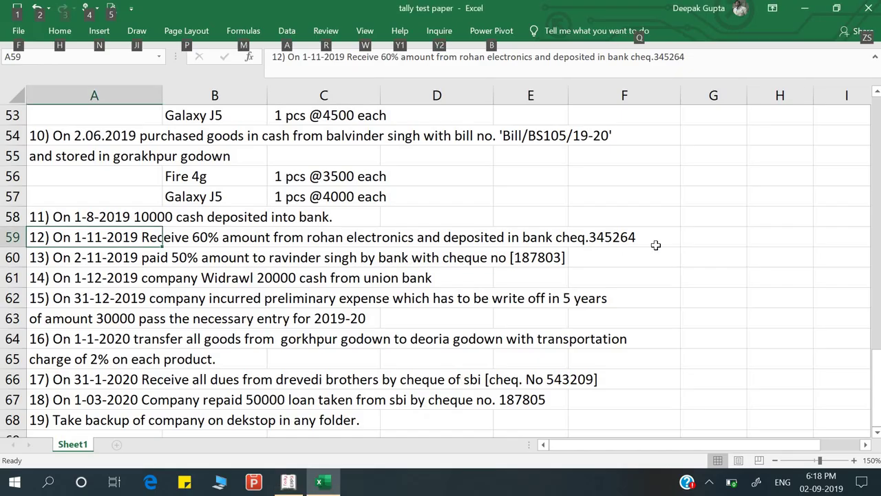
key("alt+Tab")
type("3")
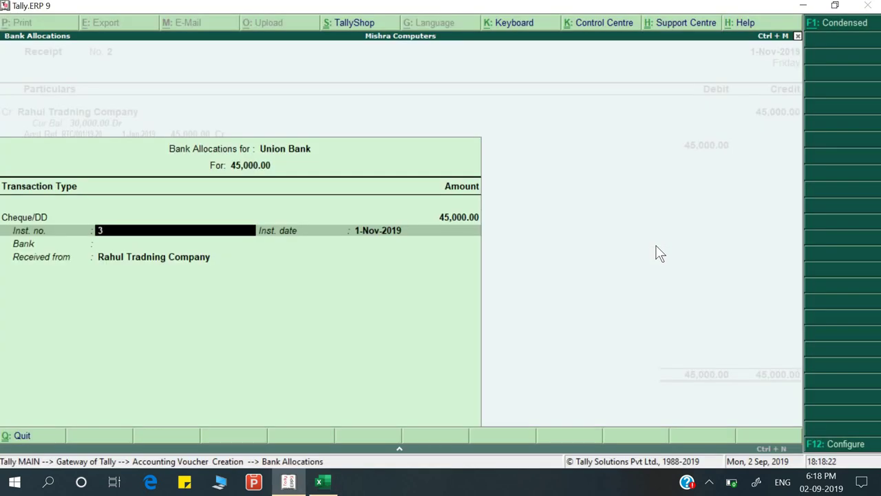
type("45264")
key("alt+Tab")
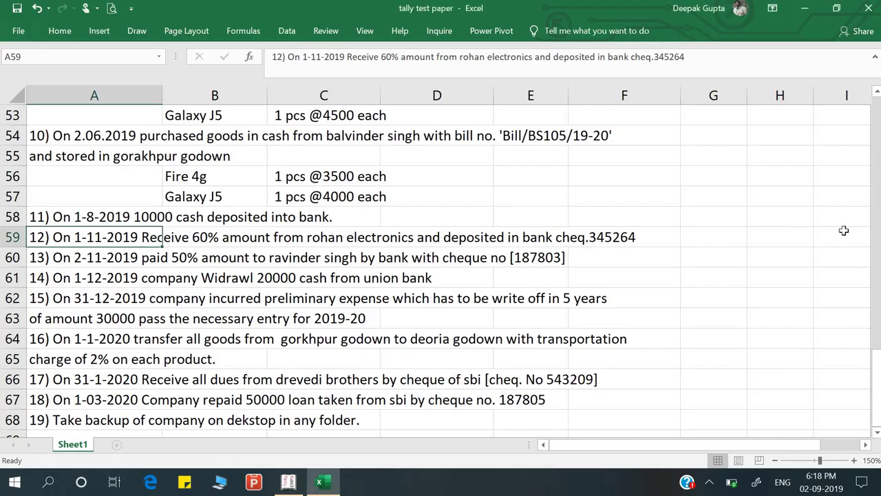
key("alt+Tab")
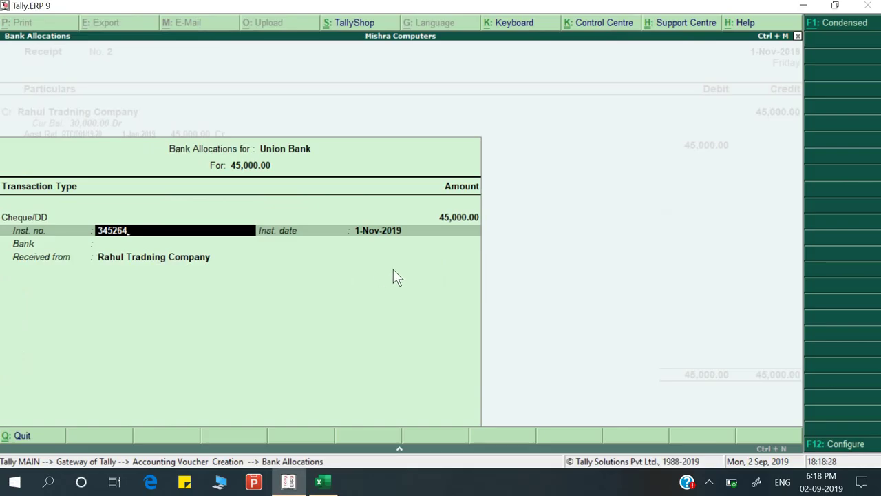
key("alt+Tab")
key("alt+Tab")
key("Return")
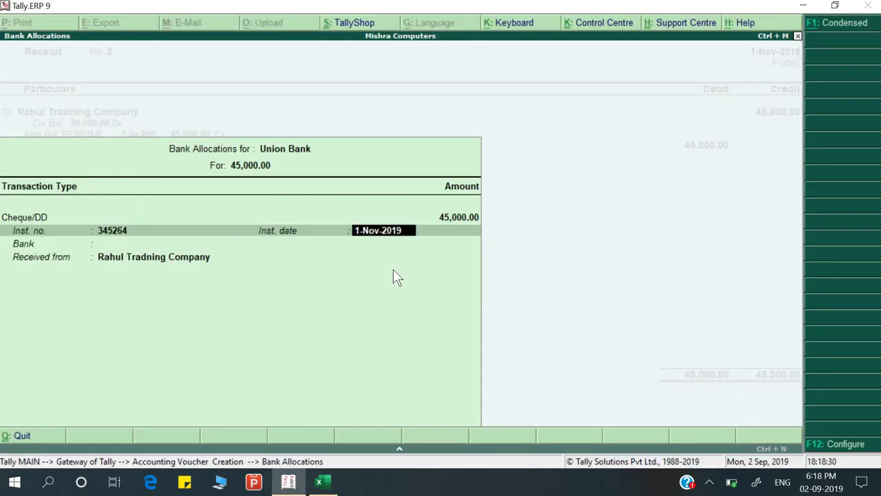
key("Return")
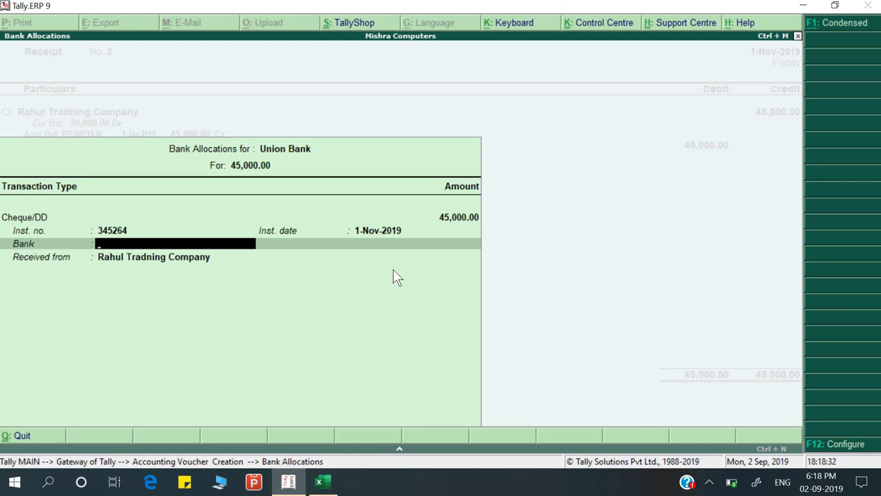
key("alt+Tab")
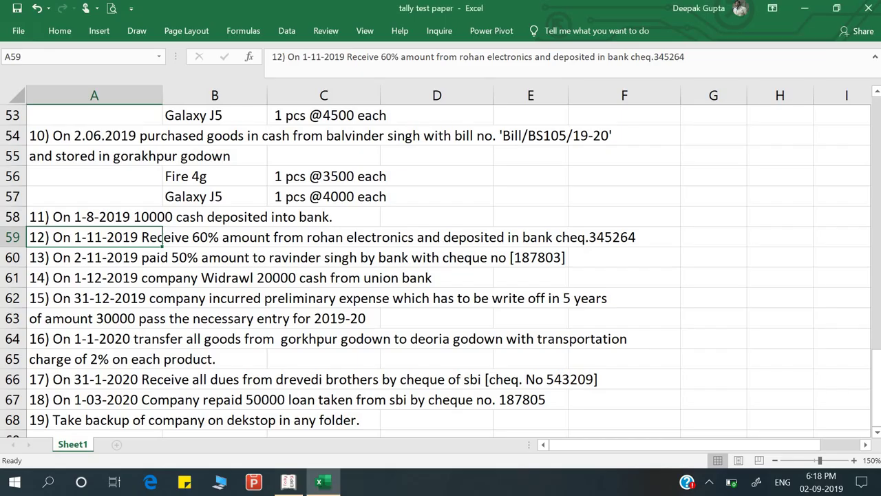
key("alt")
key("alt+Tab")
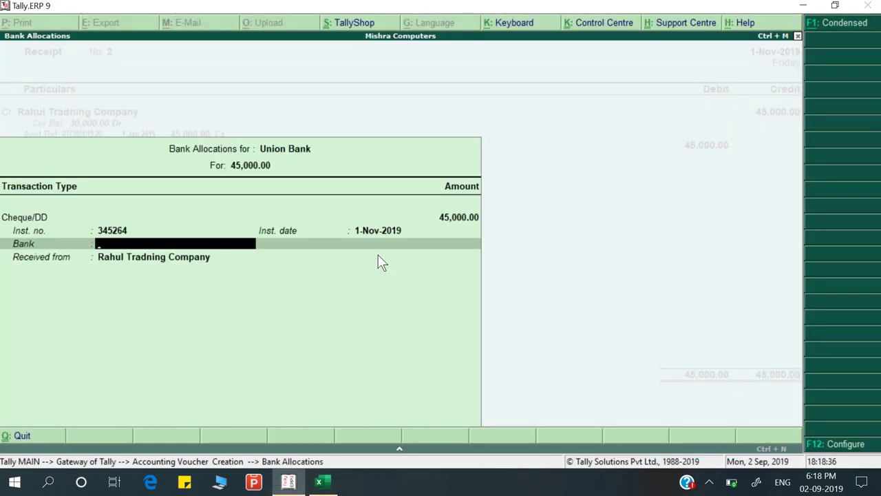
key("Return")
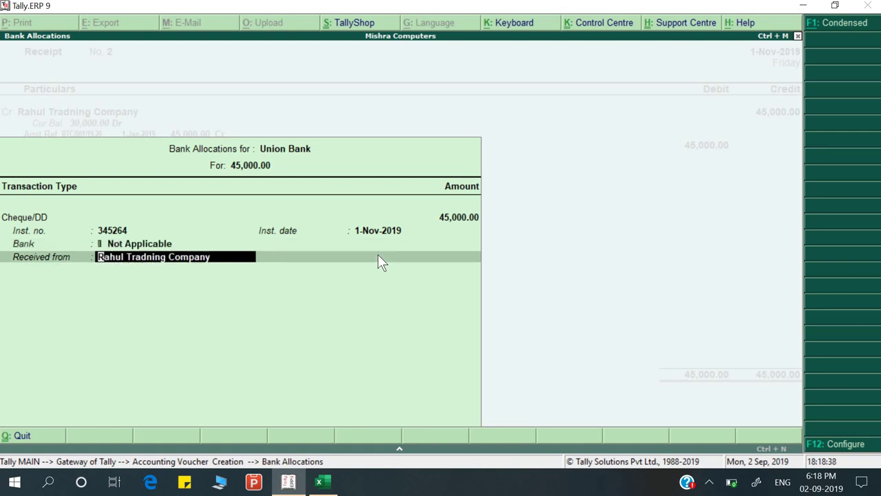
key("Return")
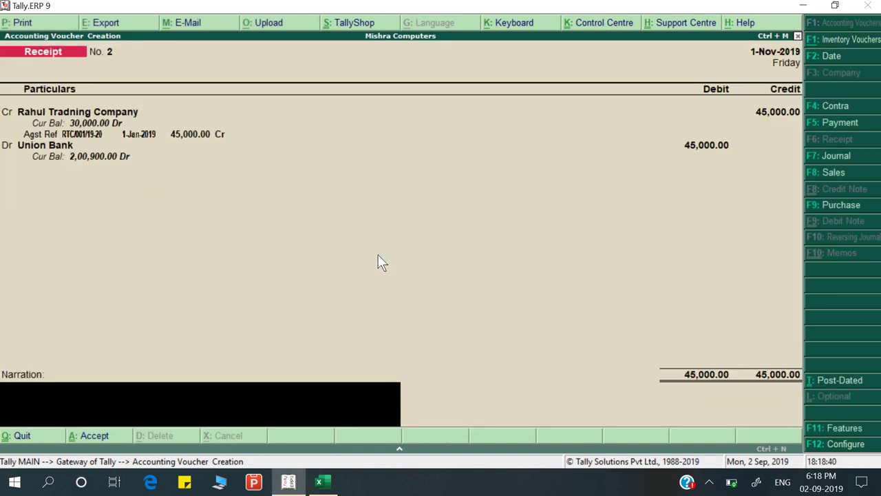
Add the narration 'Being amount receive' and save the receipt
type("Being amount receive")
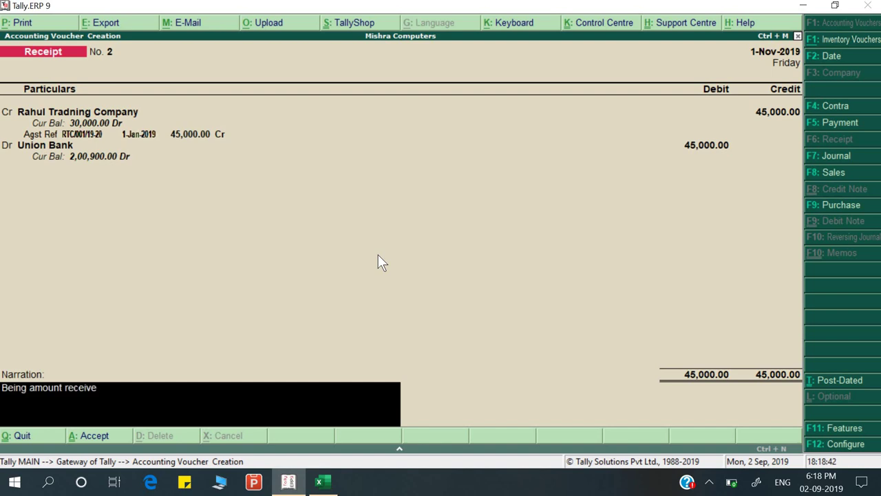
key("Return")
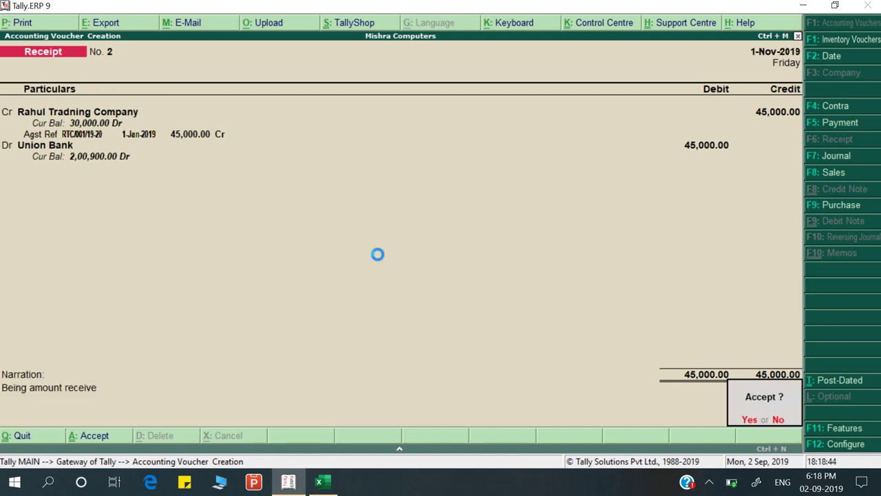
key("Return")
Select the next task in row 60 of the Excel sheet
key("alt+Tab")
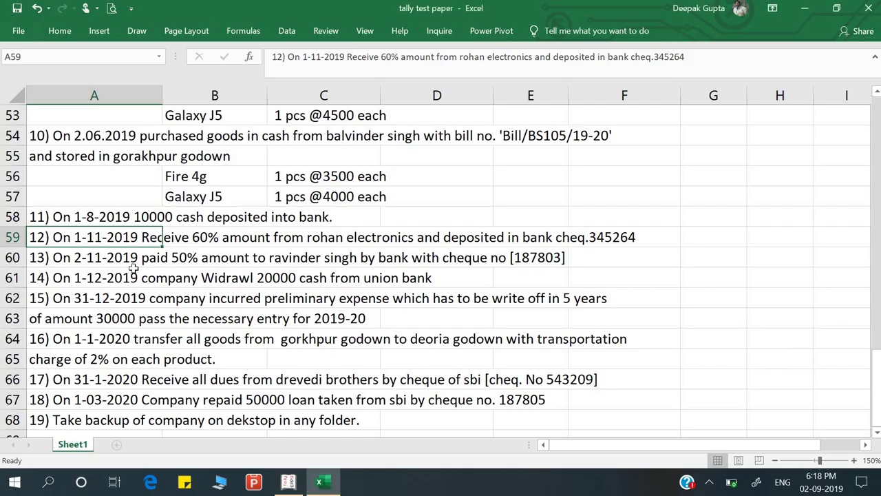
left_click(118, 272)
left_click(111, 257)
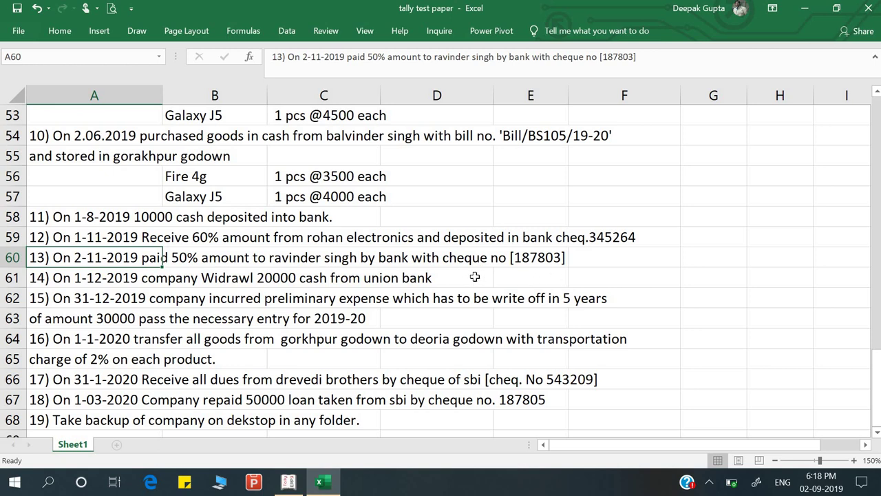
Start a Payment voucher dated 2-Nov-2019 debiting the supplier ledger
key("alt+Tab")
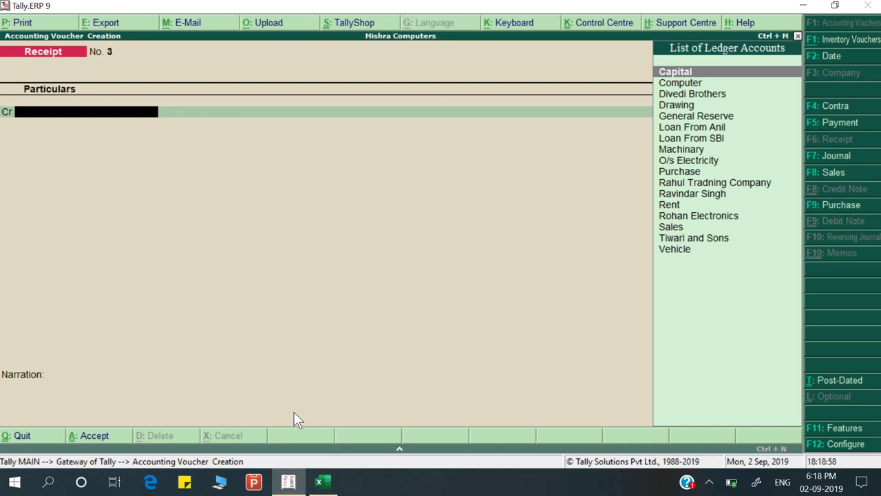
key("F5")
key("F2")
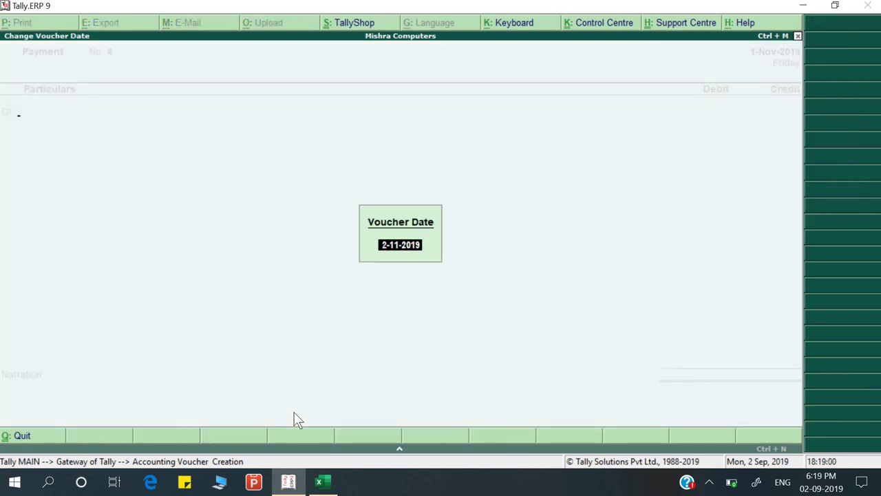
key("Return")
type("Ra")
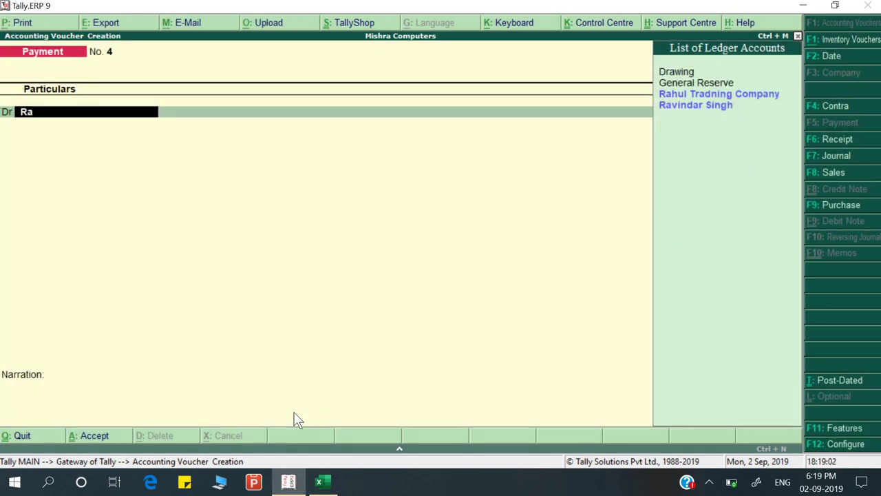
key("Down")
key("Return")
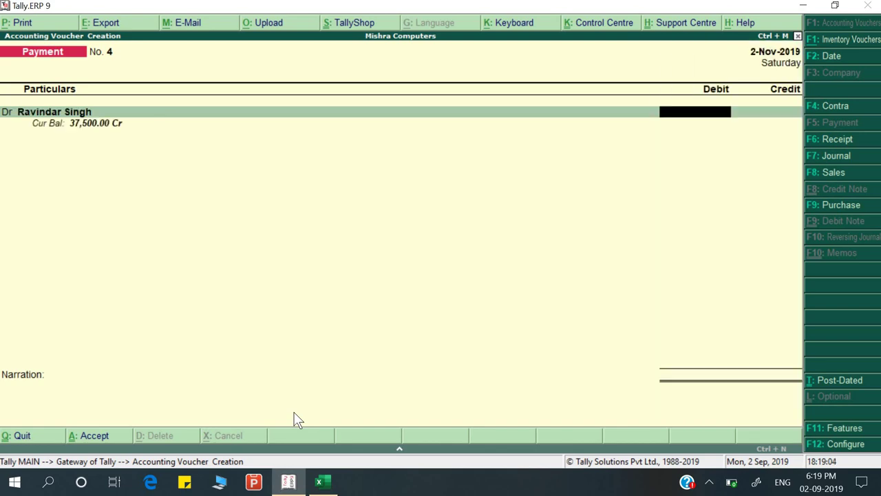
key("alt+Tab")
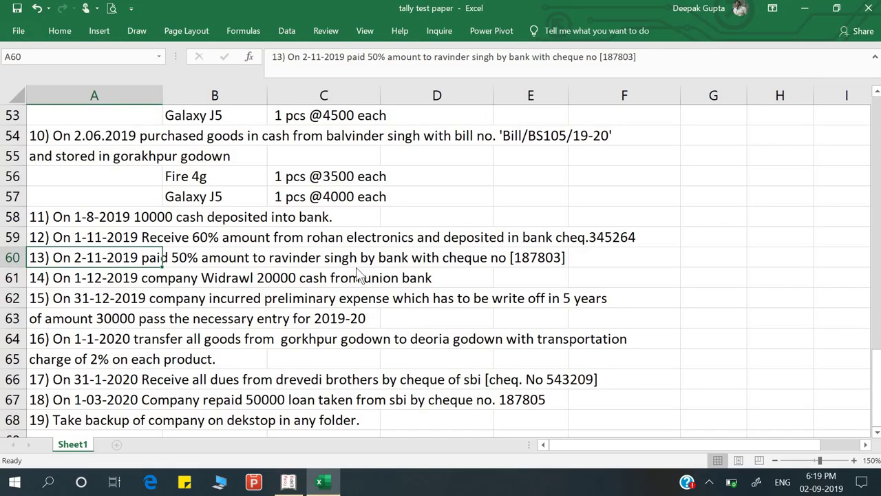
key("alt+Tab")
Debit the supplier 18,750 (50% of 37,500) against the pending bill reference
key("ctrl+n")
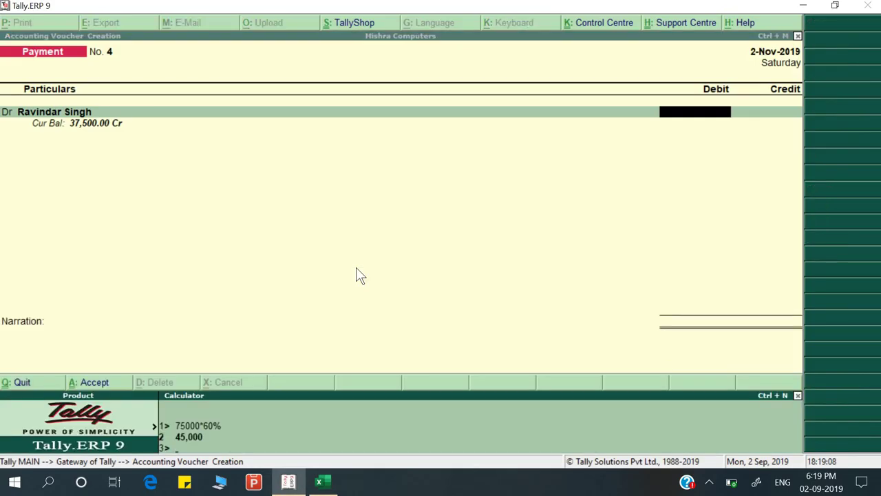
type("37500*50%")
key("Return")
key("ctrl+m")
key("Return")
key("Return")
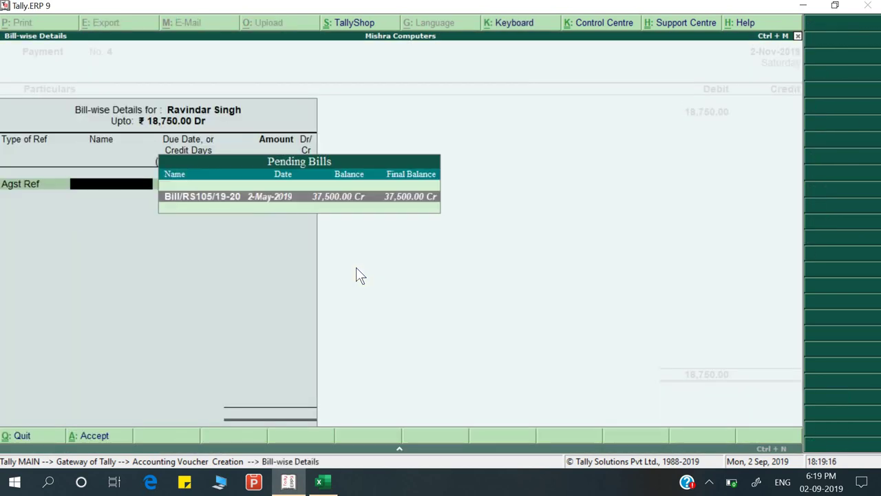
key("Return")
key("Return")
key("Return")
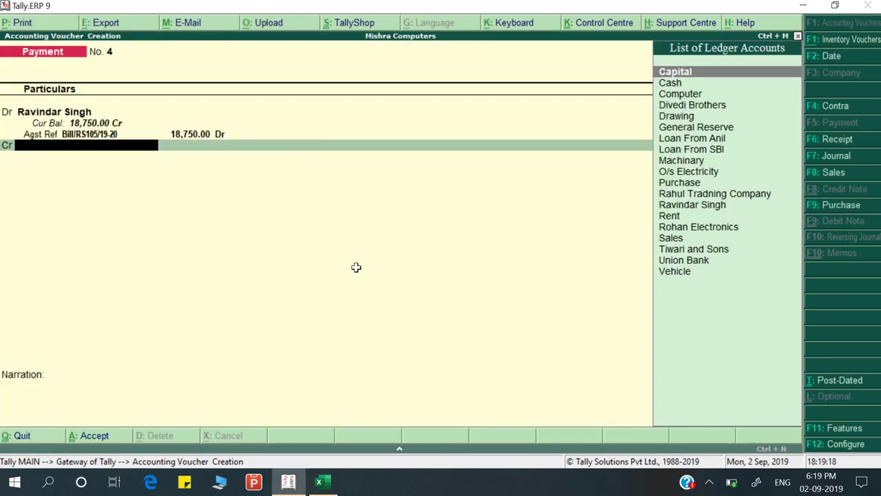
key("alt+Tab")
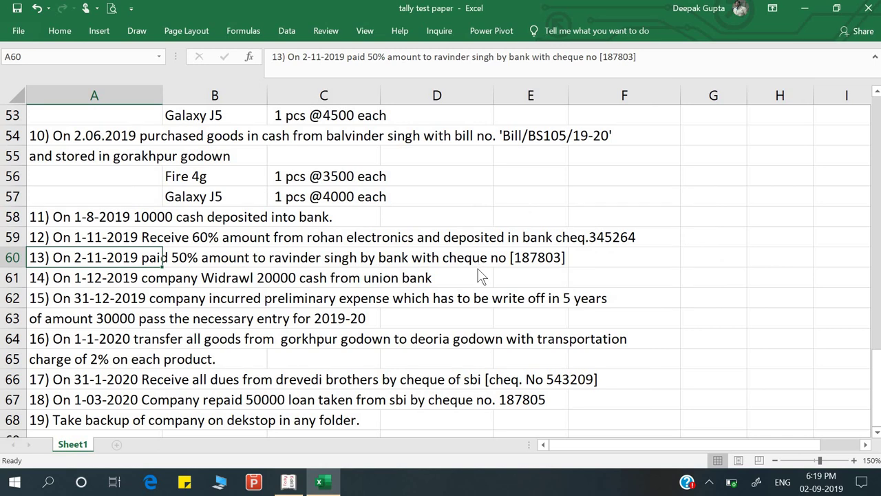
key("alt+Tab")
Credit Union Bank 18,750.00 with cheque number 187803 dated 2-Nov-2019
key("Down")
key("Down")
key("Down")
key("Down")
key("Down")
key("Down")
key("Down")
key("Down")
key("Down")
key("Down")
key("Down")
key("Down")
key("Down")
key("Down")
key("Down")
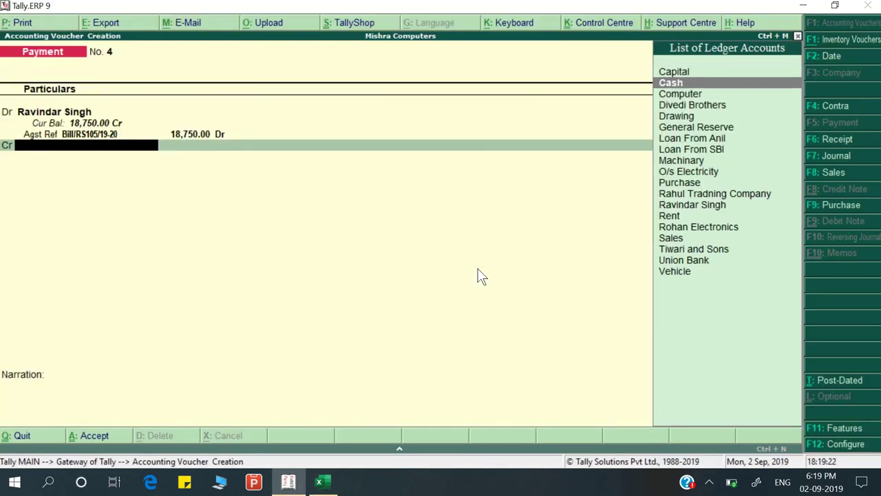
key("Down")
key("Down")
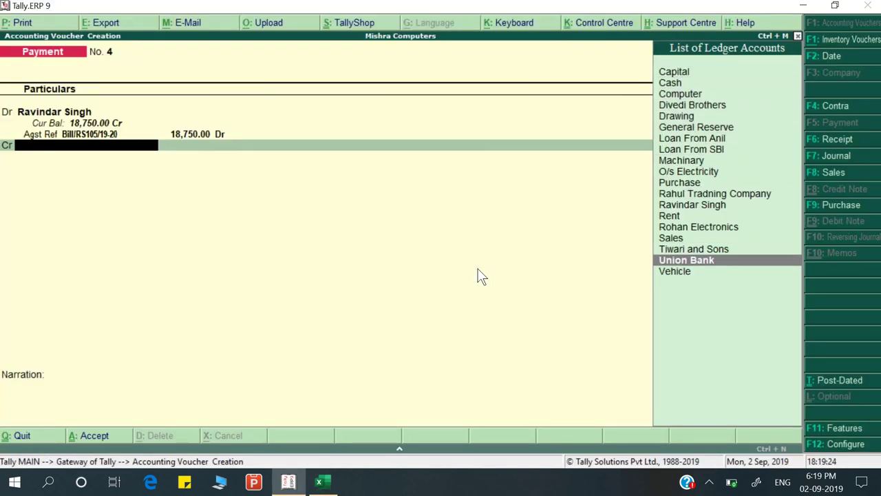
key("Return")
key("Return")
key("Return")
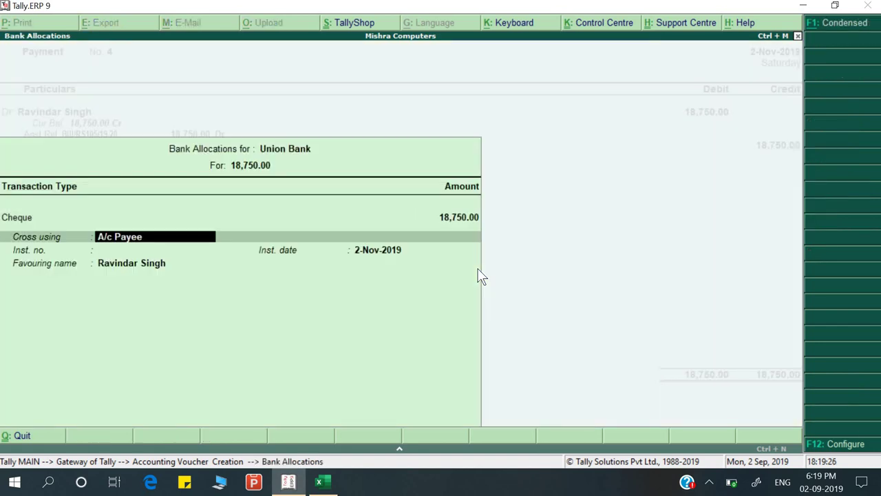
key("Return")
key("alt+Tab")
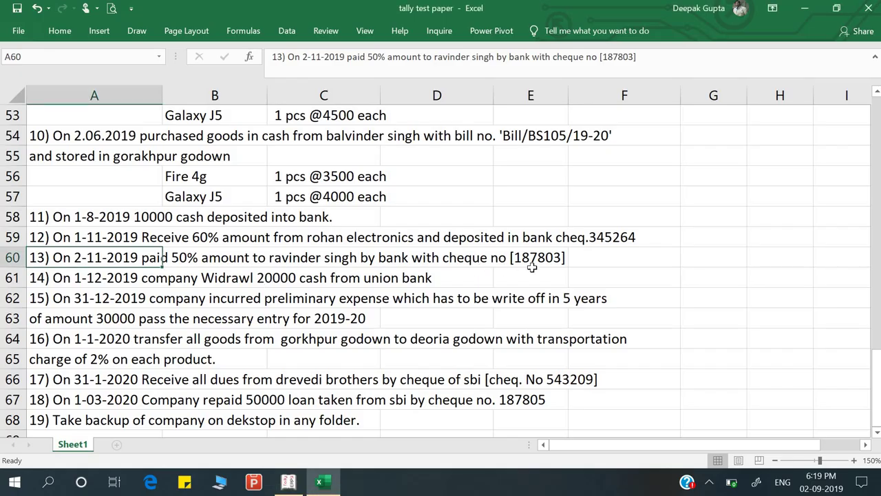
key("alt")
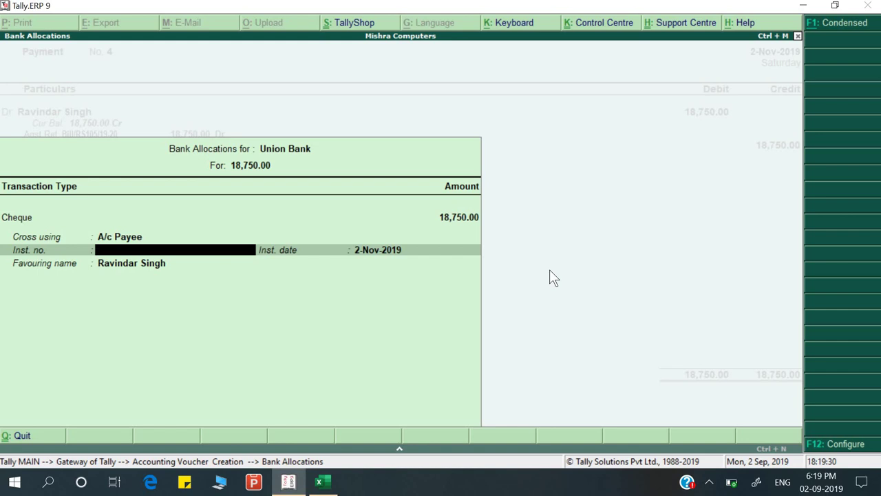
type("8789")
key("BackSpace")
type("03")
key("Return")
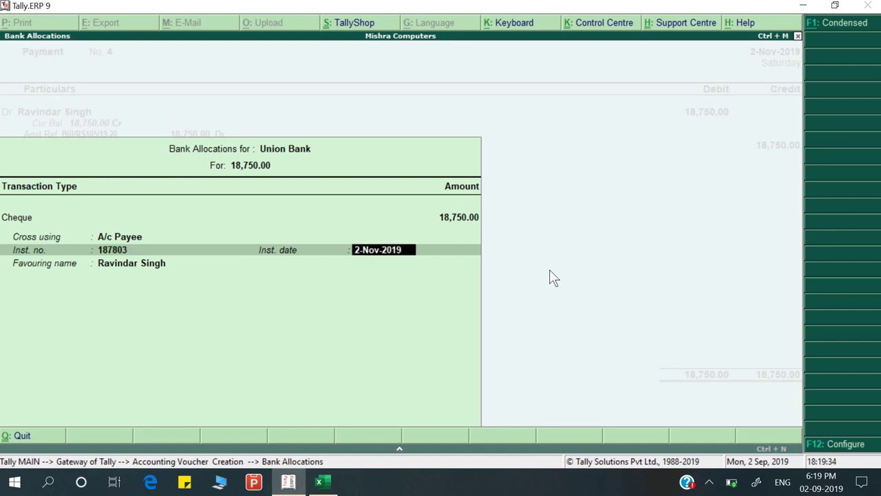
key("Return")
Add the narration 'Being payment made' and save the payment voucher
key("Return")
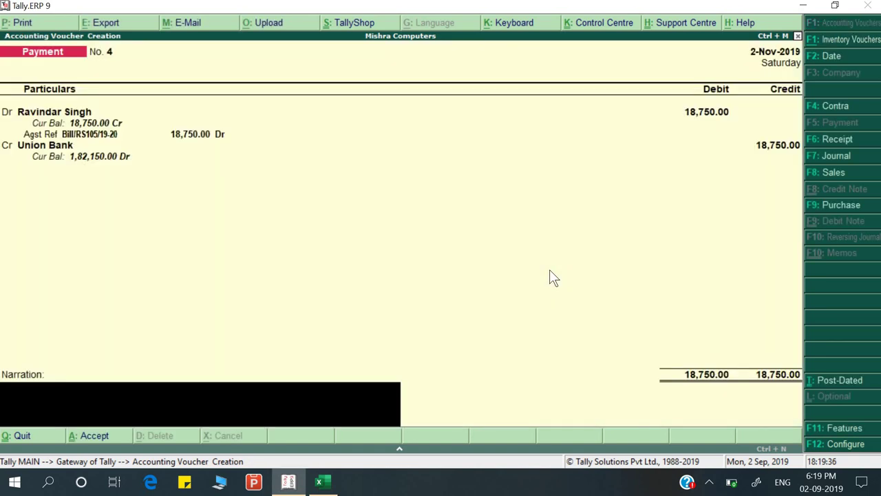
type("Being payment made")
key("Return")
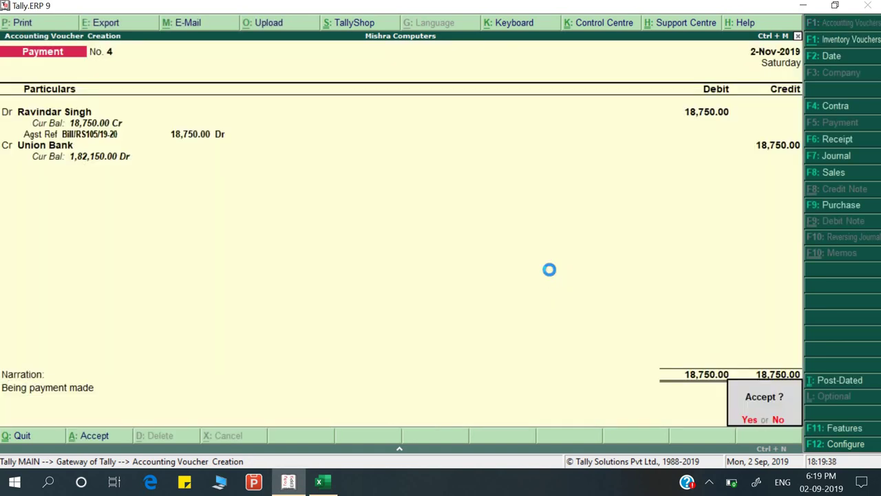
key("Return")
key("alt+Tab")
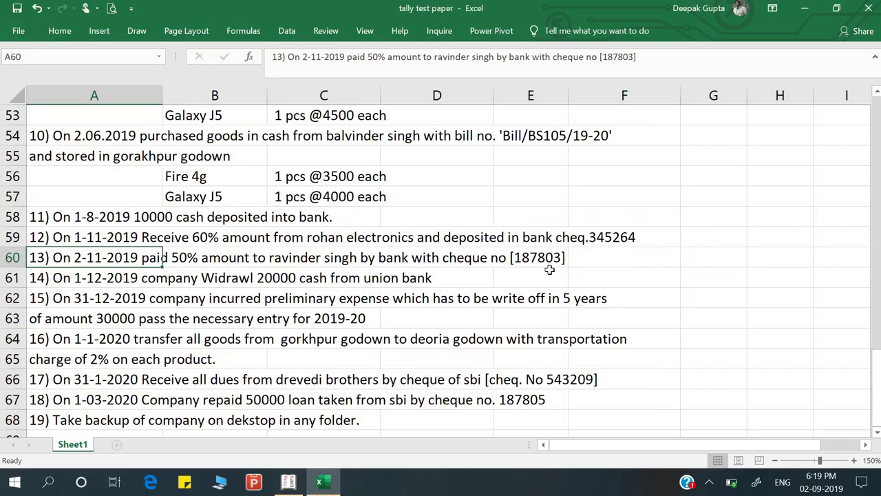
Start a Contra voucher crediting Union Bank
left_click(73, 282)
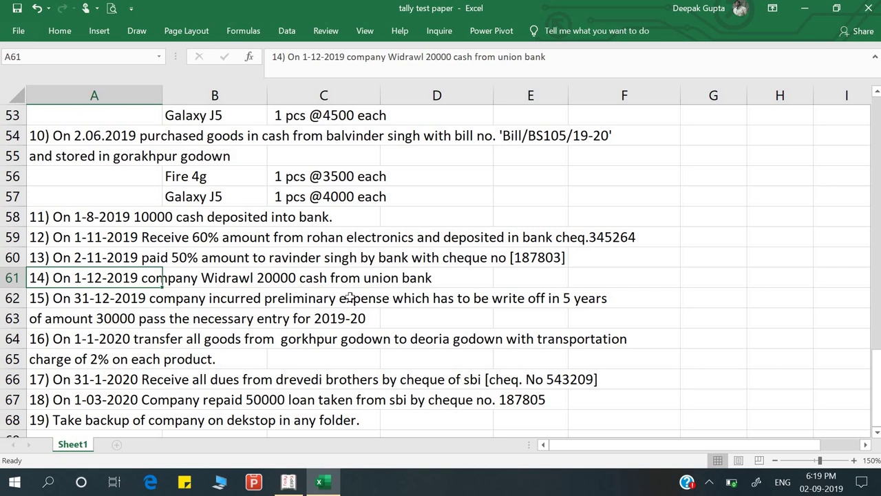
key("alt+Tab")
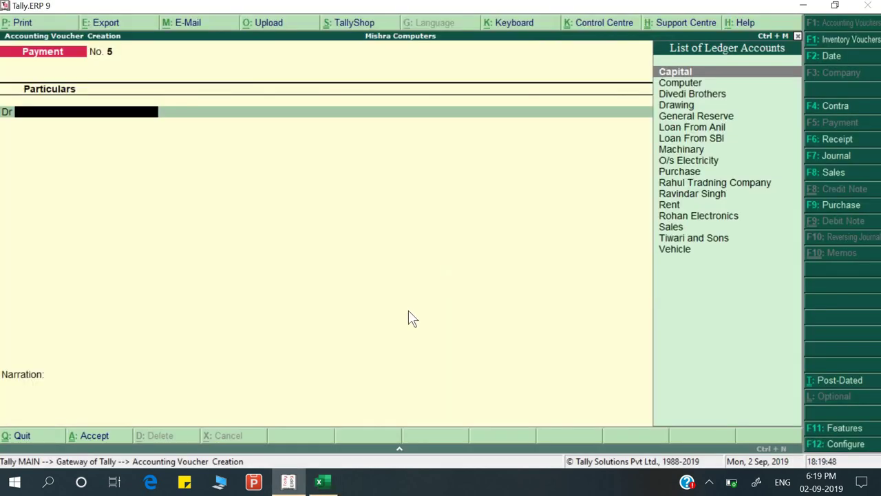
key("F4")
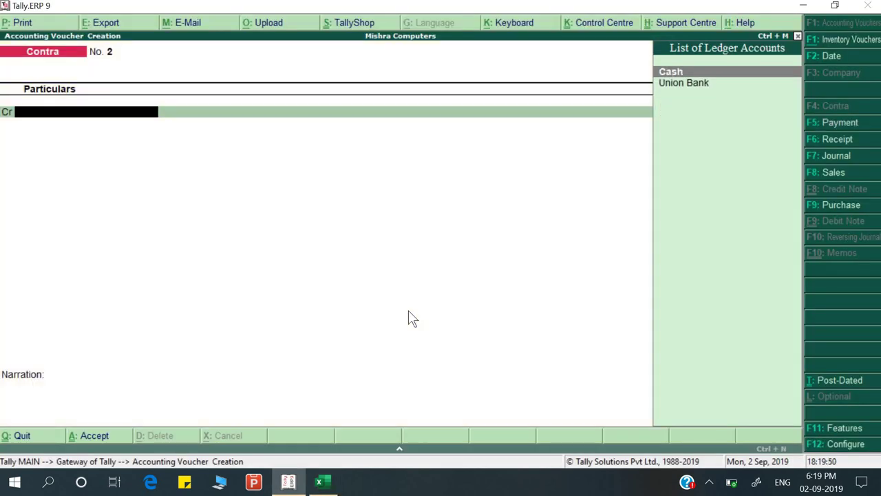
key("Down")
key("Return")
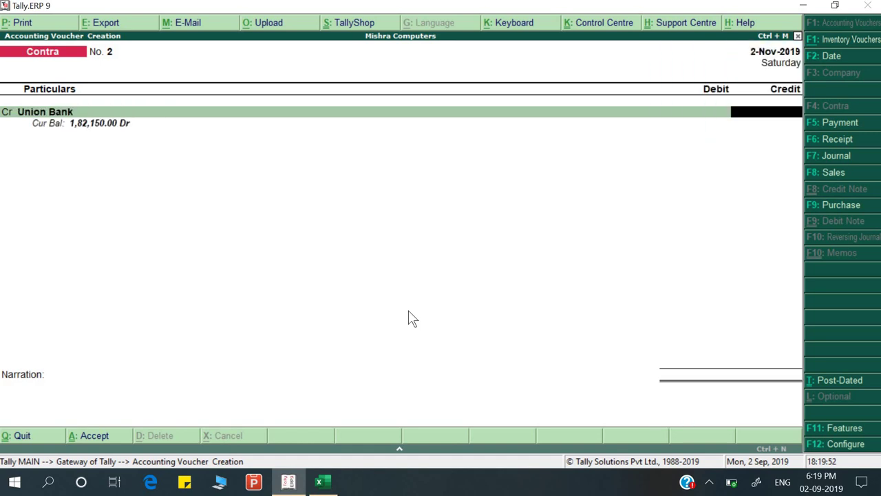
Enter 20,000 for Union Bank with bank allocation favouring 'Self'
key("alt+Tab")
key("alt+Tab")
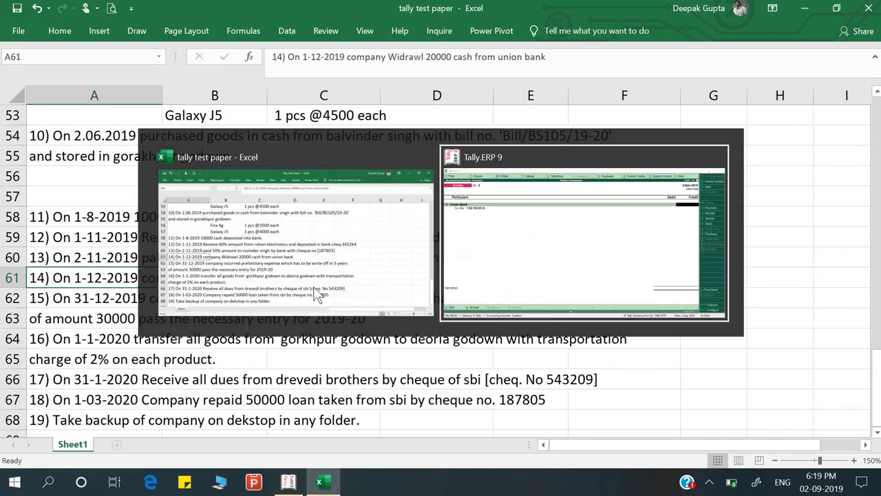
type("20000")
key("Return")
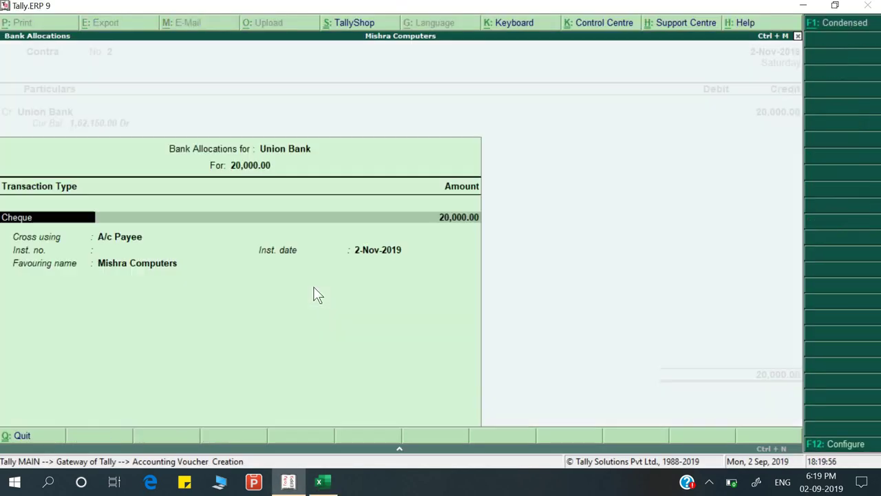
key("Return")
key("Return")
key("Return")
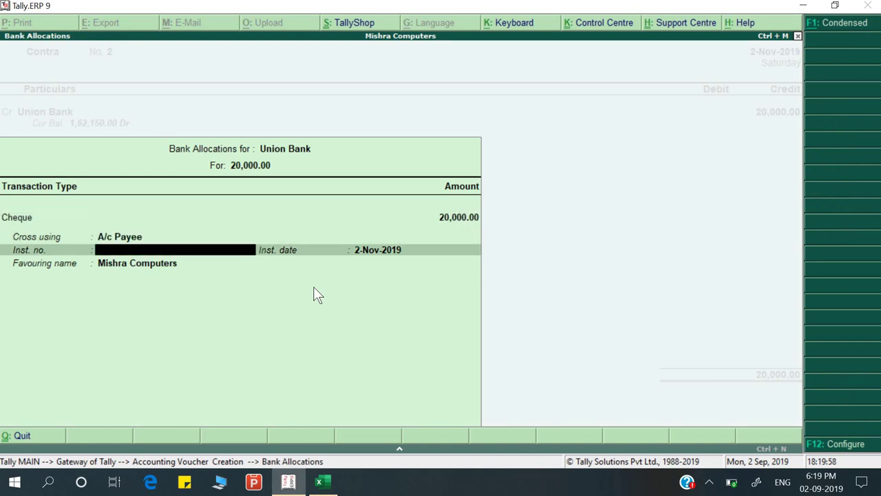
key("alt+Tab")
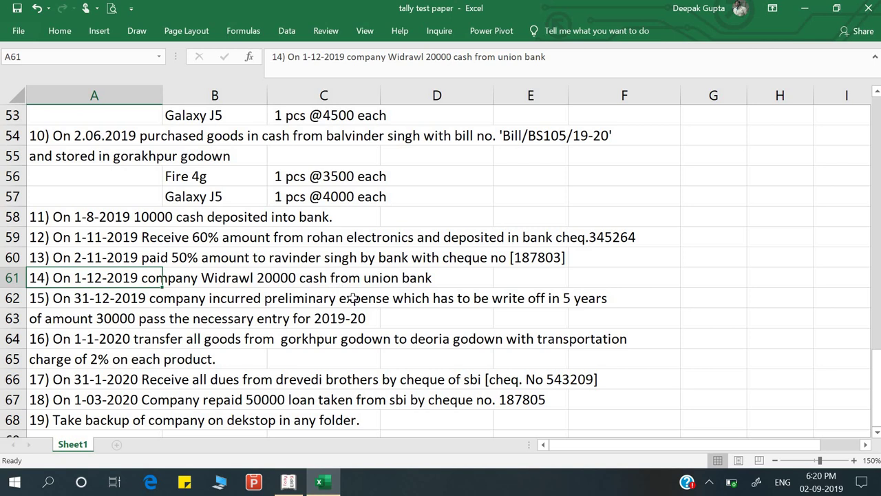
key("alt+Tab")
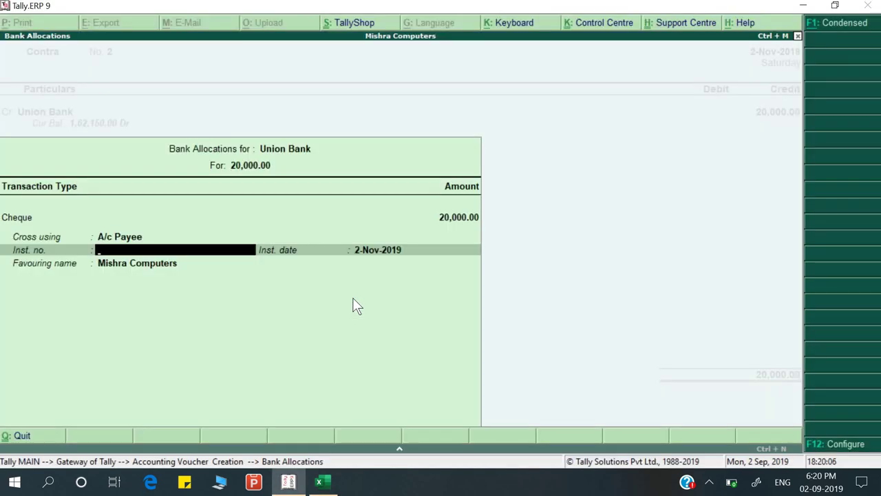
key("Return")
key("BackSpace")
key("Return")
key("Return")
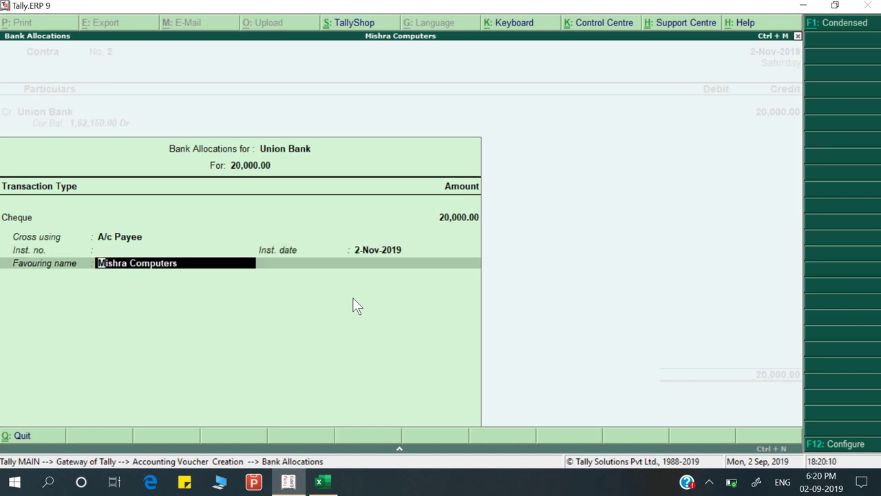
type("Sel")
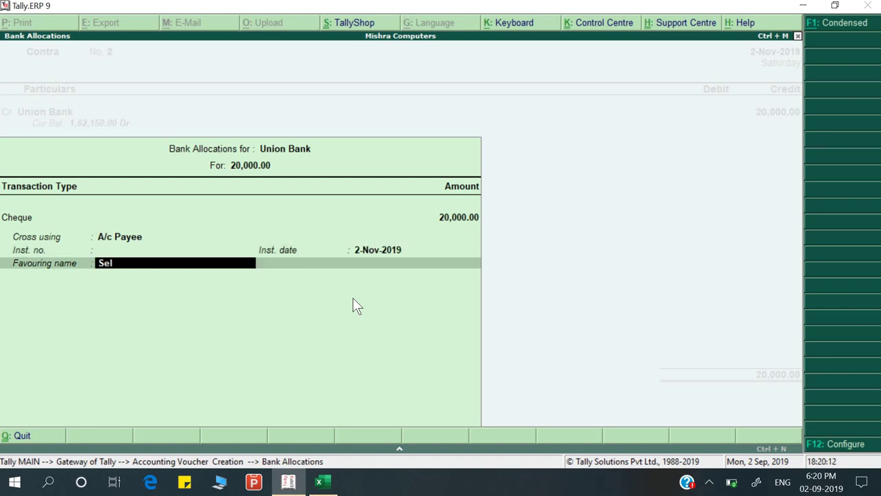
type("f")
key("Return")
Debit Cash 20,000.00, add narration 'Being cash withdraw', and save the contra
key("alt+Tab")
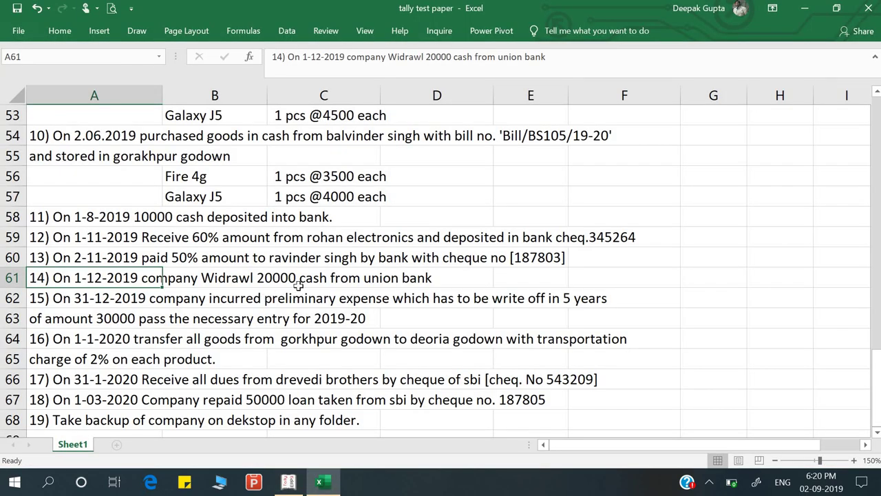
key("alt+Tab")
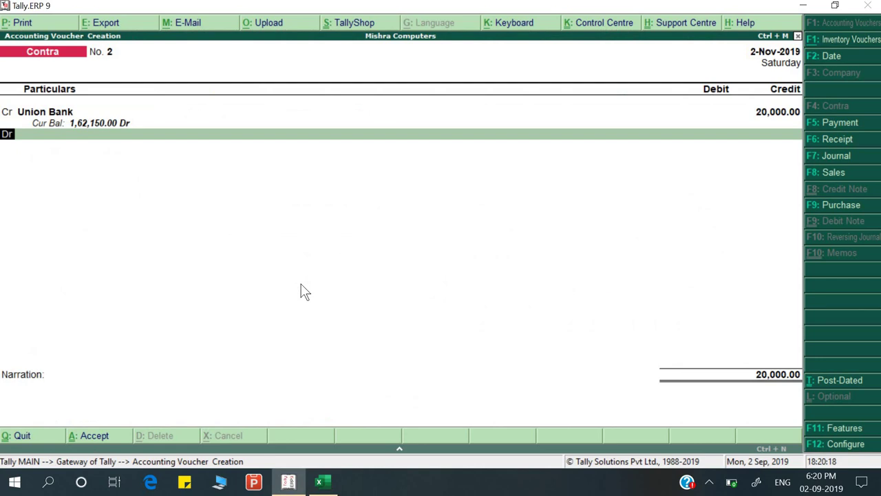
key("Down")
key("Up")
key("Return")
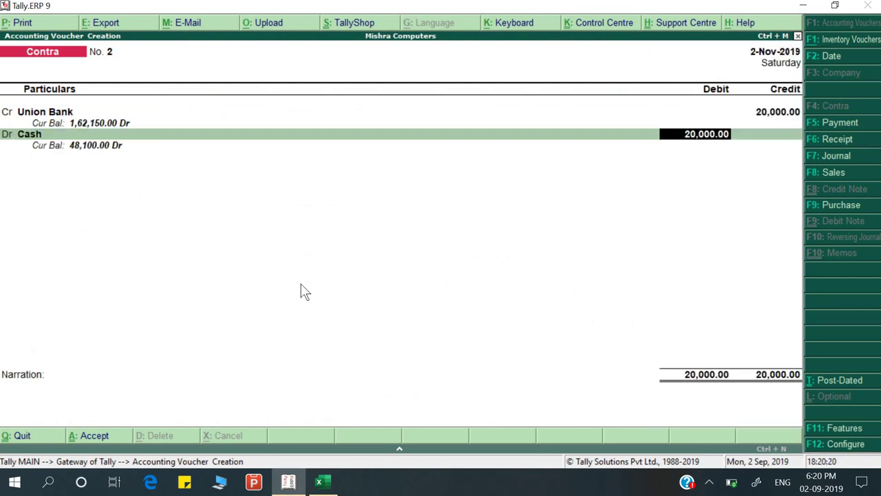
key("Return")
type("Being cash")
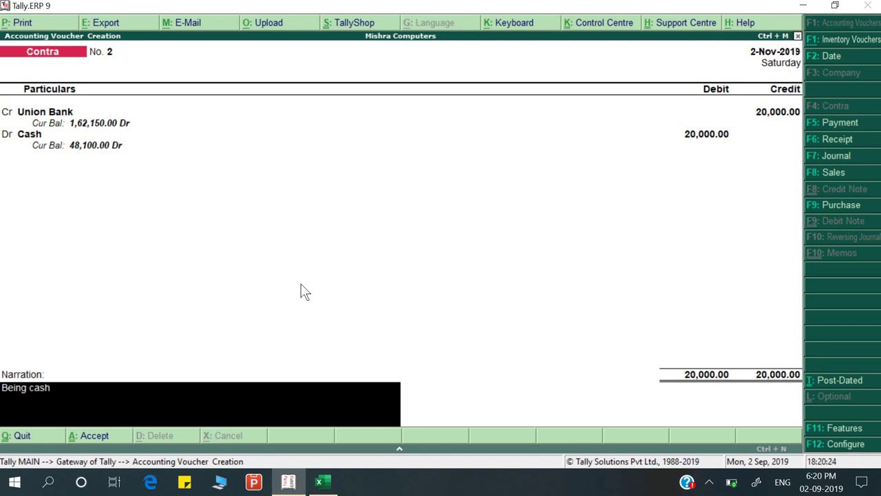
type(" withdraw")
key("Return")
key("Return")
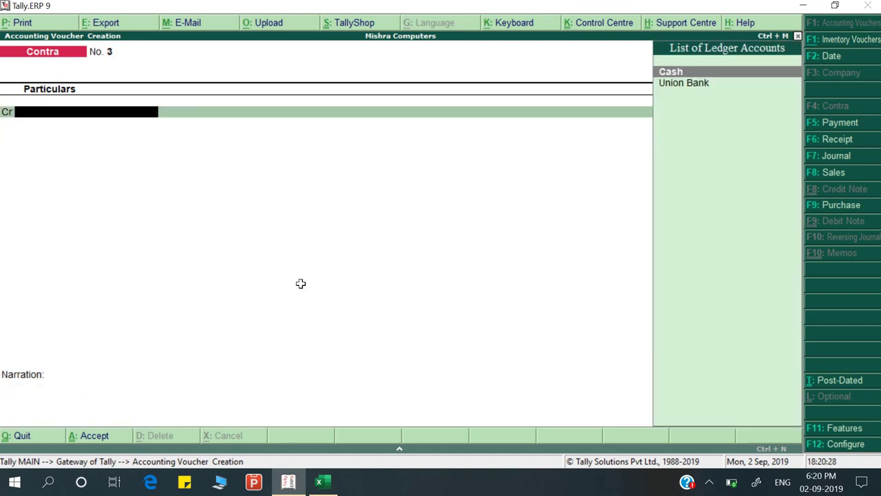
Redate the previous 20,000 contra and its cheque date to 1-Dec-2019
key("alt+Tab")
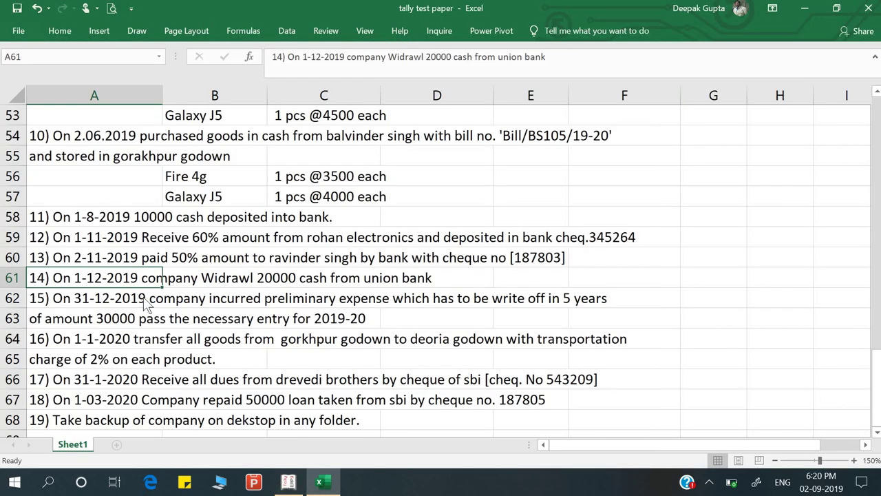
key("alt+Tab")
key("Page_Up")
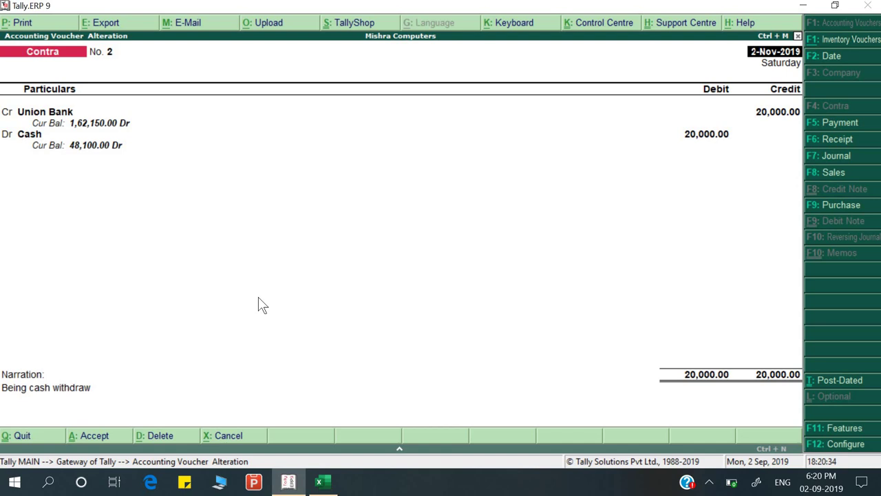
key("F2")
type("1-12")
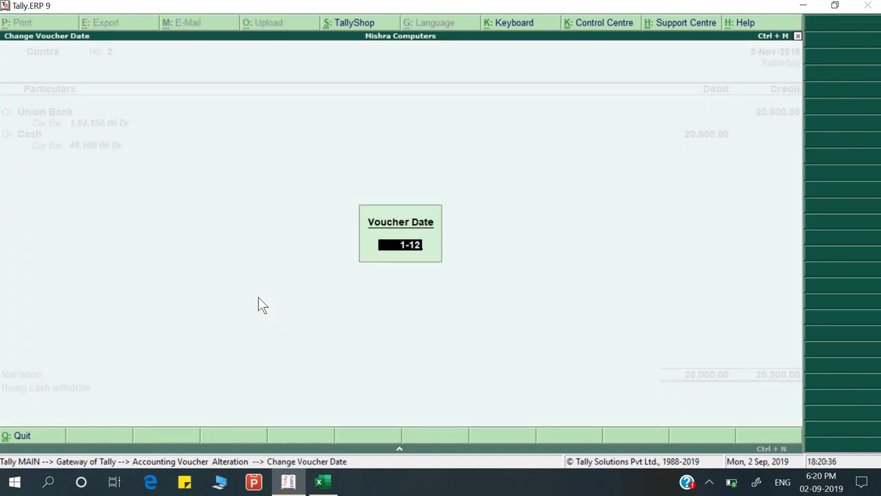
key("Return")
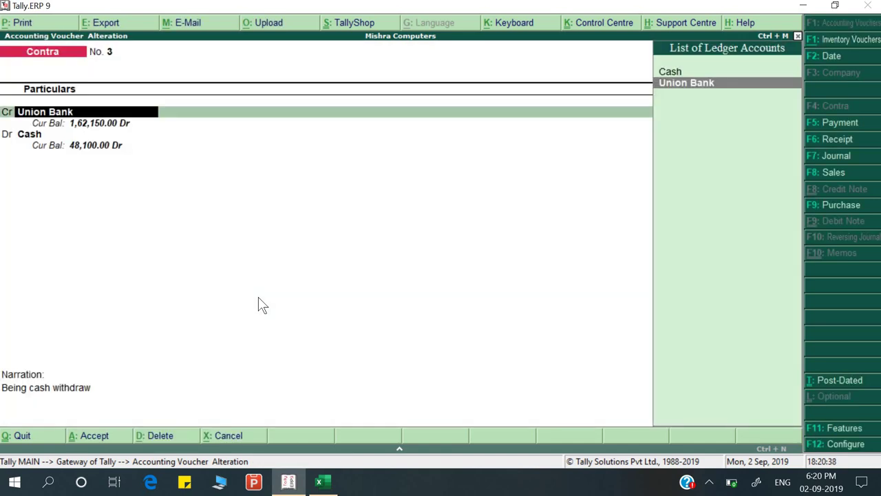
key("Return")
key("Return")
key("Return")
key("Return")
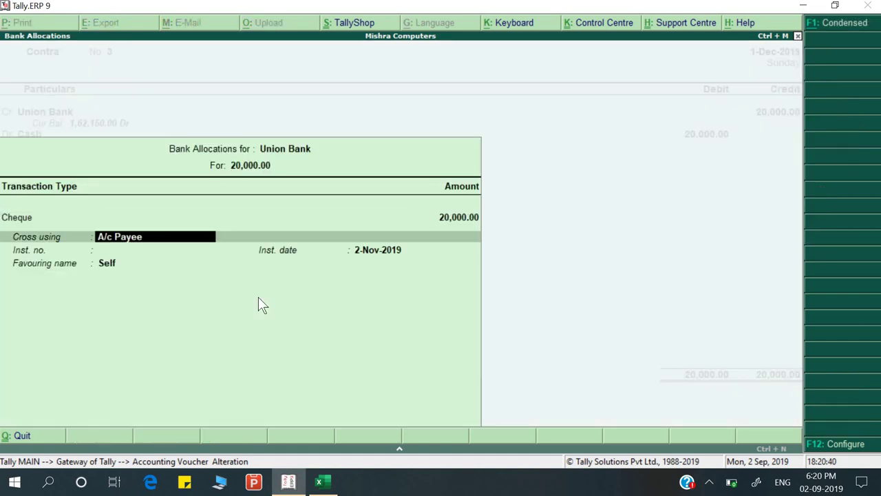
key("Return")
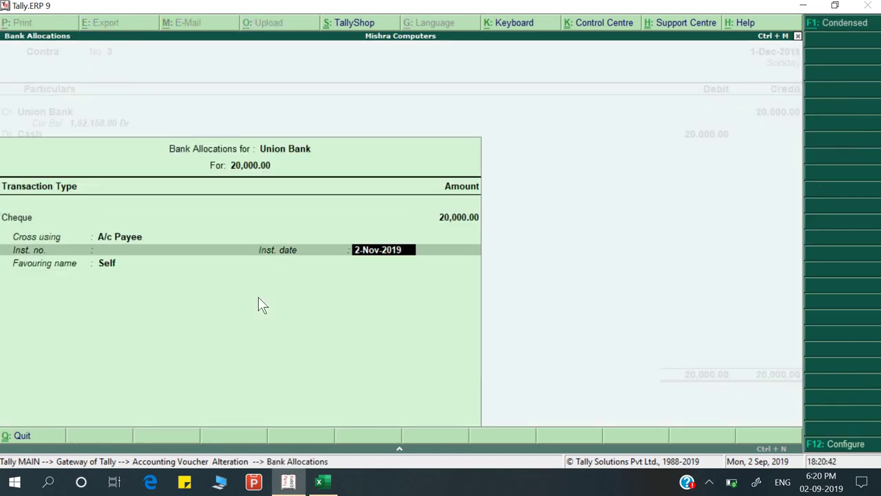
type("1-12")
key("Return")
key("Return")
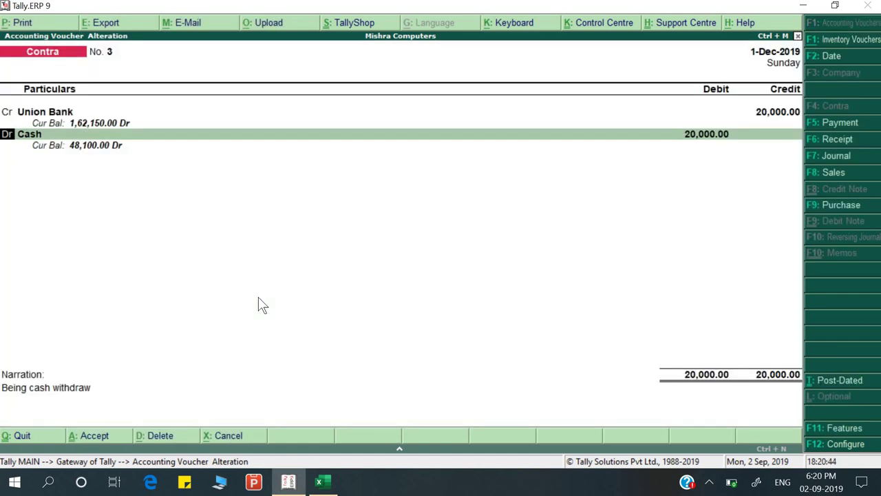
key("Return")
key("Return")
key("Return")
key("Return")
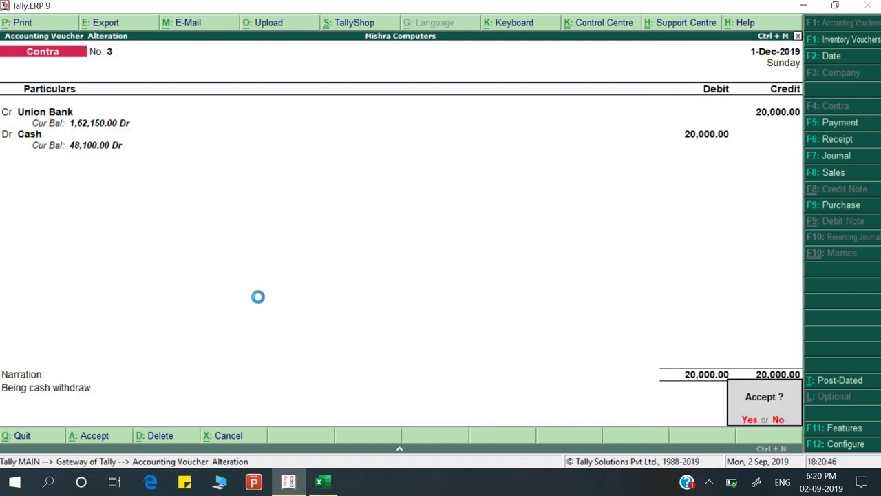
key("alt+Tab")
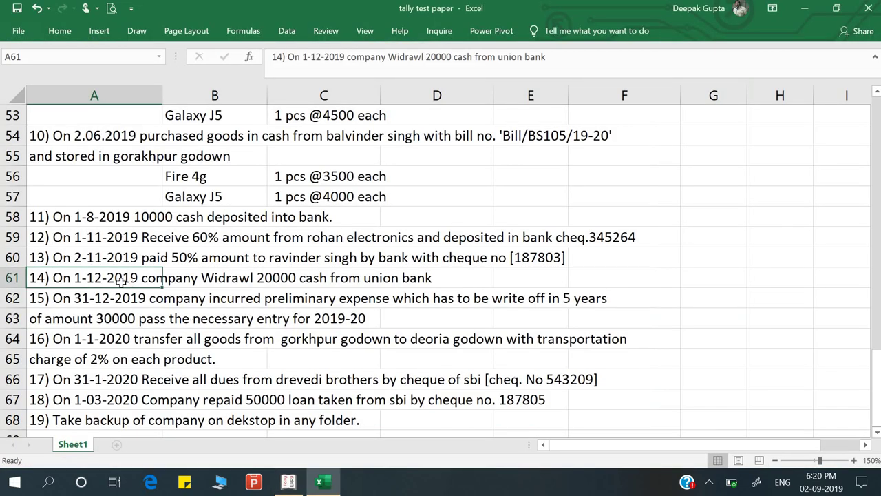
left_click(108, 292)
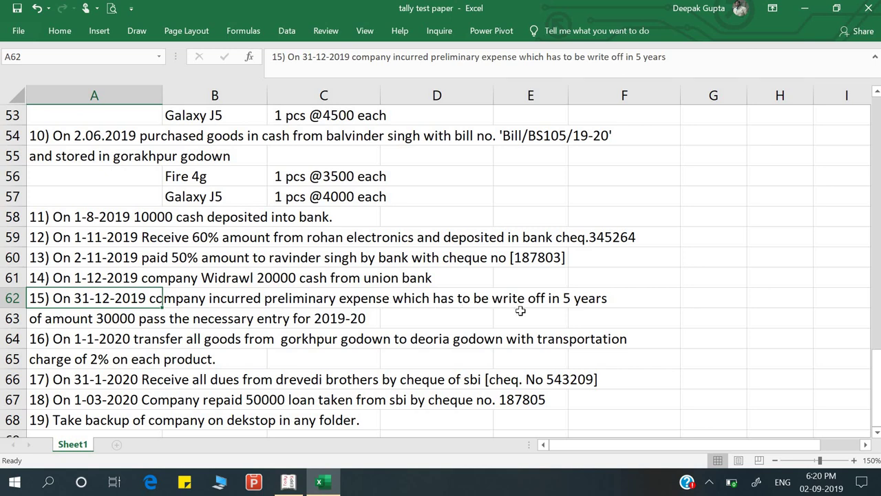
left_click(96, 323)
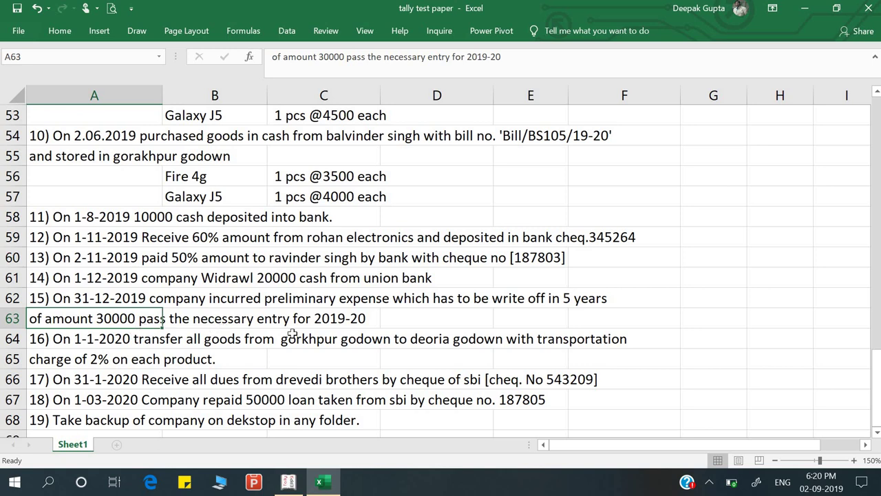
left_click(442, 322)
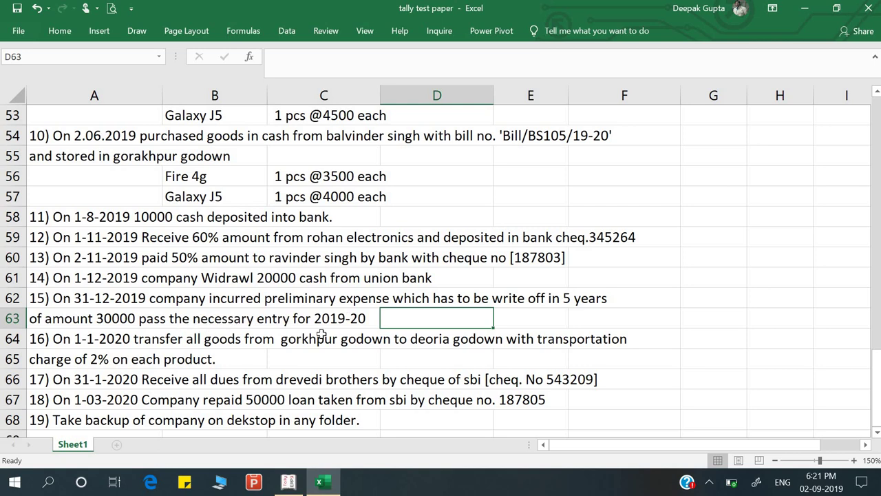
Change the voucher date to 31-Dec-2019 and start a new Payment voucher
key("alt+Tab")
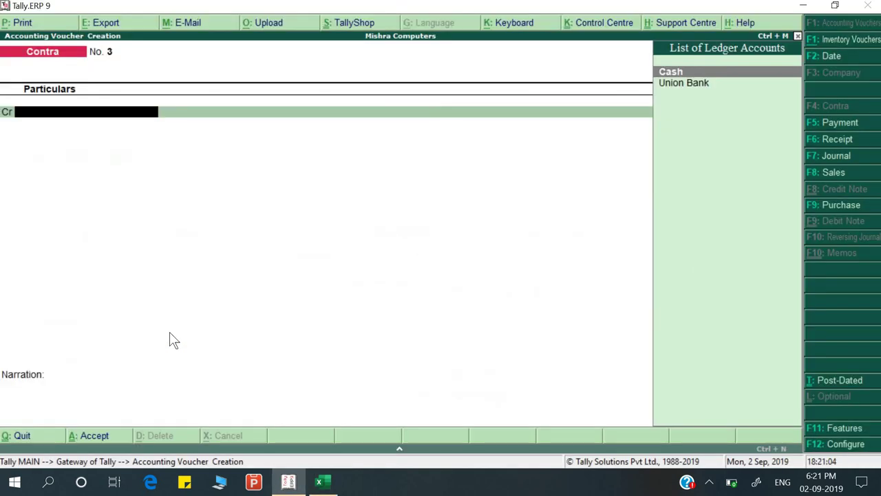
key("F2")
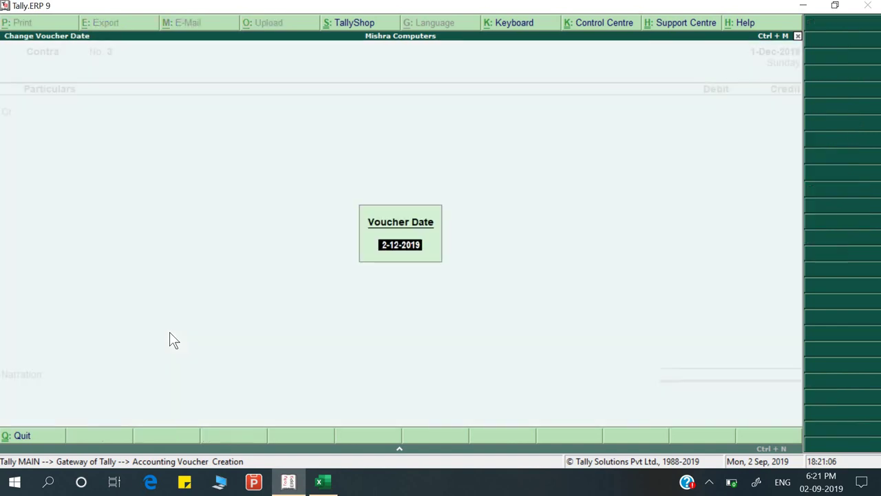
type("31")
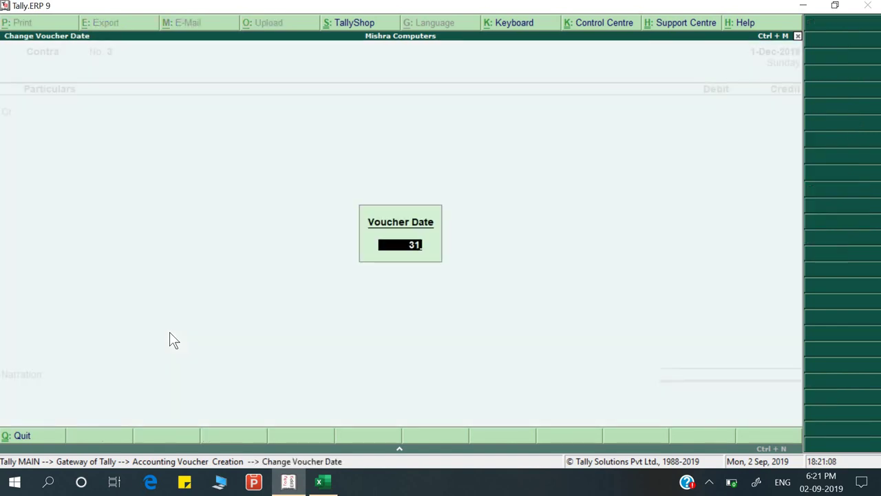
type("-12")
key("Return")
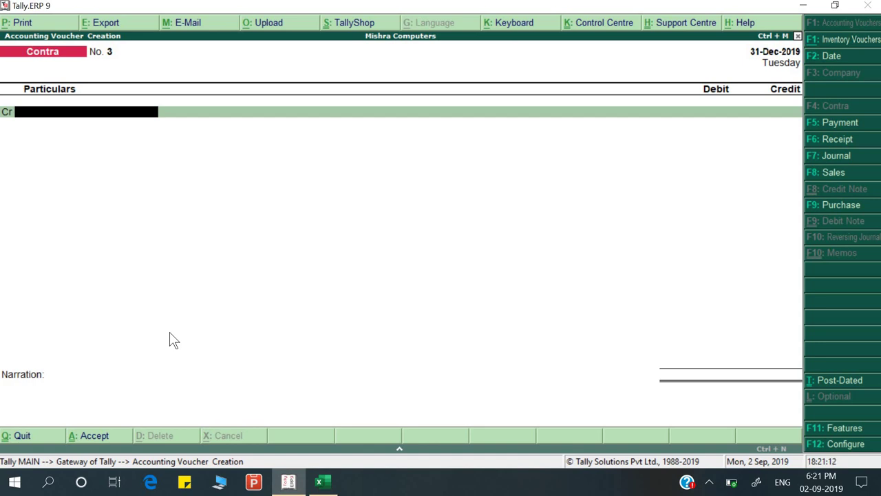
key("F5")
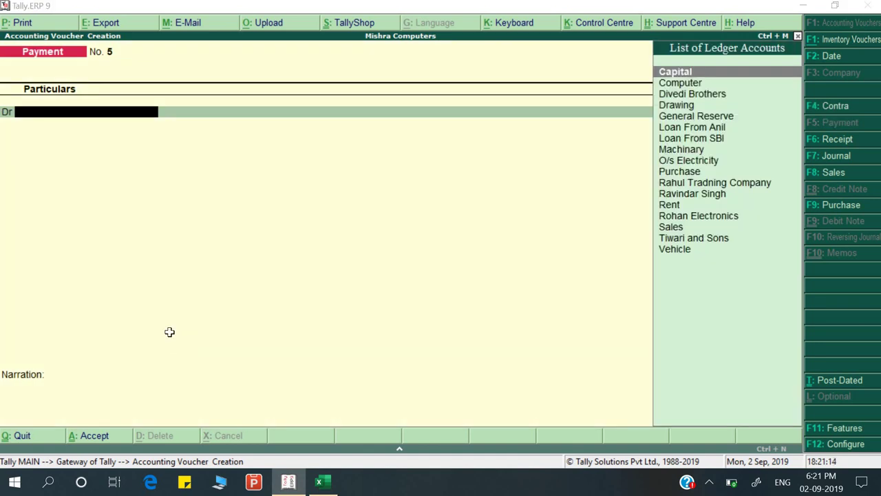
key("alt+Tab")
left_click(225, 316)
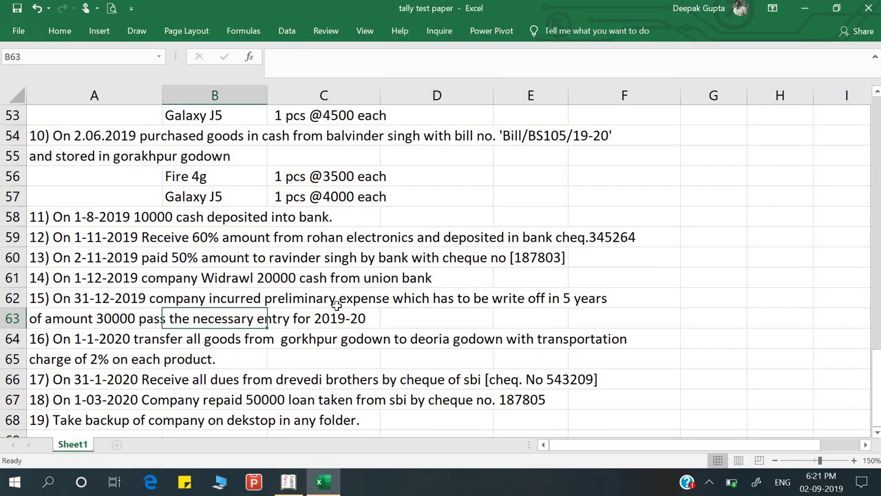
key("alt+Tab")
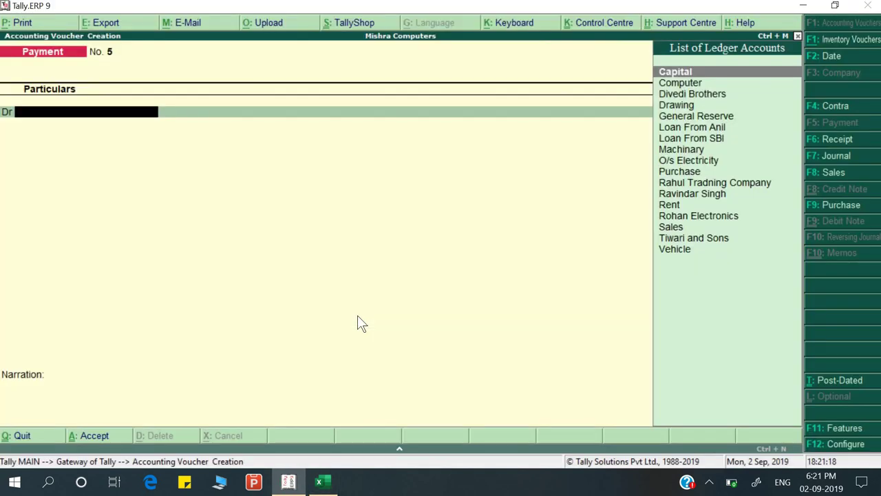
Create a new ledger named 'Preliminary Exp.' from the payment voucher
key("alt+c")
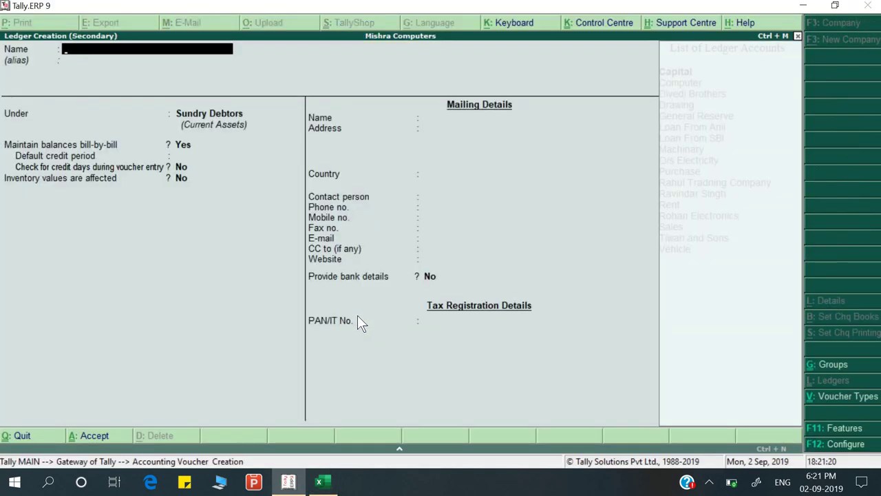
type("Pril")
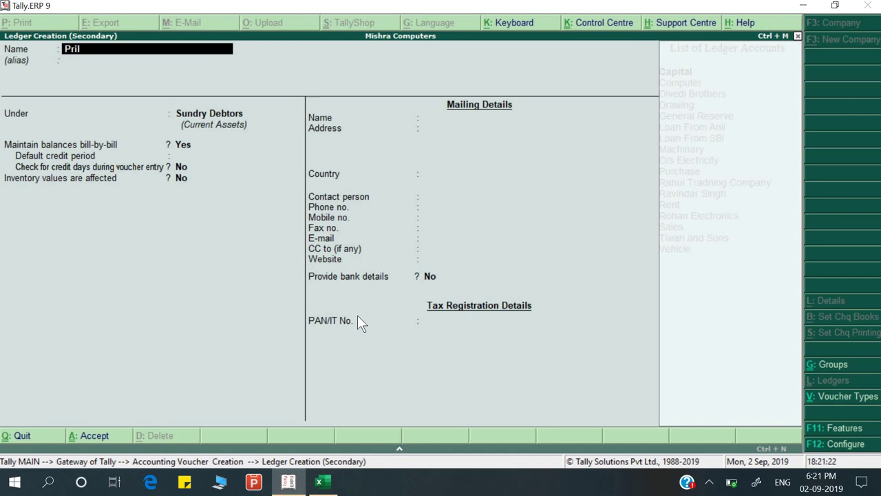
type("imanery")
key("alt+Tab")
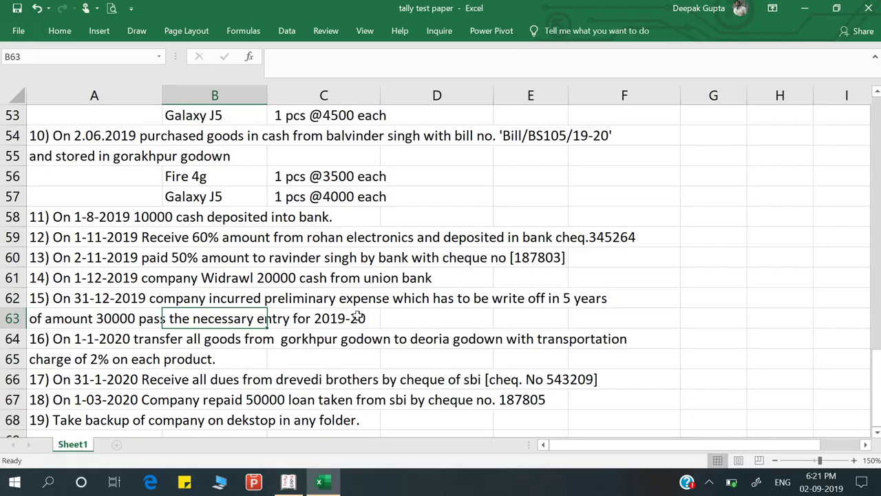
key("alt+Tab")
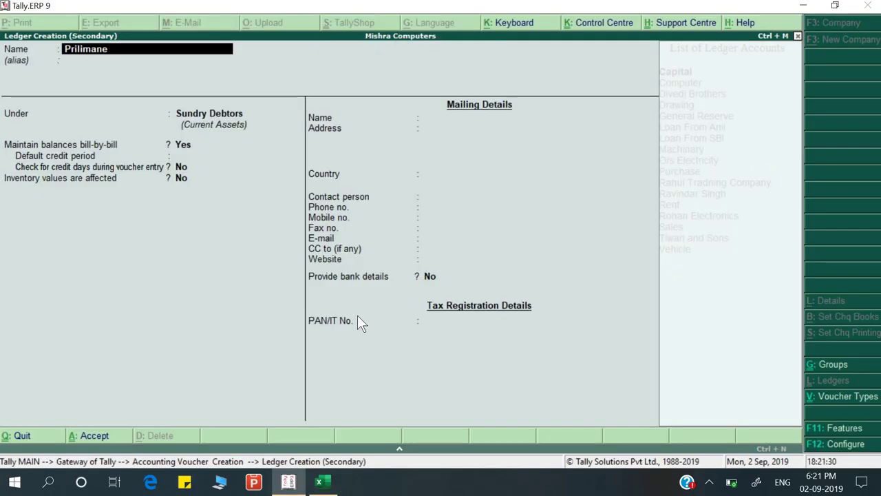
type("nary")
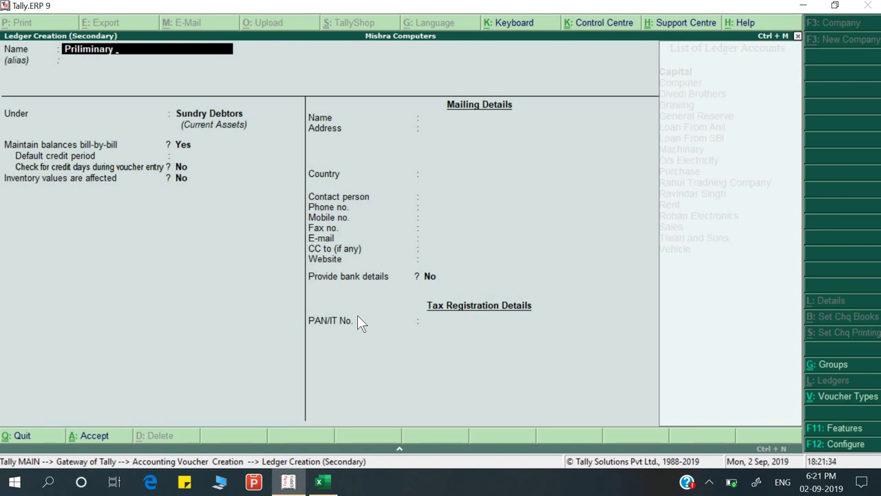
key("alt+Tab")
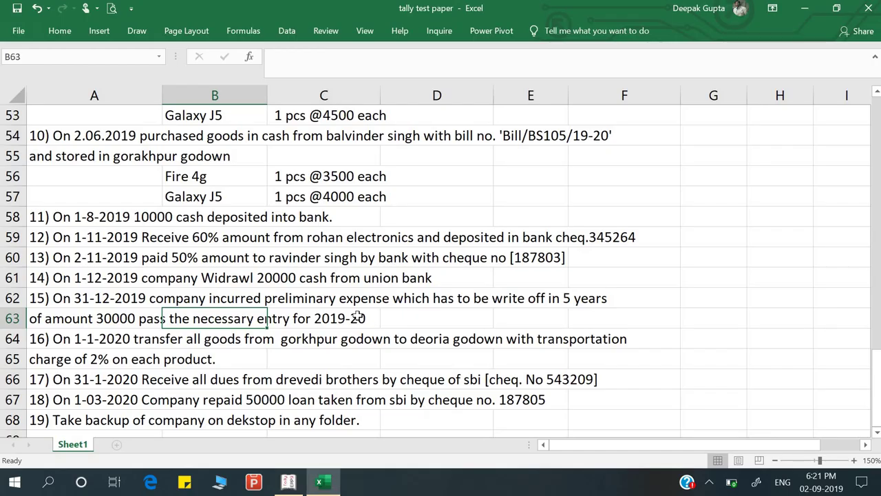
key("alt+Tab")
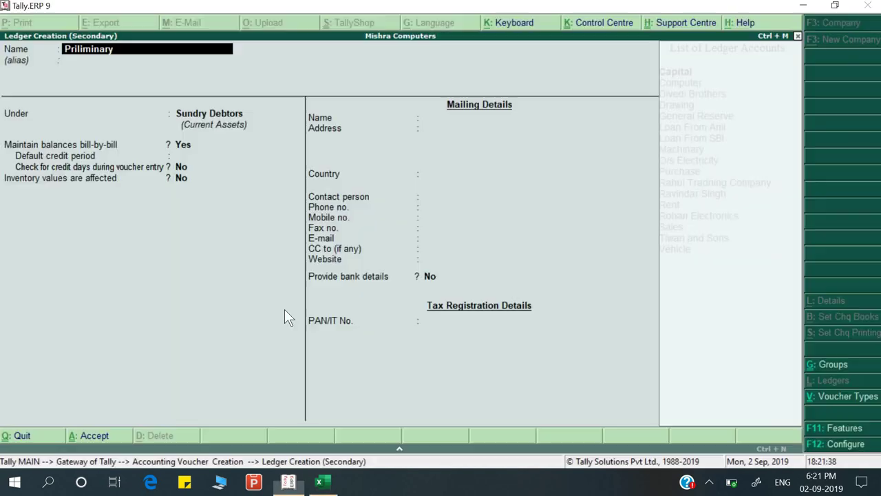
key("BackSpace")
key("BackSpace")
key("BackSpace")
key("BackSpace")
key("BackSpace")
key("BackSpace")
key("BackSpace")
key("BackSpace")
key("BackSpace")
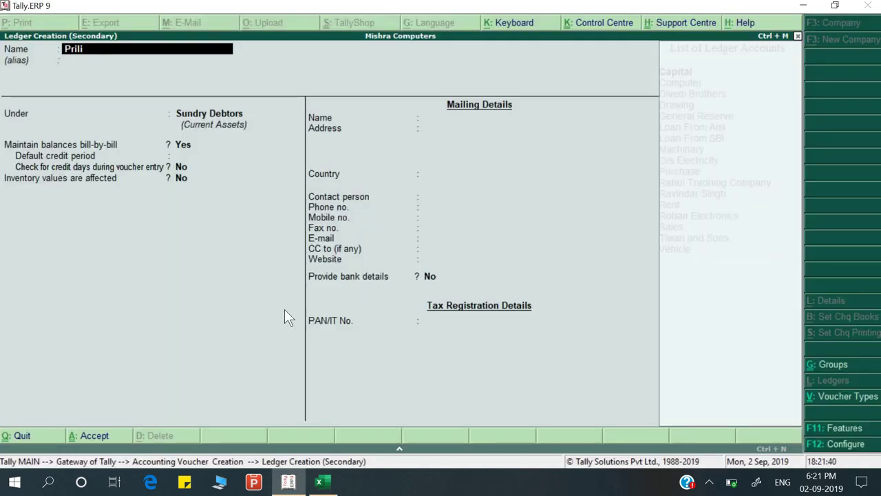
type("elimina")
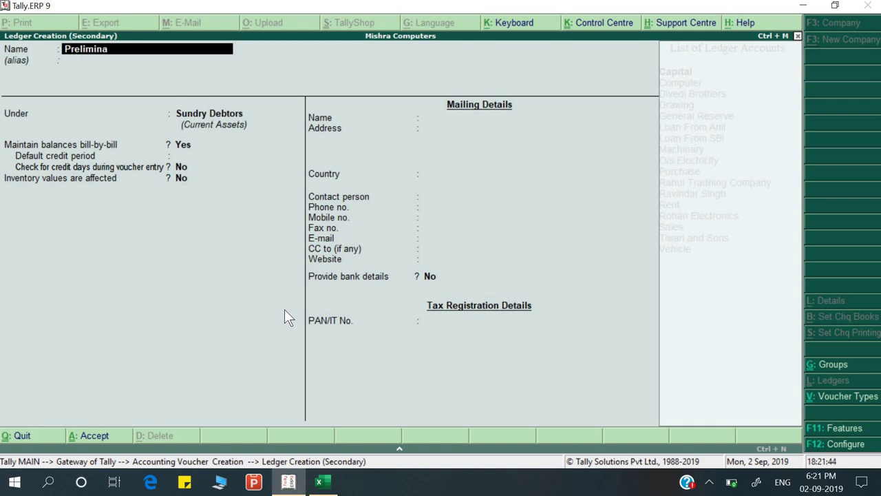
type("ry exp.")
key("Return")
Place the Preliminary Exp. ledger under Indirect Expenses and accept its remaining details
key("alt+Tab")
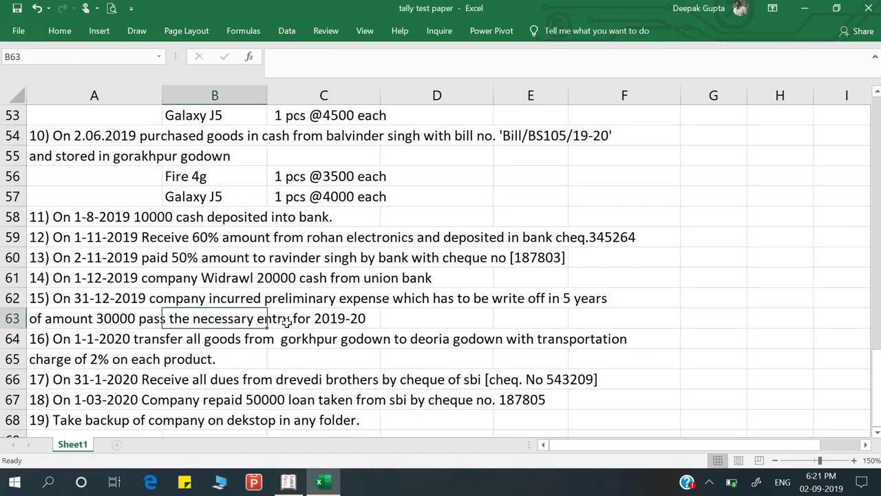
key("alt+Tab")
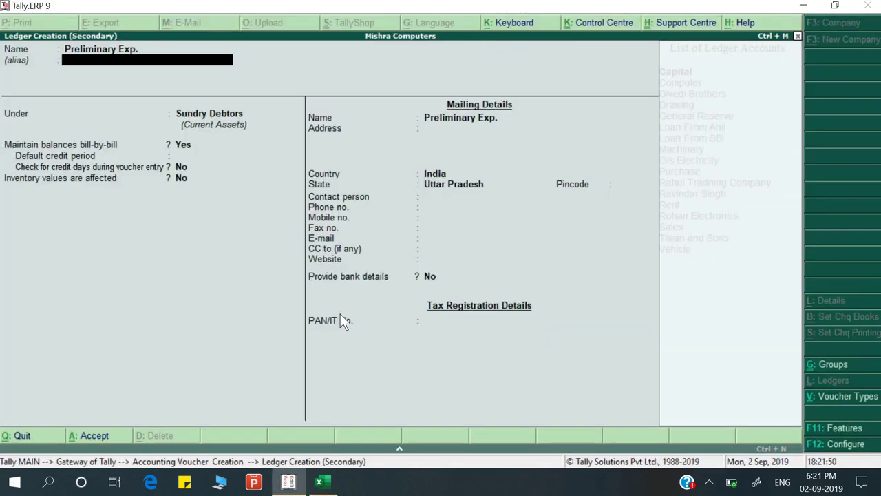
key("Return")
type("In")
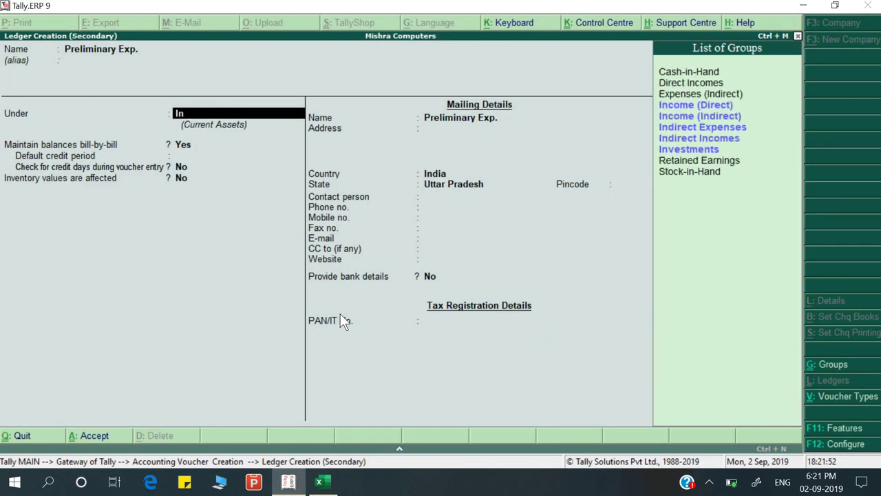
key("Down")
key("Down")
key("Return")
key("Return")
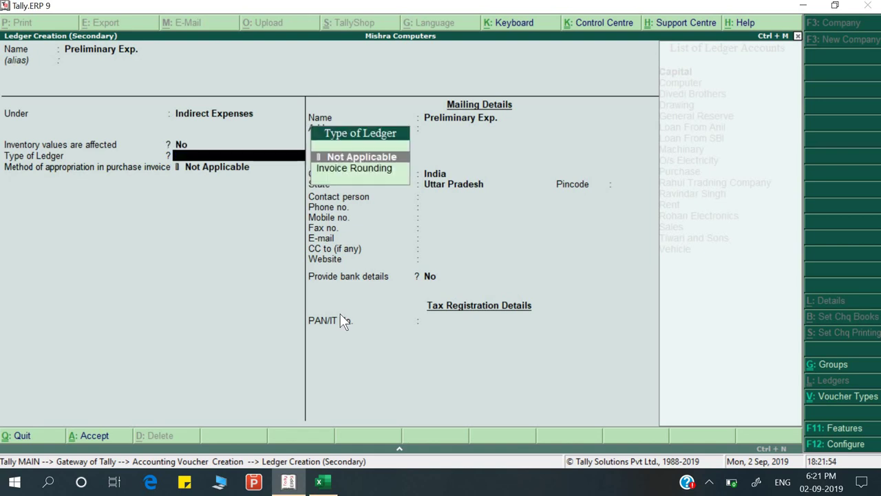
key("Return")
key("Return")
key("Return")
key("Return")
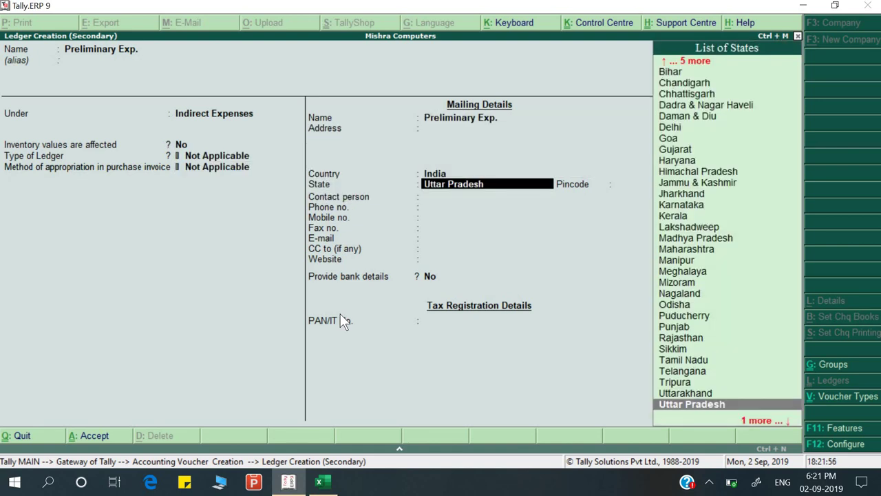
key("Return")
key("Return")
key("Return")
key("Return")
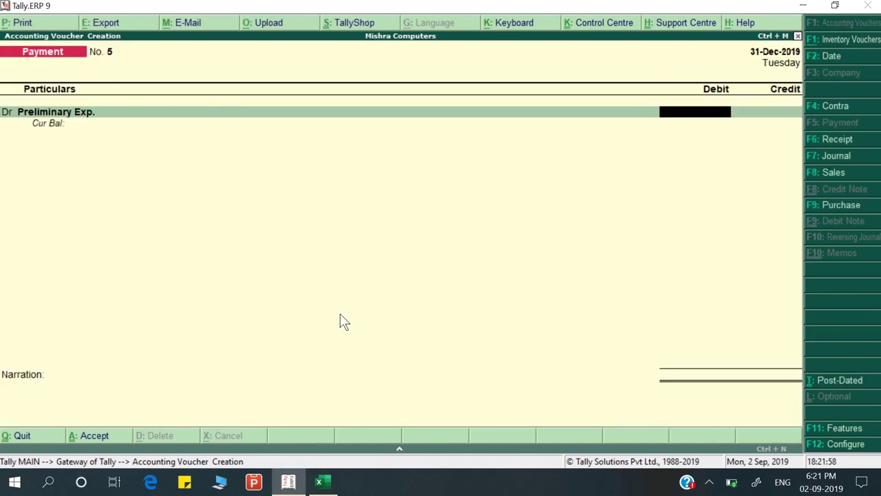
Enter 6,000 as the Preliminary Exp. debit amount
key("alt+Tab")
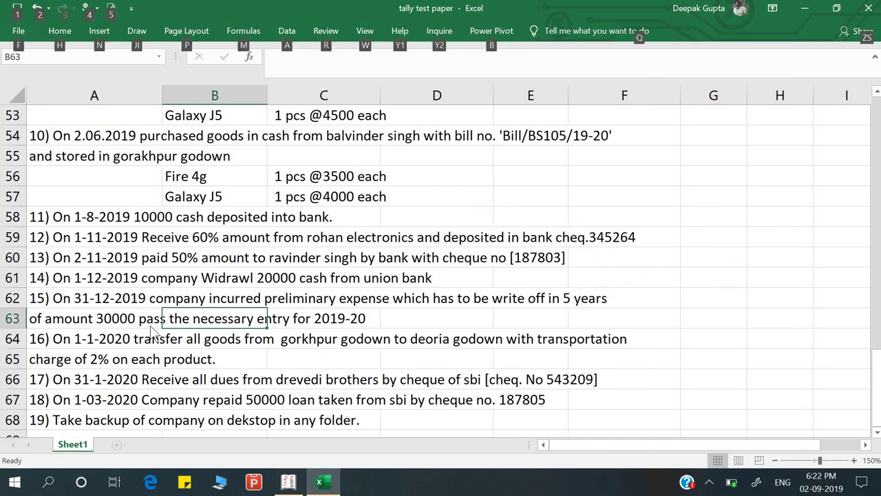
key("alt+Tab")
type("6000")
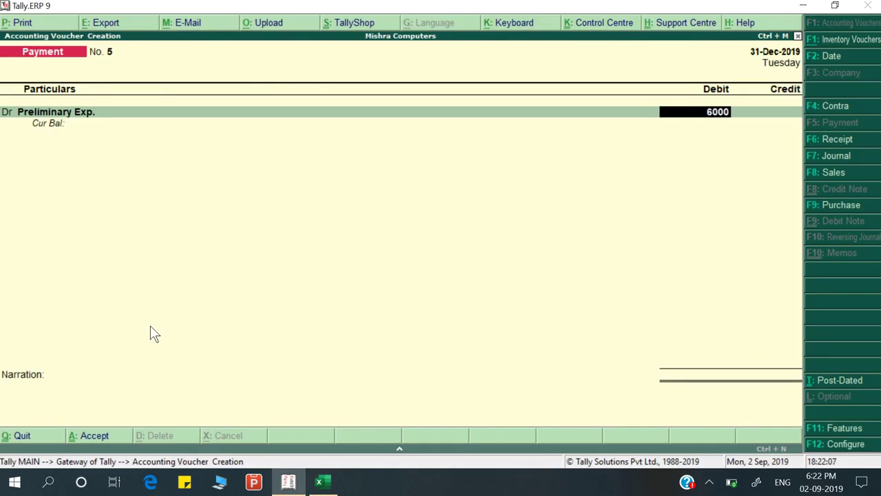
key("Return")
key("Return")
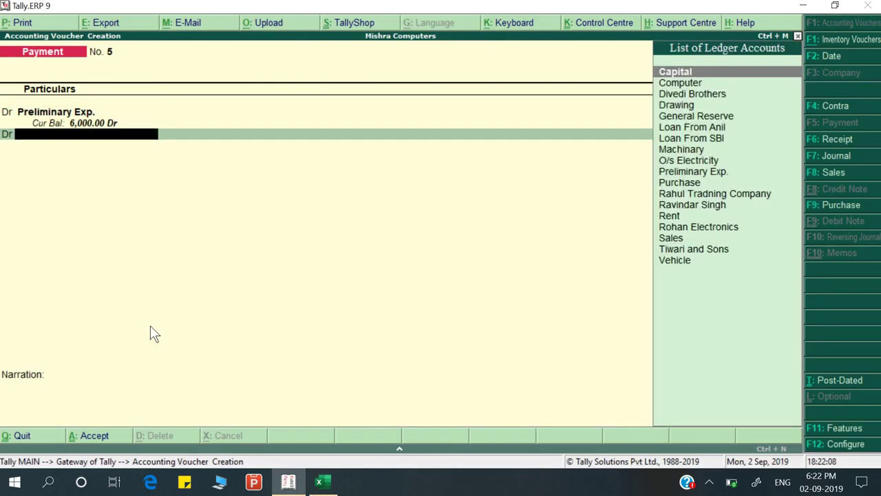
Create ledger 'Deffered Preliminary Exp.' under Misc. Expenses (ASSET) as the second debit line
key("alt+c")
type("De")
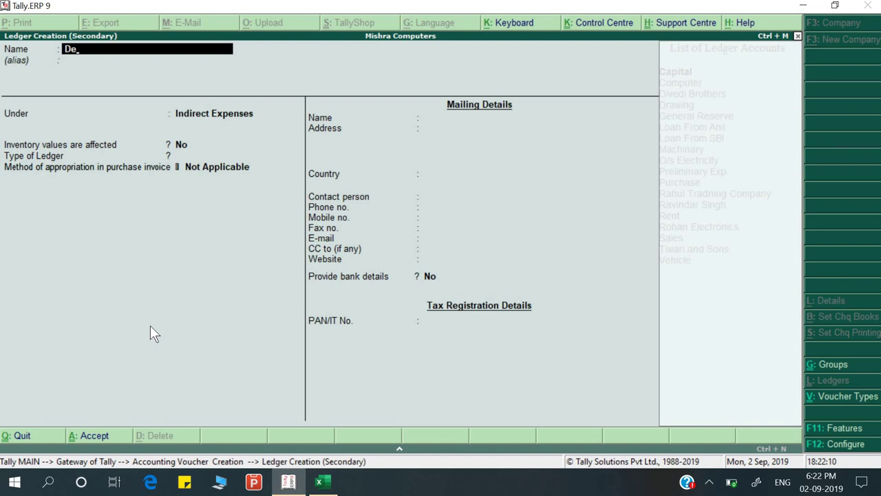
type("ffered Preliminary")
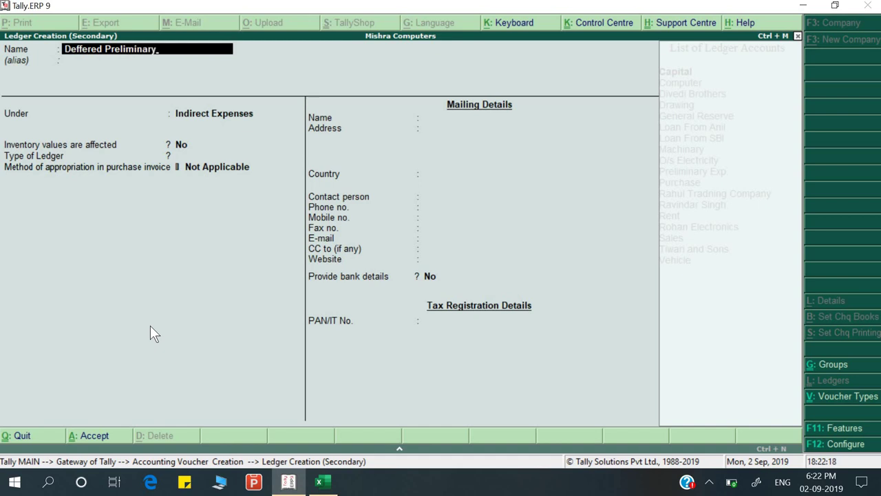
type(" exp.")
key("Return")
key("Return")
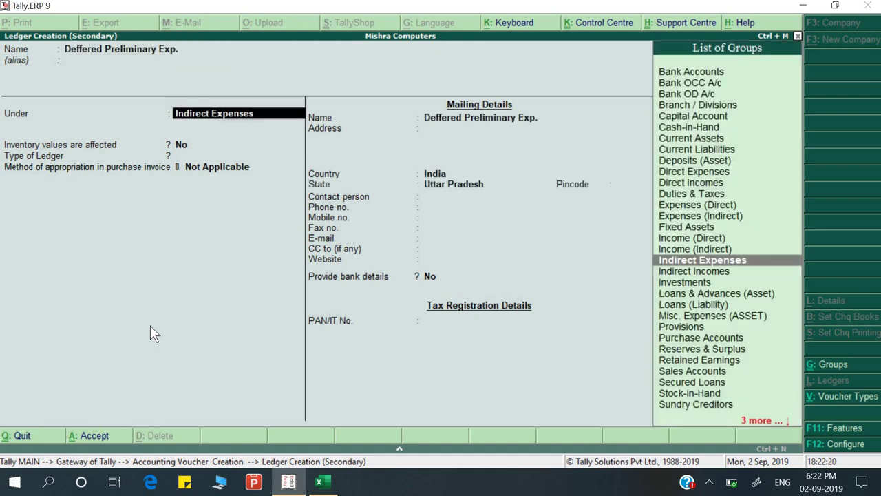
type("Mi")
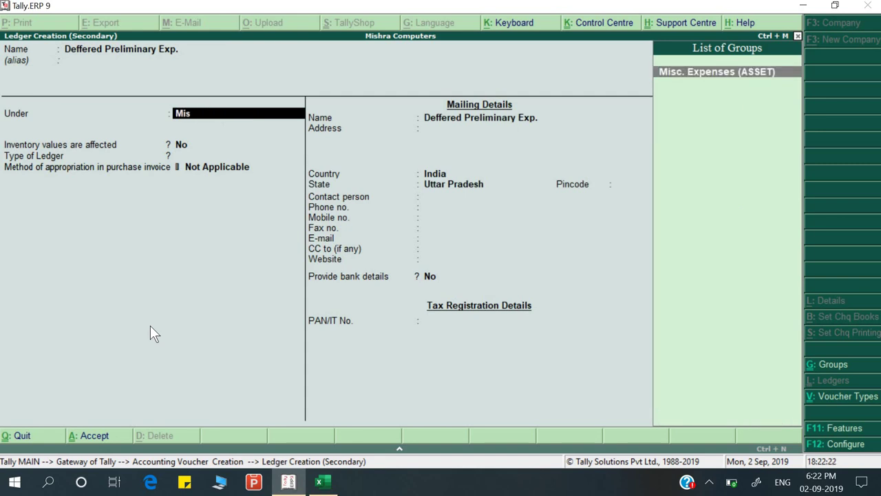
type("s")
key("Return")
key("Return")
key("Return")
key("Return")
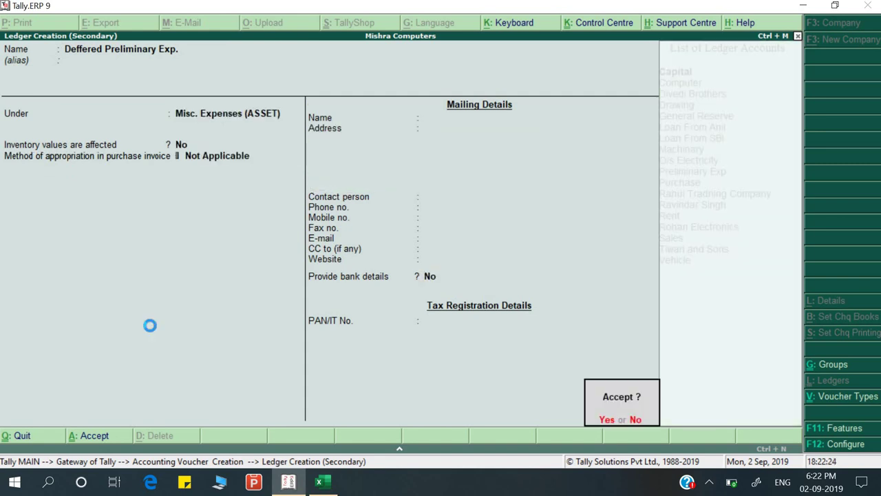
key("Return")
Enter 24,000 as the Deffered Preliminary Exp. debit amount
type("24000")
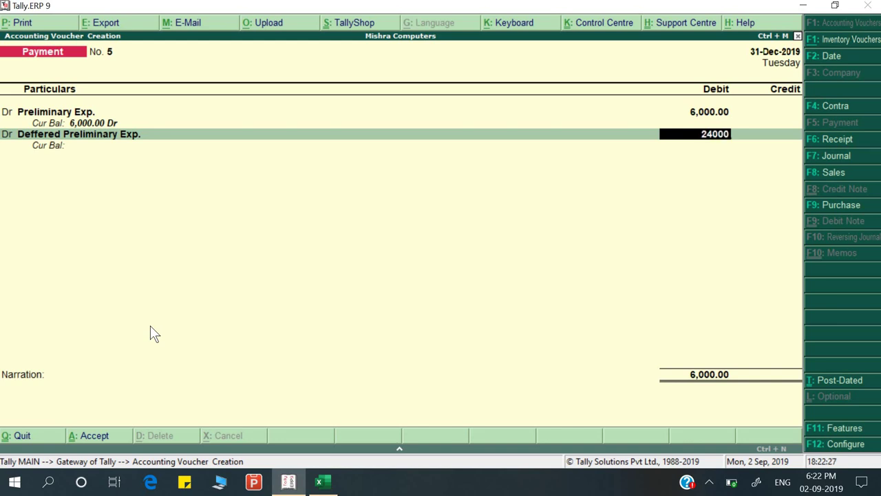
key("Return")
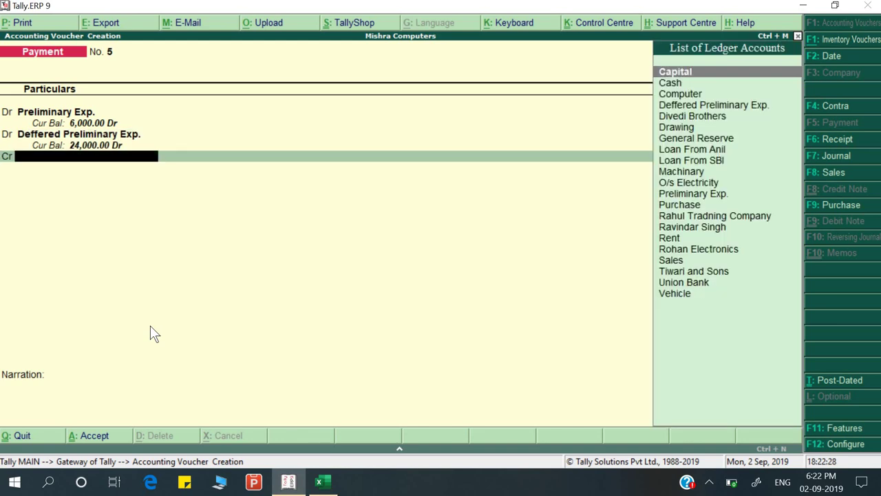
key("alt+Tab")
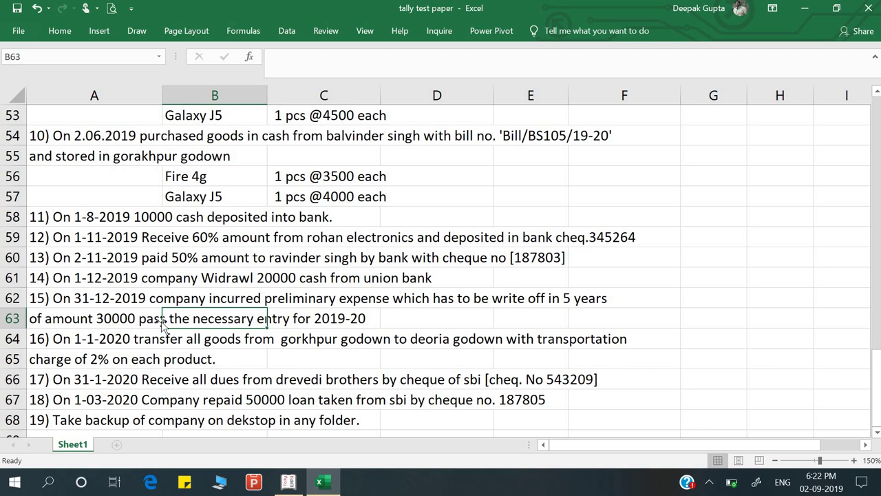
left_click(111, 330)
left_click(108, 325)
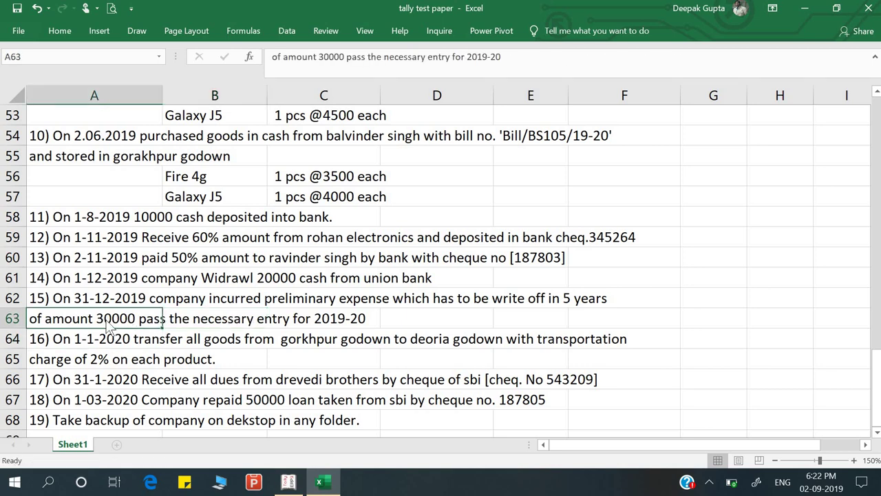
key("alt+Tab")
key("alt+Tab")
key("alt+Tab")
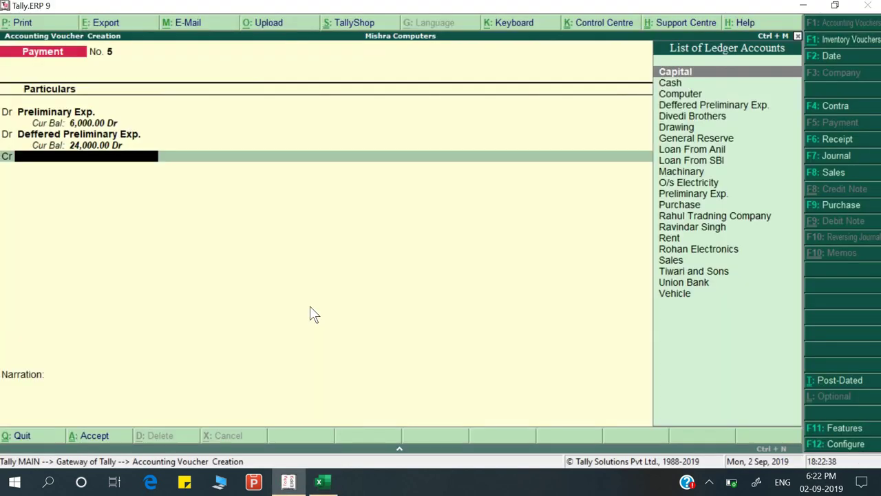
Credit Cash 30,000.00, add narration 'Being payment made', and save voucher No. 5
key("Down")
key("Return")
key("Return")
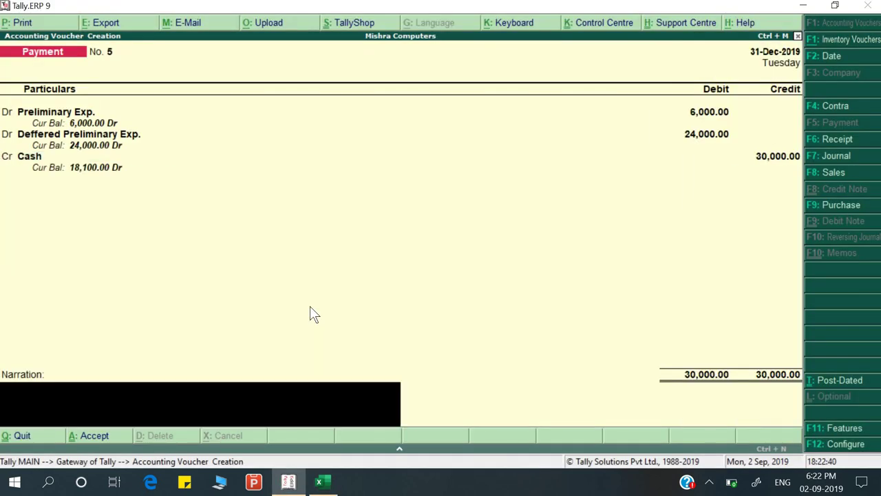
type("Being payment made")
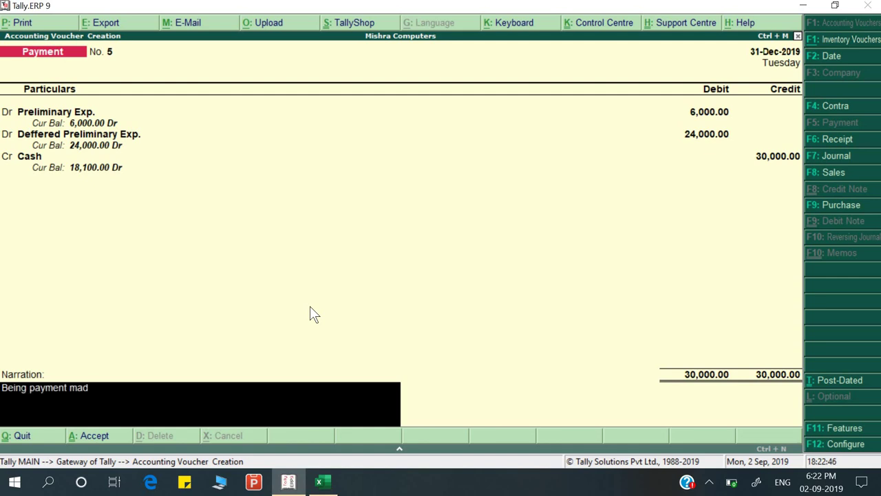
key("Return")
key("Return")
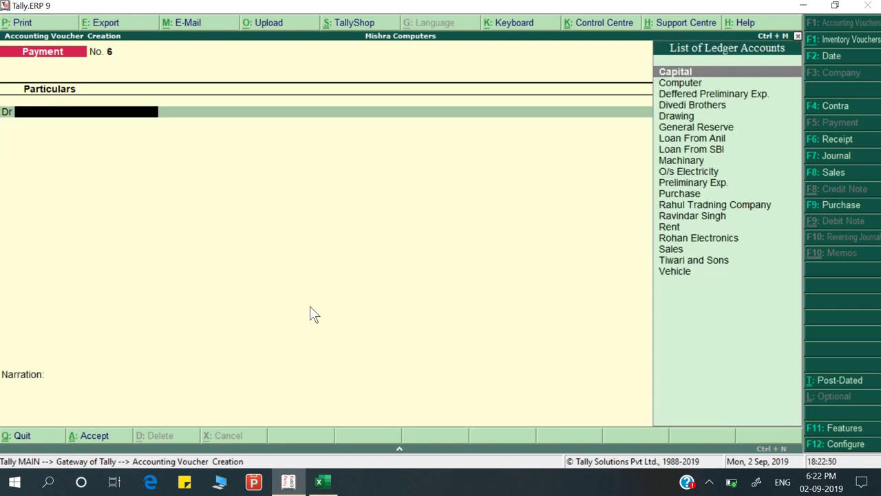
key("Page_Up")
key("Page_Down")
key("alt+Tab")
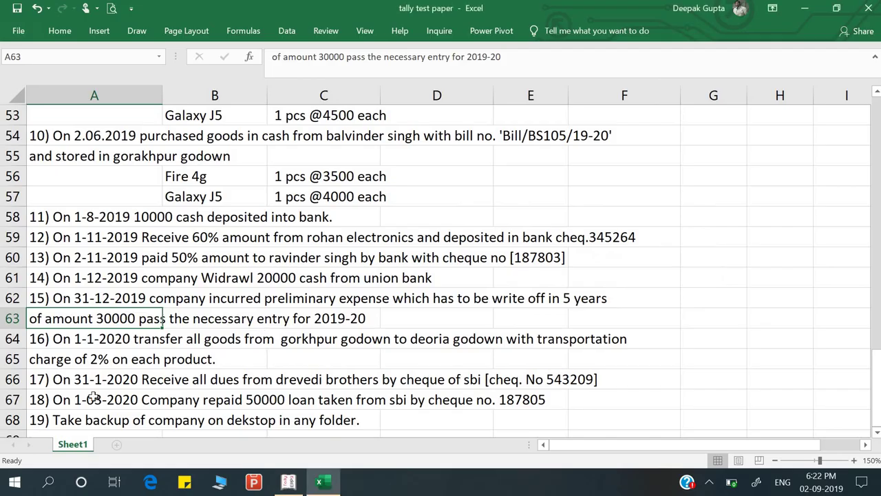
scroll(142, 352, "down", 2)
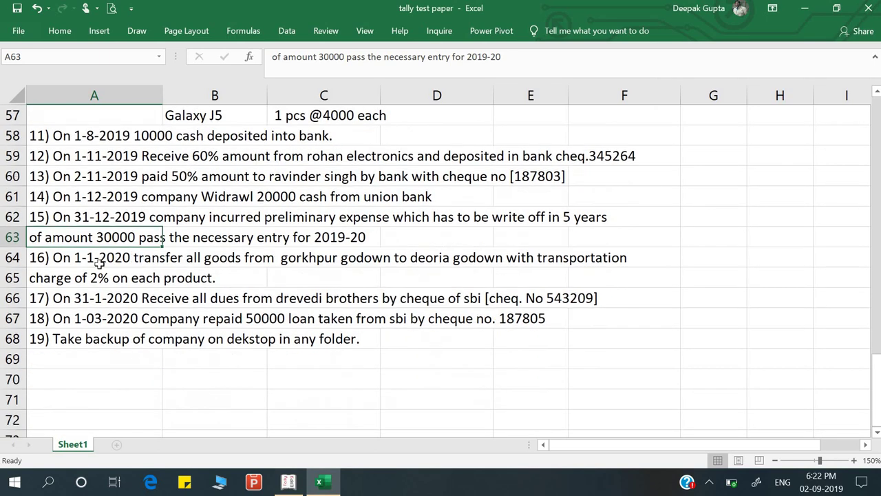
left_click(99, 264)
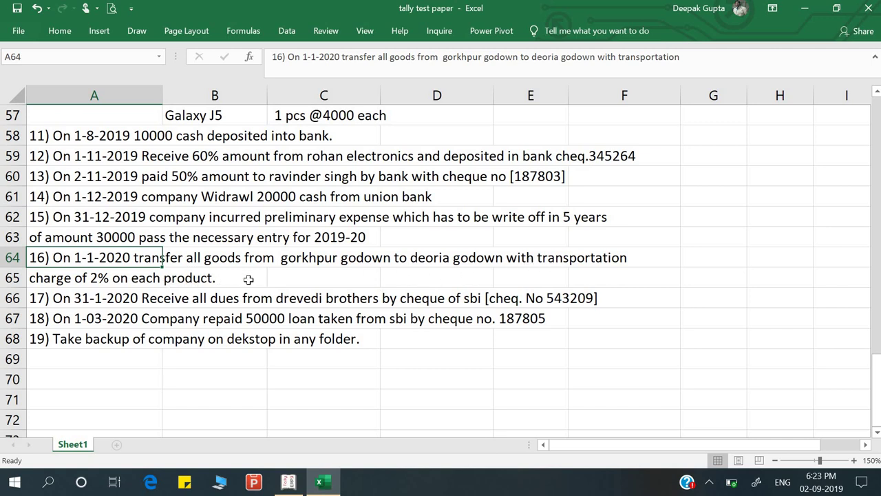
Start a Stock Journal voucher dated 1-1-2020
key("alt+Tab")
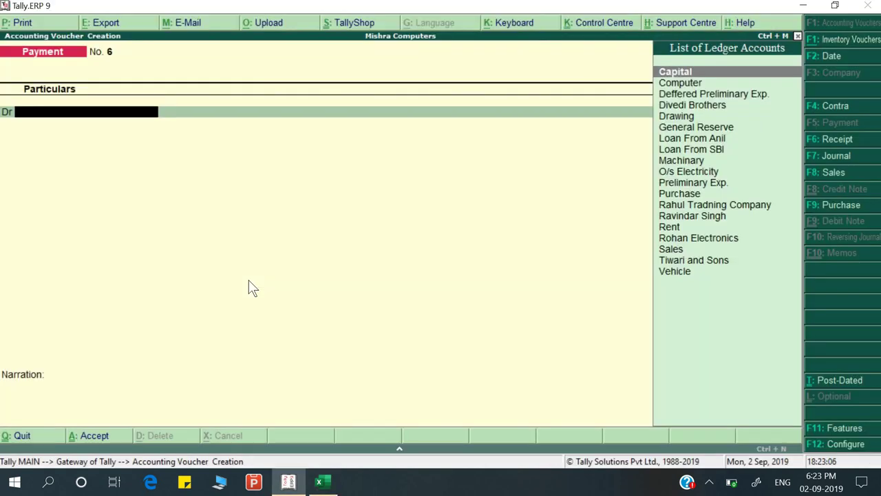
key("alt+F7")
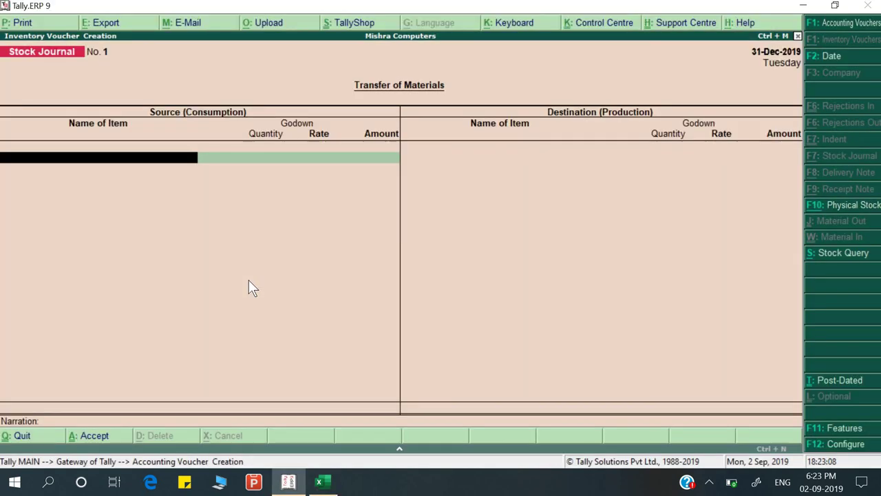
key("alt+Tab")
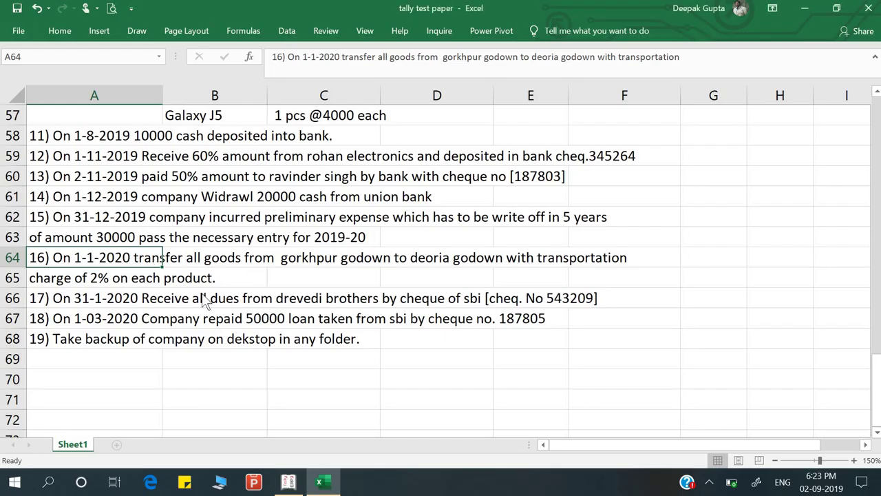
key("alt+Tab")
key("F2")
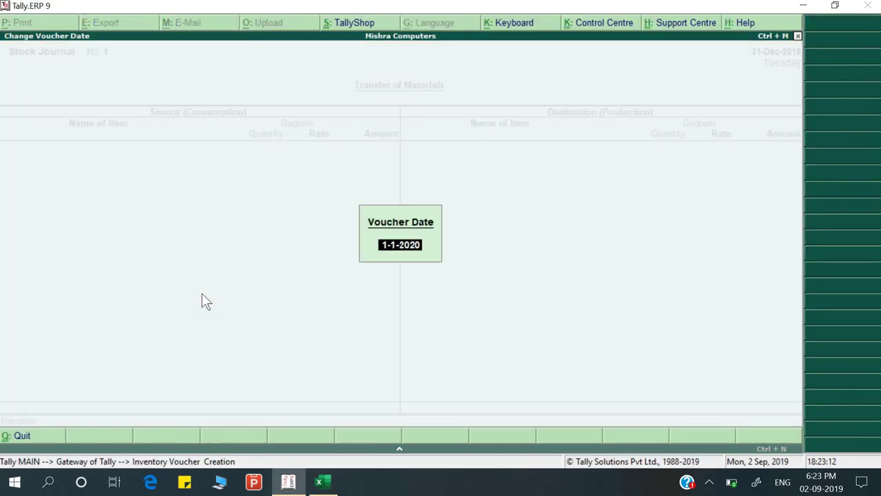
key("Return")
key("alt+Tab")
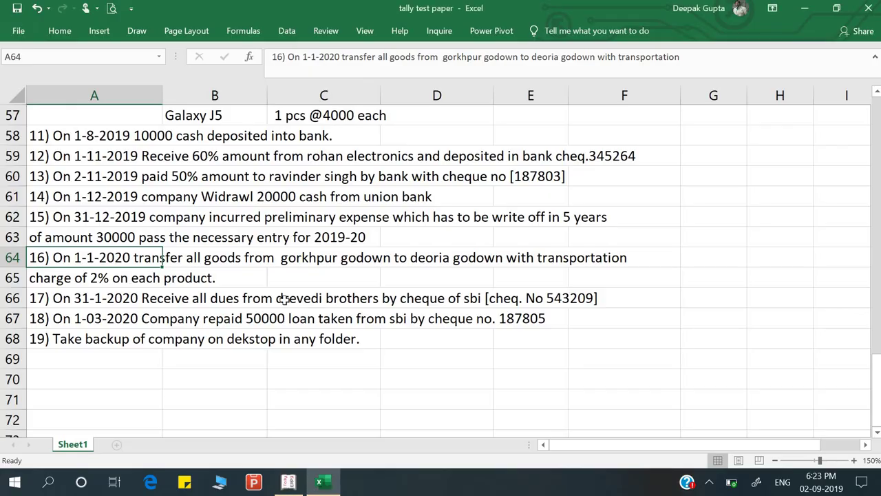
key("alt+Tab")
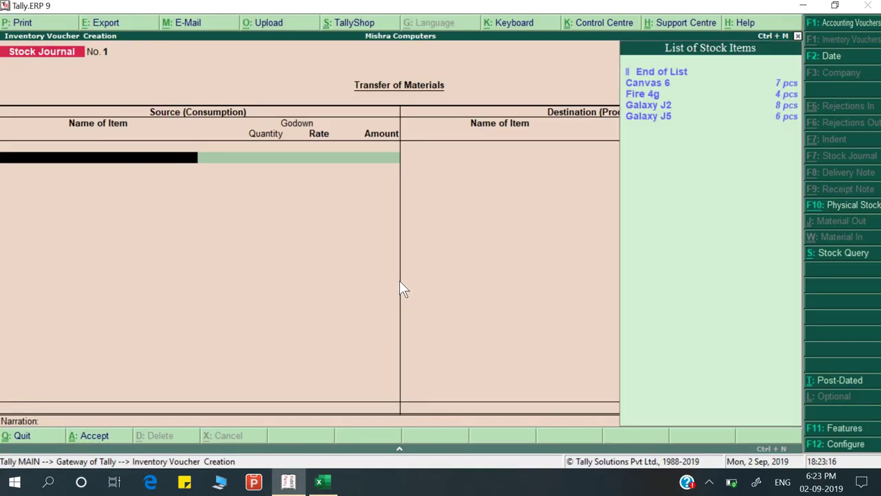
Consume Canvas 6 (7 pcs) and Fire 4g (4 pcs) from the Gorakhpur godown
key("Down")
key("Return")
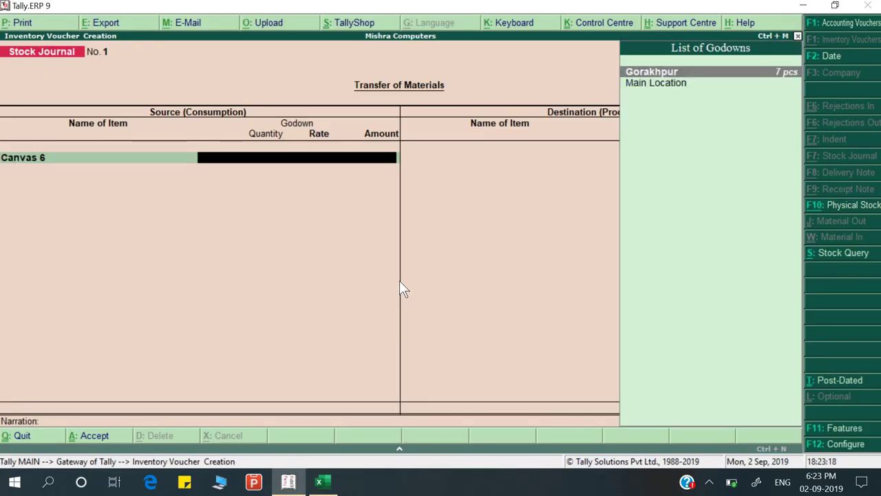
key("Return")
type("7")
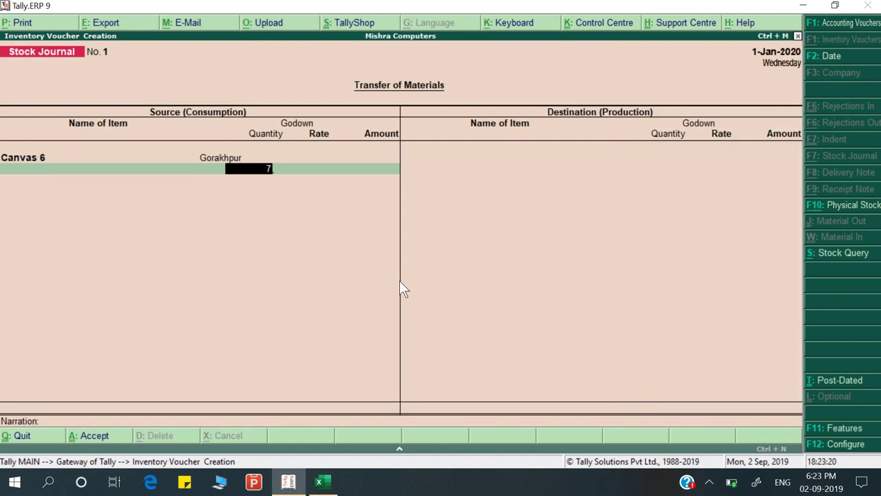
key("Return")
key("Return")
key("Return")
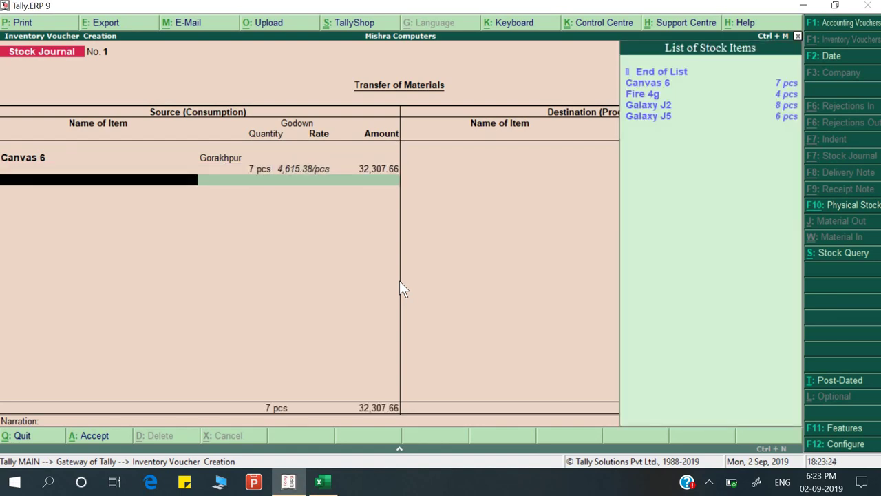
key("Down")
key("Down")
key("Return")
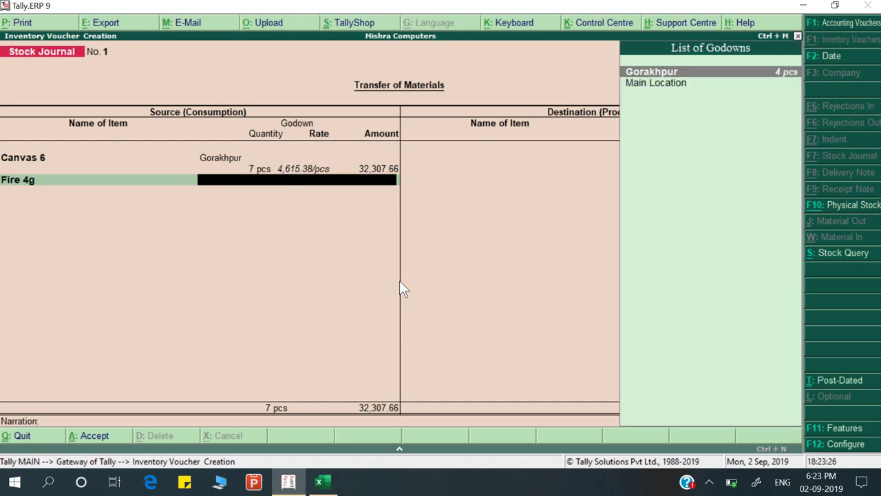
key("Return")
type("4")
key("Return")
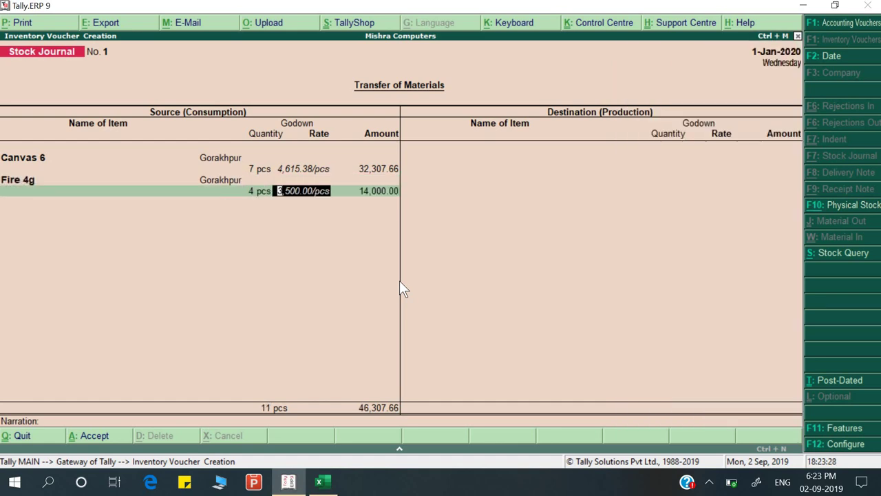
key("BackSpace")
key("BackSpace")
key("BackSpace")
key("Return")
key("Return")
key("Return")
key("Return")
key("Return")
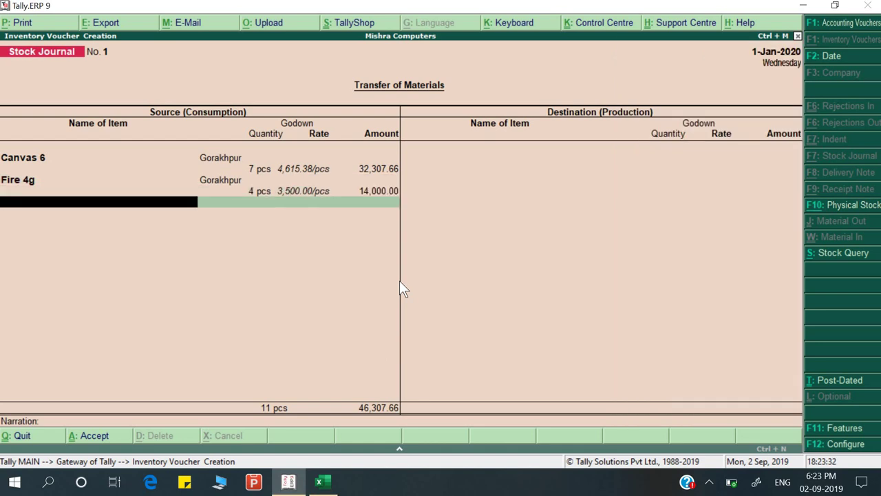
Consume 8 pcs of Galaxy J2 from the Gorakhpur godown
key("Down")
key("Down")
key("Down")
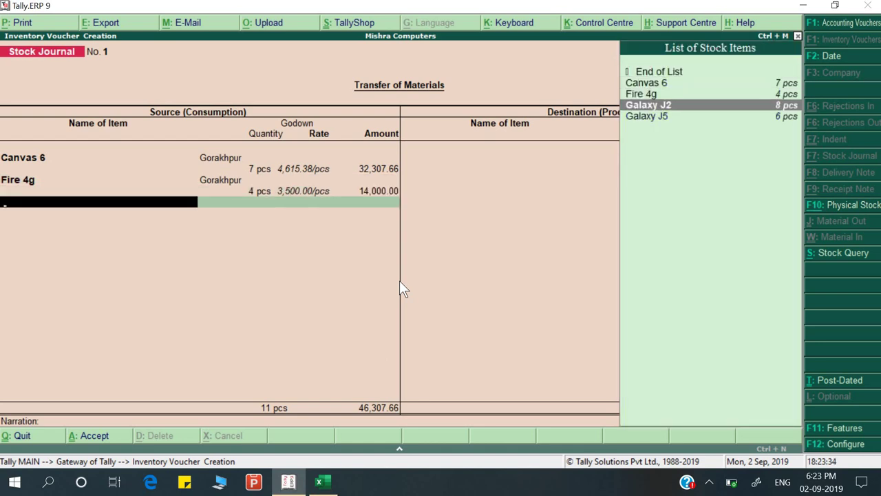
key("Return")
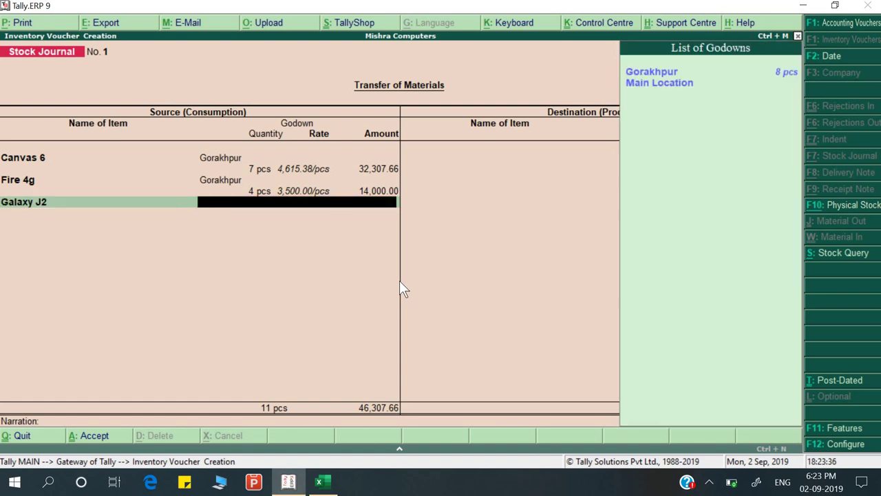
key("Return")
type("8")
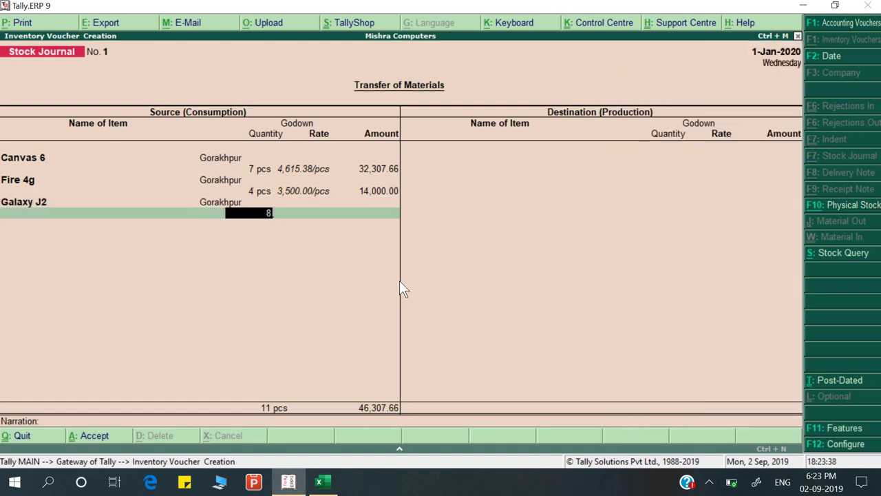
key("Return")
key("Return")
key("Return")
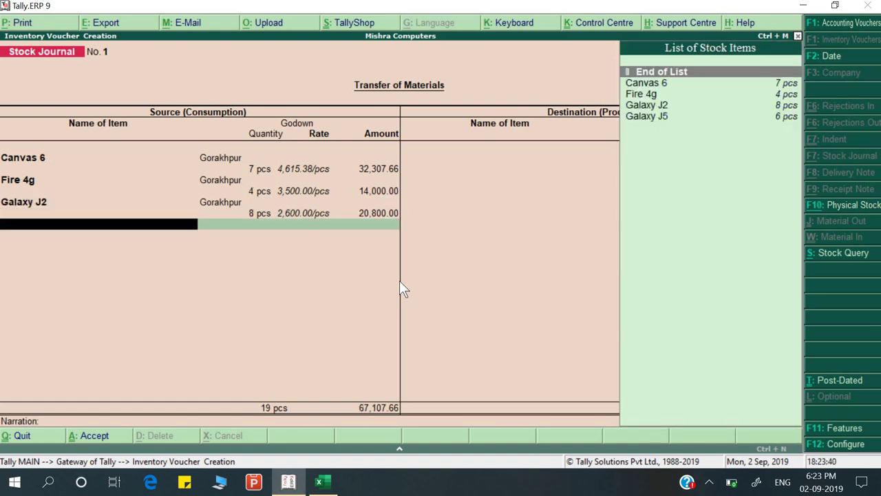
key("Down")
key("Down")
key("Down")
key("Down")
Consume 6 pcs of Galaxy J5 from Gorakhpur, totalling 25 pcs worth 91,107.66
key("Return")
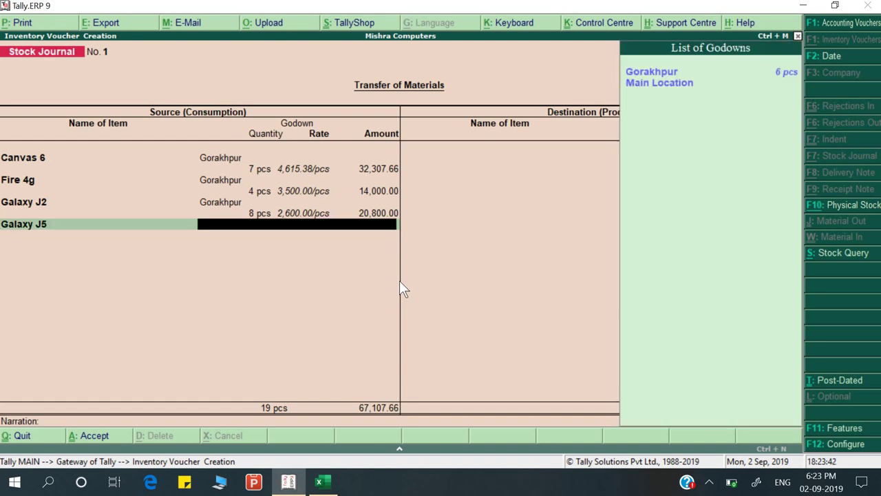
key("Return")
type("5")
key("Return")
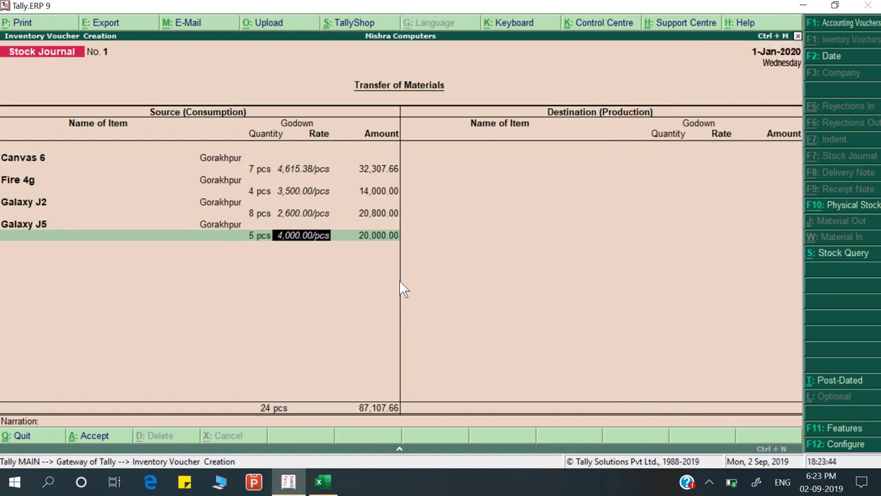
key("BackSpace")
key("BackSpace")
key("Return")
key("Return")
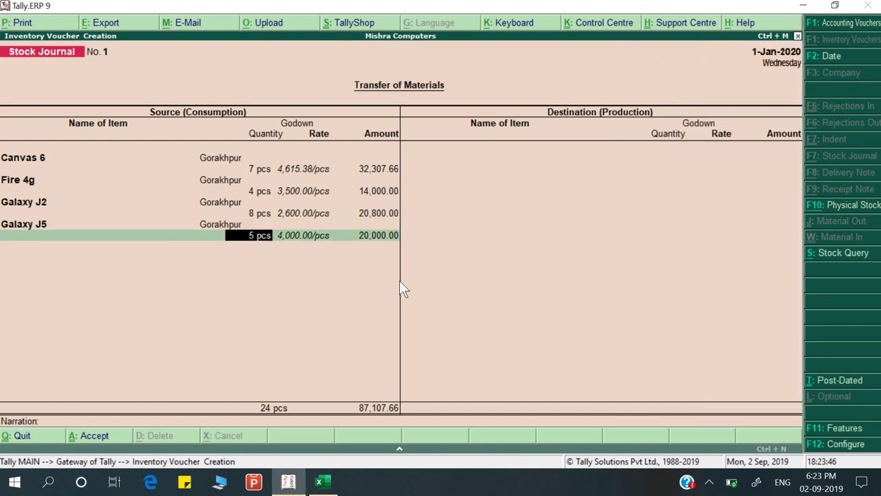
key("BackSpace")
key("Return")
type("6")
key("Return")
key("Return")
key("Return")
key("Return")
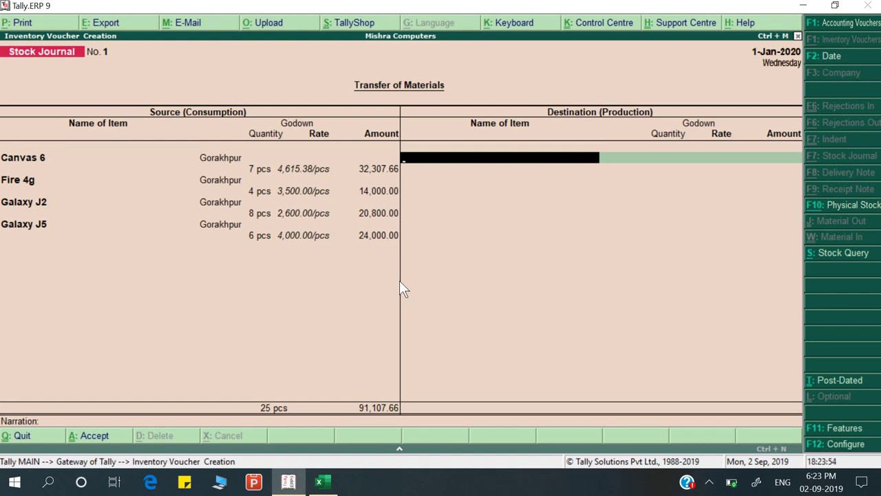
key("F11")
key("Return")
key("Return")
key("Return")
key("Return")
key("Return")
key("Return")
key("Return")
key("Return")
key("Return")
key("Return")
key("Return")
key("Return")
key("Return")
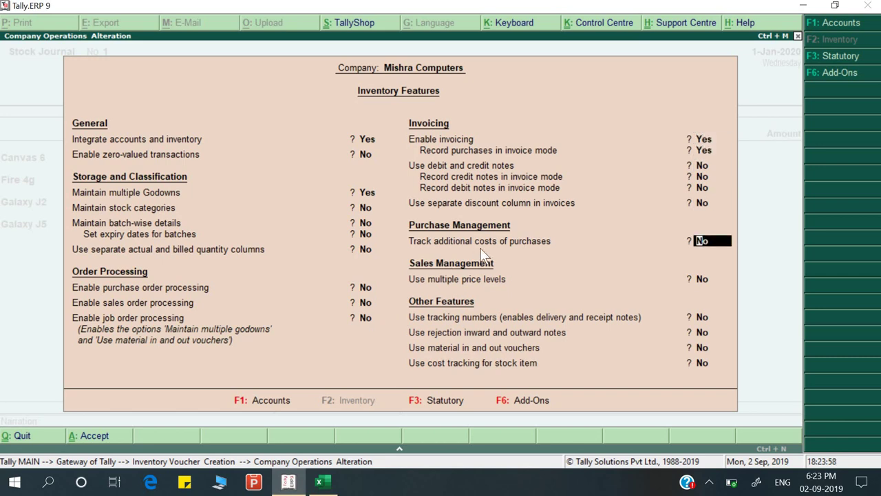
Set 'Track additional costs of purchases' to Yes in Inventory Features and accept
key("alt+Tab")
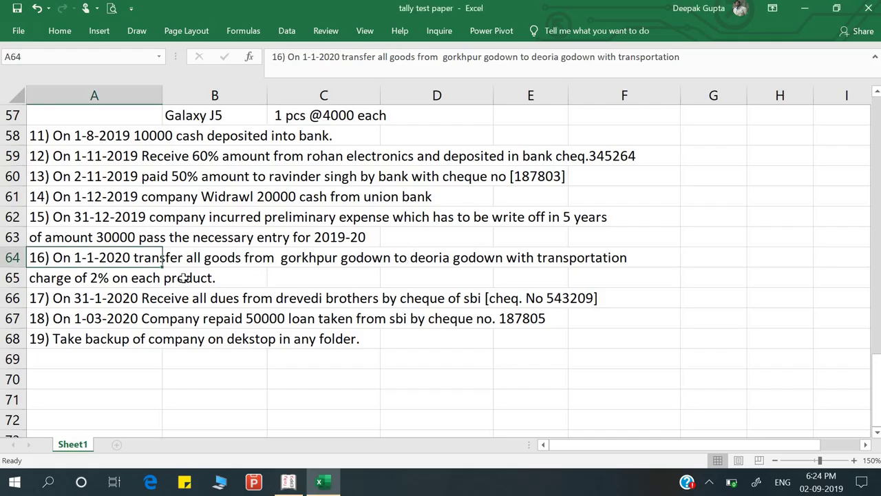
key("alt+Tab")
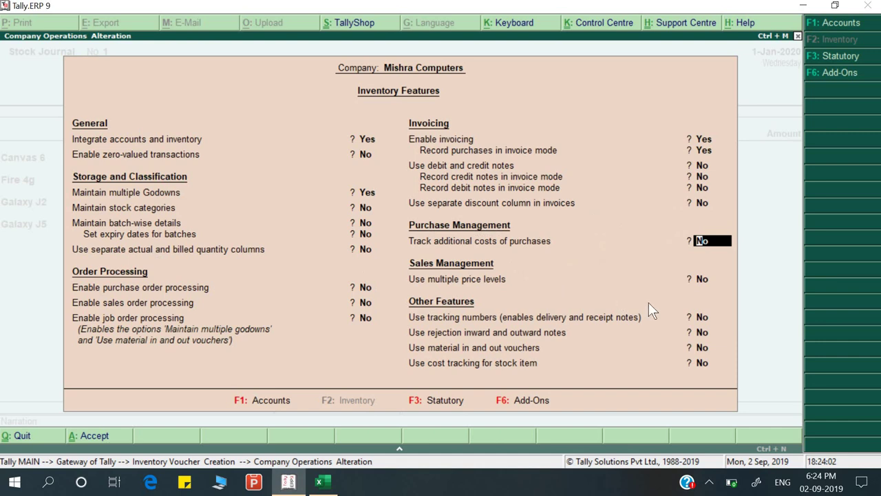
type("y")
key("Return")
key("Return")
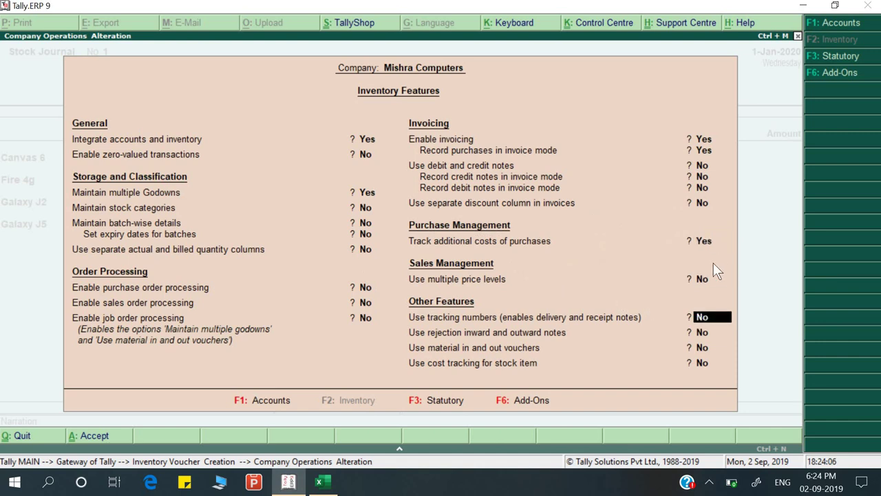
key("Return")
key("Return")
key("Return")
key("Return")
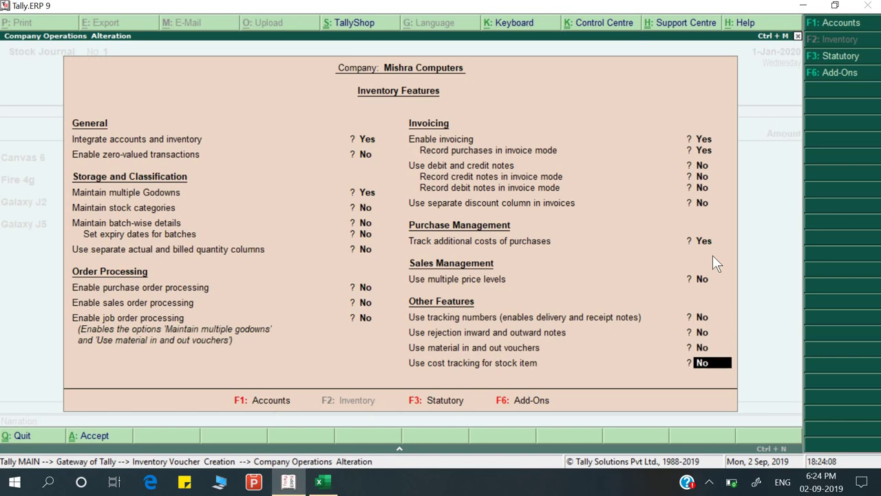
Receive Canvas 6 at a newly created Deoria godown, 7 pcs totalling 32,307.66
key("Return")
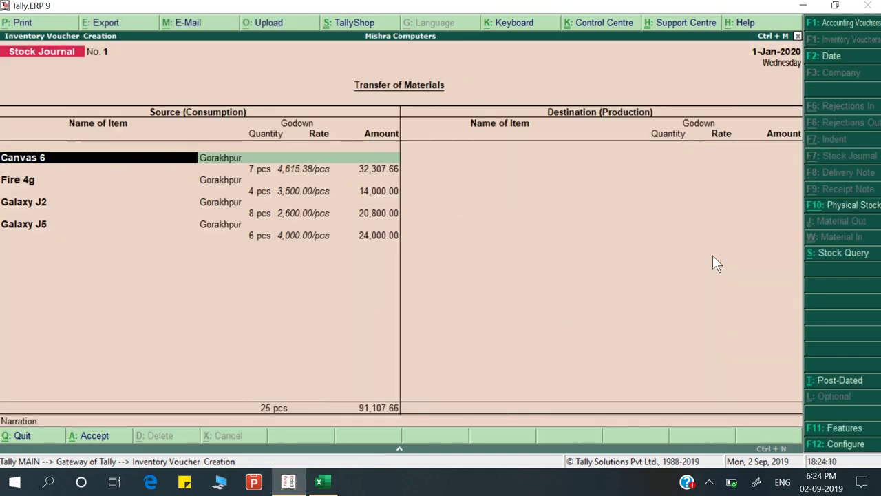
key("Return")
key("Return")
key("Return")
key("Return")
key("Return")
key("Return")
key("Return")
key("Return")
key("Return")
key("Return")
key("Return")
key("Return")
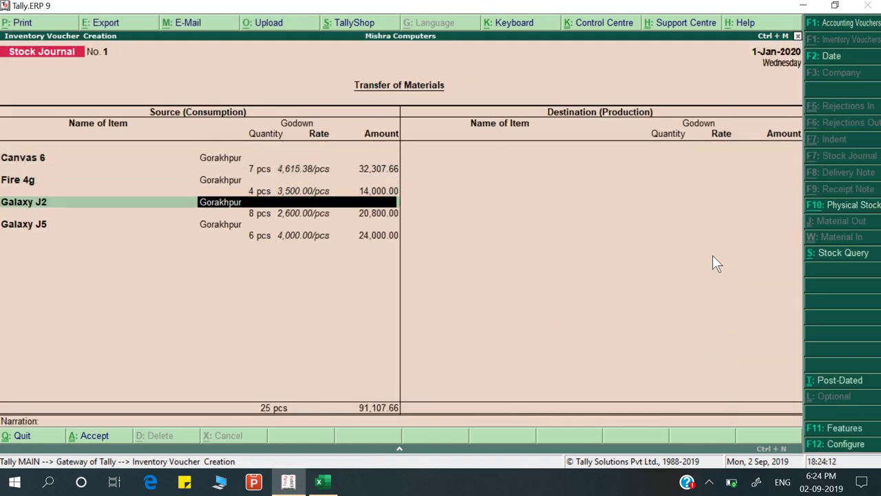
key("Return")
key("Return")
key("Return")
key("Return")
key("Return")
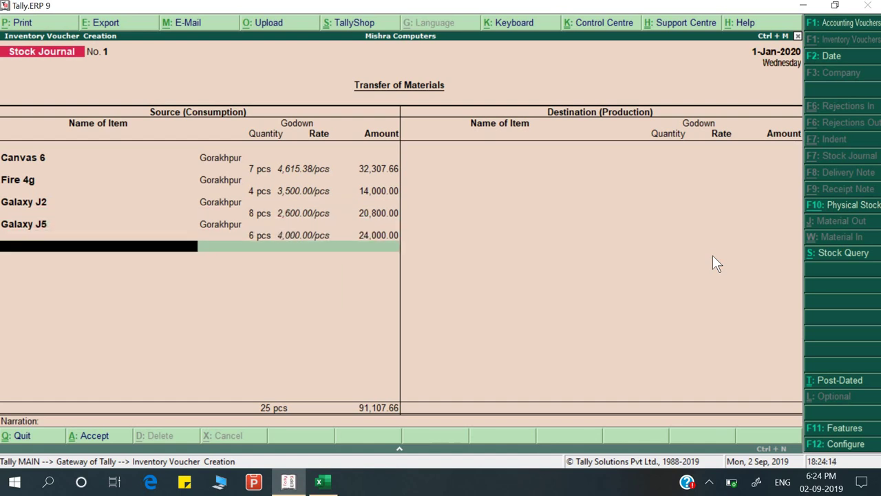
key("Down")
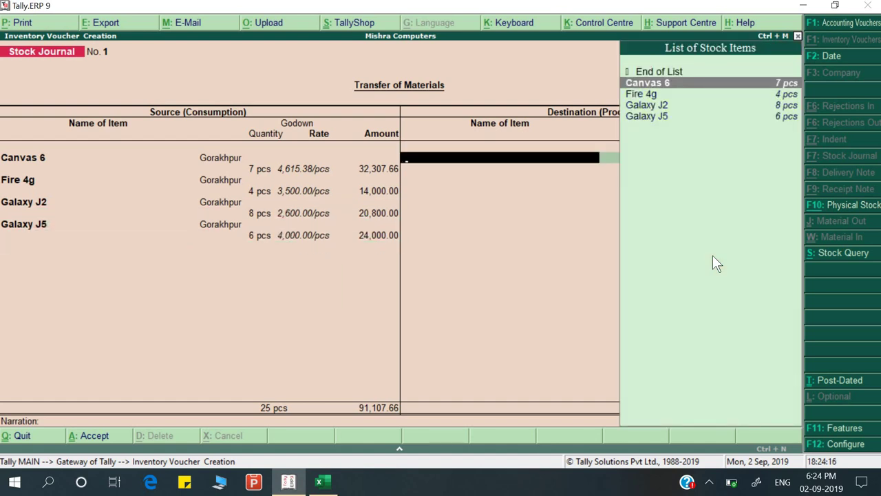
key("Return")
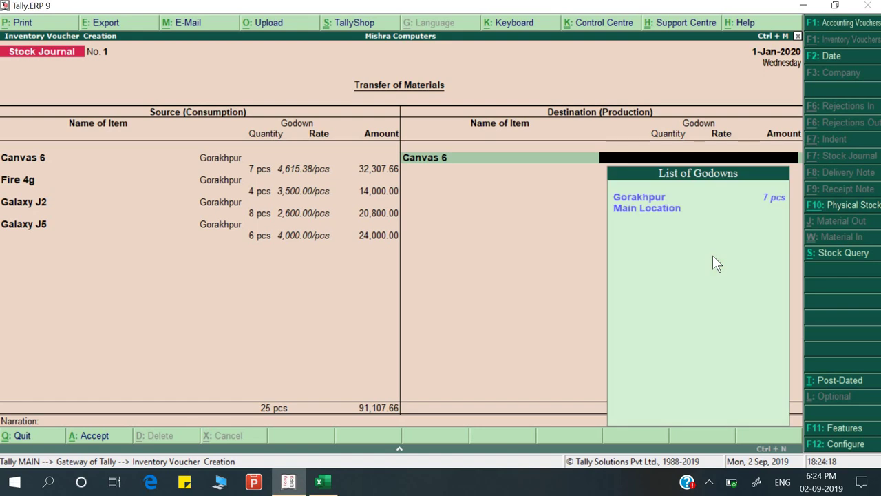
key("alt+c")
type("Deori")
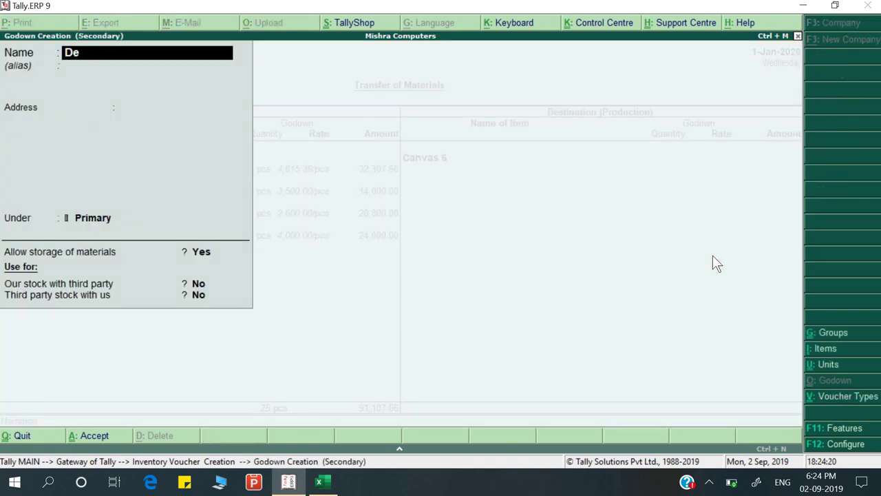
type("a")
key("Return")
key("Return")
key("Return")
key("Return")
key("Return")
key("Return")
key("Return")
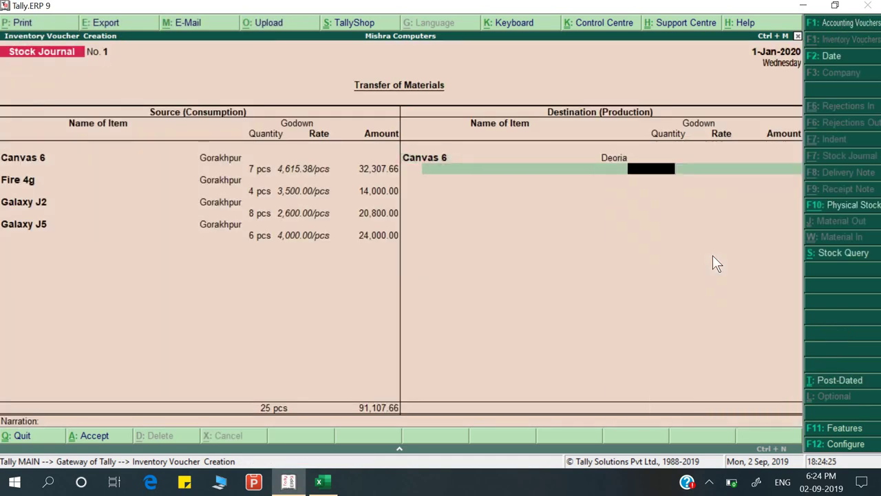
type("7")
key("Return")
key("Return")
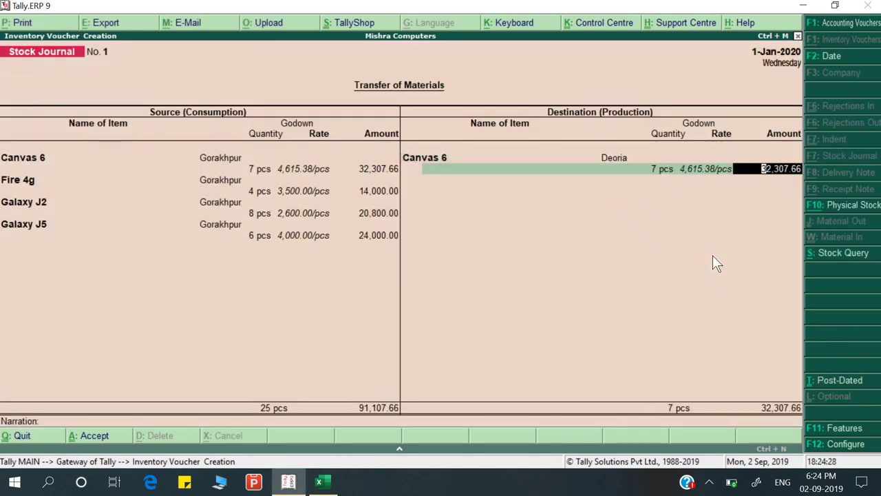
key("Return")
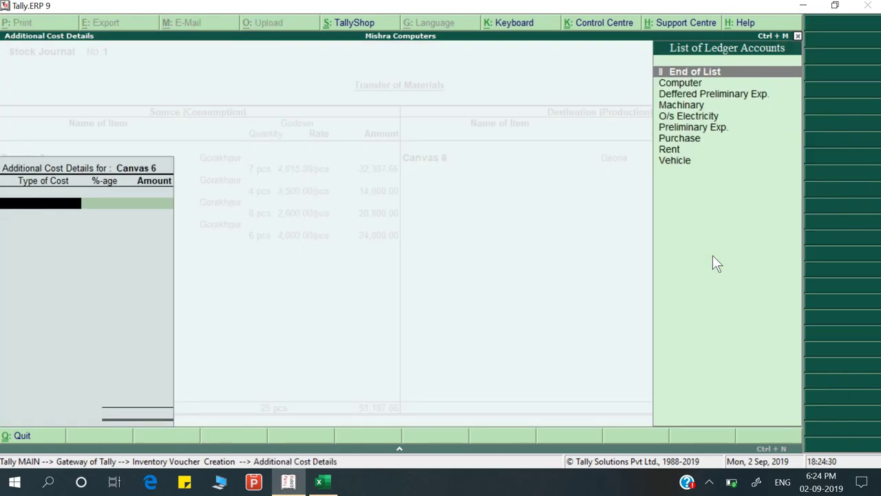
Create a Transportation Cost ledger under Indirect Expenses
key("alt+c")
key("alt+Tab")
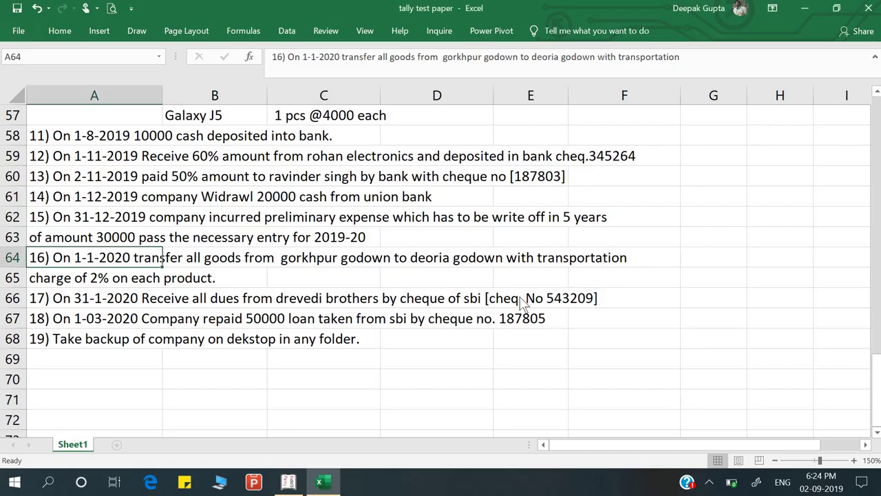
key("alt+Tab")
type("Tran")
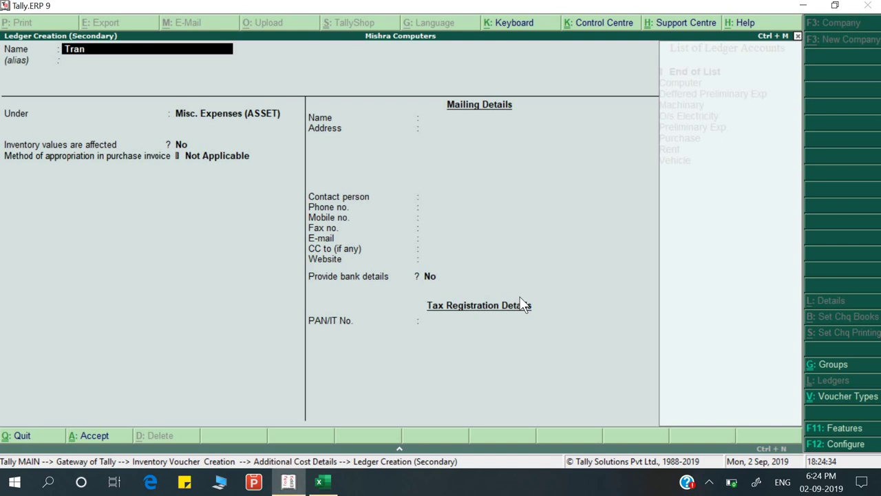
type("sportation Cost")
key("Return")
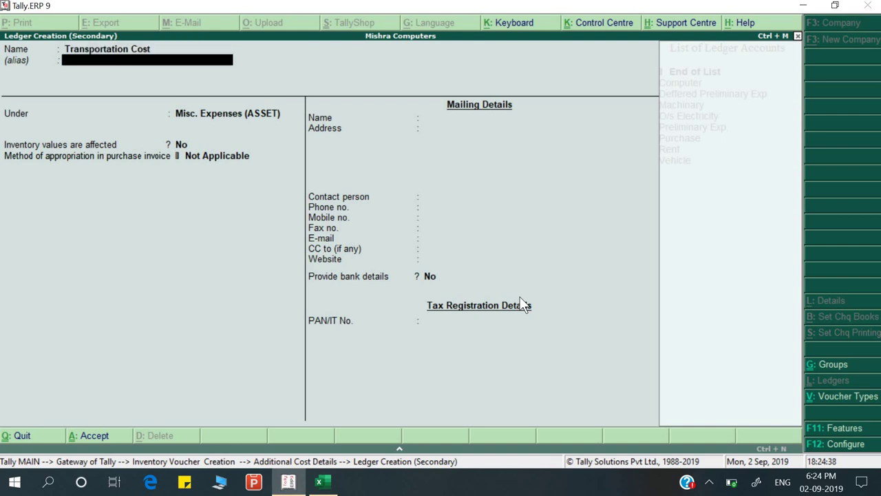
key("Return")
type("ind")
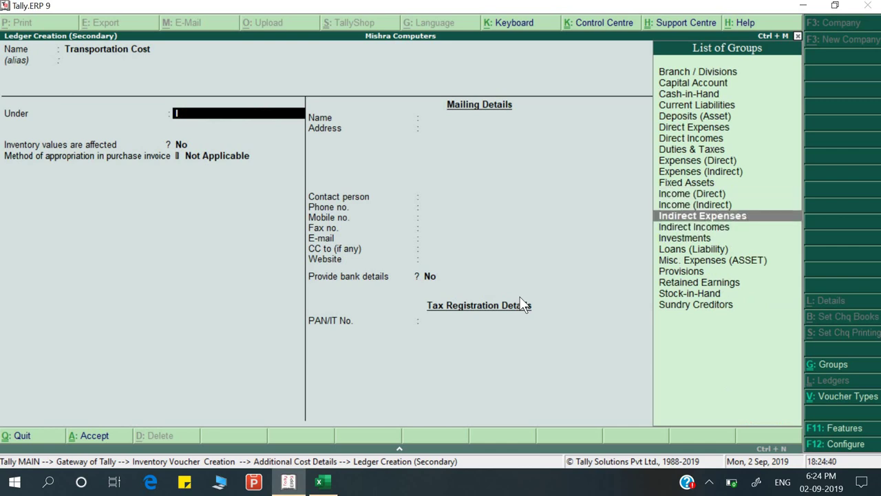
key("Return")
key("ctrl+a")
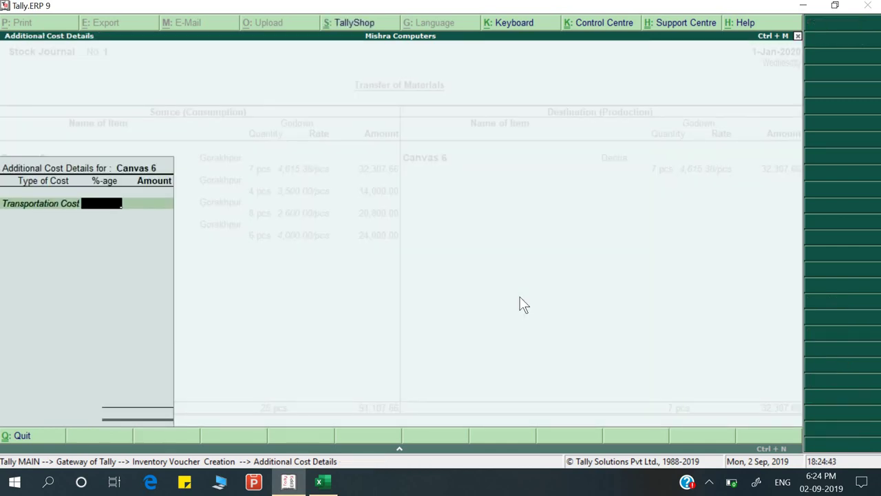
Charge Canvas 6 a 2% transportation cost of 646.15
key("alt+Tab")
key("alt+Tab")
type("2")
key("Return")
key("Return")
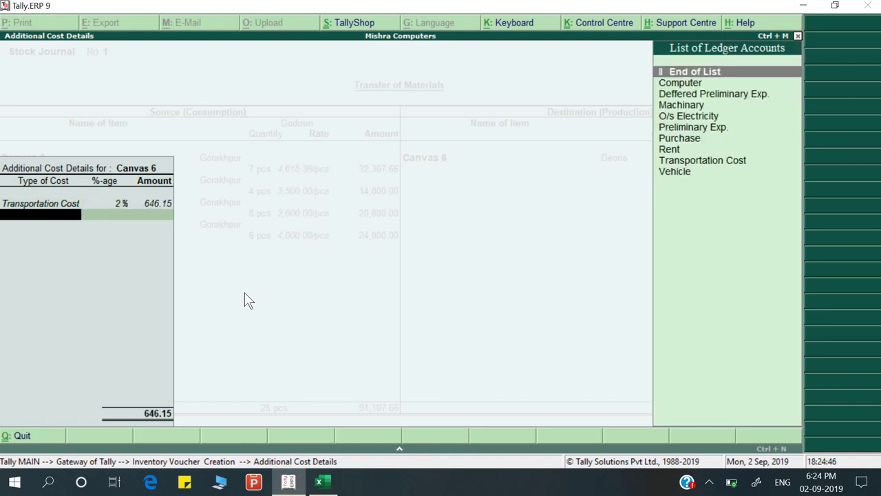
key("Return")
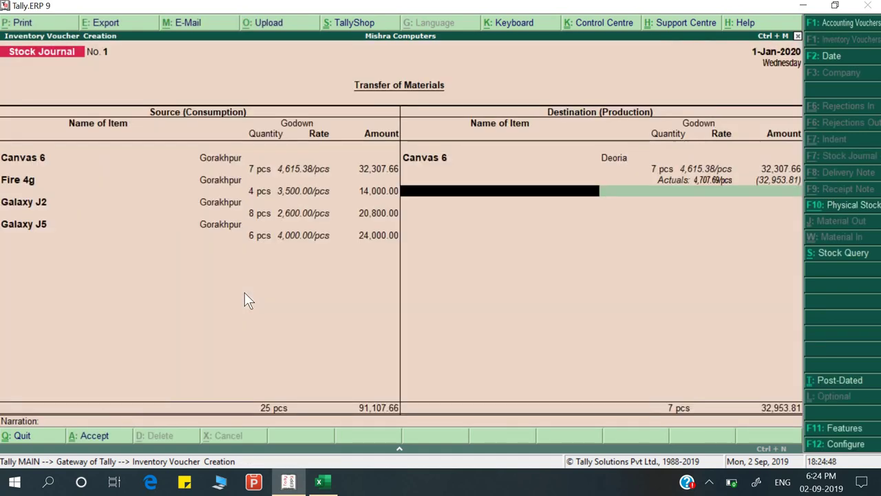
Receive 4 pcs of Fire 4g at Deoria with a 2% Transportation Cost
type("f")
key("Return")
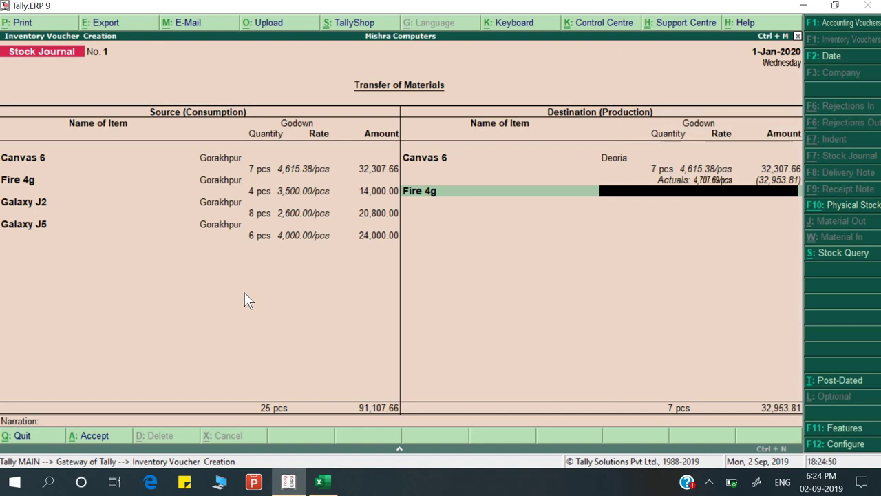
type("de")
key("Return")
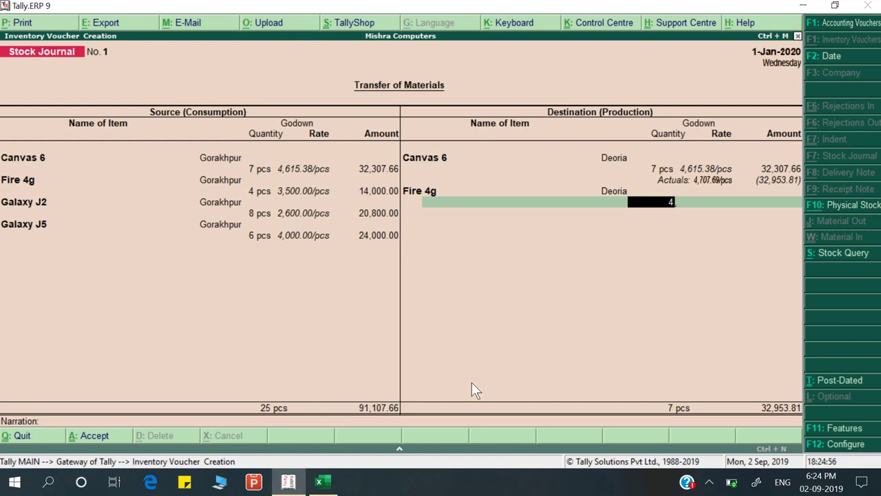
type("4")
key("Return")
key("Return")
key("Return")
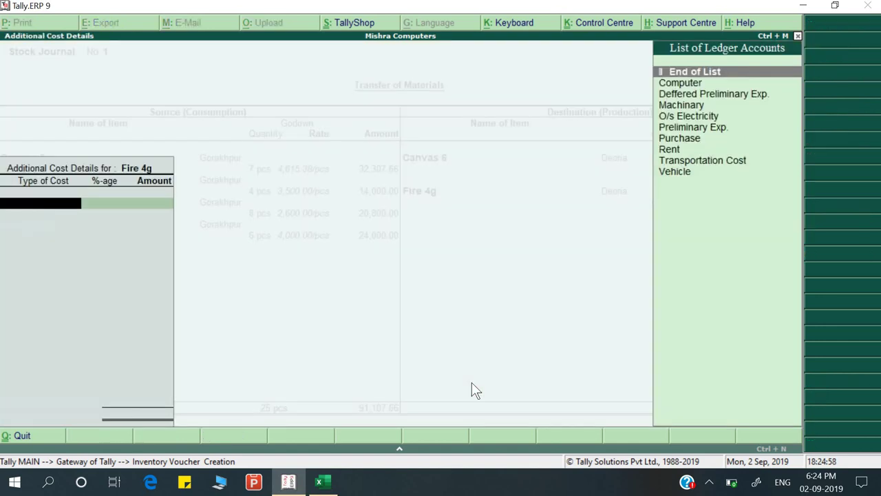
key("Down")
key("Down")
key("Down")
key("Down")
key("Down")
key("Down")
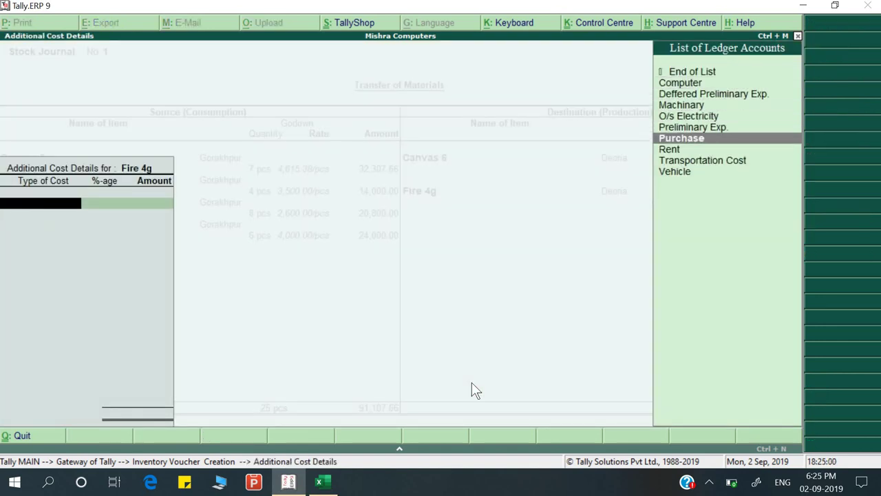
key("Down")
key("Down")
key("Up")
key("Up")
key("Up")
key("Up")
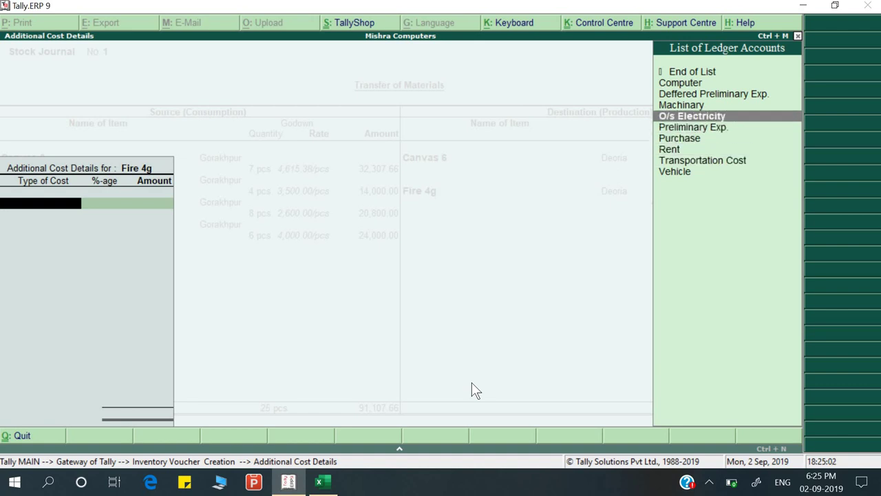
key("Up")
key("Up")
key("Down")
key("Down")
key("Down")
key("Down")
key("Down")
key("Down")
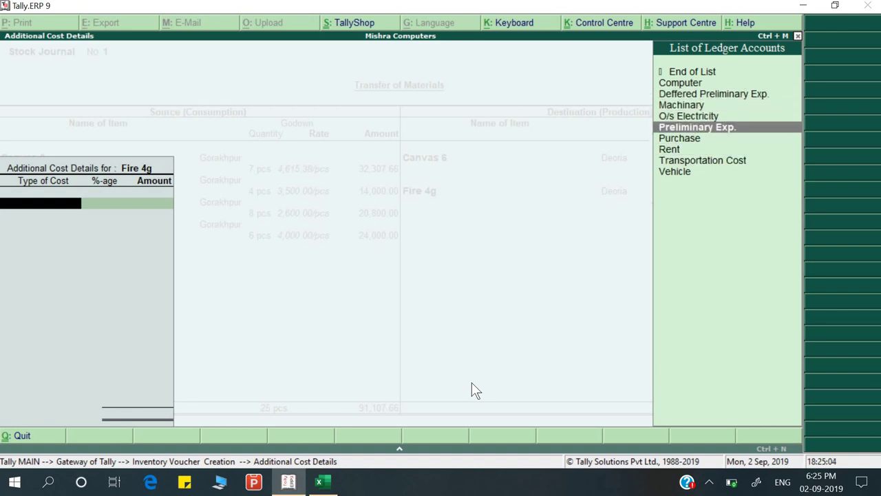
key("Return")
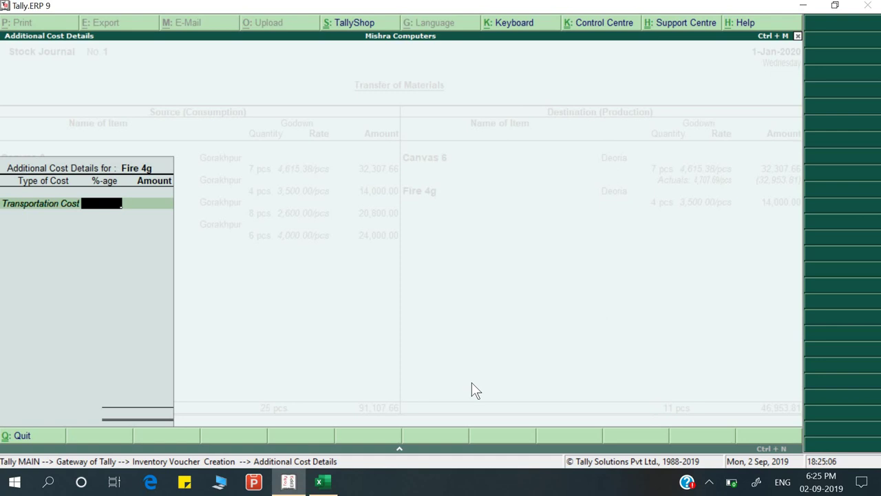
type("2")
key("Return")
key("Return")
key("Return")
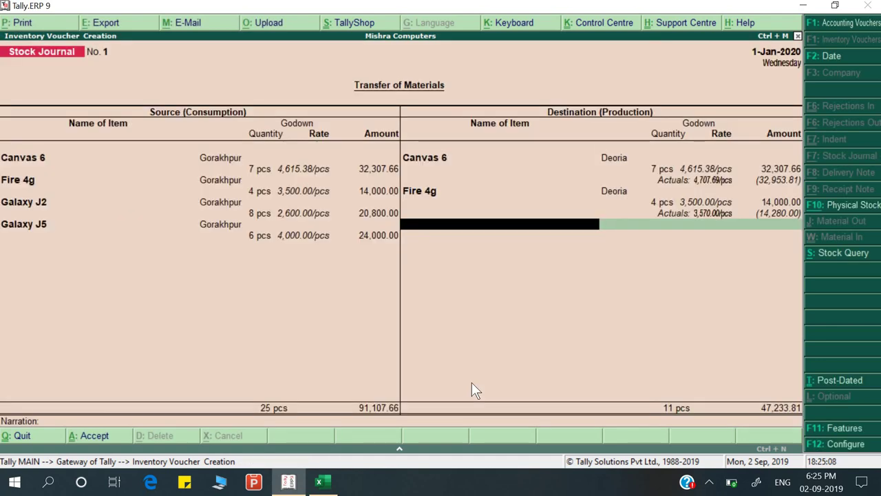
Receive 8 pcs of Galaxy J2 at Deoria with a 2% Transportation Cost
type("Ga")
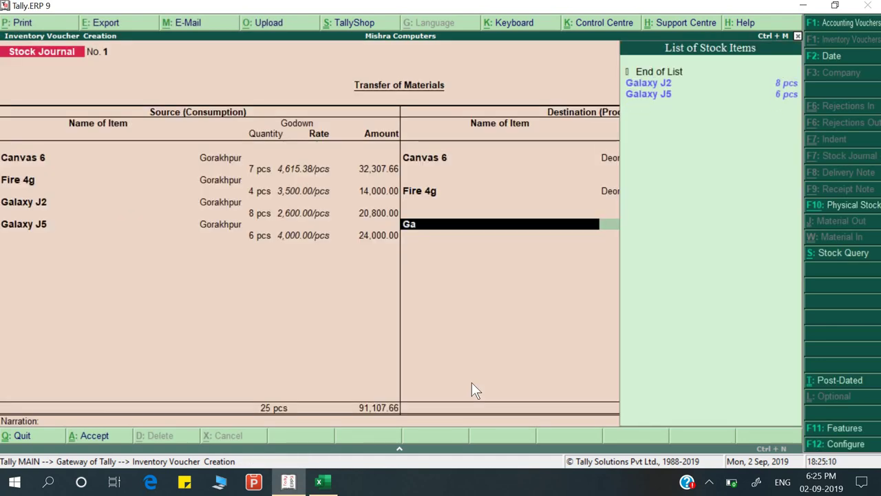
key("Down")
key("Return")
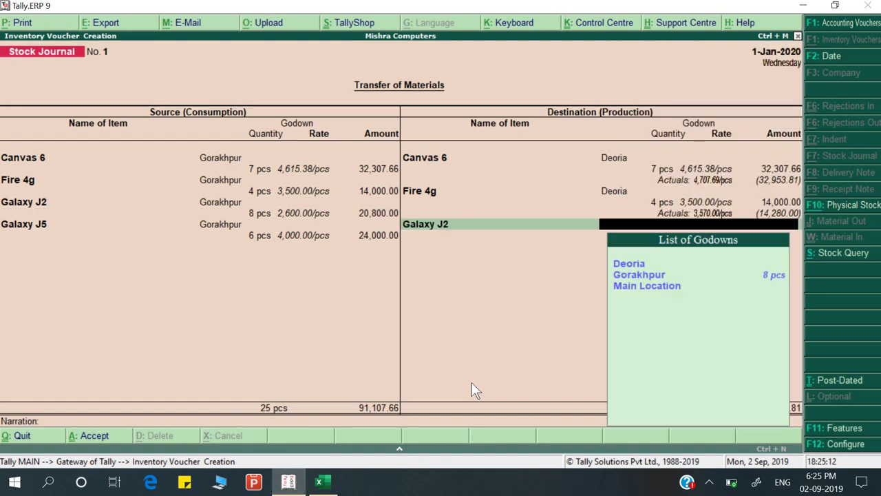
key("Return")
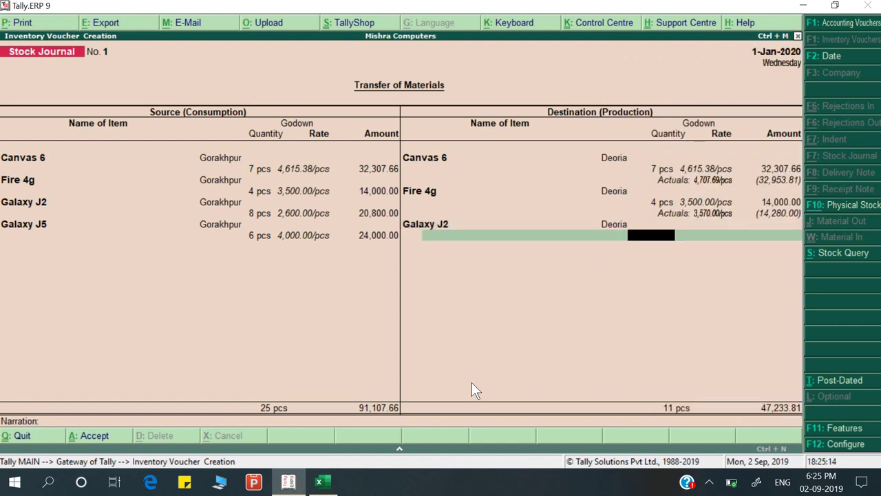
type("8")
key("Return")
key("Return")
key("Return")
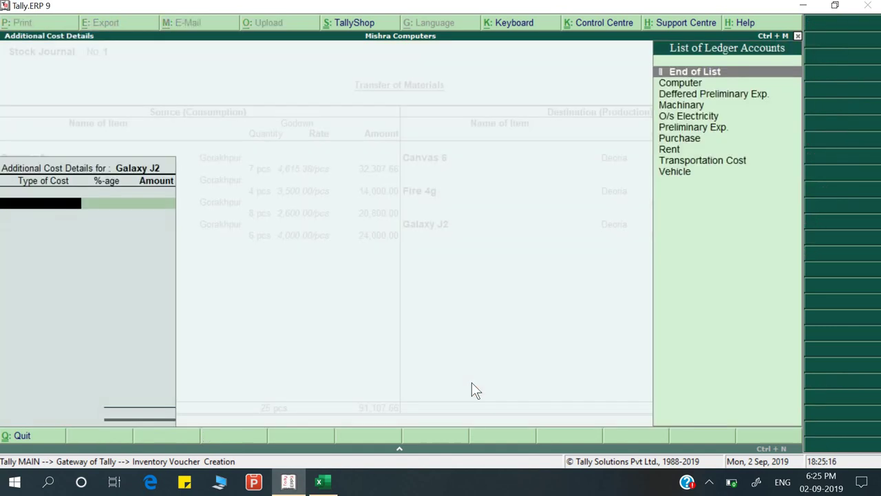
key("Down")
key("Down")
key("Down")
key("Down")
key("Down")
key("Down")
key("Down")
key("Down")
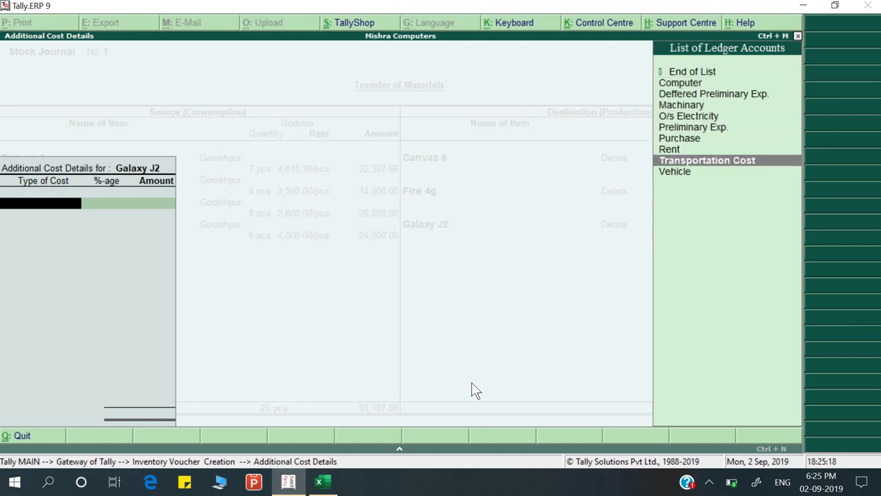
key("Return")
key("Return")
key("Return")
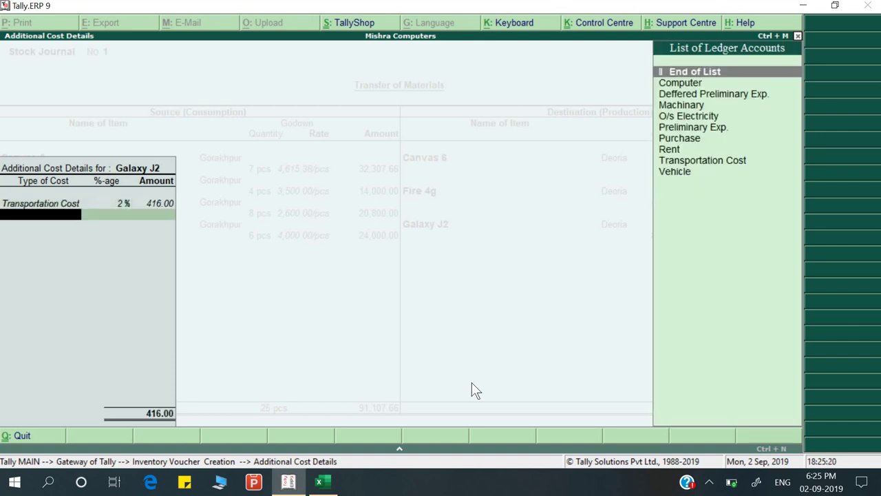
key("Return")
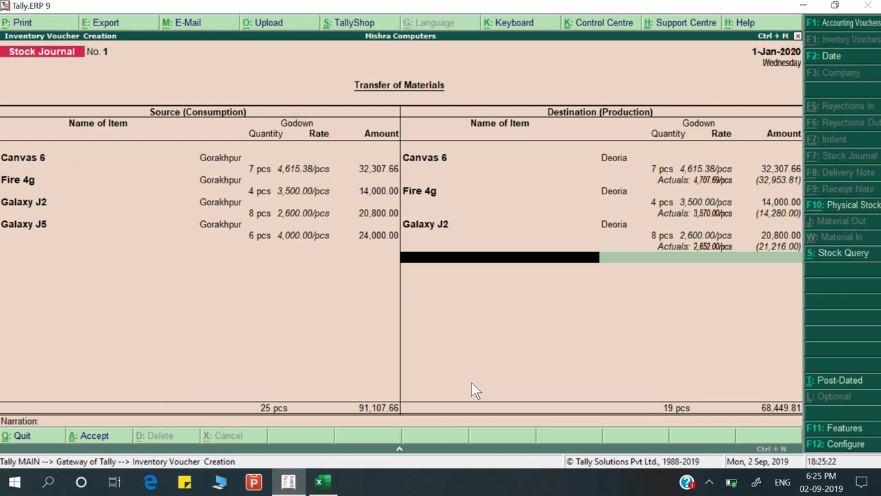
Receive 6 pcs of Galaxy J5 at Deoria with 2% transport, totalling 92,929.81
type("Gal")
key("Down")
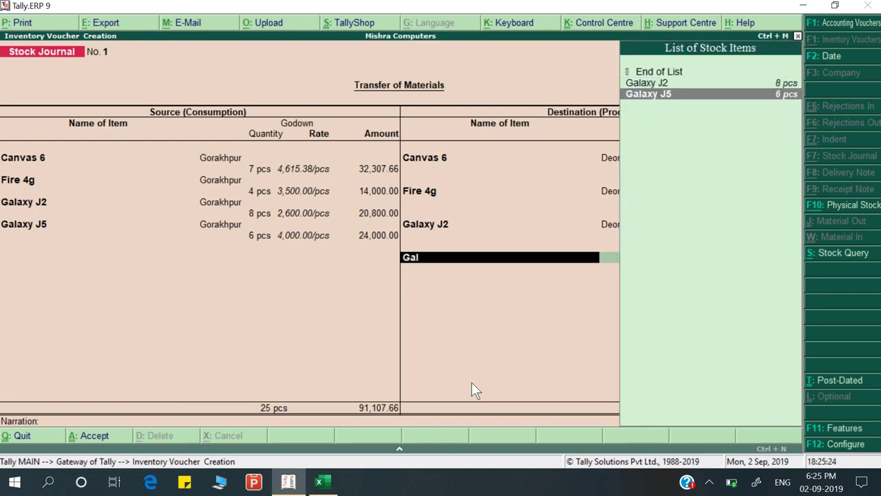
key("Return")
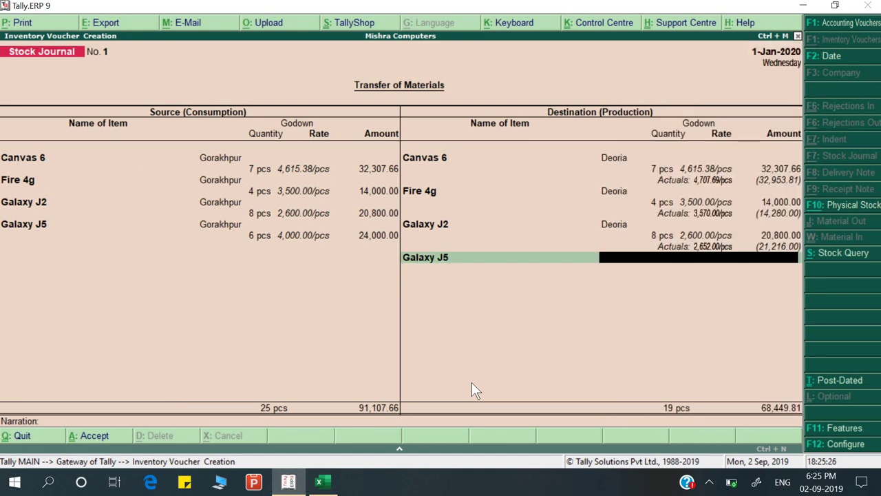
type("De")
key("Return")
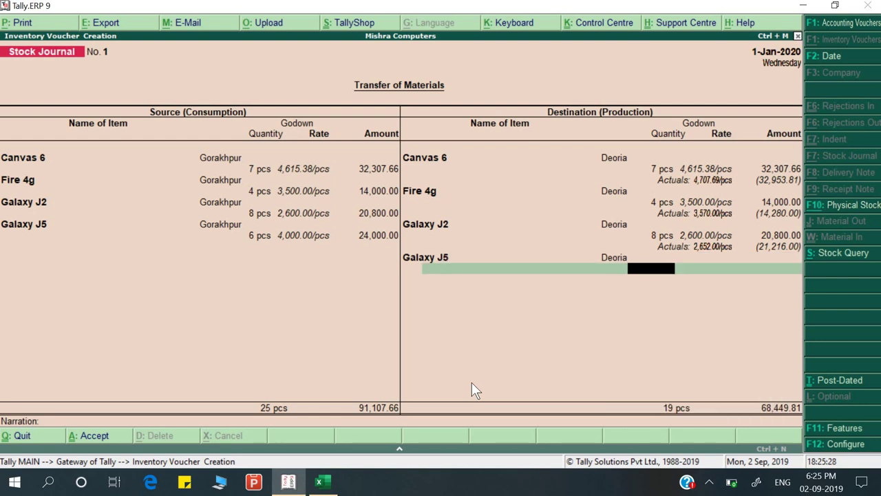
type("6")
key("Return")
key("Return")
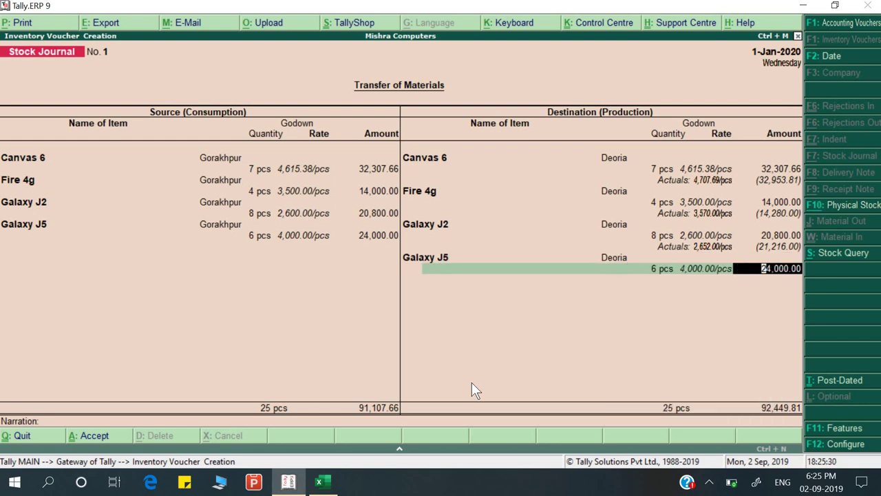
key("Return")
key("Down")
key("Down")
key("Down")
key("Down")
key("Down")
key("Down")
key("Down")
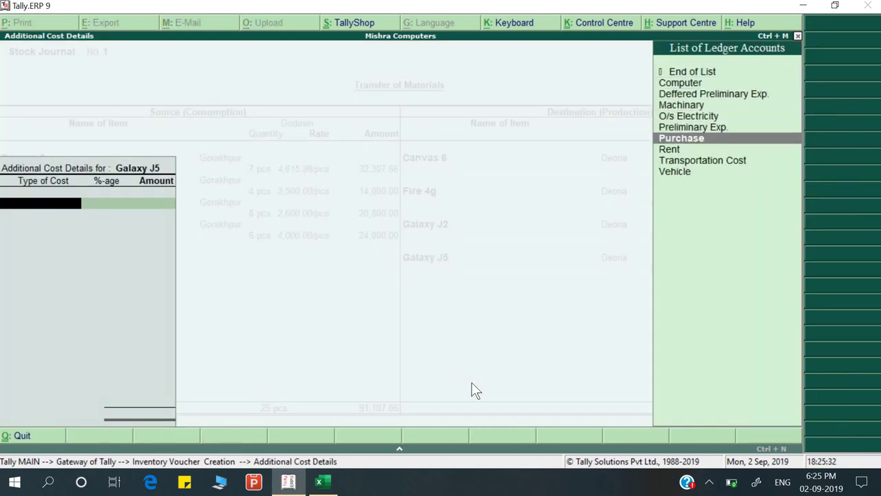
key("Down")
key("Return")
type("2")
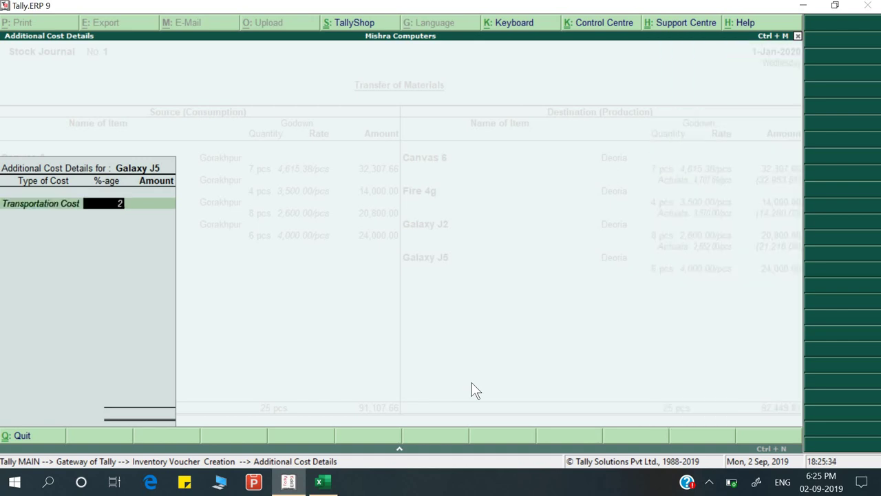
key("Return")
key("Return")
key("Return")
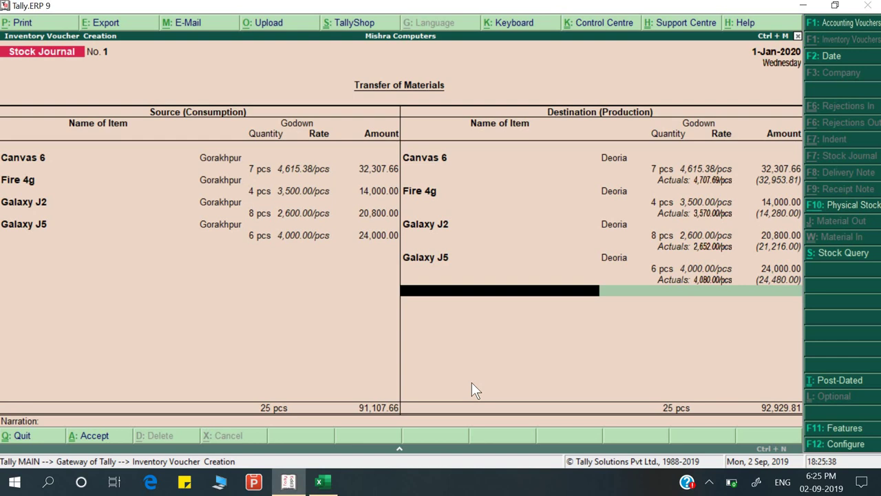
key("Return")
Enter the narration 'Being goods transfer' and save the stock journal
type("Being")
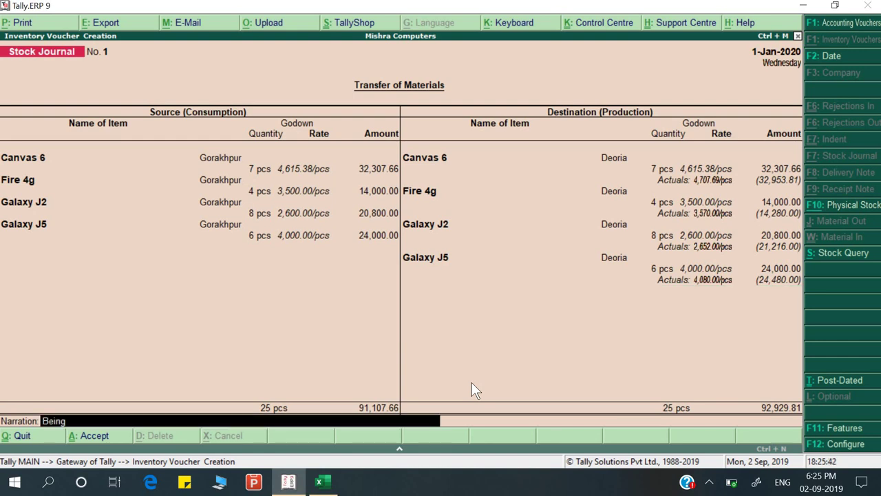
type(" goods transfer")
key("Return")
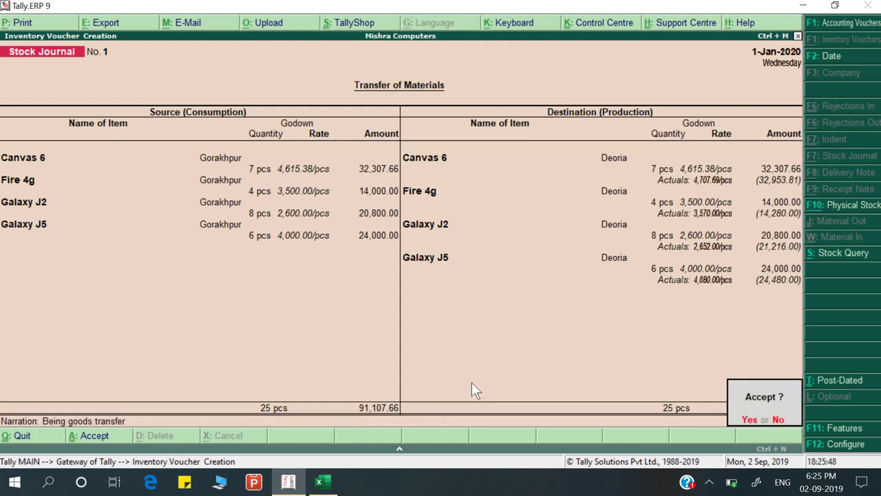
key("y")
key("alt+Tab")
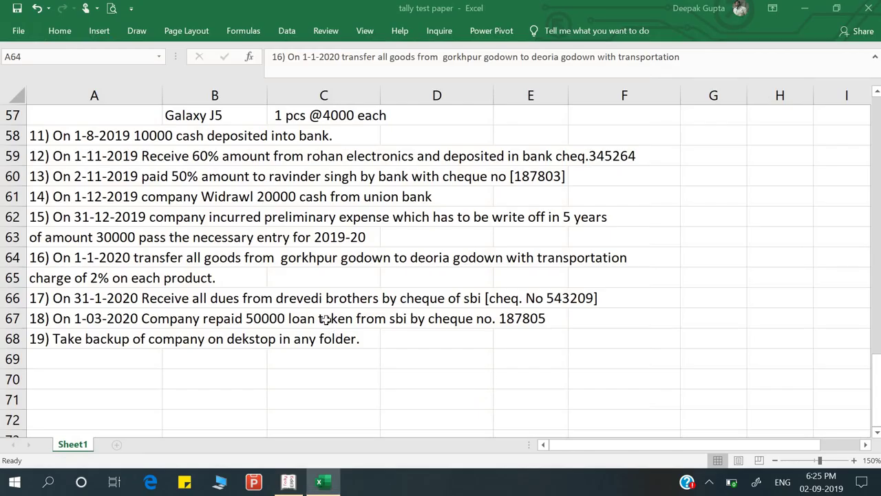
key("alt")
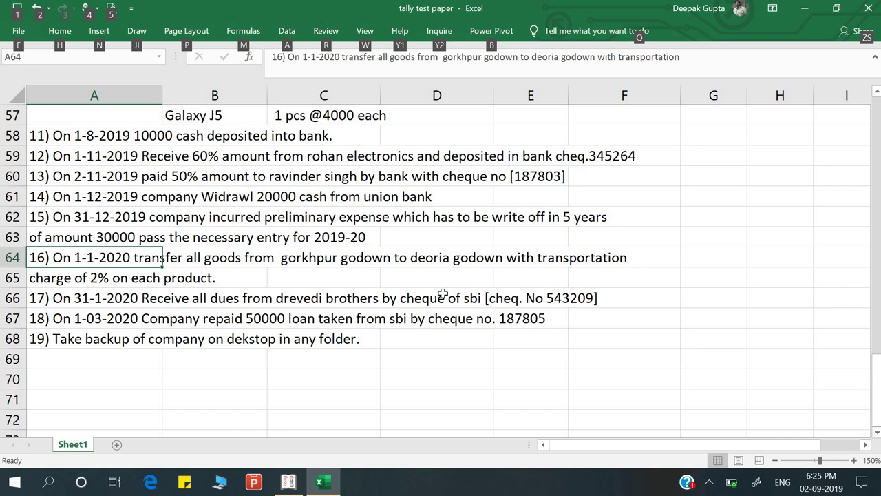
Reopen Stock Journal 1 and calculate 92929.81 − 91107.66 = 1,822.15
key("alt+Tab")
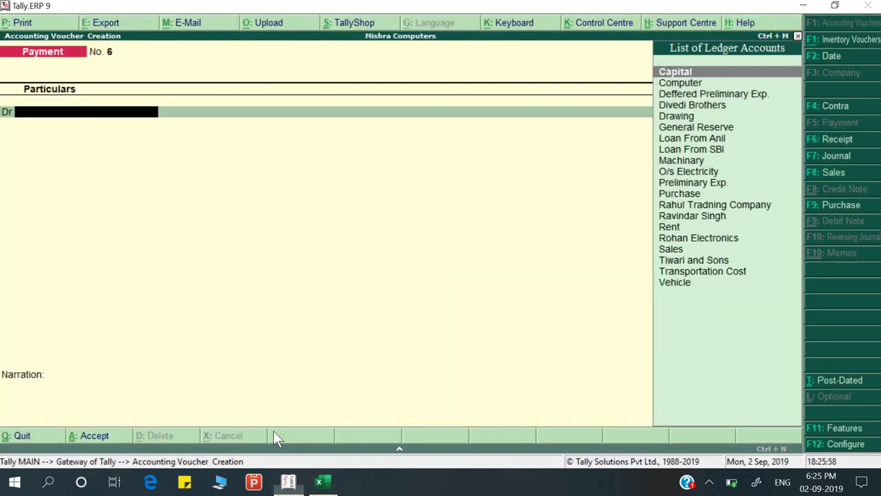
key("Page_Up")
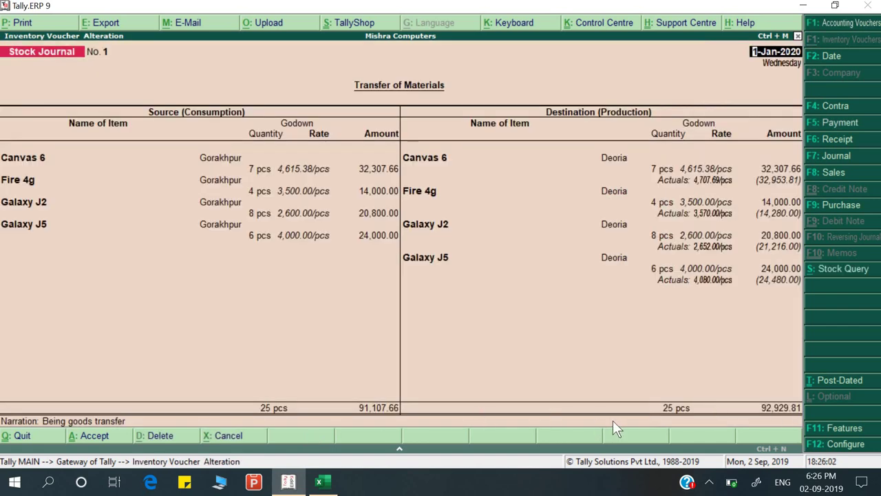
key("ctrl+n")
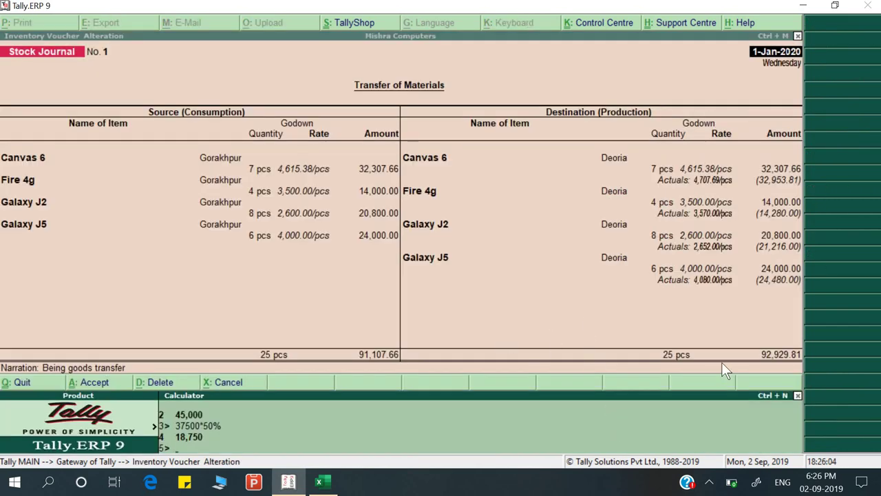
type("92929")
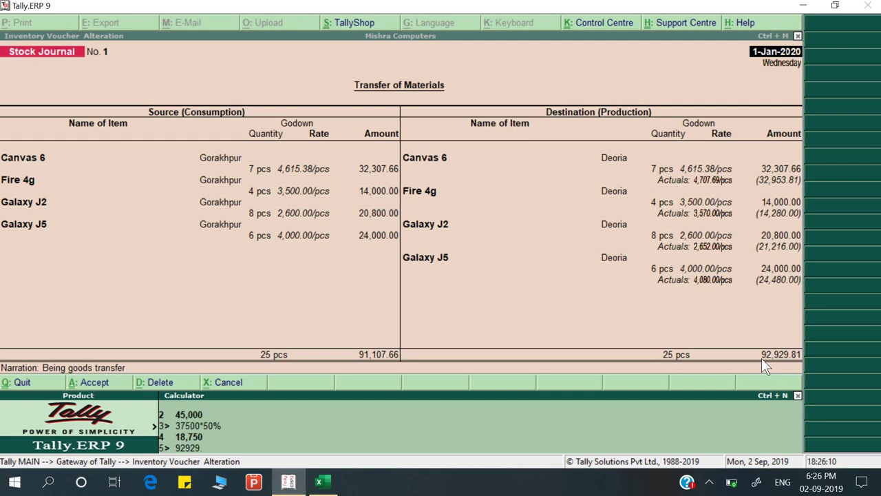
type(".81-91107.66")
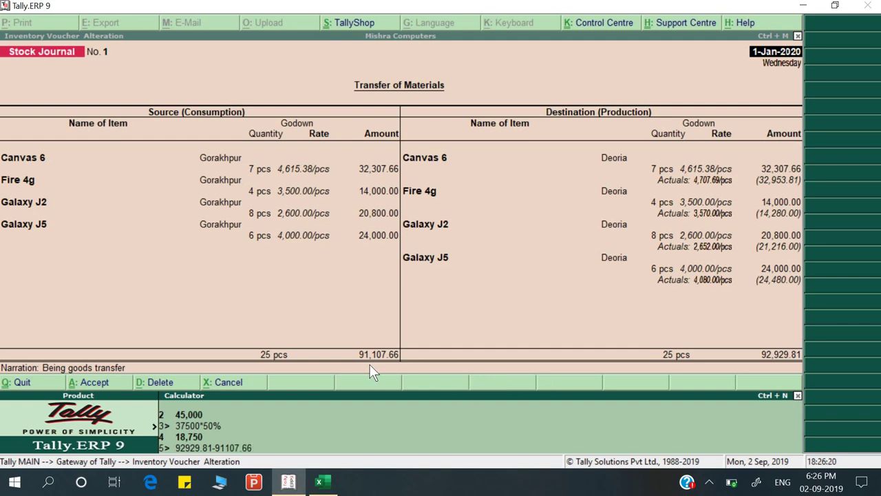
key("Return")
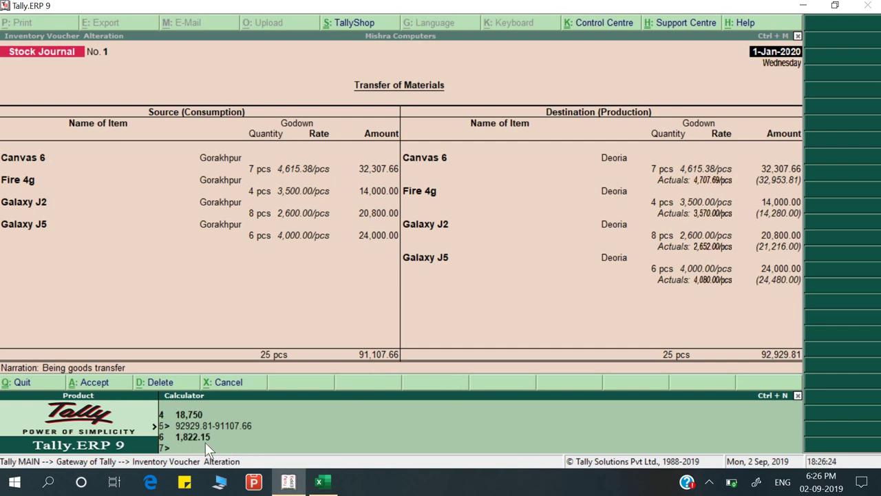
key("ctrl+m")
Start a Payment voucher, try 'Tra' as the debit ledger, then quit without saving
key("Escape")
key("Escape")
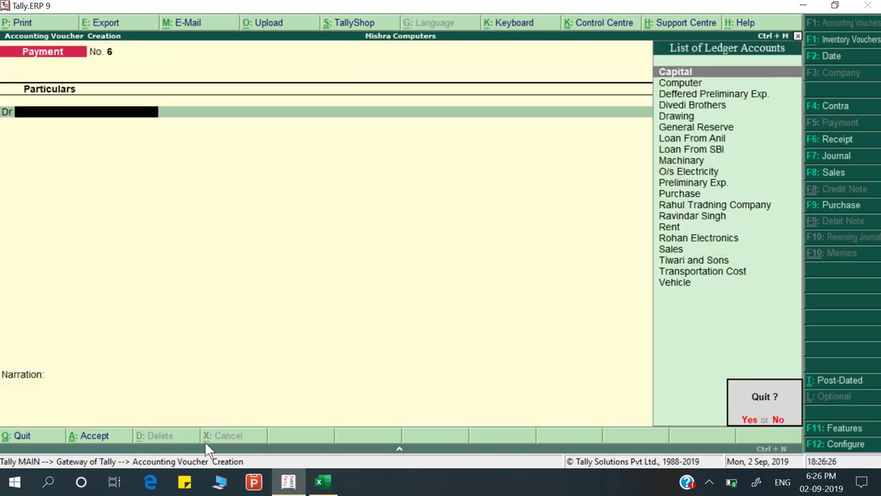
key("y")
key("Down")
key("Down")
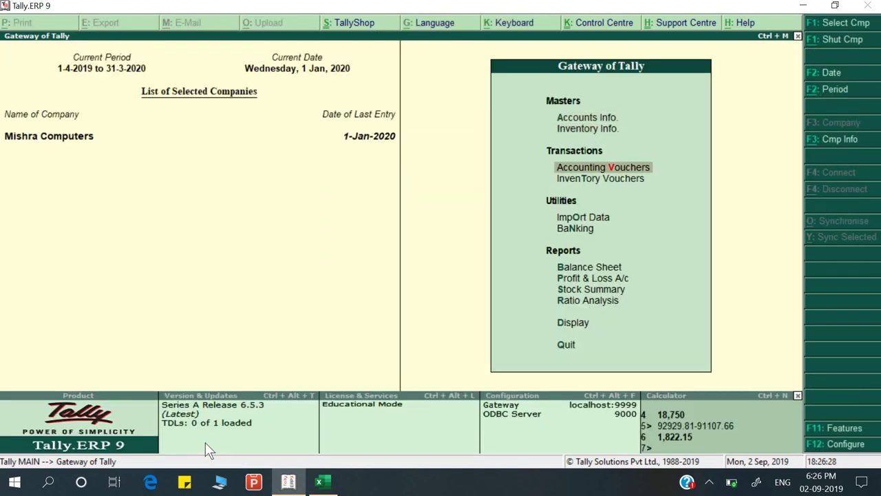
key("Return")
key("Return")
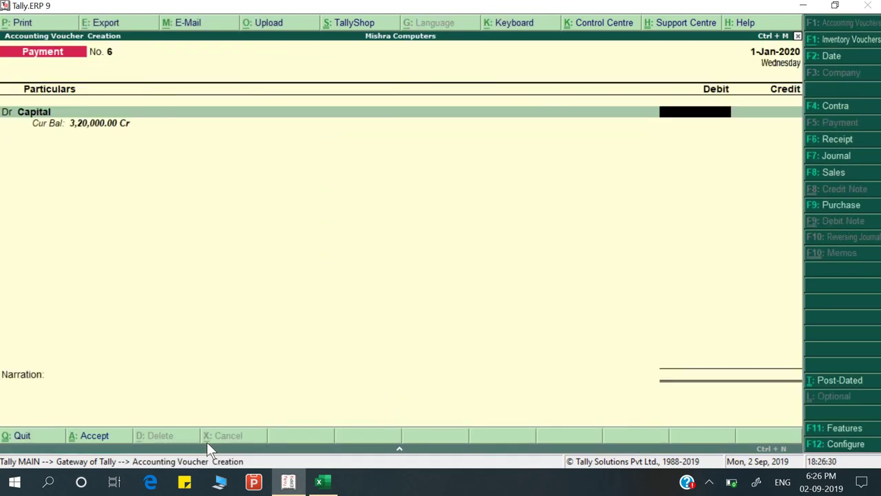
key("alt+Tab")
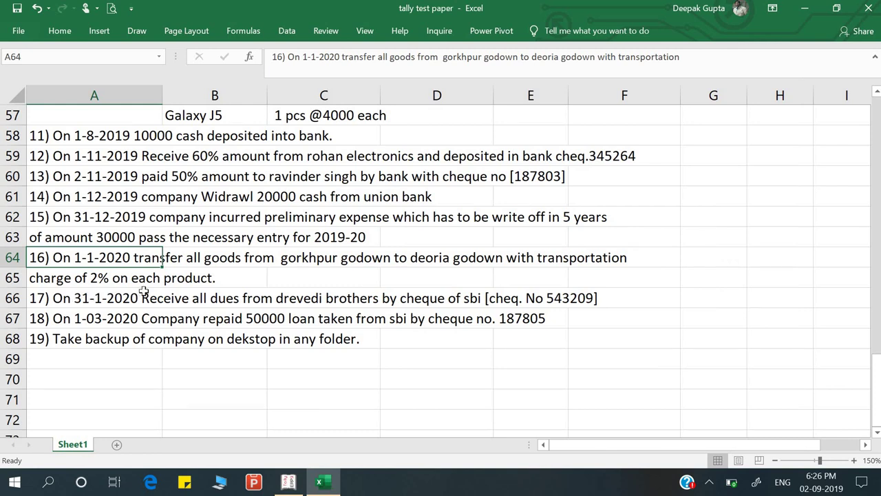
key("alt+Tab")
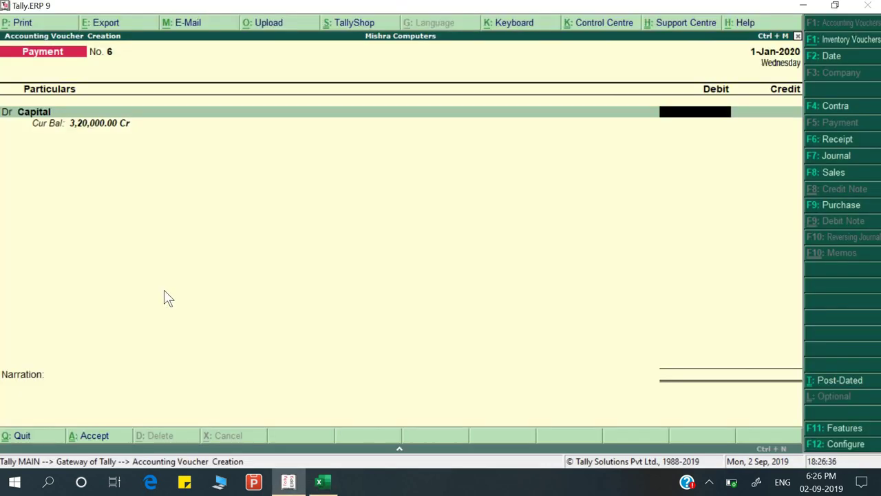
key("BackSpace")
type("Tra")
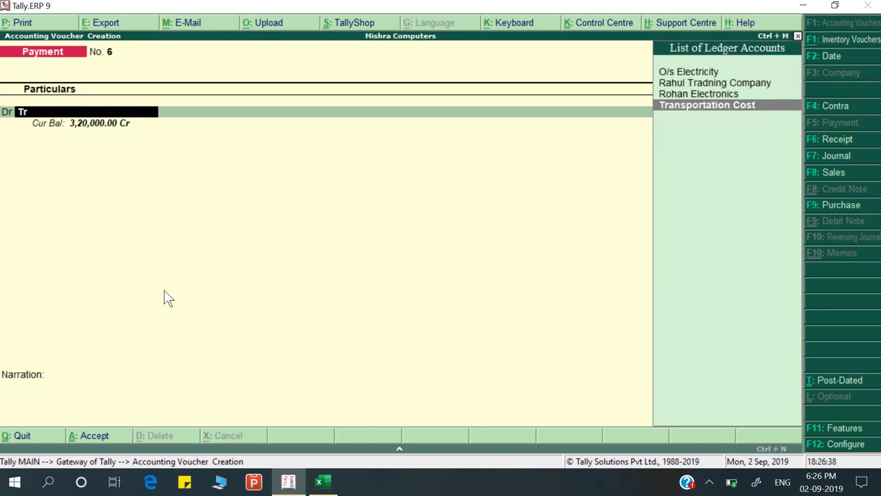
key("BackSpace")
key("BackSpace")
key("BackSpace")
key("Escape")
key("Return")
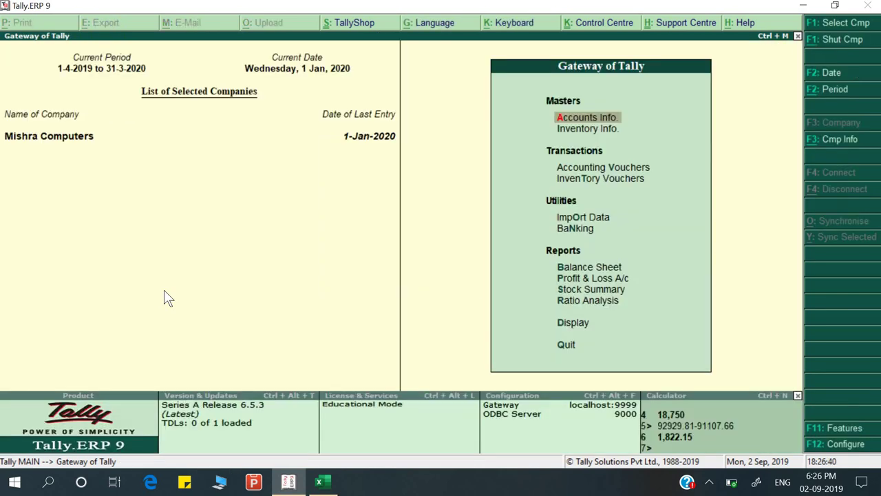
Check Transportation Cost under Indirect Expenses in the detailed Profit & Loss A/c
key("Down")
key("Down")
key("Down")
key("Down")
key("Down")
key("Down")
key("Down")
key("Return")
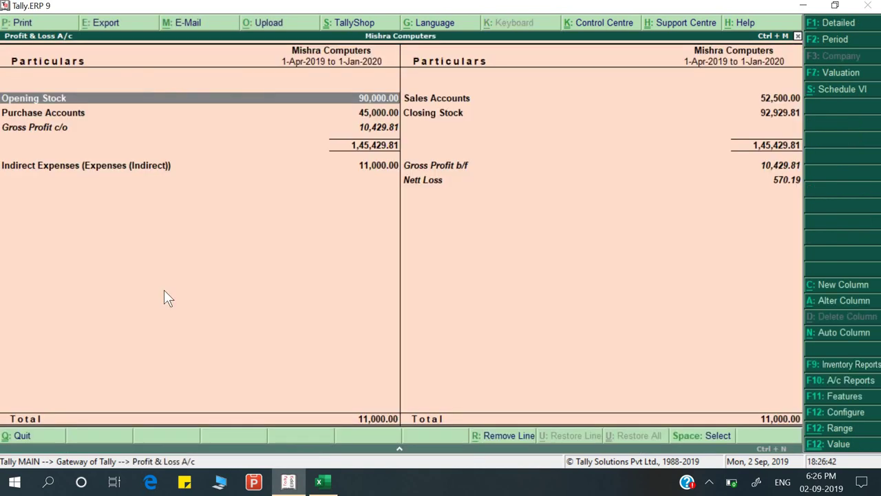
key("alt+f1")
key("Down")
key("Down")
key("Down")
key("Down")
key("Down")
key("Down")
key("Down")
key("Down")
key("Down")
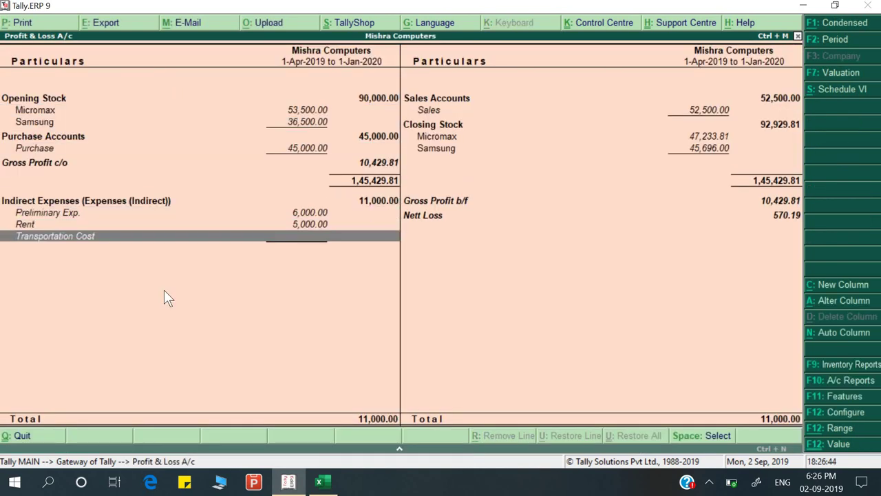
key("Escape")
key("Down")
key("Down")
key("Down")
key("Down")
key("Down")
key("Down")
key("Down")
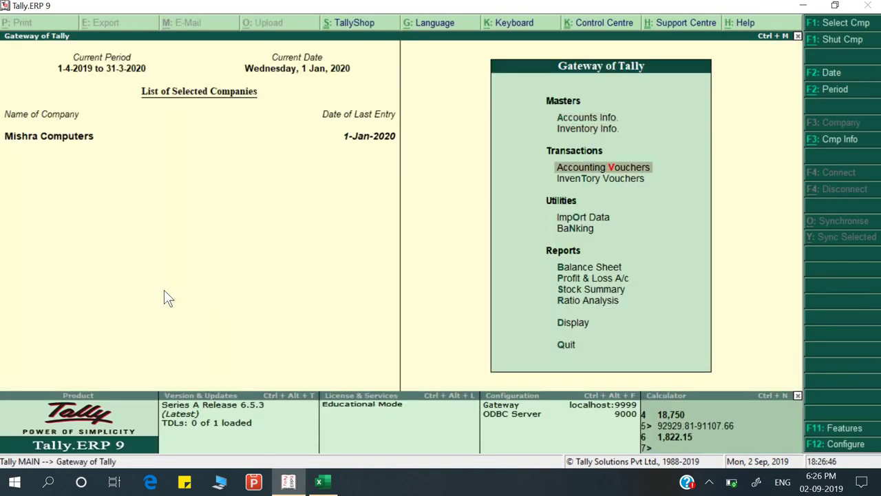
key("Return")
Debit Transportation Cost and enter 1822, checking the amount with the calculator
type("Tr")
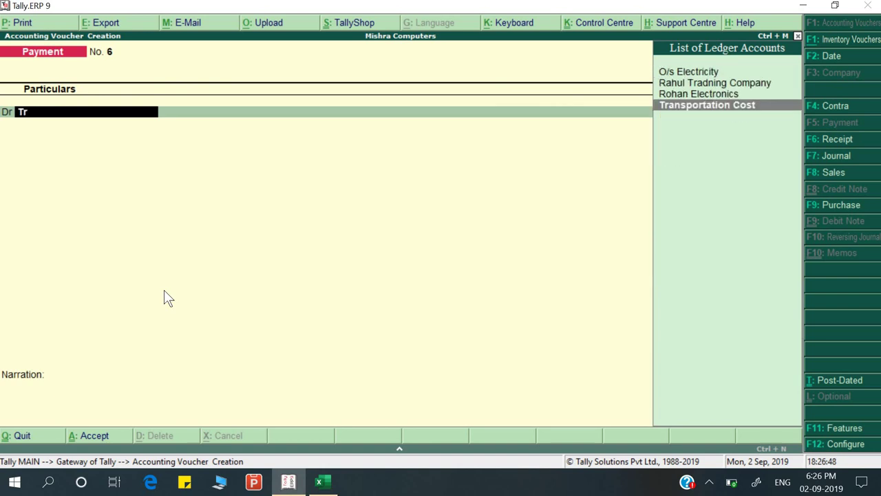
key("Return")
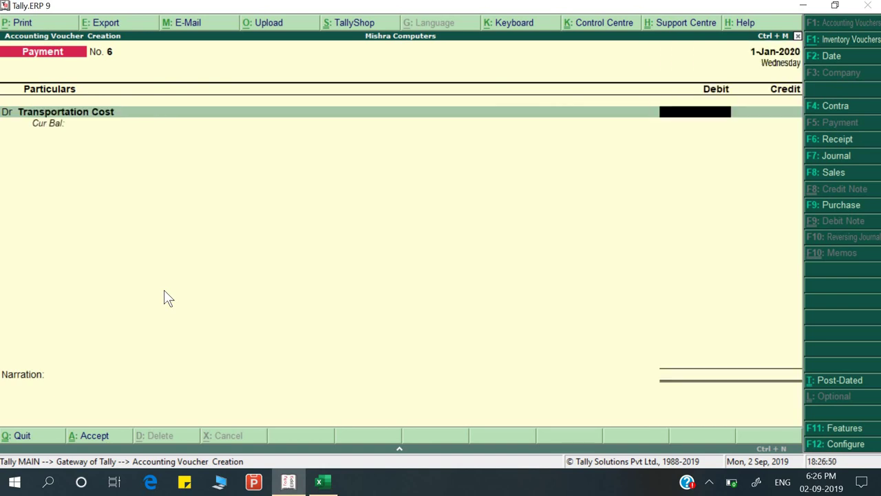
key("ctrl+n")
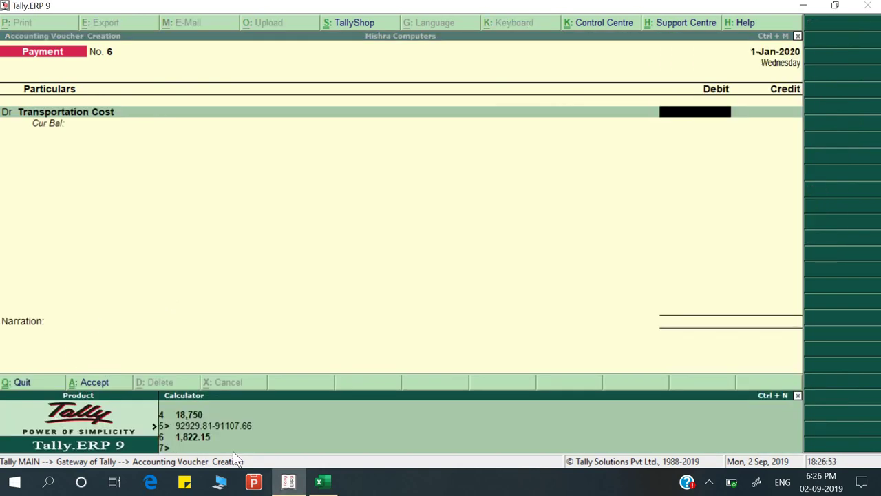
key("ctrl+m")
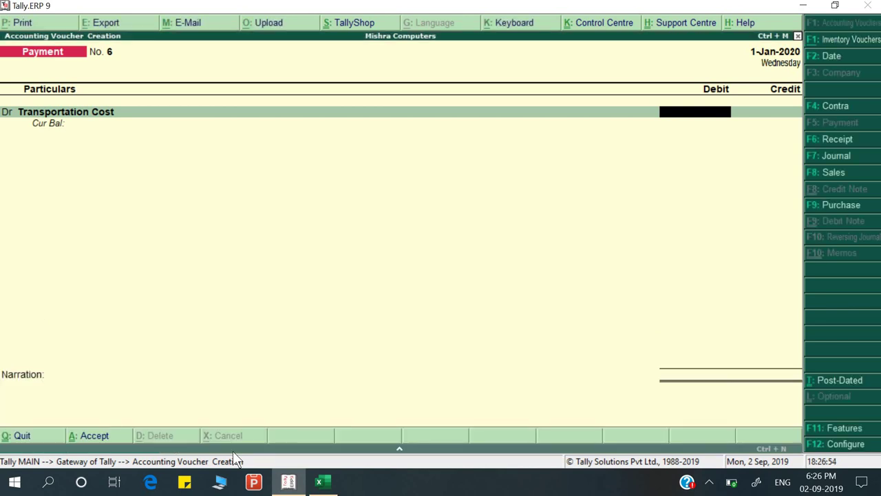
type("1822.")
key("alt+Tab")
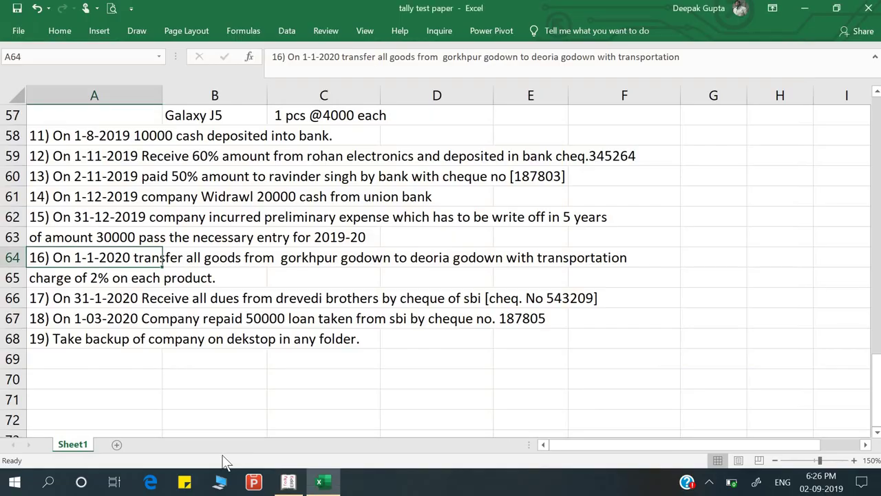
key("alt+Tab")
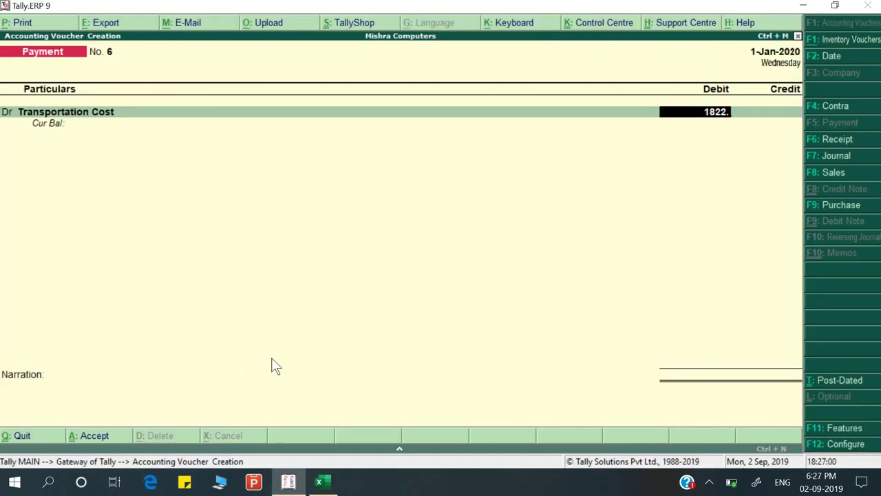
key("ctrl+n")
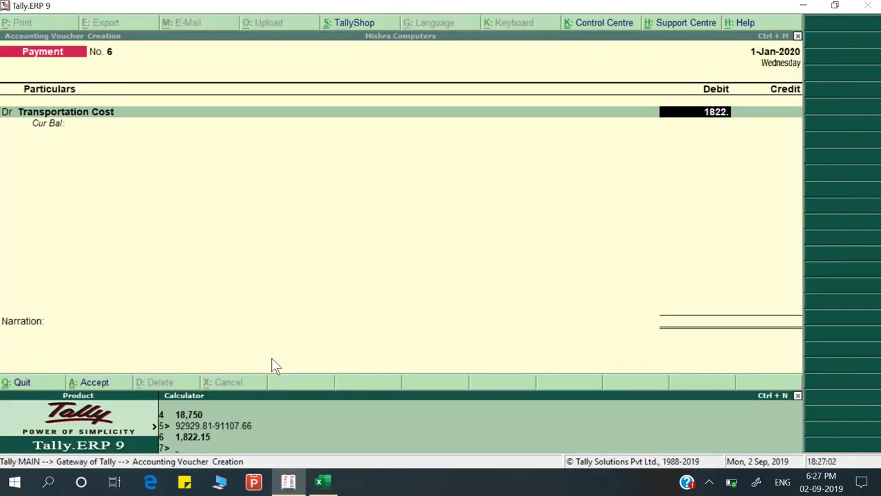
key("ctrl+m")
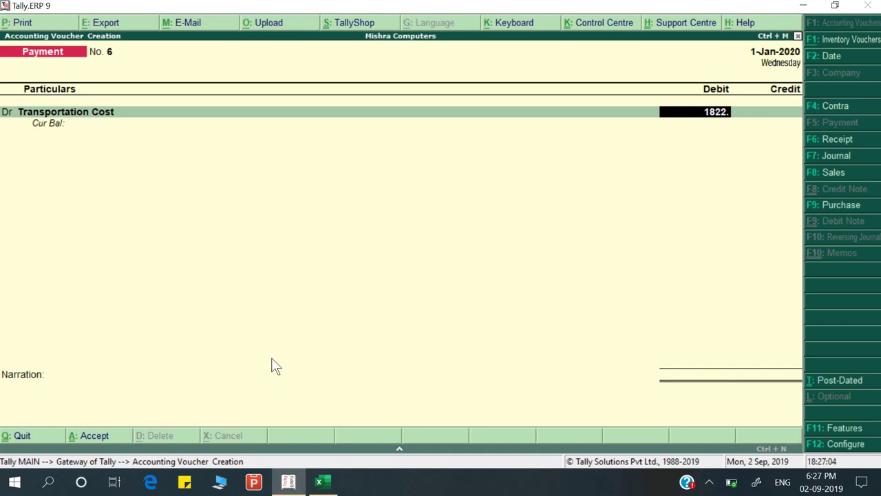
Correct the Transportation Cost debit amount to 1,822
type("18")
key("BackSpace")
key("BackSpace")
type("15")
key("Return")
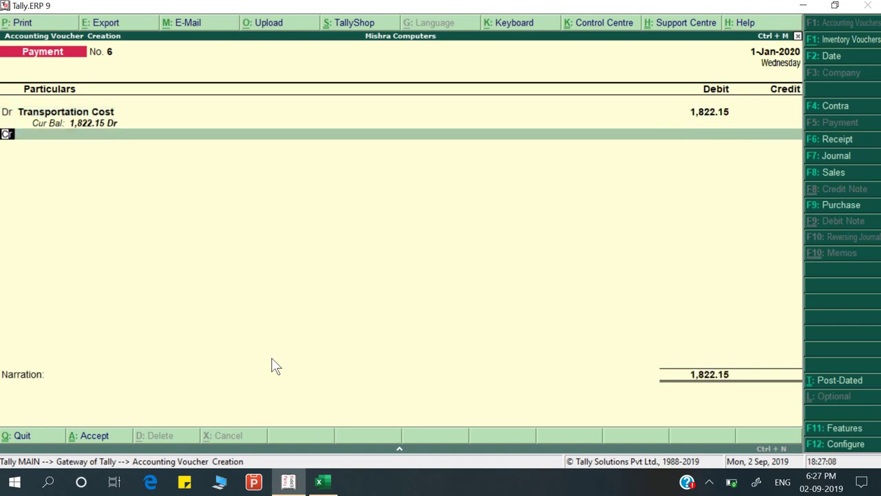
key("Return")
key("BackSpace")
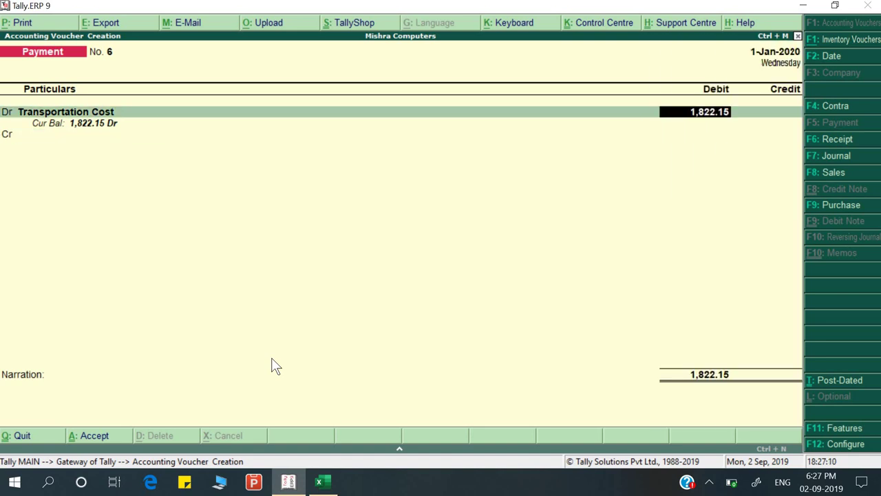
key("BackSpace")
key("BackSpace")
key("BackSpace")
key("Return")
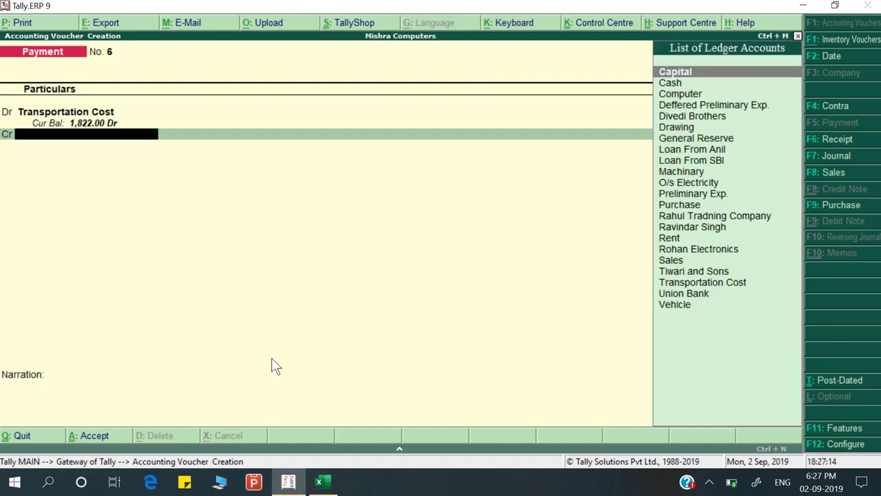
Credit Cash 1,822.00, add narration 'Being payment made', and save the voucher
key("alt+Tab")
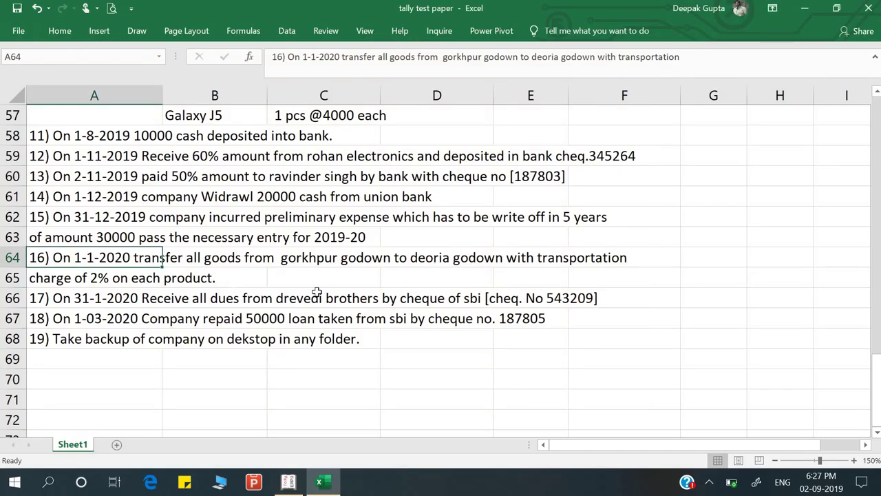
key("alt+Tab")
type("Ca")
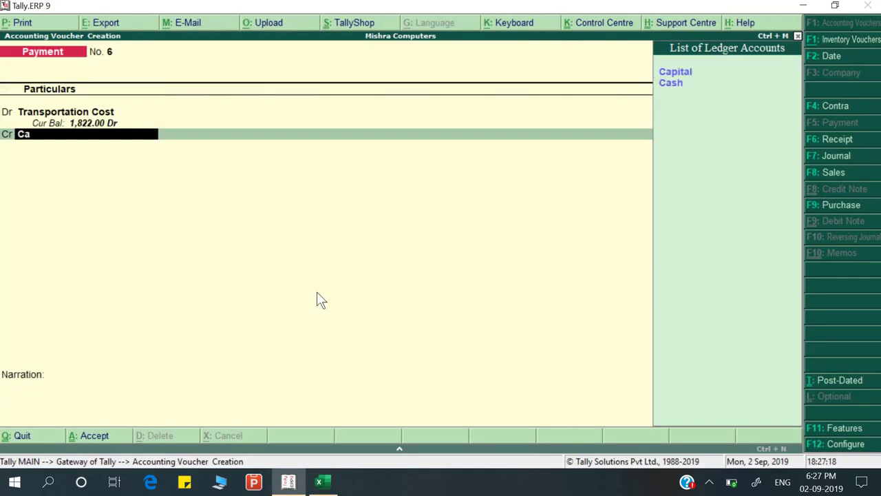
key("Down")
key("Return")
key("Return")
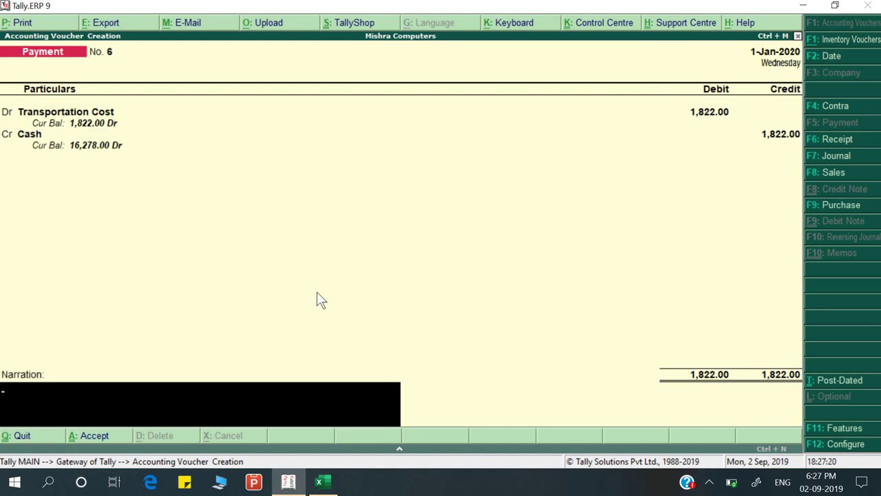
type("Being payment made")
key("Return")
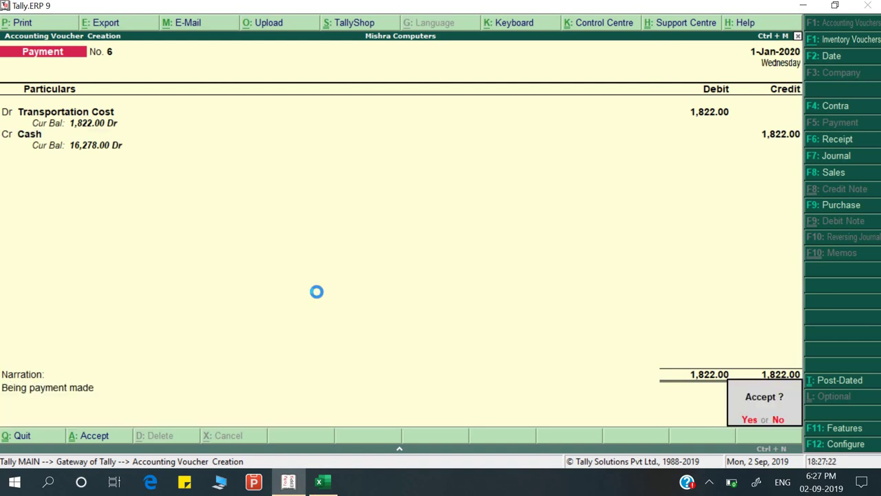
key("Return")
key("alt+Tab")
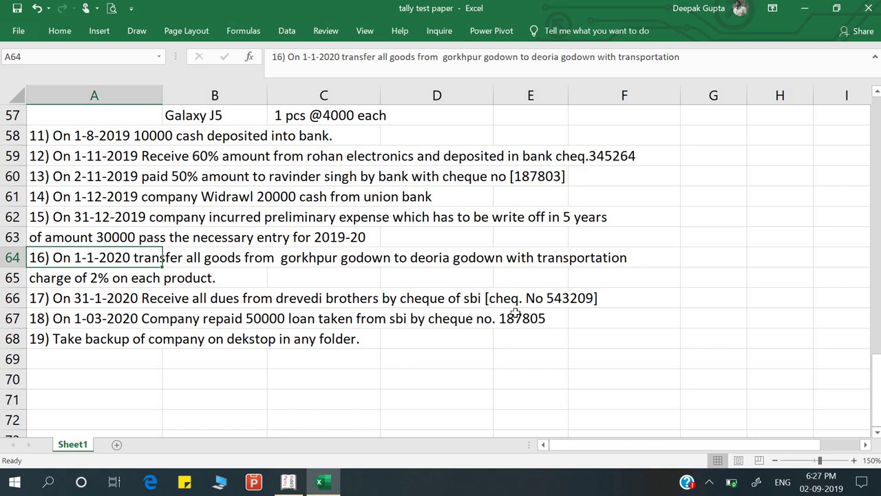
Change the voucher date to 31-Jan-2020 and switch to a new Receipt voucher
key("alt+Tab")
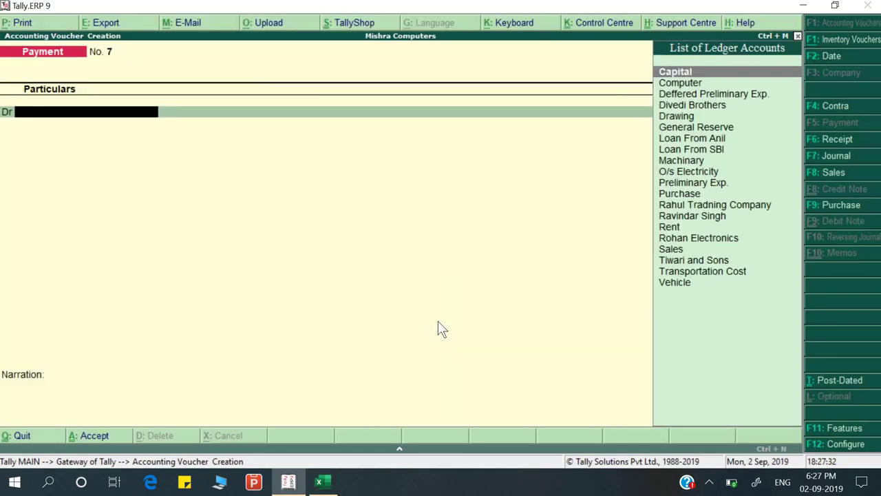
key("F2")
type("31-")
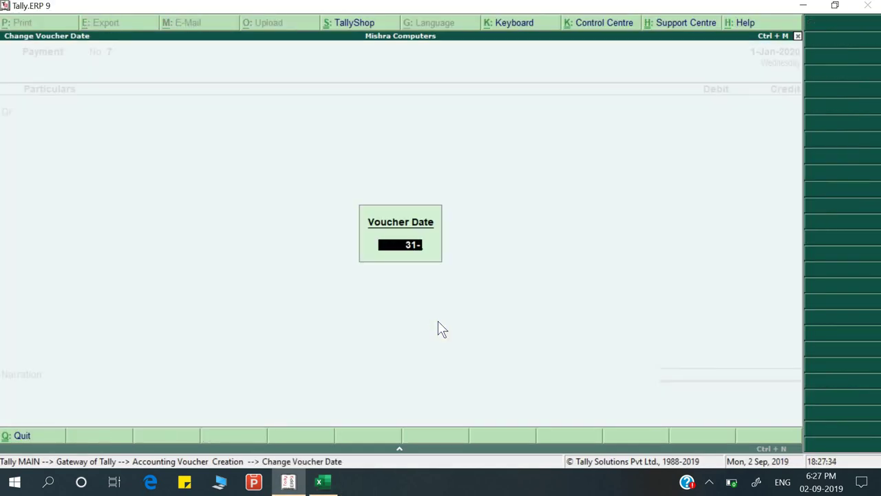
key("Return")
key("alt+Tab")
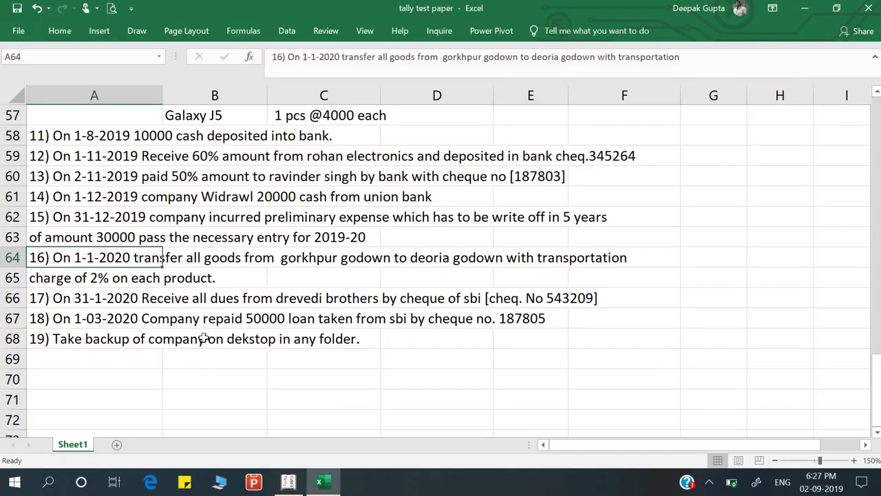
key("alt+Tab")
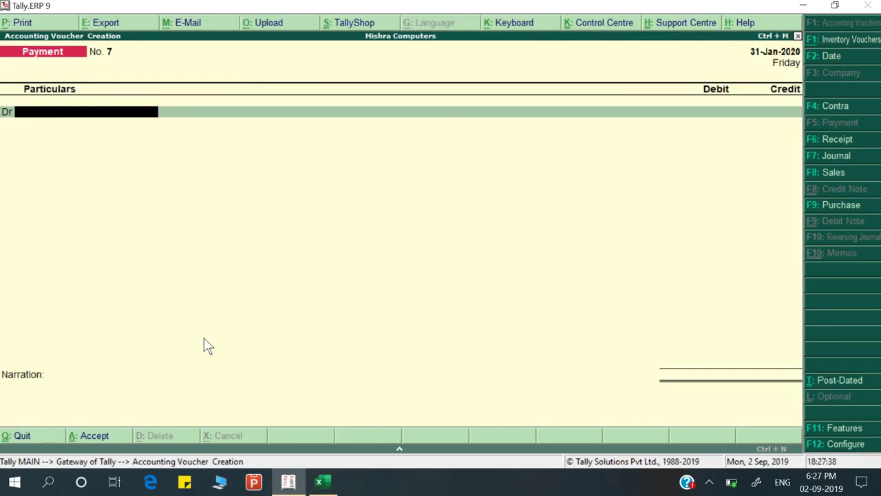
key("F6")
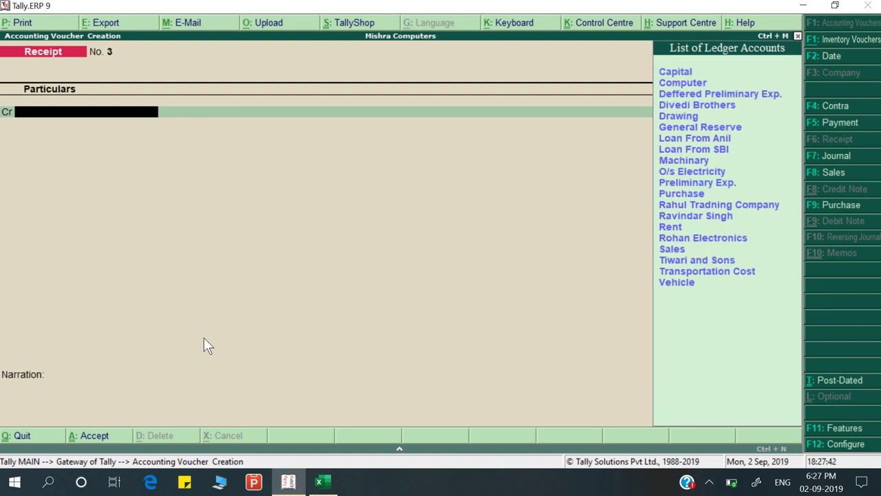
Credit Divedi Brothers 20,000 against bill DBD/220/19-20 and debit Union Bank
key("alt+Tab")
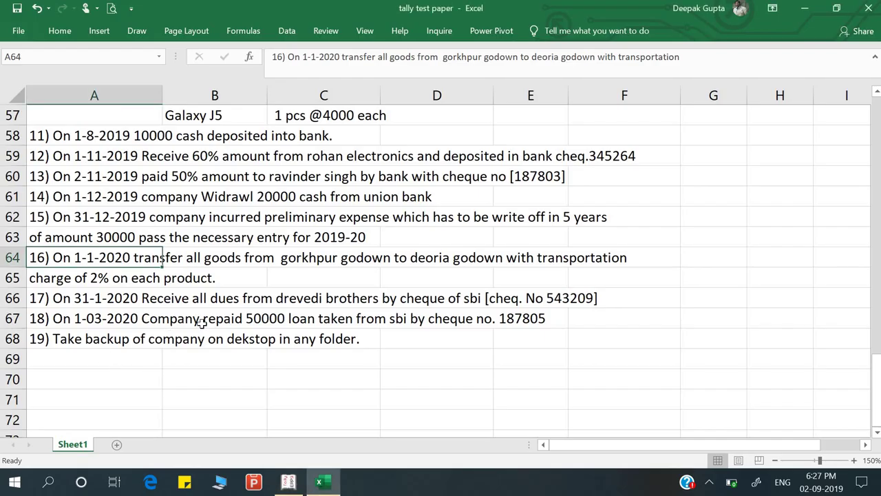
key("alt+Tab")
type("d")
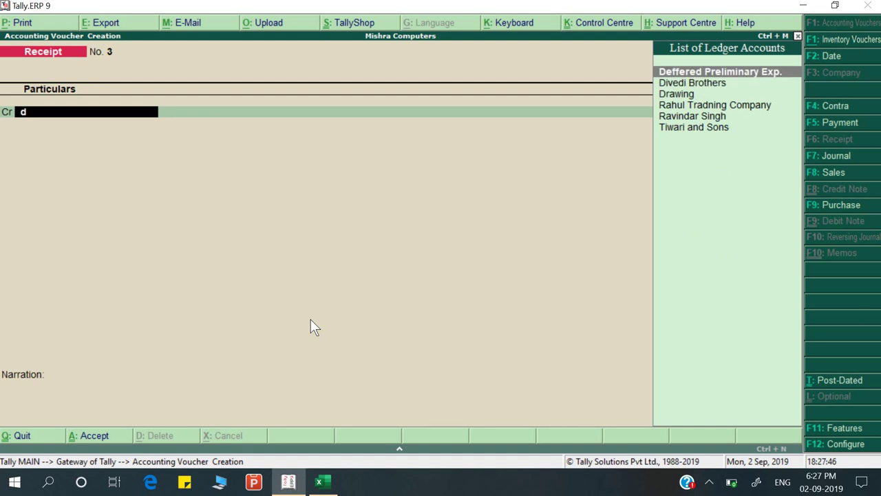
key("Down")
key("Return")
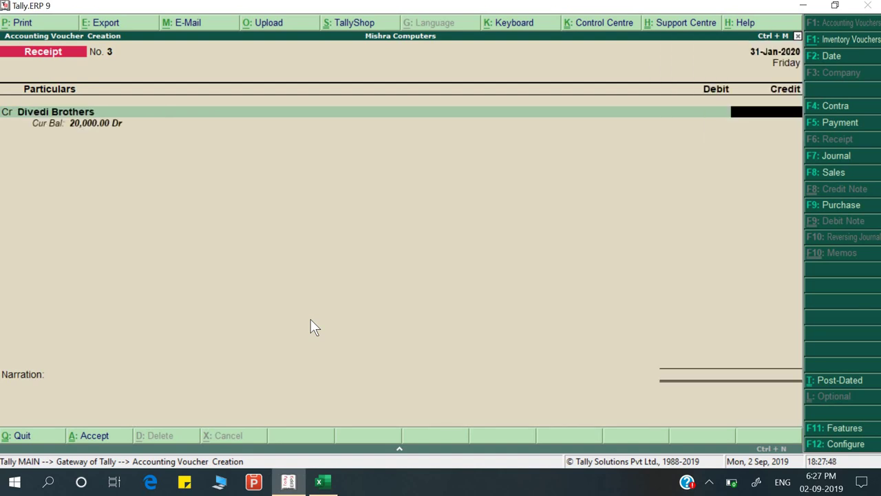
type("20000")
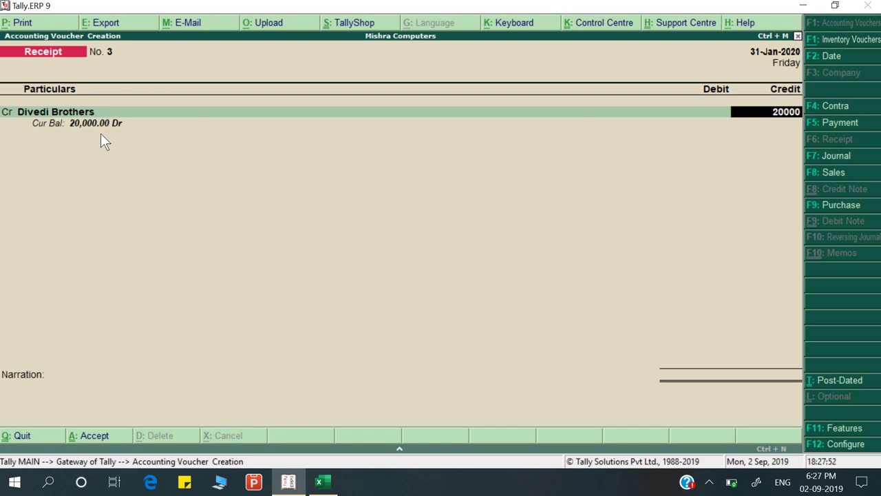
key("Return")
key("Return")
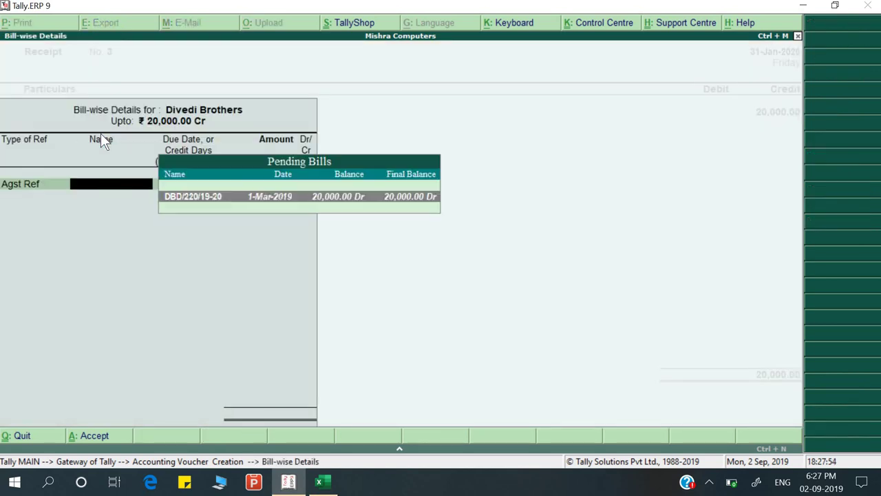
key("Return")
key("Return")
key("Return")
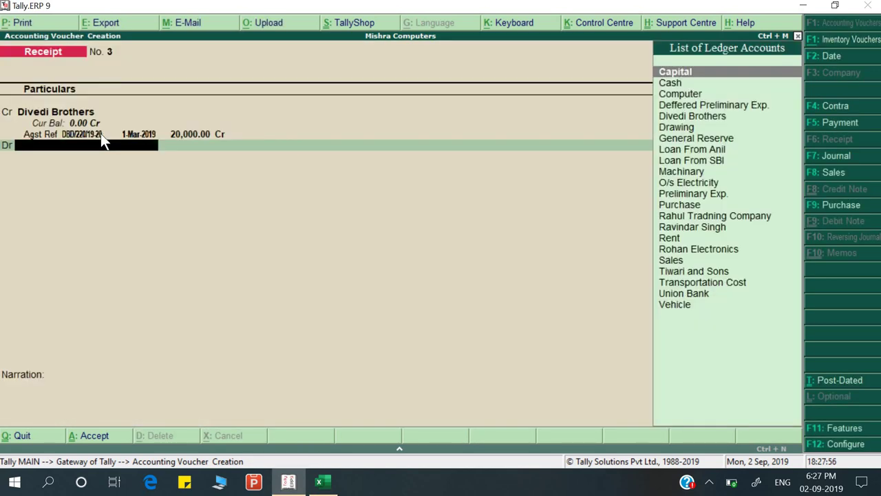
type("Uni")
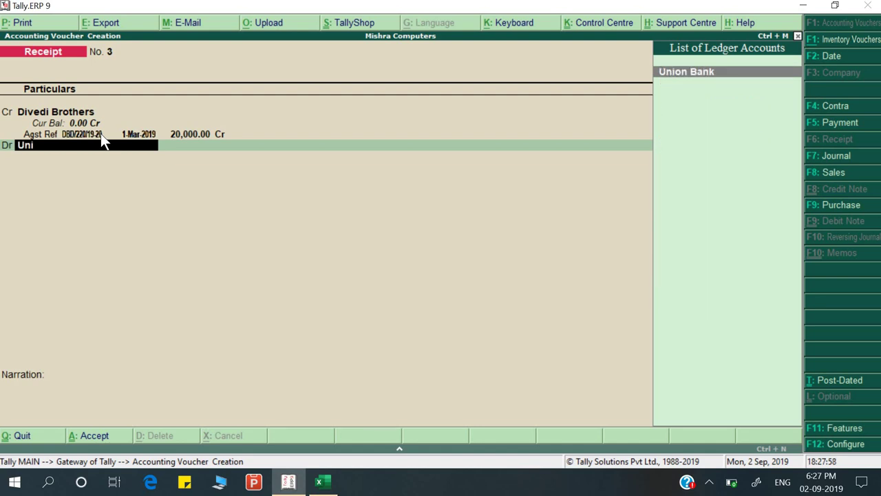
key("Return")
key("Return")
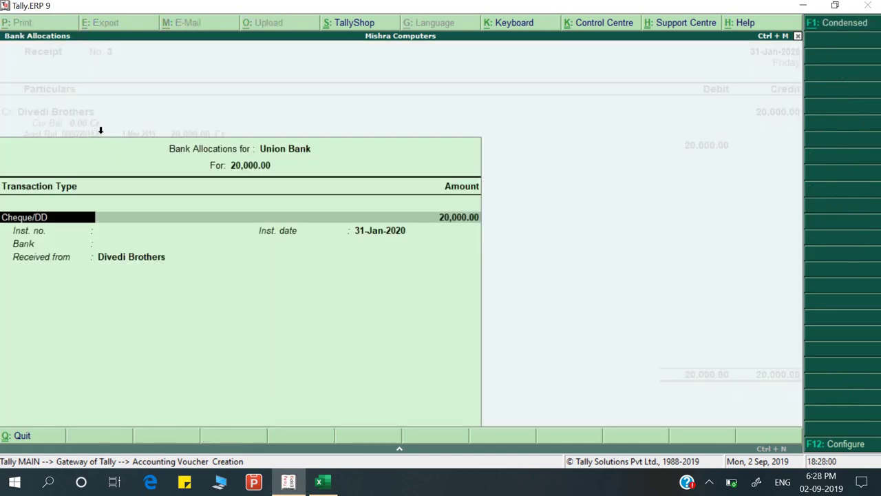
Enter cheque number 543209 and bank name Sbi in Union Bank's allocation details
key("alt+Tab")
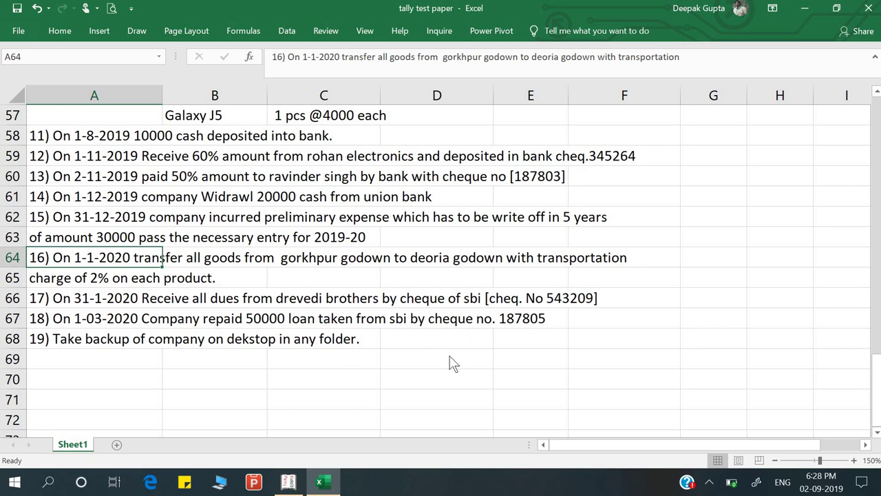
key("alt+Tab")
key("Return")
key("Return")
key("alt+Tab")
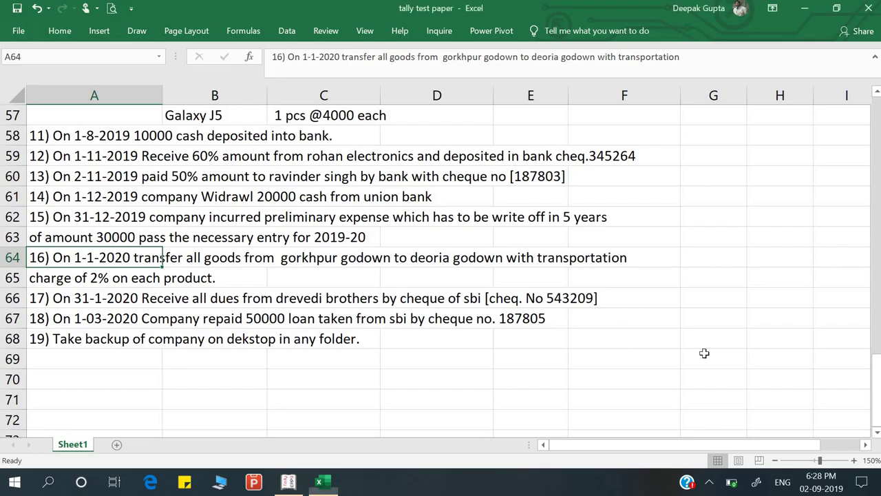
key("alt+Tab")
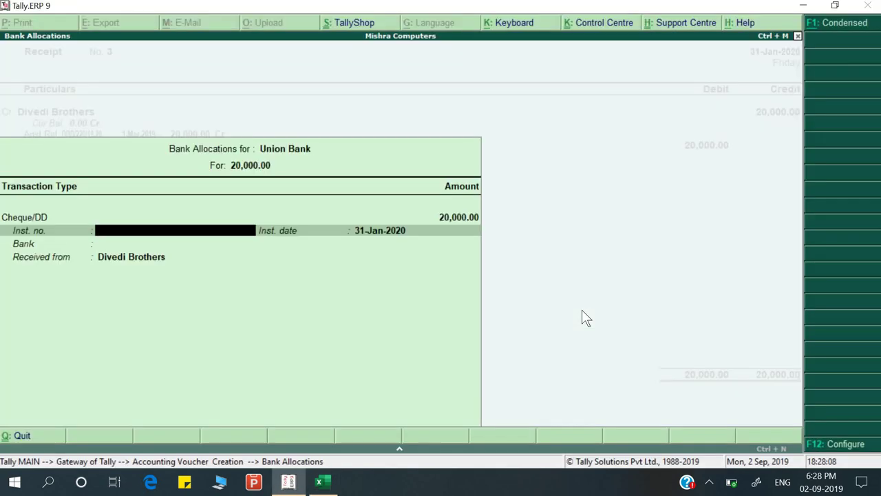
type("543209")
key("Return")
key("Return")
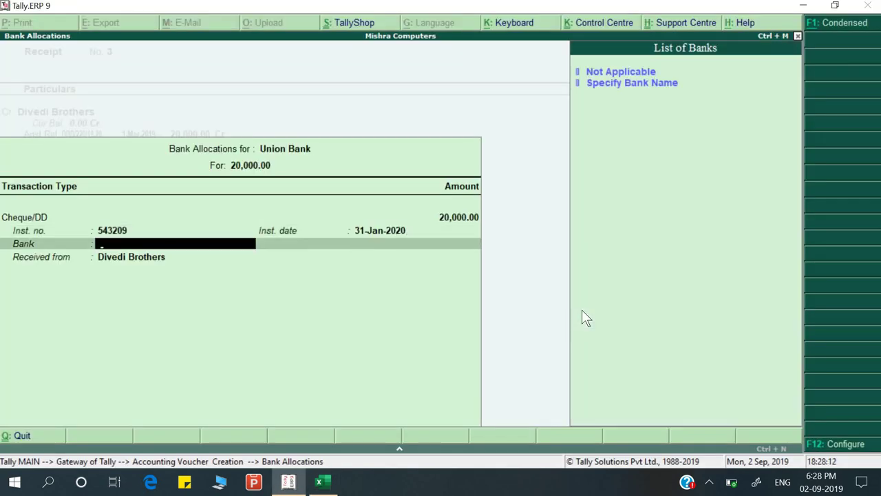
key("Down")
key("Return")
type("Sb")
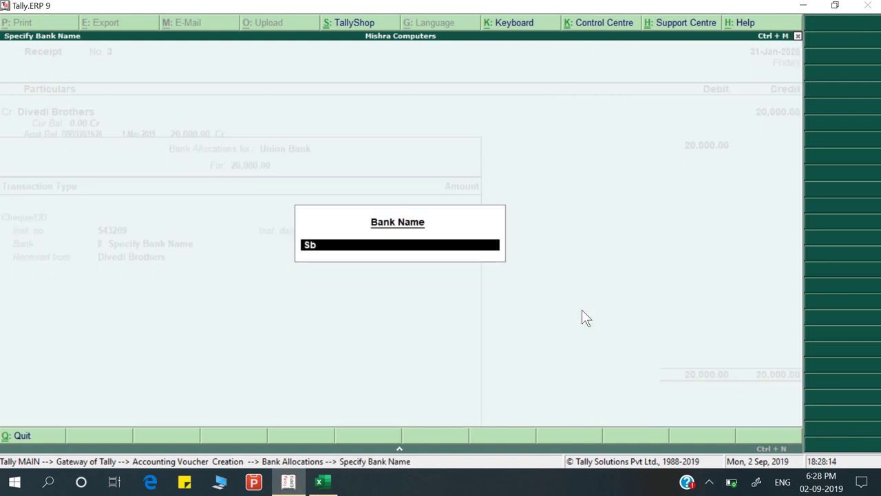
type("i")
key("Return")
key("Return")
key("BackSpace")
key("Return")
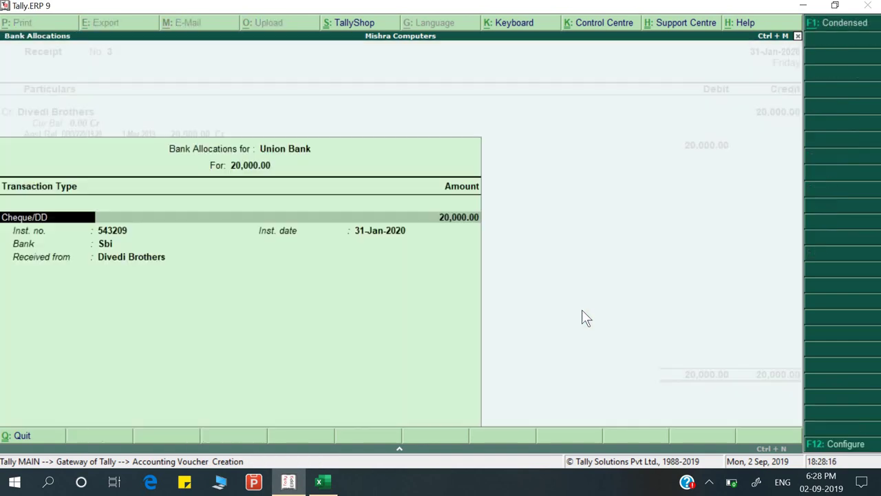
key("Return")
key("Return")
key("Return")
key("Return")
key("Return")
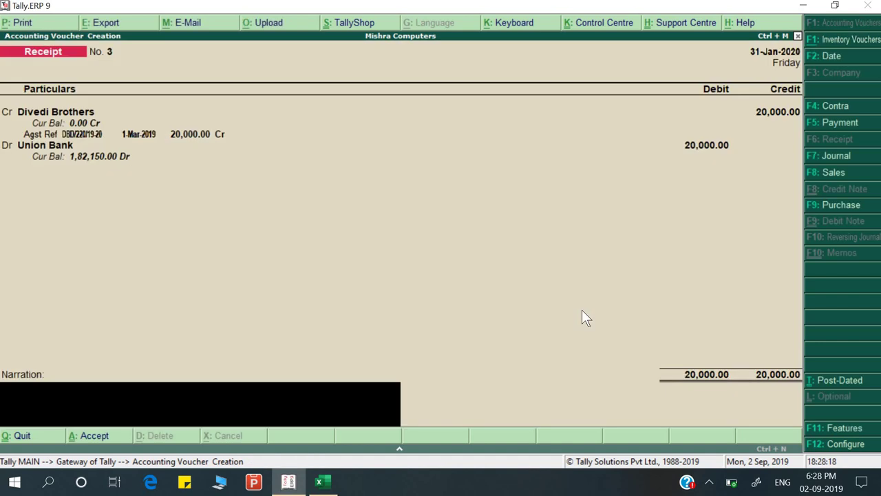
Add narration 'Being amount receive' and save the receipt voucher
type("Being amount receive")
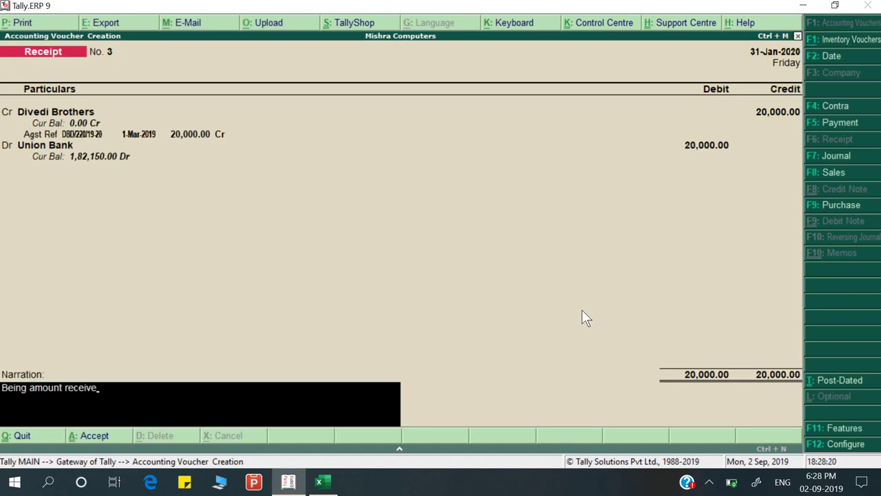
key("Return")
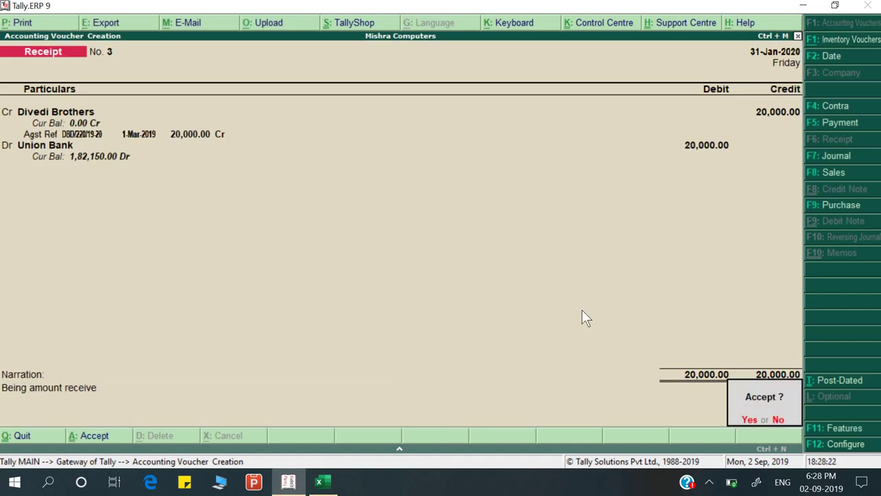
key("Return")
key("alt+Tab")
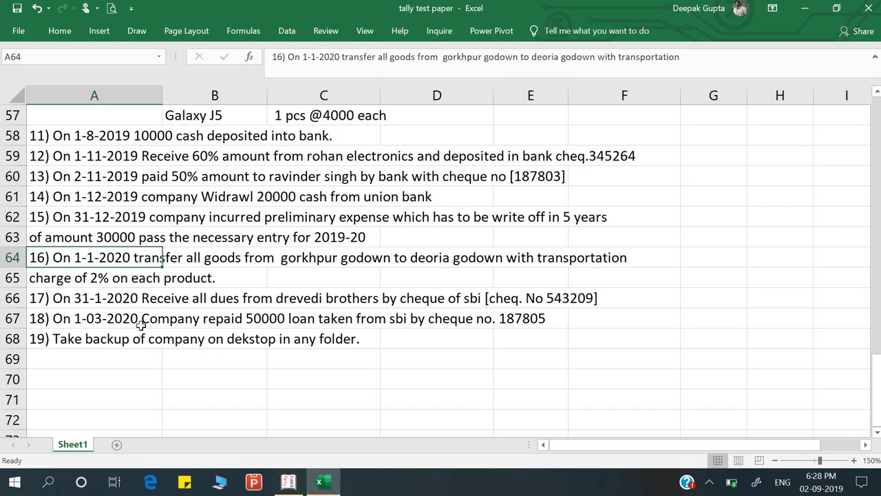
Select question 18 on the SBI loan repayment and return to a blank Tally voucher
left_click(141, 322)
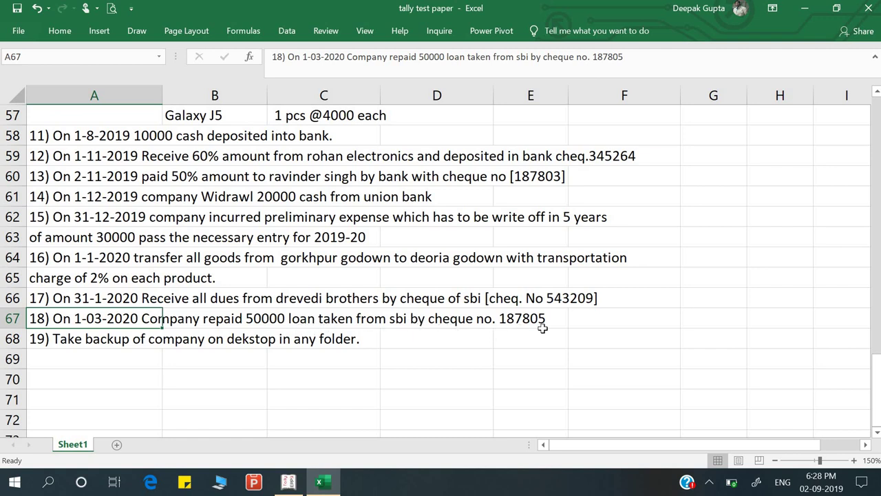
key("alt")
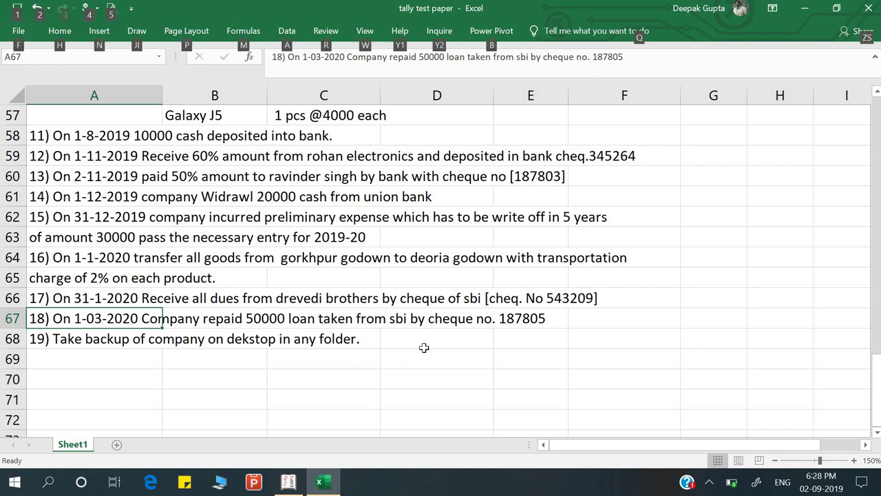
key("alt+Tab")
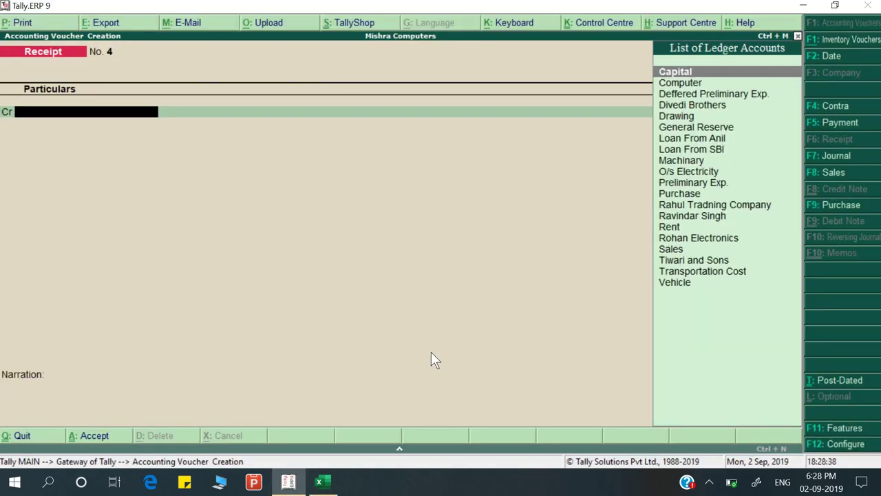
key("Page_Up")
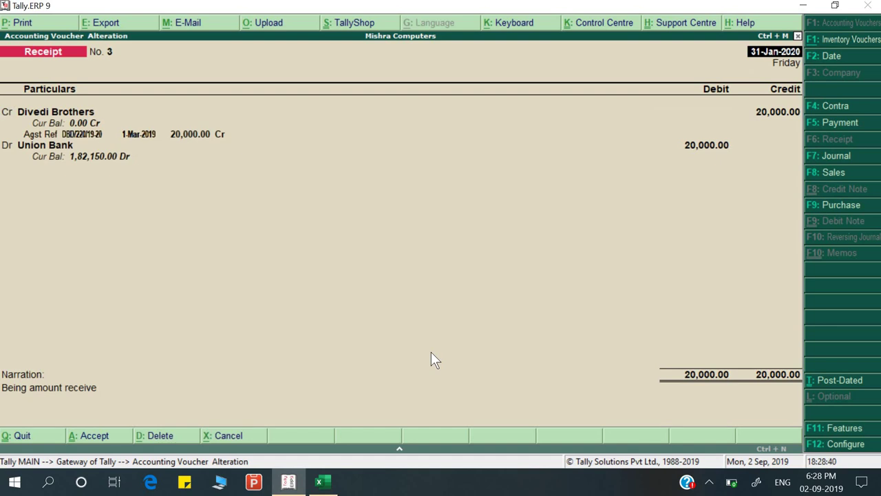
key("Page_Down")
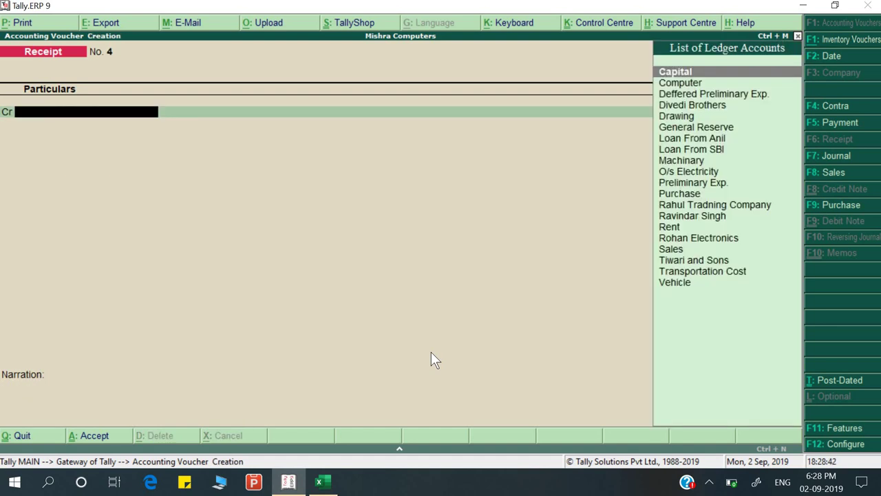
Switch to a Payment voucher dated 1-Mar-2020
key("F5")
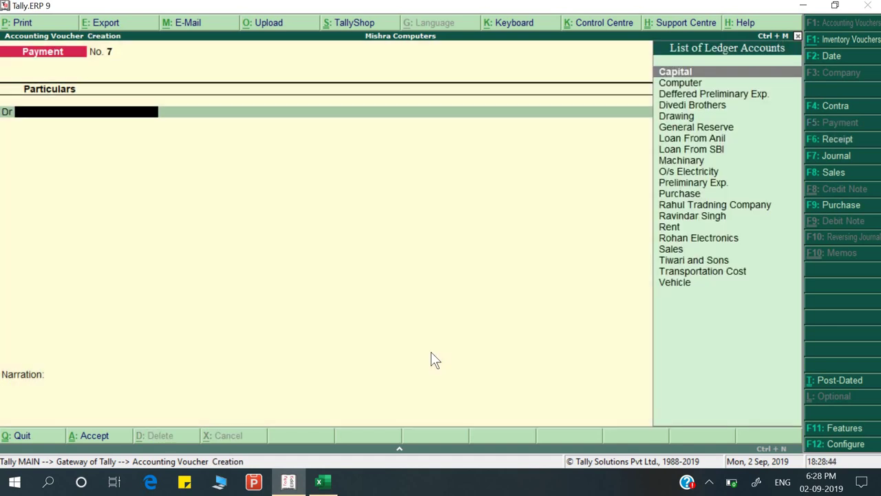
key("F2")
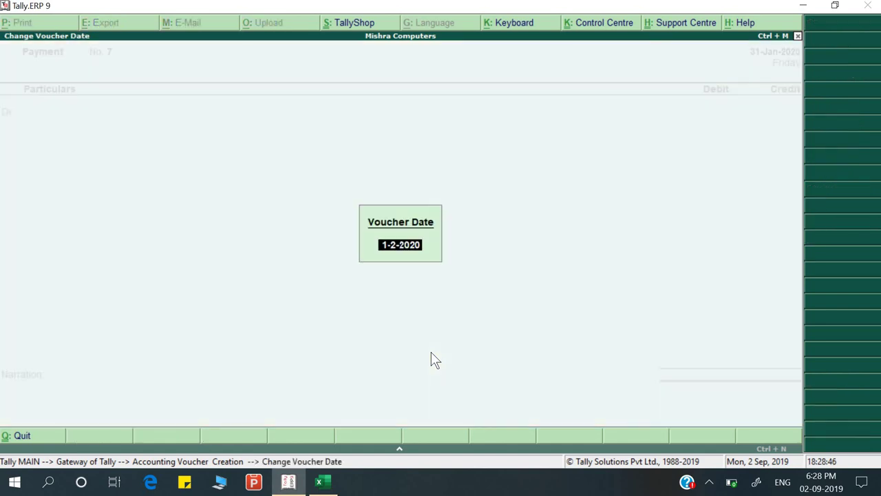
type("31-")
key("alt+Tab")
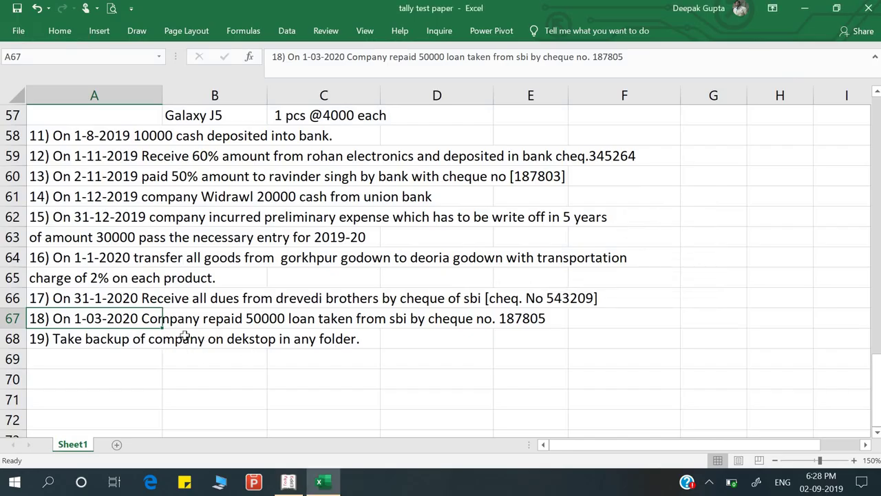
key("alt")
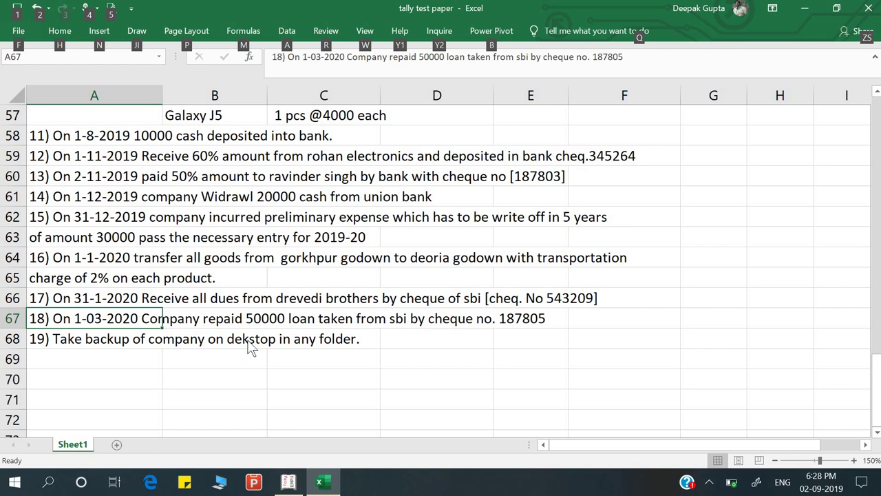
key("alt+Tab")
key("BackSpace")
key("BackSpace")
key("BackSpace")
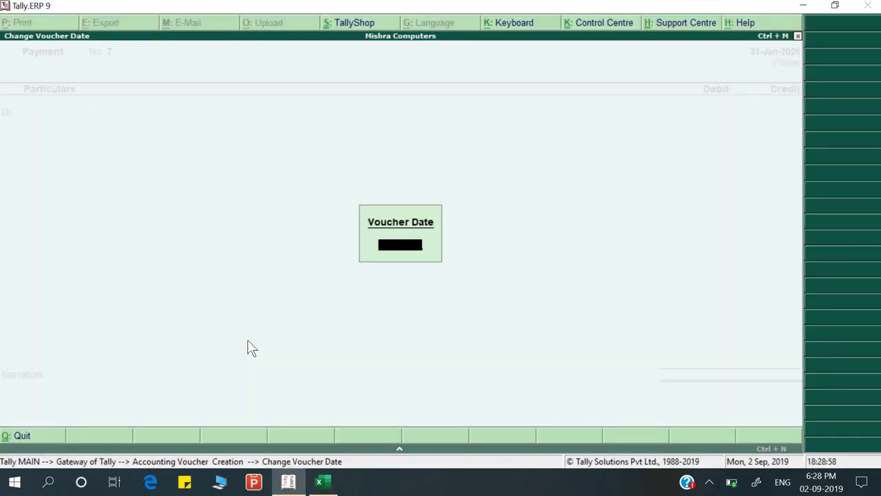
type("1-3")
key("Return")
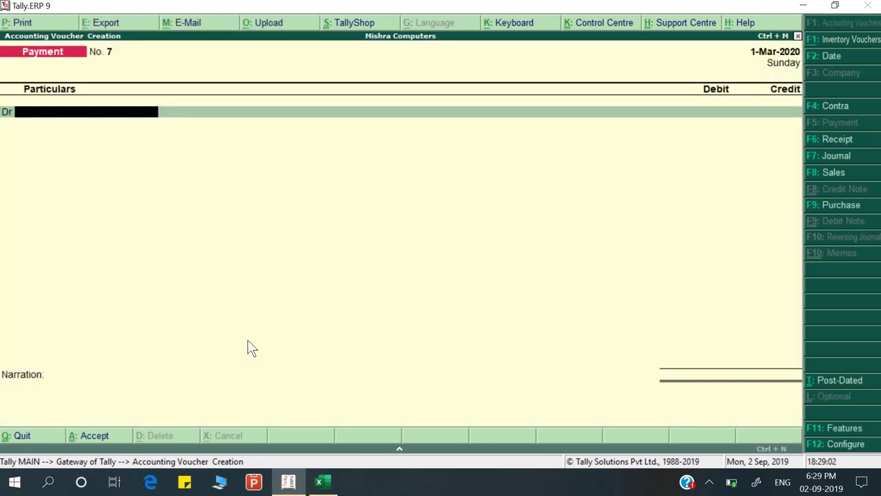
key("alt+Tab")
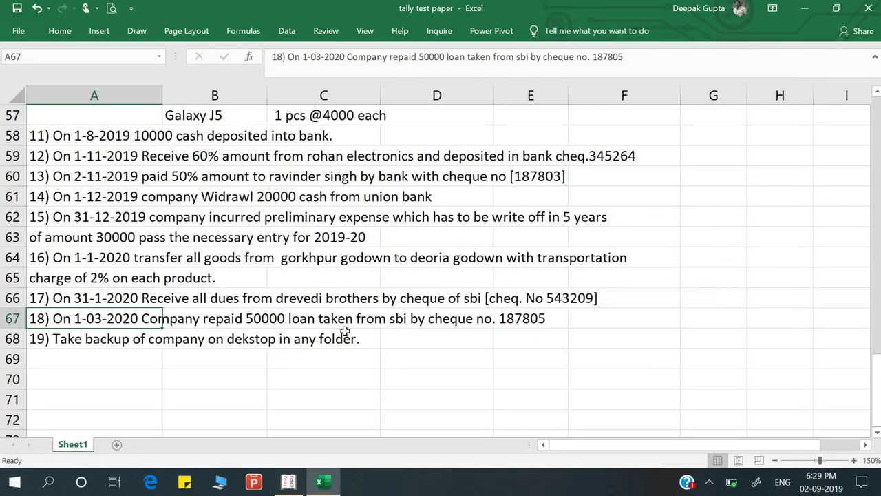
key("alt+Tab")
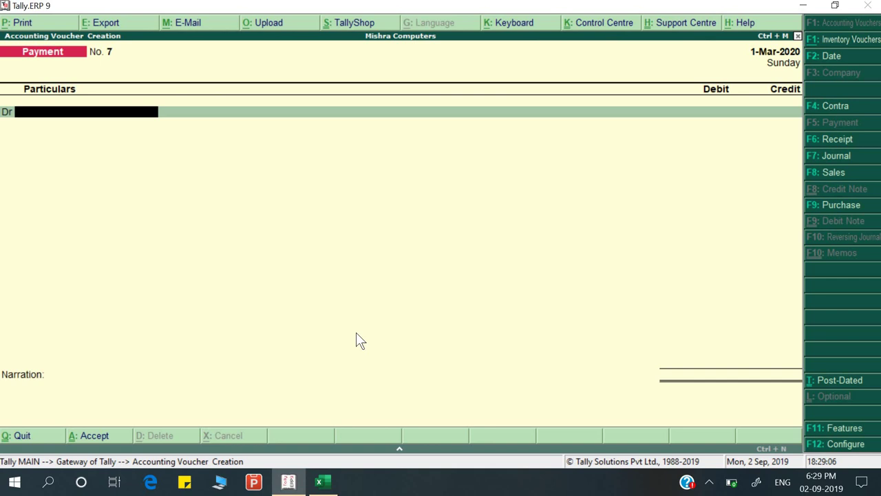
Debit Loan From SBI with 50,000
type("Lo")
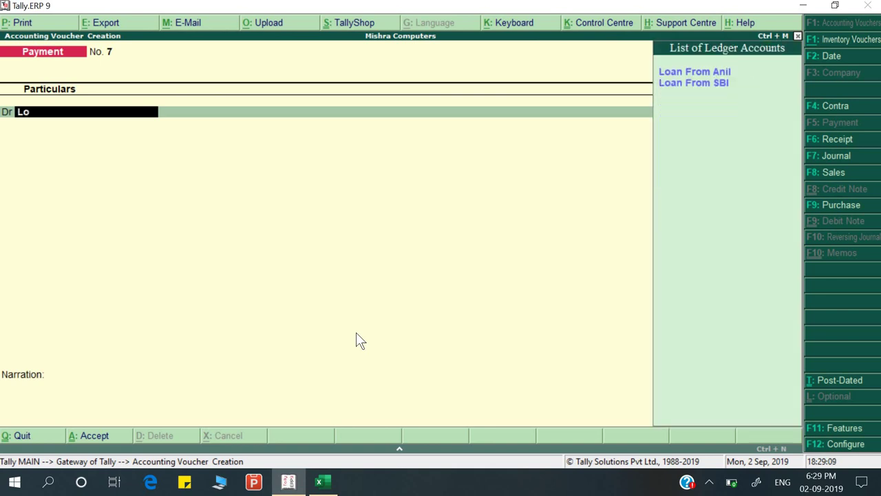
key("Down")
key("Up")
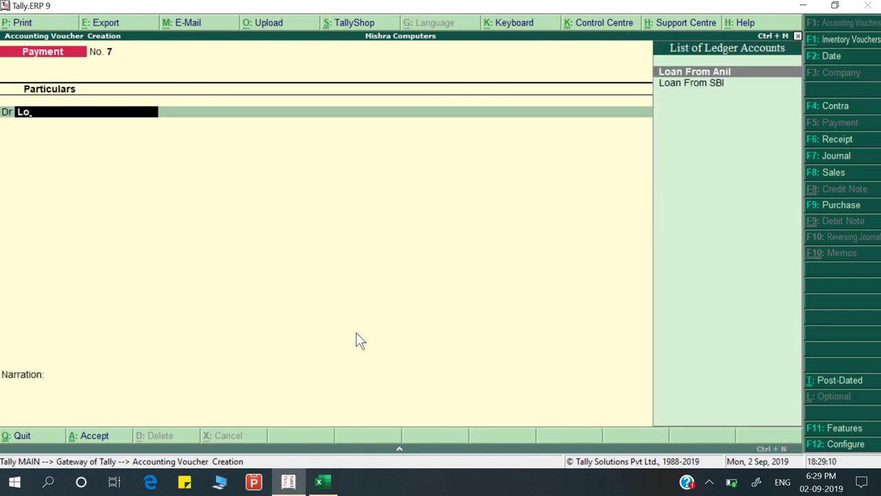
key("Down")
key("Return")
key("alt+Tab")
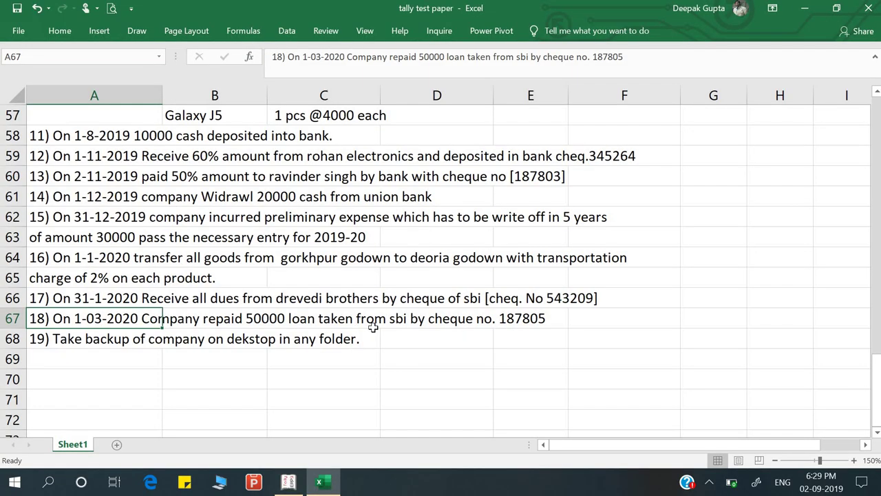
key("alt+Tab")
type("50000")
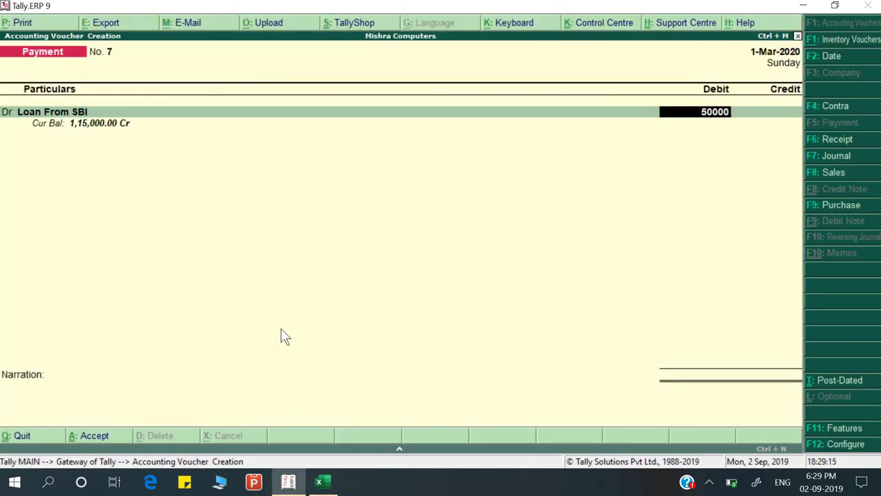
key("Return")
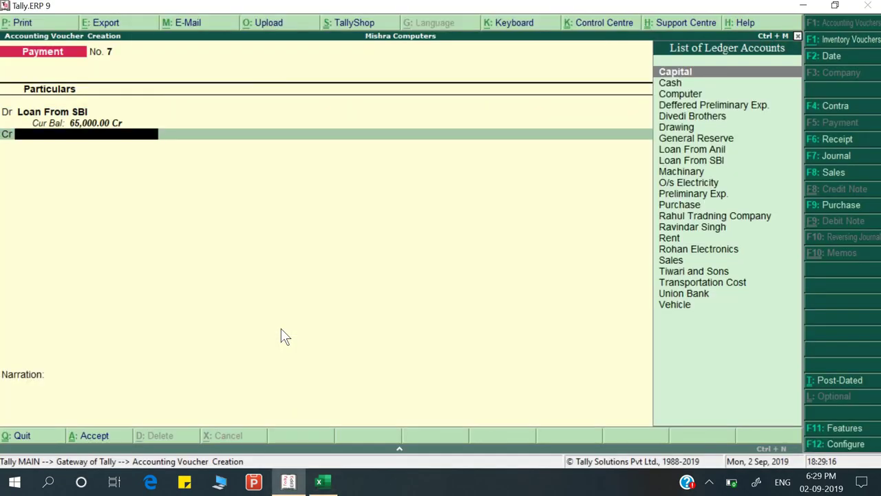
Credit Union Bank and record cheque 187805 in its bank allocation details
key("Down")
key("alt+Tab")
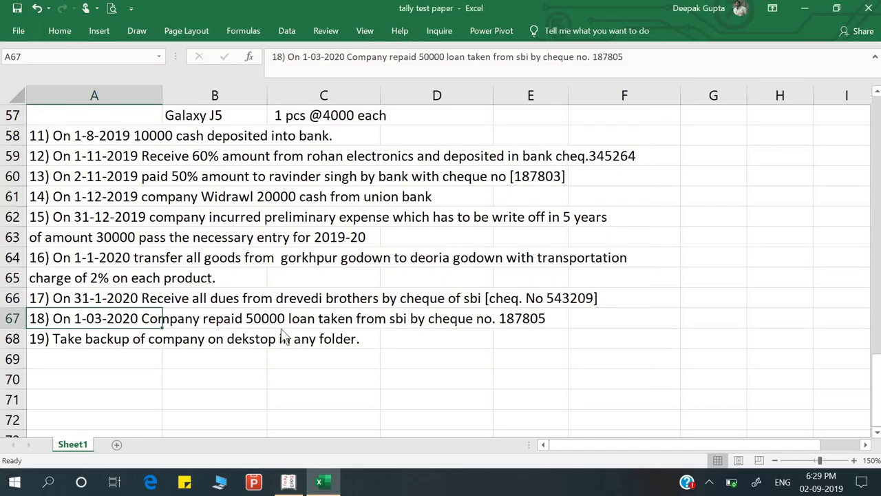
key("alt+Tab")
type("un")
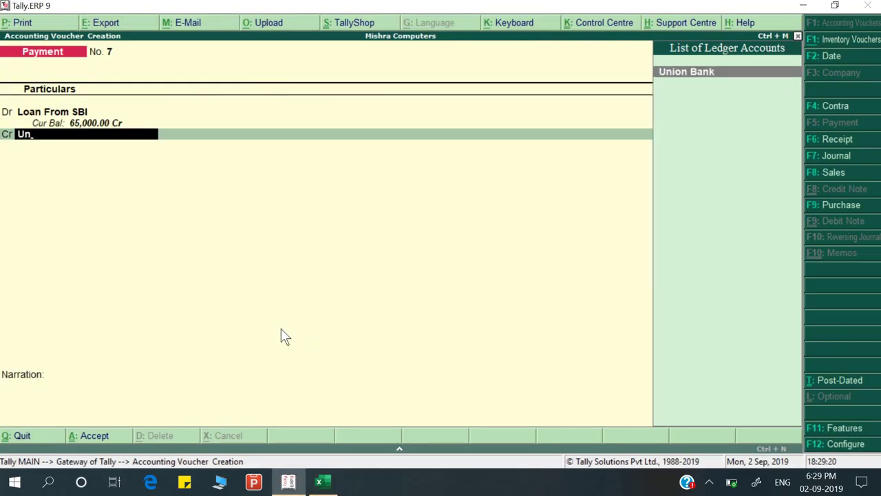
key("Return")
key("Return")
key("alt+Tab")
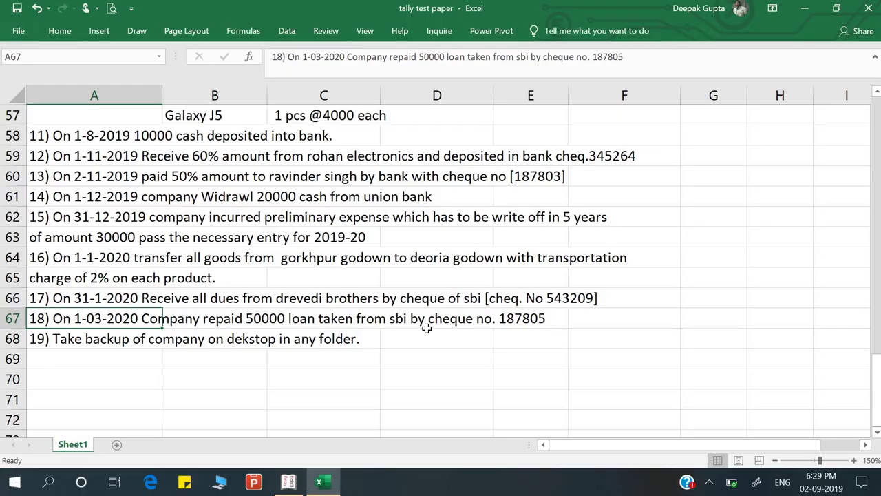
key("alt+Tab")
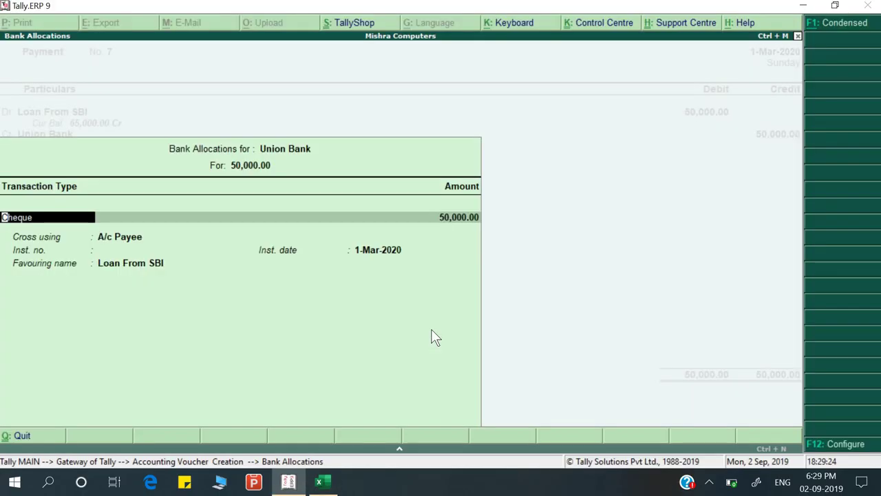
key("Return")
key("Return")
key("Return")
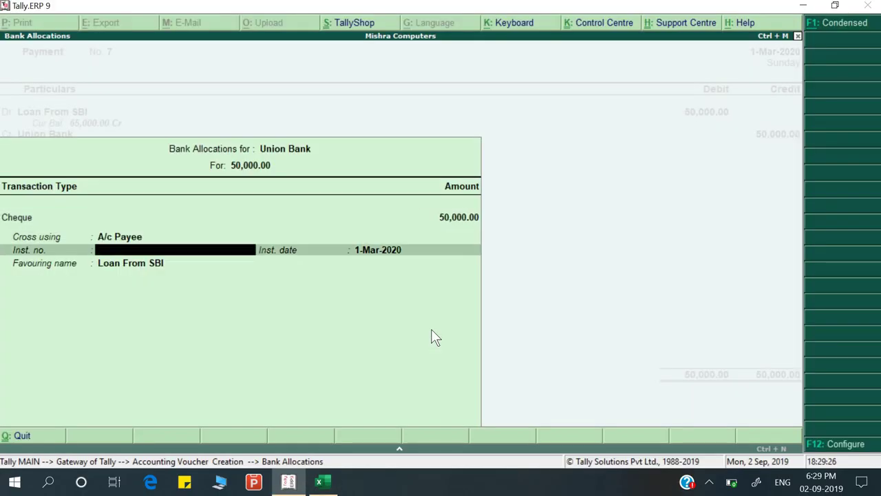
type("187805")
key("Return")
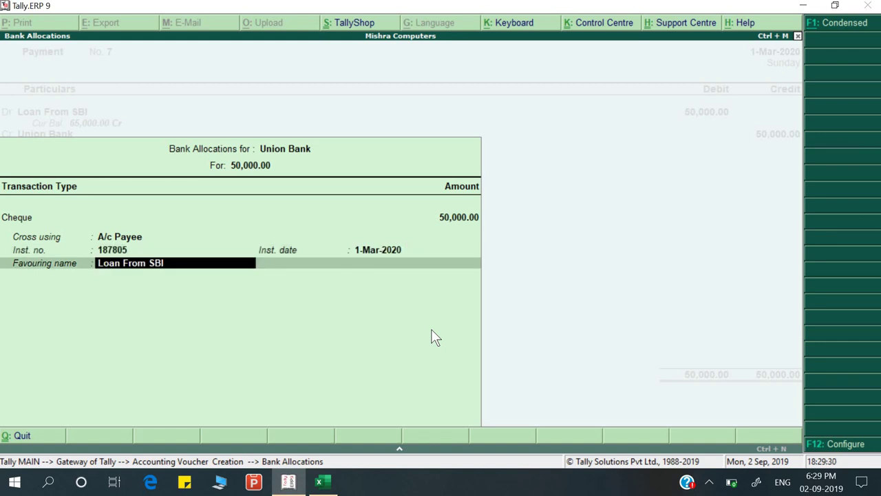
key("Return")
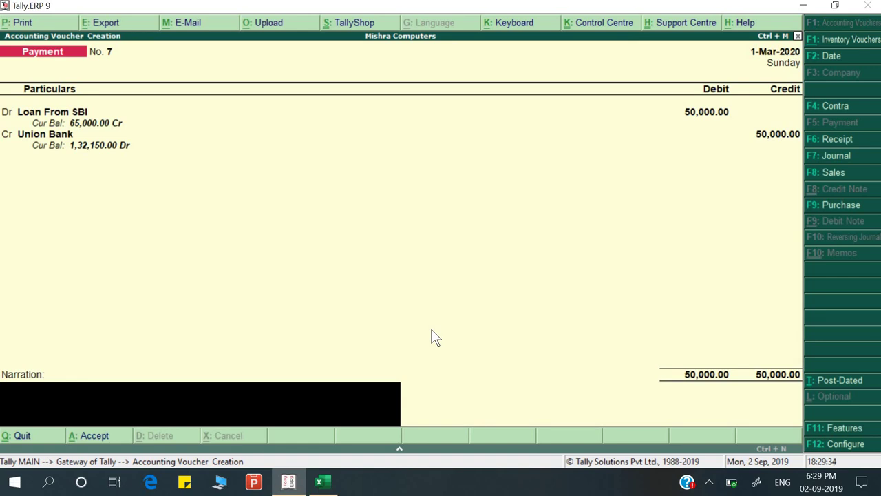
key("ctrl+r")
Confirm the payment voucher and move to the backup question in the sheet
key("Return")
key("Return")
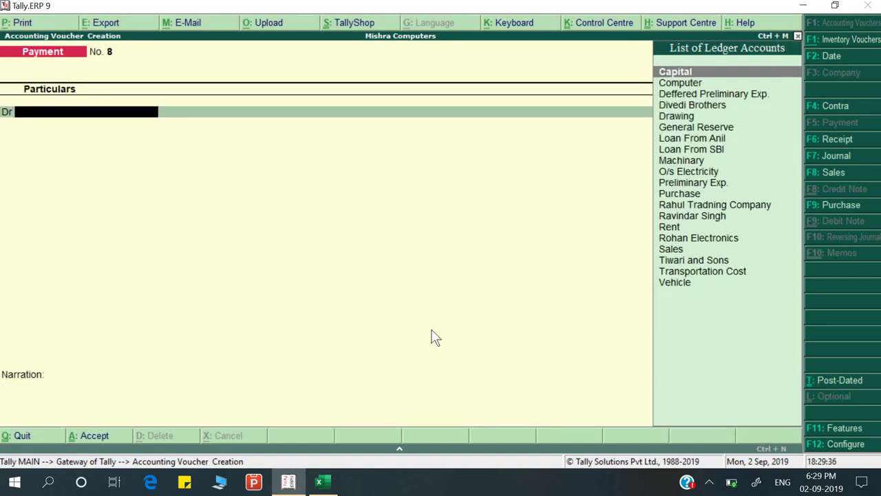
key("alt+Tab")
left_click(92, 345)
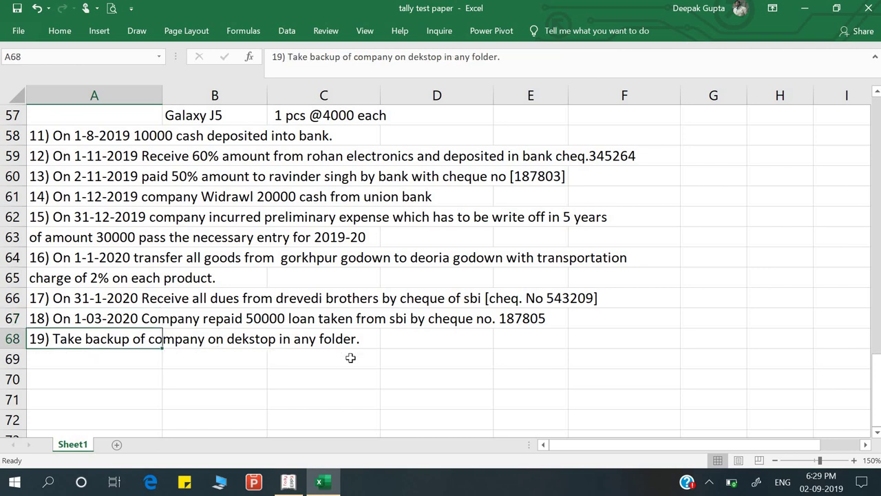
key("alt")
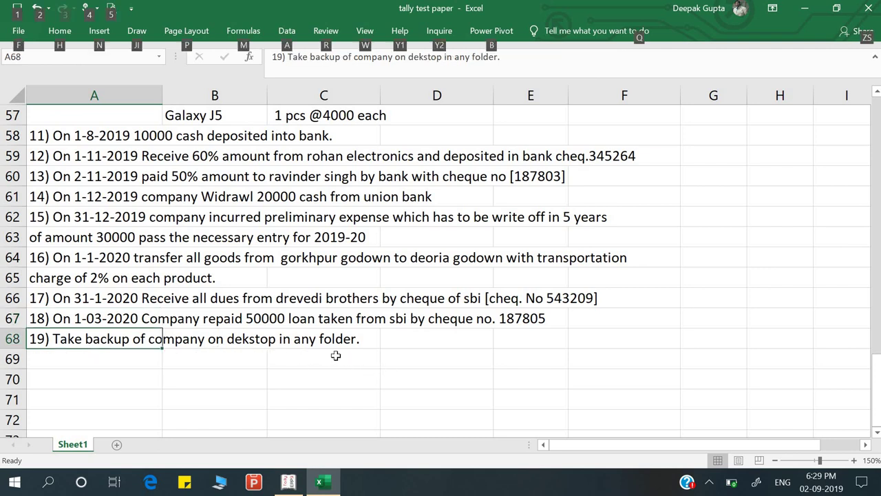
key("alt+Tab")
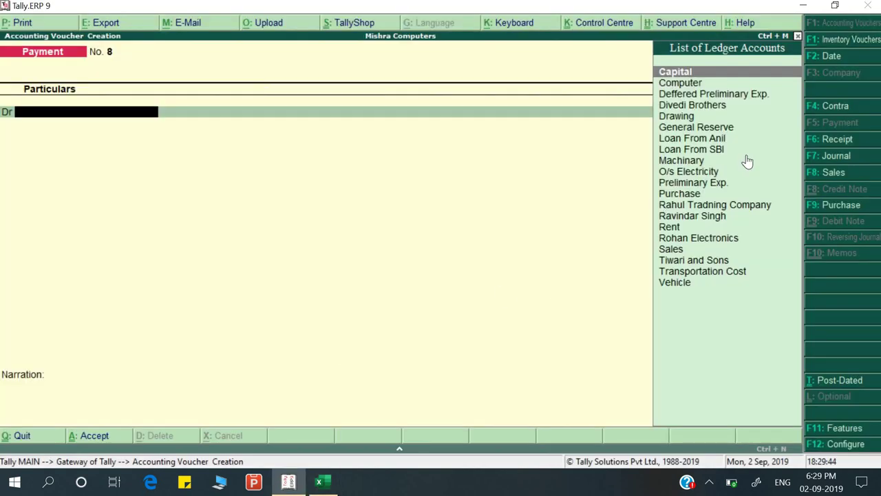
Quit the unfinished voucher in Tally, then minimize Tally and Excel
left_click(803, 6)
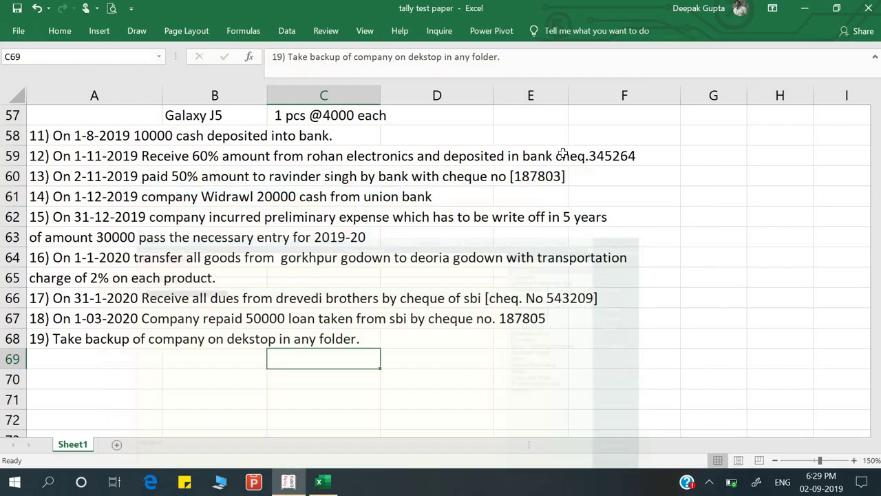
left_click(288, 482)
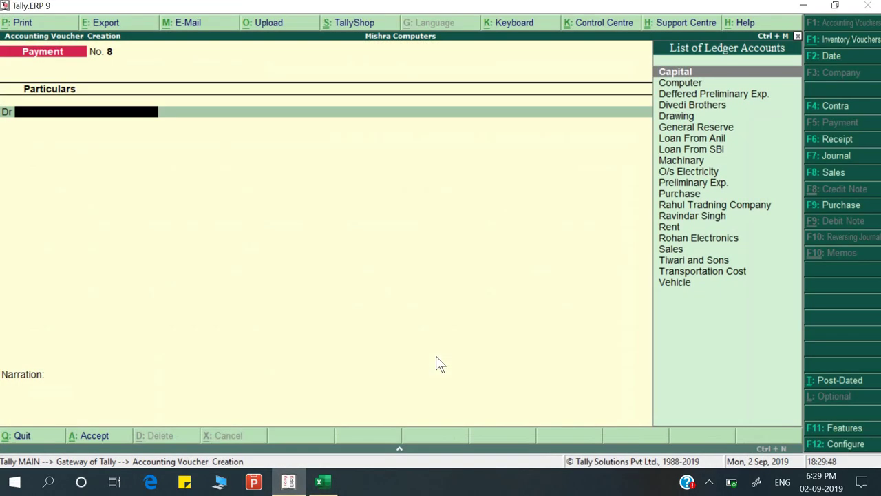
key("Escape")
key("y")
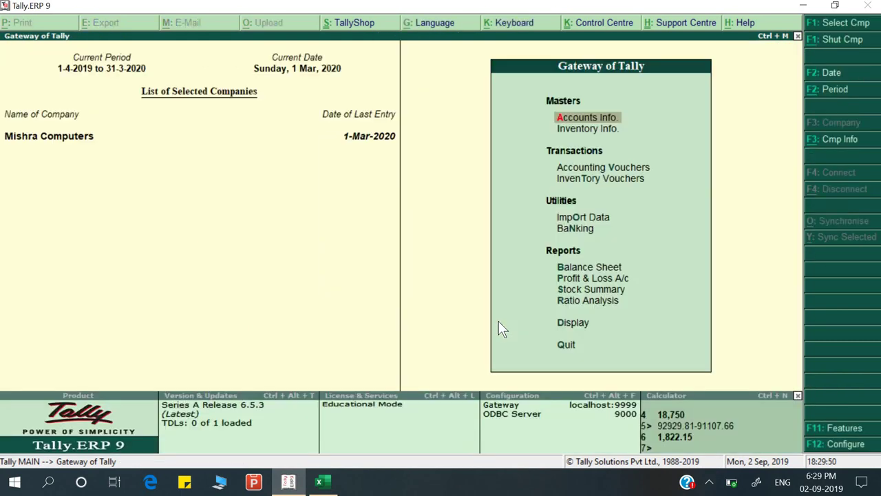
left_click(287, 482)
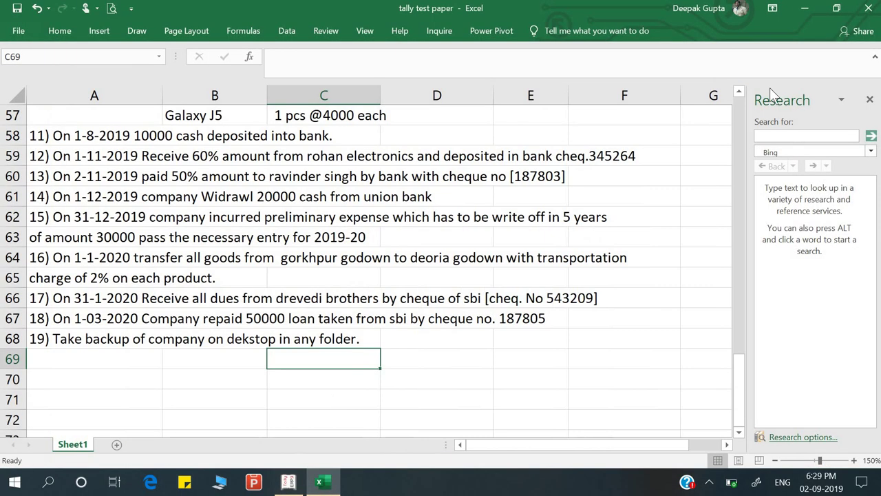
left_click(813, 8)
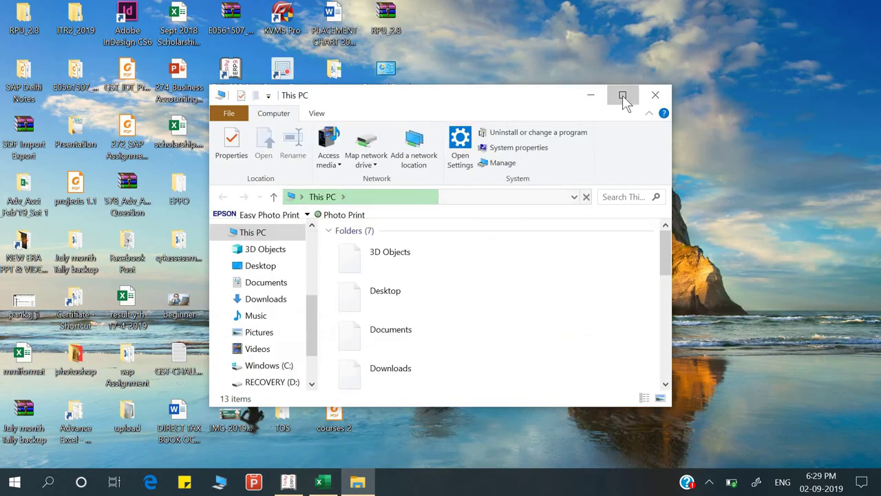
Create a 'deepak bkp' folder on RECOVERY (D:), open it, and select its path
left_click(623, 97)
left_click(421, 264)
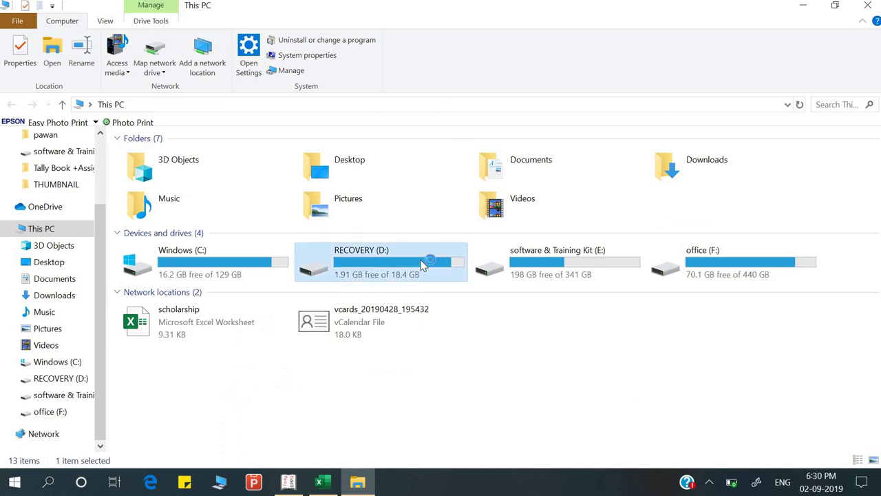
double_click(421, 264)
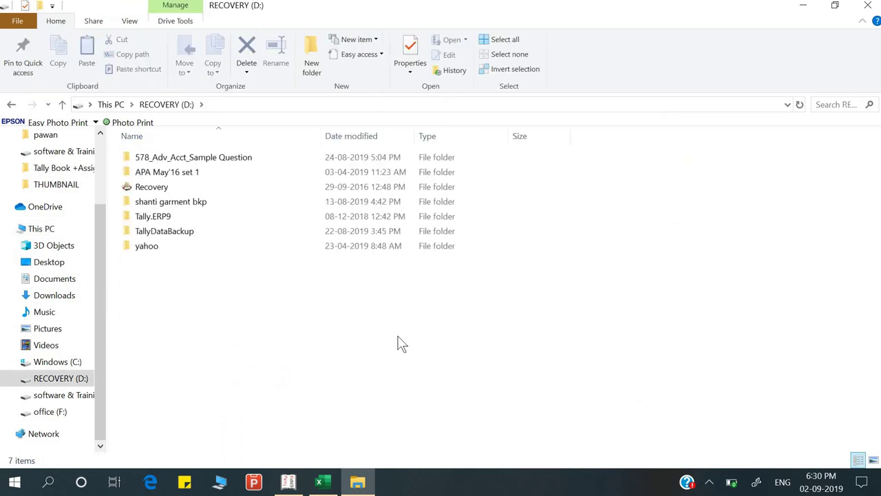
key("ctrl+shift+n")
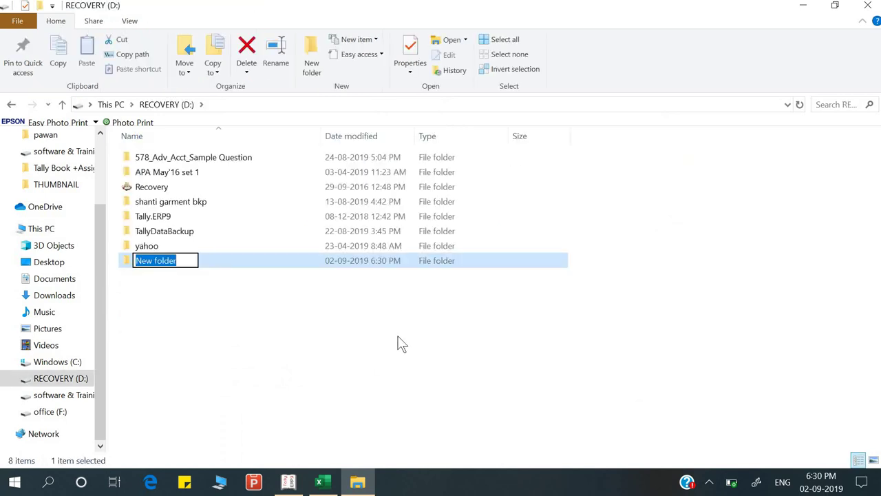
type("deepak")
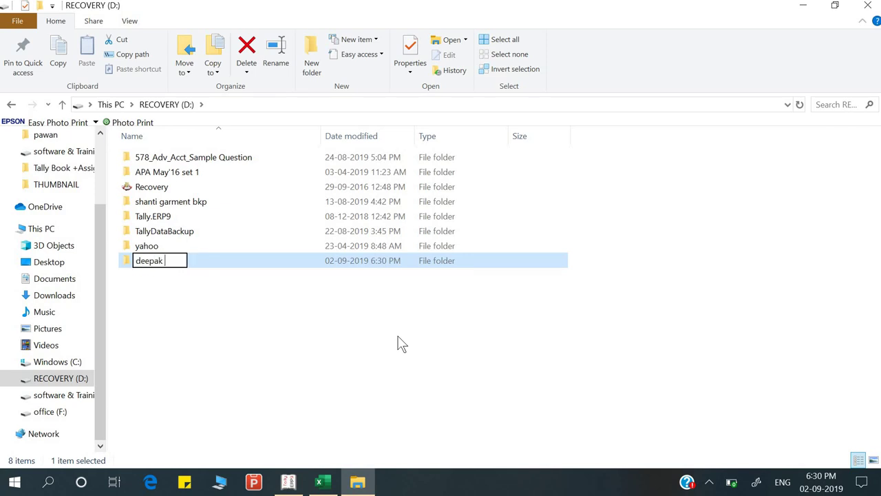
type(" bkp")
key("Return")
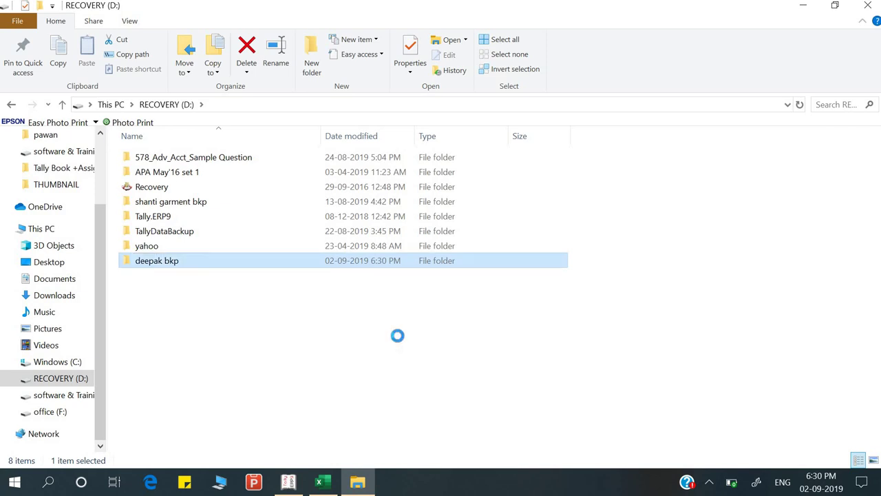
key("Return")
left_click(371, 104)
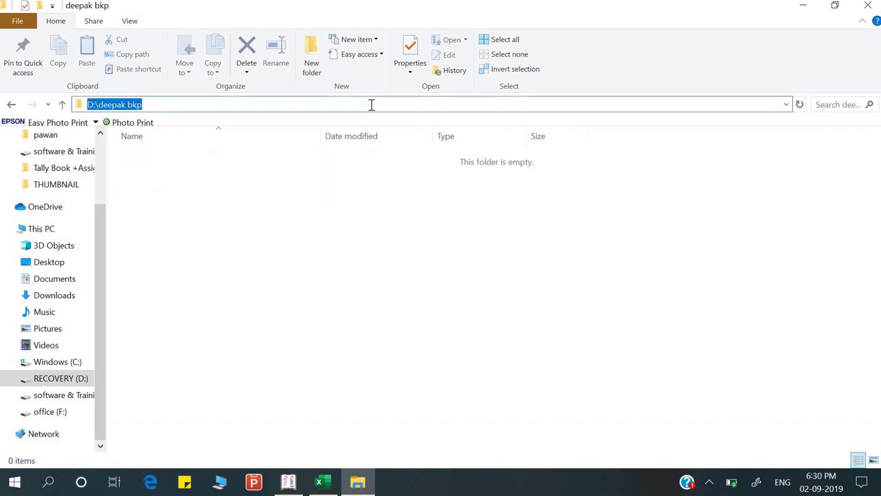
key("alt+Tab")
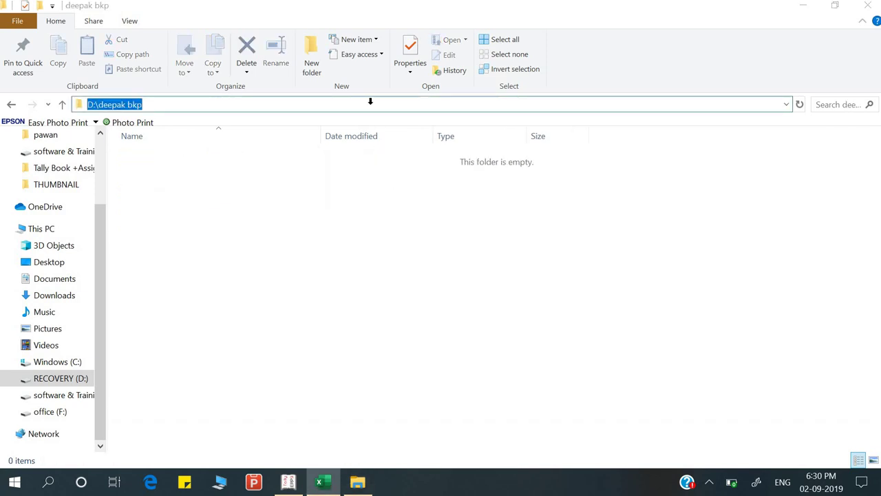
Look over the Company Info backup and restore options without choosing one
left_click(288, 482)
key("alt+F3")
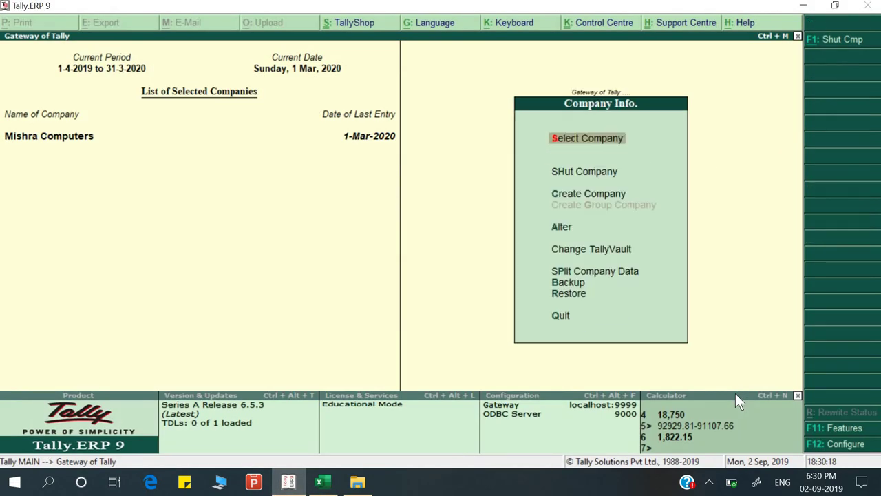
key("Down")
key("Down")
key("Down")
key("Down")
key("Down")
key("Down")
key("Down")
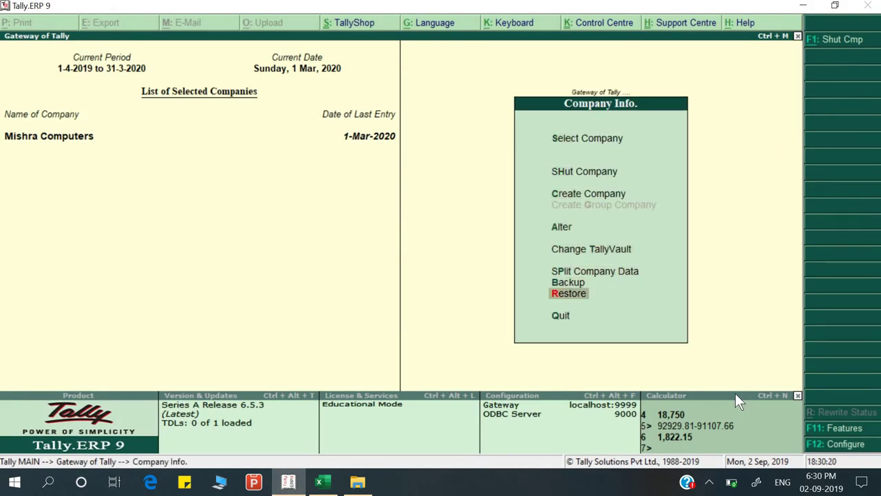
key("Up")
key("Escape")
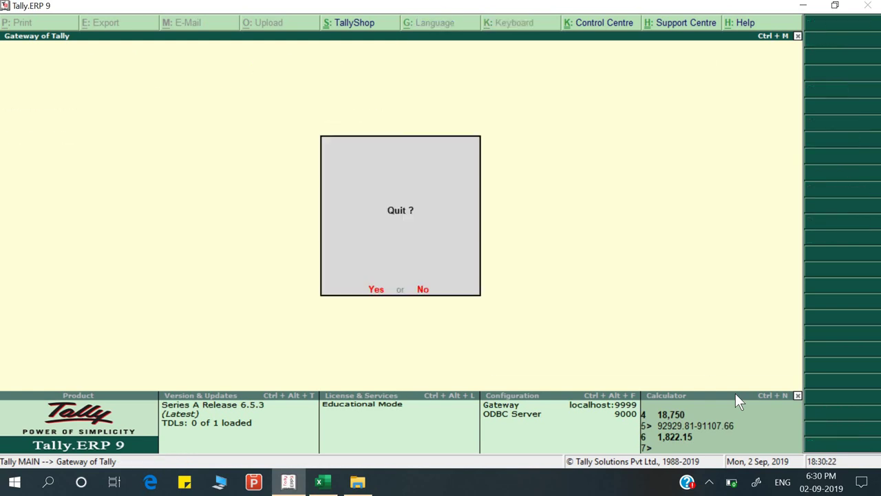
key("n")
Show the Day Book for 1-4-2019 to 1-Mar-2020 and inspect the Divedi Brothers receipt voucher
key("d")
key("a")
key("alt+F2")
type("1-4-2019")
key("Return")
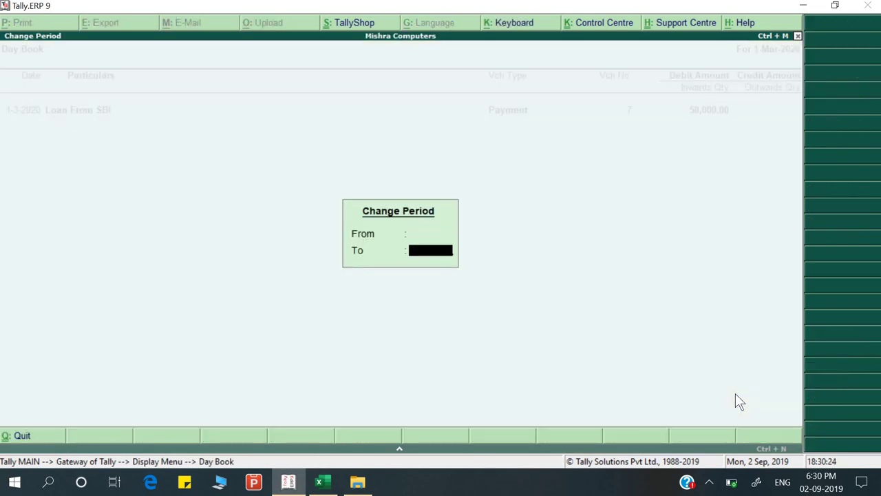
key("Return")
key("alt+Tab")
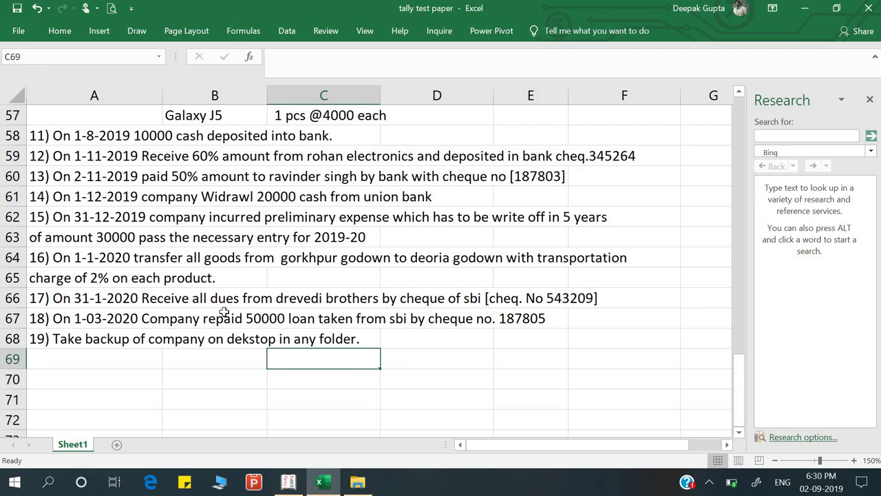
key("alt+Tab")
key("Down")
key("Down")
key("Down")
key("Down")
key("Down")
key("Down")
key("Down")
key("Down")
key("Down")
key("Down")
key("Down")
key("Down")
key("Down")
key("Down")
key("Down")
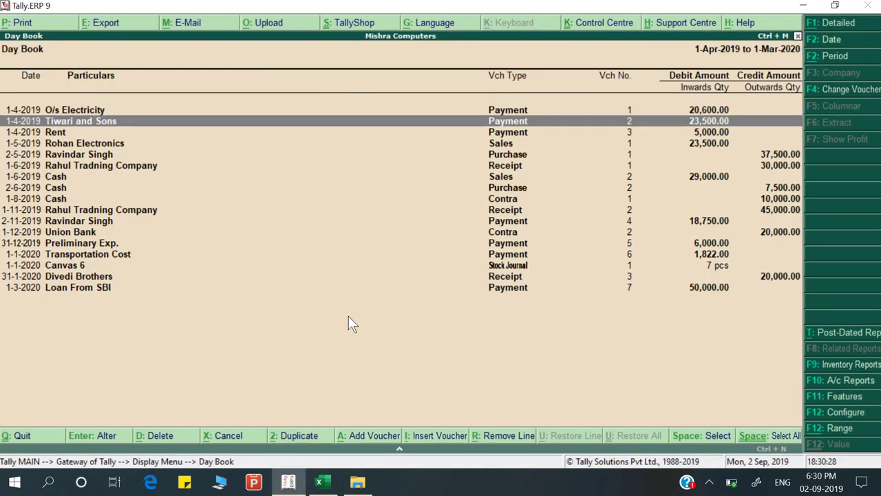
key("Return")
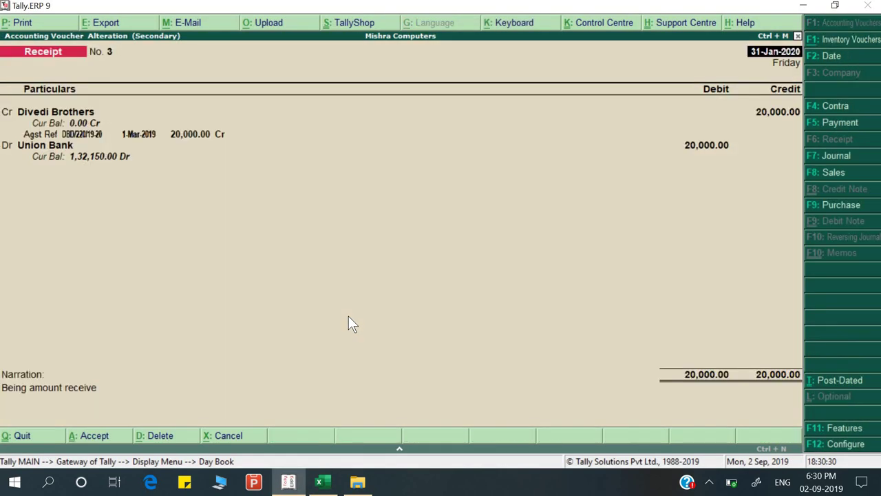
key("Escape")
key("Escape")
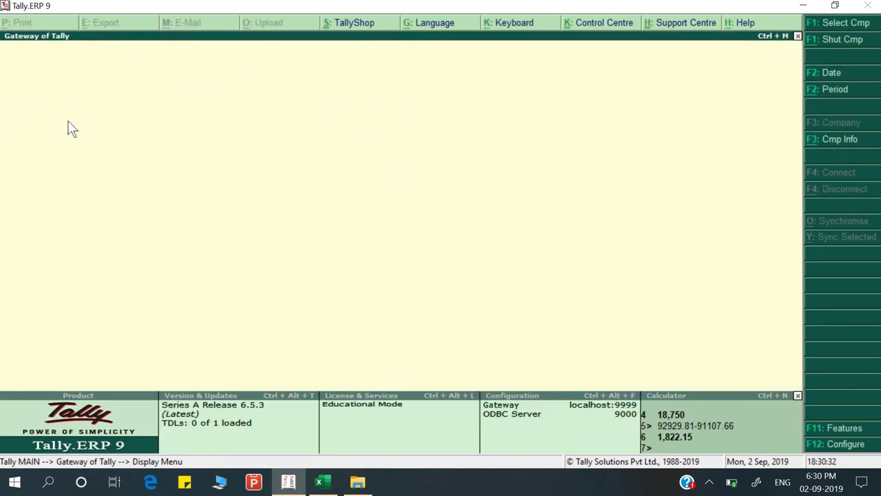
key("Escape")
Review the Profit & Loss account and the Balance Sheet totalling 5,11,250.00
key("p")
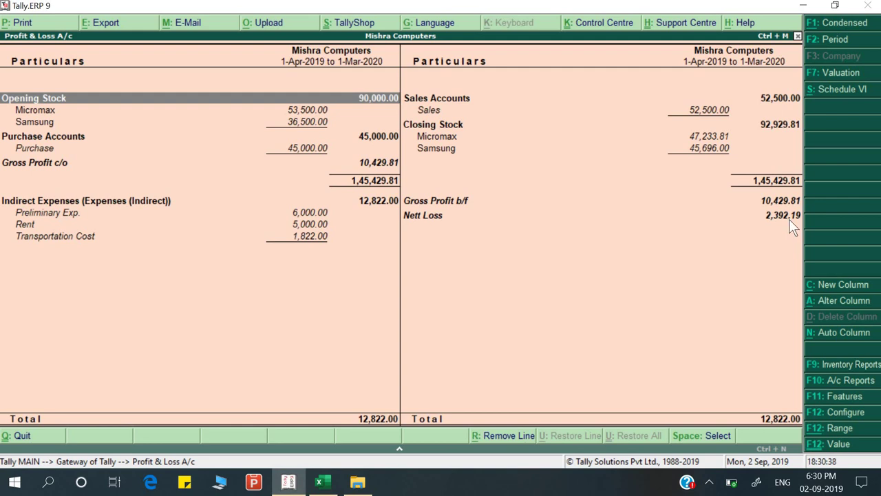
key("Escape")
key("b")
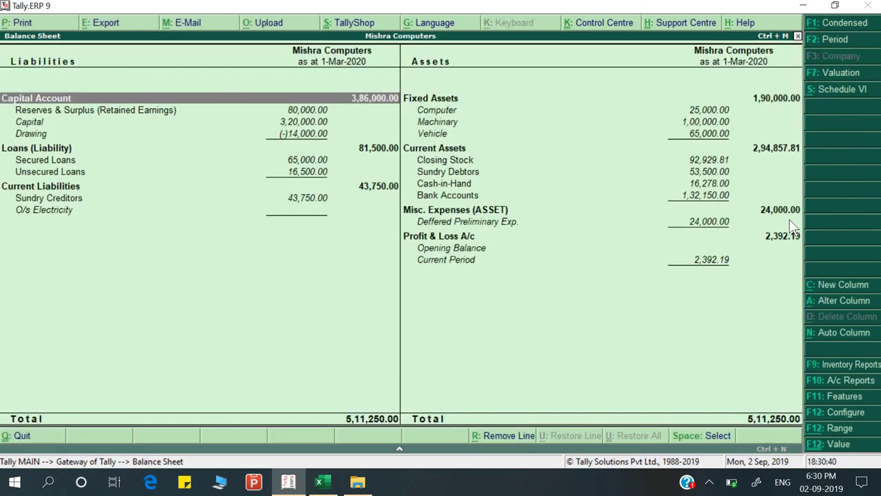
key("Down")
key("Down")
key("Down")
key("Down")
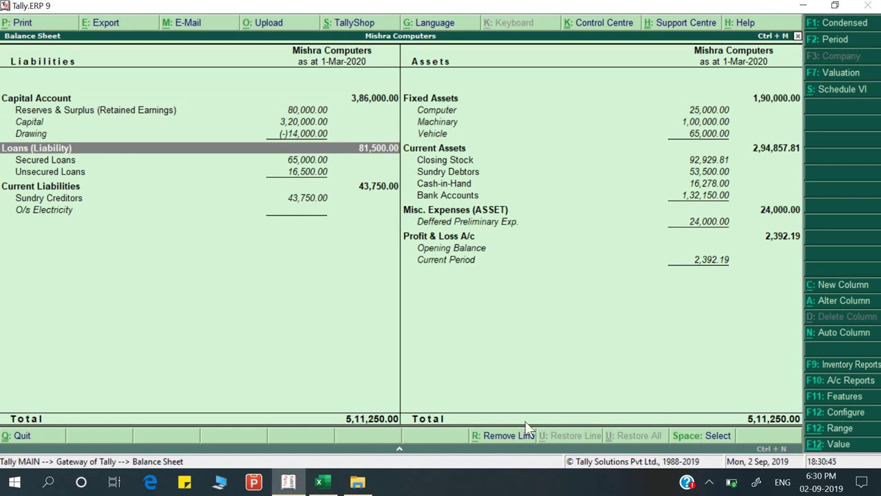
key("Escape")
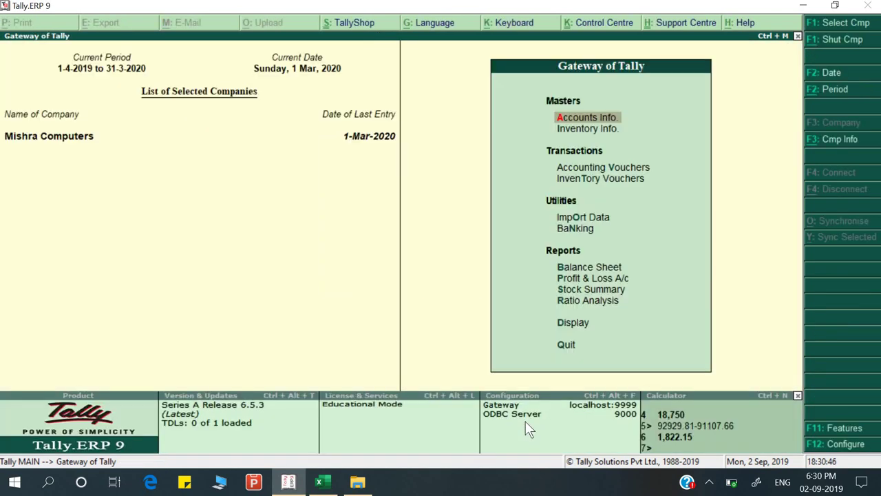
Check the Excel question sheet, then start a company backup from C:\Users\Public\Tally.ERP9\Data
key("alt+Tab")
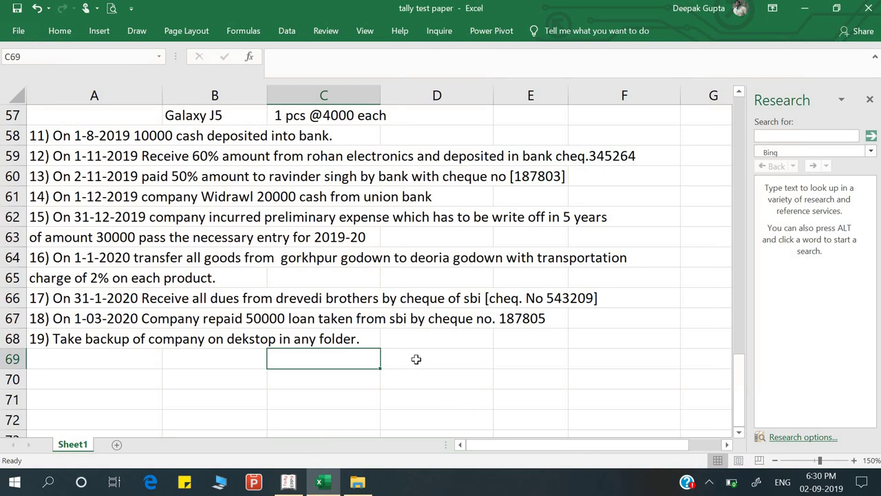
key("alt+Tab")
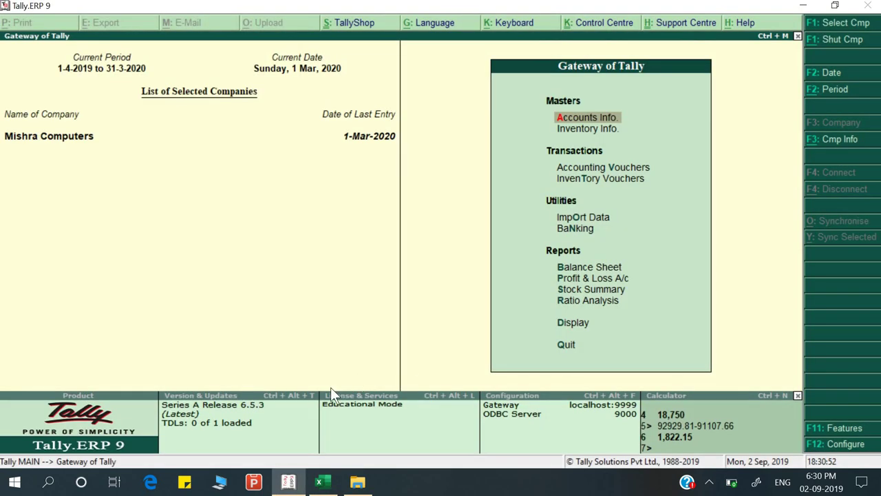
key("alt+F3")
key("Down")
key("Down")
key("Down")
key("Down")
key("Down")
key("Down")
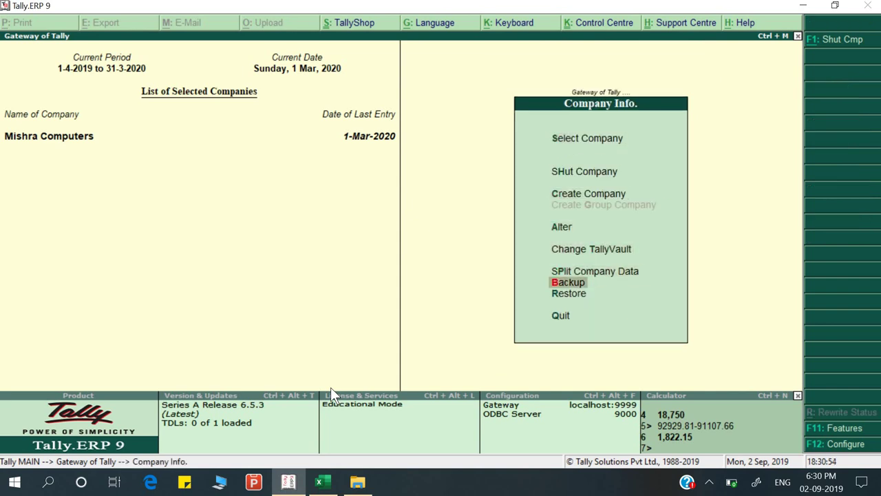
key("Return")
key("Return")
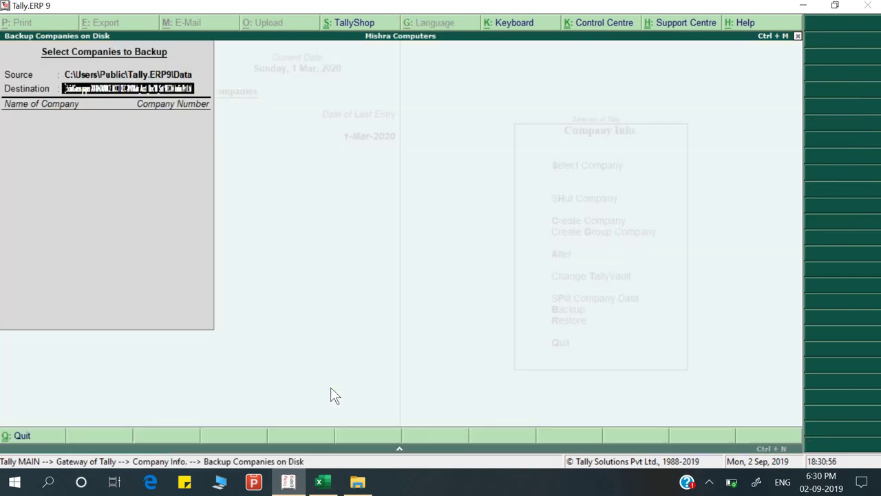